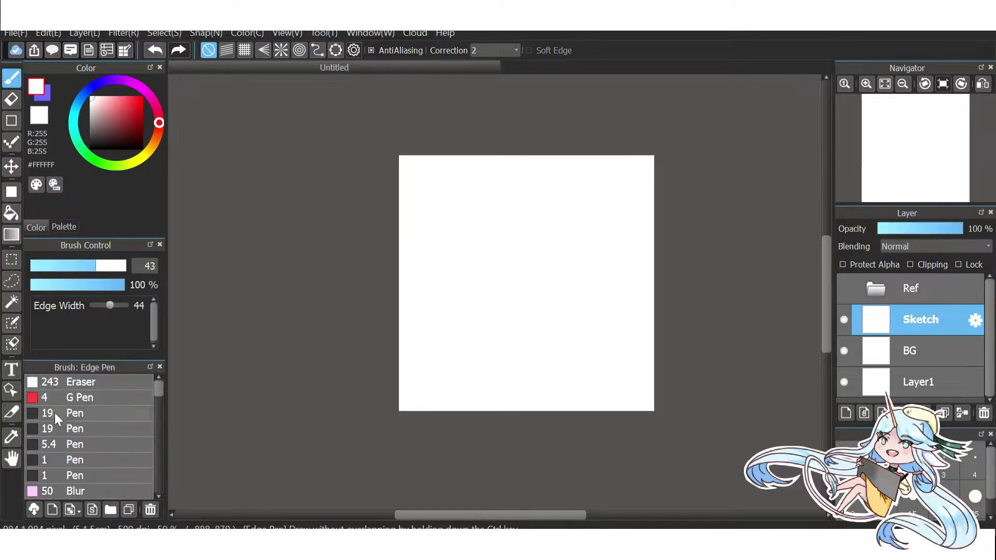
Sketch the head circle with a curved horizontal eye guideline and a chin line on the Sketch layer using the size 19 Pen.
{"action": "left_click", "coordinate": [55, 413]}
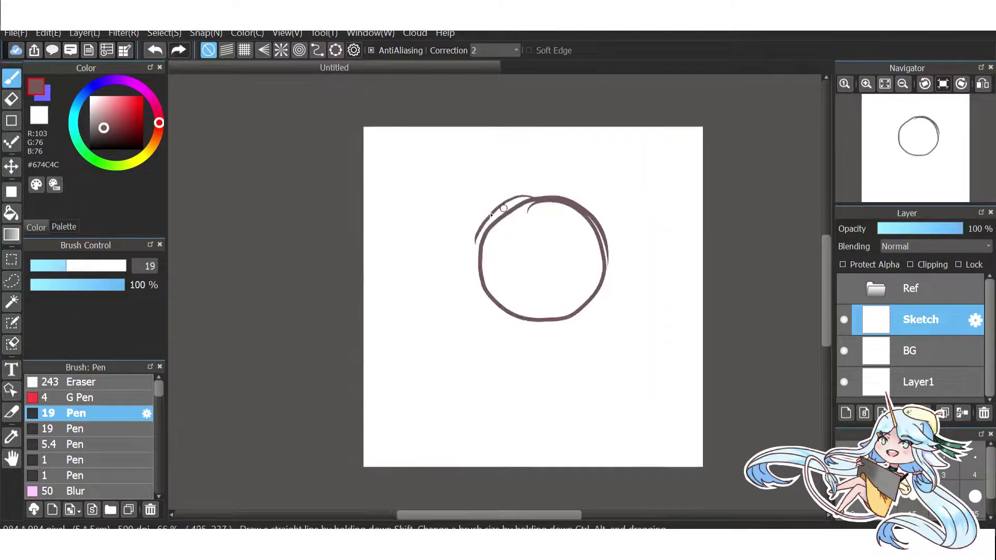
{"action": "mouse_move", "coordinate": [501, 207]}
{"action": "left_mouse_down"}
{"action": "mouse_move", "coordinate": [604, 250]}
{"action": "mouse_move", "coordinate": [607, 322]}
{"action": "left_mouse_up"}
{"action": "left_click_drag", "start_coordinate": [463, 294], "coordinate": [622, 306]}
{"action": "key", "text": "ctrl+z"}
{"action": "left_click_drag", "start_coordinate": [475, 311], "coordinate": [521, 332]}
{"action": "left_click_drag", "start_coordinate": [463, 294], "coordinate": [625, 305]}
Clean up the jaw with a size 31 eraser, then redraw it and add a curved vertical centre guideline to the face.
{"action": "key", "text": "e"}
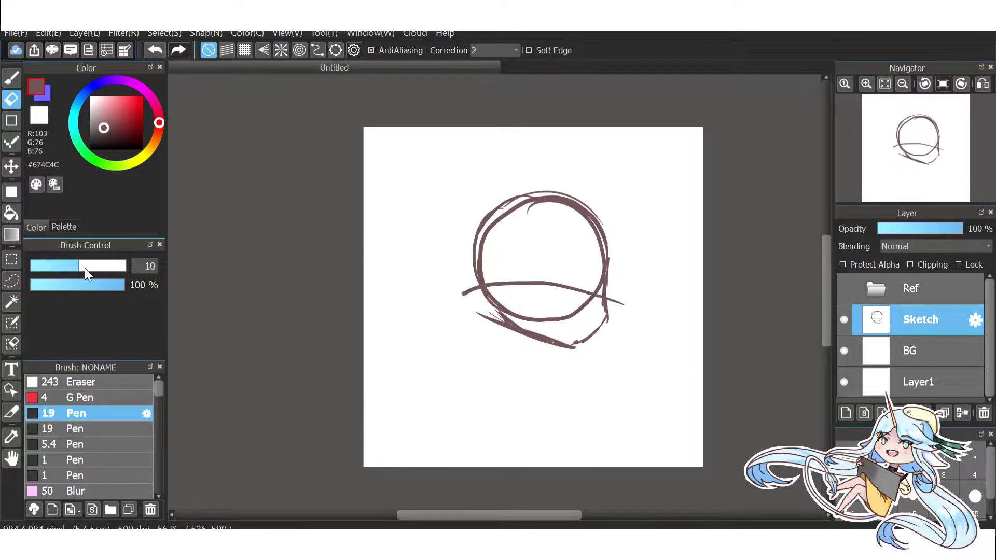
{"action": "left_click", "coordinate": [84, 267]}
{"action": "left_click_drag", "start_coordinate": [488, 317], "coordinate": [525, 329]}
{"action": "key", "text": "b"}
{"action": "left_click_drag", "start_coordinate": [555, 184], "coordinate": [570, 358]}
{"action": "mouse_move", "coordinate": [563, 203]}
{"action": "left_mouse_down"}
{"action": "mouse_move", "coordinate": [576, 337]}
{"action": "mouse_move", "coordinate": [607, 332]}
{"action": "left_mouse_up"}
{"action": "key", "text": "e"}
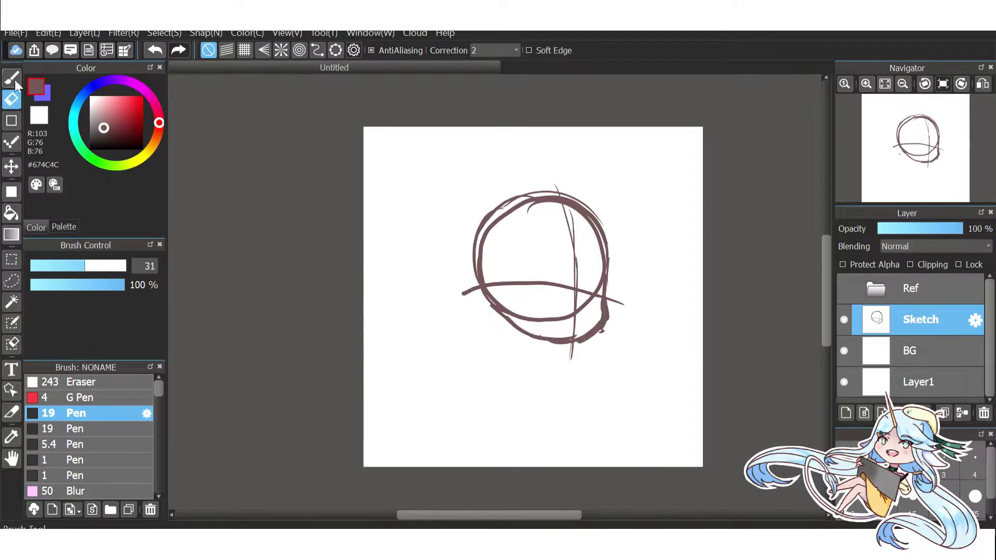
Scale the head sketch down with Transform to leave room for the body.
{"action": "left_click", "coordinate": [11, 77]}
{"action": "key", "text": "ctrl+t"}
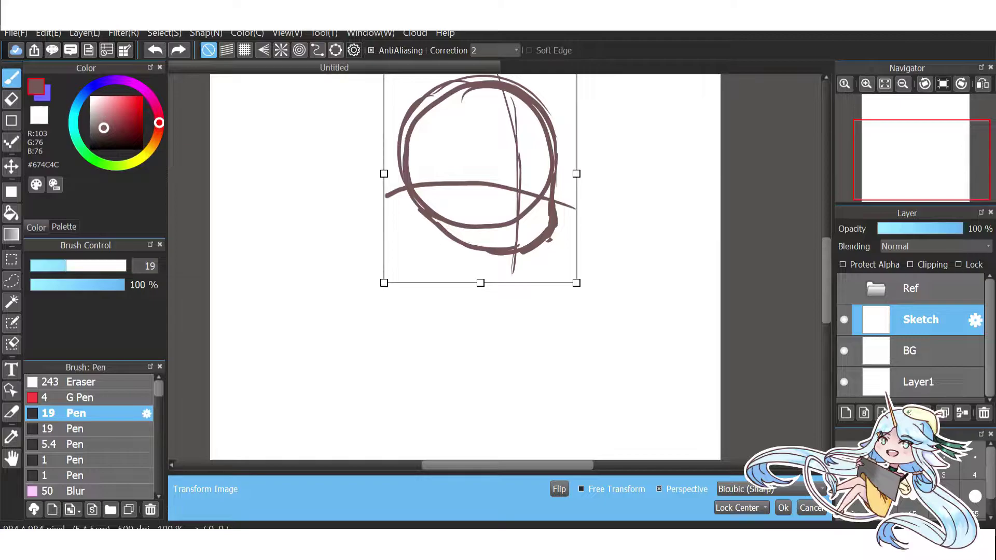
{"action": "scroll", "coordinate": [733, 367], "scroll_direction": "down", "scroll_amount": 1}
{"action": "key", "text": "Return"}
Sketch the neck, shoulders and both sides of the torso below the head.
{"action": "scroll", "coordinate": [407, 311], "scroll_direction": "up", "scroll_amount": 3}
{"action": "left_click_drag", "start_coordinate": [402, 295], "coordinate": [402, 332]}
{"action": "mouse_move", "coordinate": [436, 307]}
{"action": "left_mouse_down"}
{"action": "mouse_move", "coordinate": [442, 335]}
{"action": "mouse_move", "coordinate": [381, 347]}
{"action": "mouse_move", "coordinate": [366, 379]}
{"action": "left_mouse_up"}
{"action": "left_click_drag", "start_coordinate": [443, 336], "coordinate": [475, 384]}
{"action": "left_click_drag", "start_coordinate": [394, 369], "coordinate": [359, 474]}
{"action": "left_click_drag", "start_coordinate": [464, 371], "coordinate": [480, 457]}
{"action": "scroll", "coordinate": [480, 457], "scroll_direction": "down", "scroll_amount": 3}
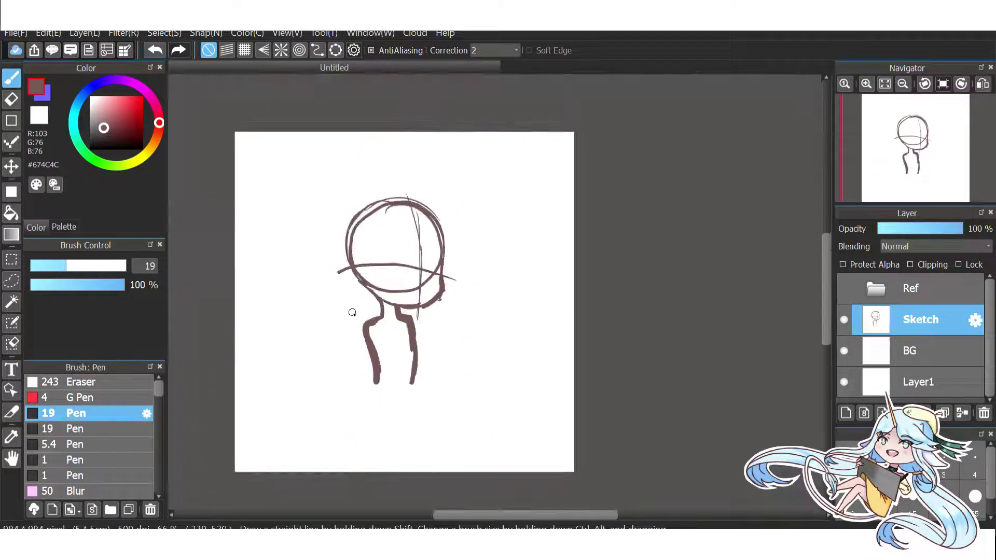
Erase the thick torso lines and redraw the shoulders and torso sides with the size 5.4 Pen.
{"action": "key", "text": "e"}
{"action": "left_click_drag", "start_coordinate": [388, 384], "coordinate": [388, 326]}
{"action": "left_click_drag", "start_coordinate": [424, 386], "coordinate": [424, 328]}
{"action": "left_click", "coordinate": [76, 444]}
{"action": "scroll", "coordinate": [415, 322], "scroll_direction": "up", "scroll_amount": 3}
{"action": "left_click_drag", "start_coordinate": [307, 337], "coordinate": [362, 319]}
{"action": "left_click_drag", "start_coordinate": [448, 318], "coordinate": [493, 340]}
{"action": "left_click_drag", "start_coordinate": [327, 335], "coordinate": [366, 506]}
{"action": "left_click_drag", "start_coordinate": [495, 392], "coordinate": [480, 495]}
{"action": "scroll", "coordinate": [335, 358], "scroll_direction": "down", "scroll_amount": 1}
{"action": "scroll", "coordinate": [335, 357], "scroll_direction": "down", "scroll_amount": 1}
Sketch the bent arm with its elbow pointing outward on the left side of the torso.
{"action": "left_click_drag", "start_coordinate": [378, 375], "coordinate": [341, 429]}
{"action": "scroll", "coordinate": [363, 384], "scroll_direction": "up", "scroll_amount": 2}
{"action": "left_click_drag", "start_coordinate": [401, 362], "coordinate": [358, 403]}
{"action": "left_click_drag", "start_coordinate": [353, 404], "coordinate": [369, 397]}
{"action": "left_click_drag", "start_coordinate": [315, 397], "coordinate": [397, 470]}
{"action": "left_click_drag", "start_coordinate": [412, 415], "coordinate": [426, 469]}
{"action": "scroll", "coordinate": [374, 340], "scroll_direction": "down", "scroll_amount": 2}
Check the Ref folder's character art and sketch the bent arm on the right side of the torso.
{"action": "left_click", "coordinate": [844, 289]}
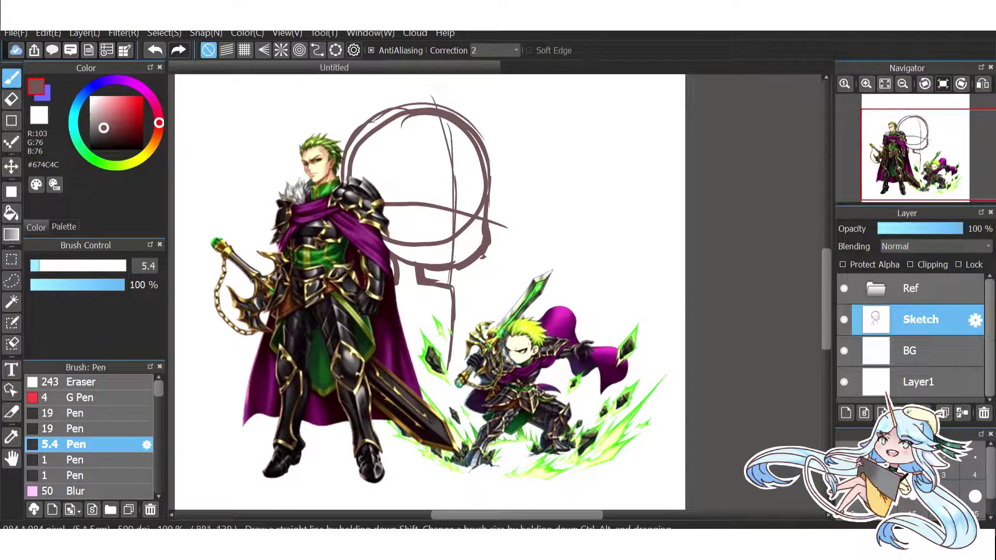
{"action": "left_click", "coordinate": [844, 289]}
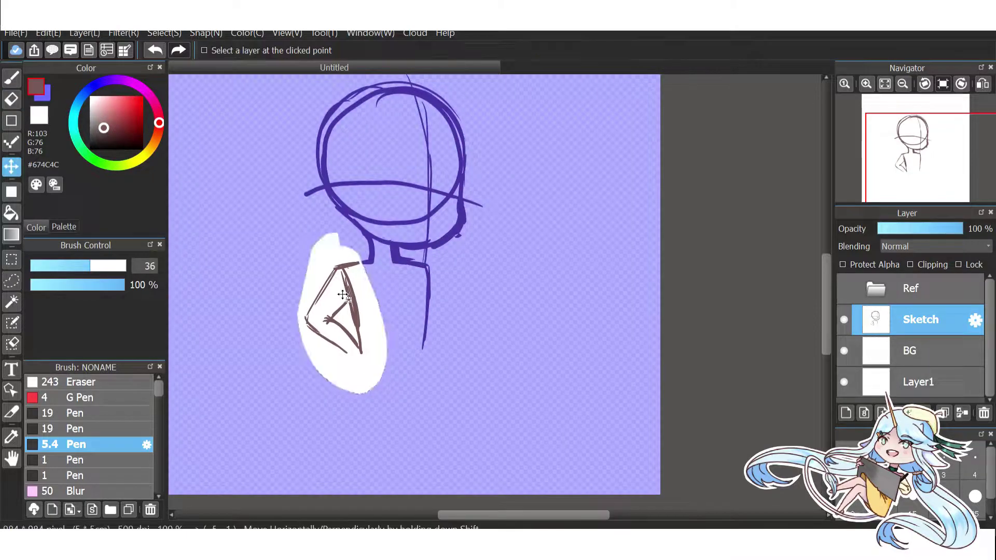
{"action": "scroll", "coordinate": [373, 263], "scroll_direction": "up", "scroll_amount": 2}
{"action": "mouse_move", "coordinate": [500, 282]}
{"action": "left_mouse_down"}
{"action": "mouse_move", "coordinate": [519, 403]}
{"action": "mouse_move", "coordinate": [570, 406]}
{"action": "mouse_move", "coordinate": [502, 444]}
{"action": "left_mouse_up"}
{"action": "key", "text": "ctrl+z"}
{"action": "left_click_drag", "start_coordinate": [525, 340], "coordinate": [500, 389]}
{"action": "scroll", "coordinate": [486, 286], "scroll_direction": "down", "scroll_amount": 2}
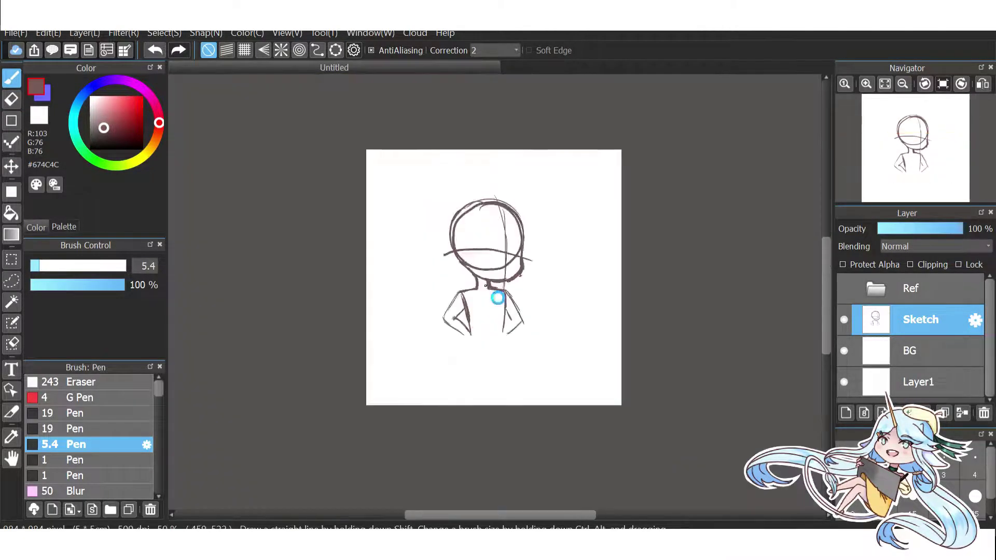
Rework the right side of the torso and its arm, erasing stray lines.
{"action": "scroll", "coordinate": [487, 286], "scroll_direction": "up", "scroll_amount": 2}
{"action": "left_click_drag", "start_coordinate": [462, 229], "coordinate": [436, 399]}
{"action": "left_click_drag", "start_coordinate": [513, 270], "coordinate": [457, 386]}
{"action": "left_click_drag", "start_coordinate": [519, 327], "coordinate": [467, 407]}
{"action": "scroll", "coordinate": [365, 376], "scroll_direction": "down", "scroll_amount": 1}
{"action": "scroll", "coordinate": [366, 376], "scroll_direction": "up", "scroll_amount": 1}
{"action": "key", "text": "ctrl+z"}
{"action": "key", "text": "e"}
{"action": "left_click_drag", "start_coordinate": [467, 332], "coordinate": [462, 374]}
Close the bottom of the torso with a curved line and refine the outlines of both arms.
{"action": "key", "text": "b"}
{"action": "mouse_move", "coordinate": [343, 364]}
{"action": "left_mouse_down"}
{"action": "mouse_move", "coordinate": [352, 418]}
{"action": "mouse_move", "coordinate": [457, 431]}
{"action": "left_mouse_up"}
{"action": "left_click_drag", "start_coordinate": [305, 339], "coordinate": [337, 392]}
{"action": "left_click_drag", "start_coordinate": [332, 352], "coordinate": [280, 415]}
{"action": "key", "text": "ctrl+z"}
{"action": "left_click_drag", "start_coordinate": [342, 332], "coordinate": [299, 408]}
{"action": "left_click_drag", "start_coordinate": [270, 335], "coordinate": [330, 413]}
{"action": "left_click_drag", "start_coordinate": [436, 254], "coordinate": [486, 313]}
{"action": "left_click_drag", "start_coordinate": [459, 275], "coordinate": [472, 392]}
{"action": "left_click_drag", "start_coordinate": [457, 345], "coordinate": [501, 420]}
{"action": "scroll", "coordinate": [337, 372], "scroll_direction": "down", "scroll_amount": 2}
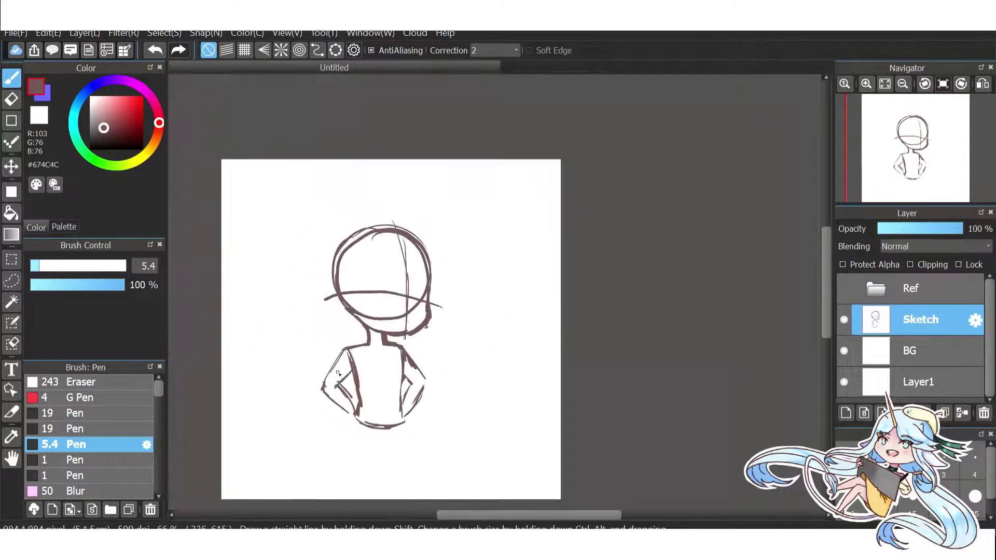
Lasso the head and move it slightly down and to the left with Transform.
{"action": "key", "text": "l"}
{"action": "scroll", "coordinate": [338, 372], "scroll_direction": "up", "scroll_amount": 1}
{"action": "mouse_move", "coordinate": [353, 164]}
{"action": "left_mouse_down"}
{"action": "mouse_move", "coordinate": [472, 356]}
{"action": "mouse_move", "coordinate": [311, 171]}
{"action": "left_mouse_up"}
{"action": "key", "text": "ctrl+t"}
{"action": "left_click_drag", "start_coordinate": [366, 186], "coordinate": [362, 207]}
{"action": "key", "text": "Escape"}
{"action": "key", "text": "ctrl+t"}
{"action": "left_click_drag", "start_coordinate": [361, 244], "coordinate": [348, 258]}
{"action": "left_click", "coordinate": [784, 508]}
Add a new layer above the faded Sketch layer and set the drawing colour to red #C34E4E.
{"action": "key", "text": "b"}
{"action": "left_click", "coordinate": [846, 413]}
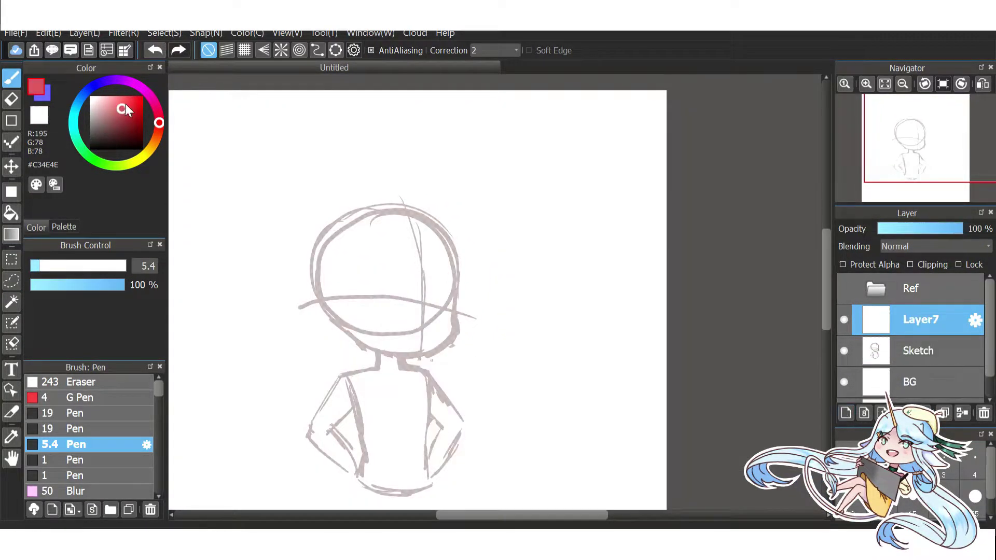
{"action": "left_click", "coordinate": [844, 288]}
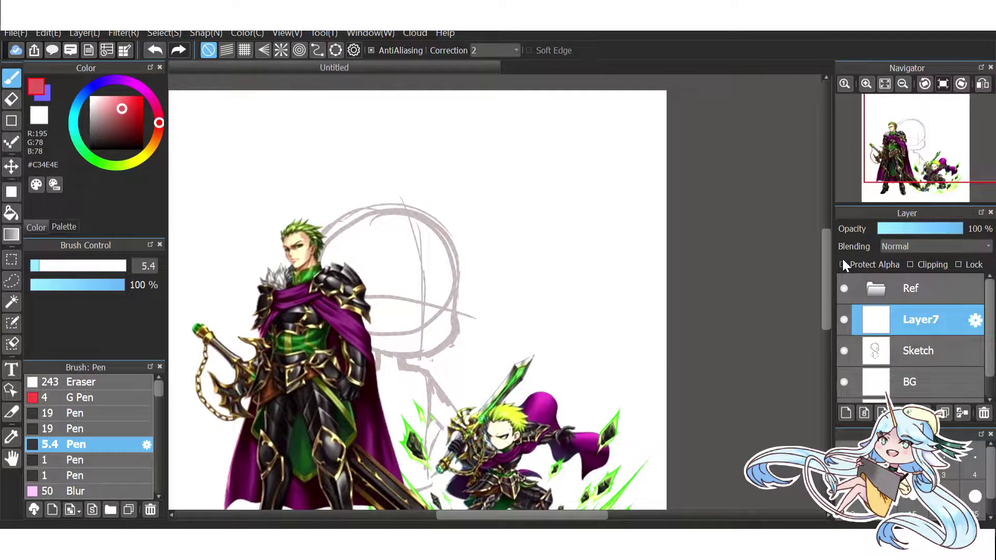
{"action": "left_click", "coordinate": [844, 289]}
{"action": "left_click", "coordinate": [918, 351]}
{"action": "left_click", "coordinate": [901, 319]}
Draw both narrowed eyes, the angry eyebrows and the smirking mouth in red on Layer7, following the reference art.
{"action": "left_click", "coordinate": [845, 289]}
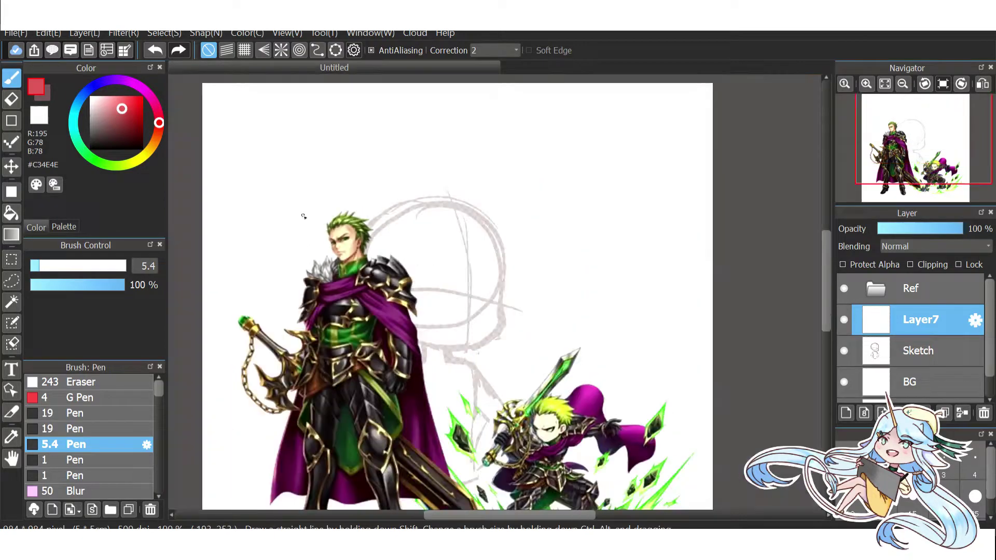
{"action": "left_click", "coordinate": [844, 289]}
{"action": "mouse_move", "coordinate": [484, 289]}
{"action": "left_mouse_down"}
{"action": "mouse_move", "coordinate": [470, 295]}
{"action": "mouse_move", "coordinate": [512, 301]}
{"action": "left_mouse_up"}
{"action": "mouse_move", "coordinate": [500, 311]}
{"action": "left_mouse_down"}
{"action": "mouse_move", "coordinate": [497, 290]}
{"action": "mouse_move", "coordinate": [466, 270]}
{"action": "mouse_move", "coordinate": [513, 265]}
{"action": "left_mouse_up"}
{"action": "left_click_drag", "start_coordinate": [425, 356], "coordinate": [457, 361]}
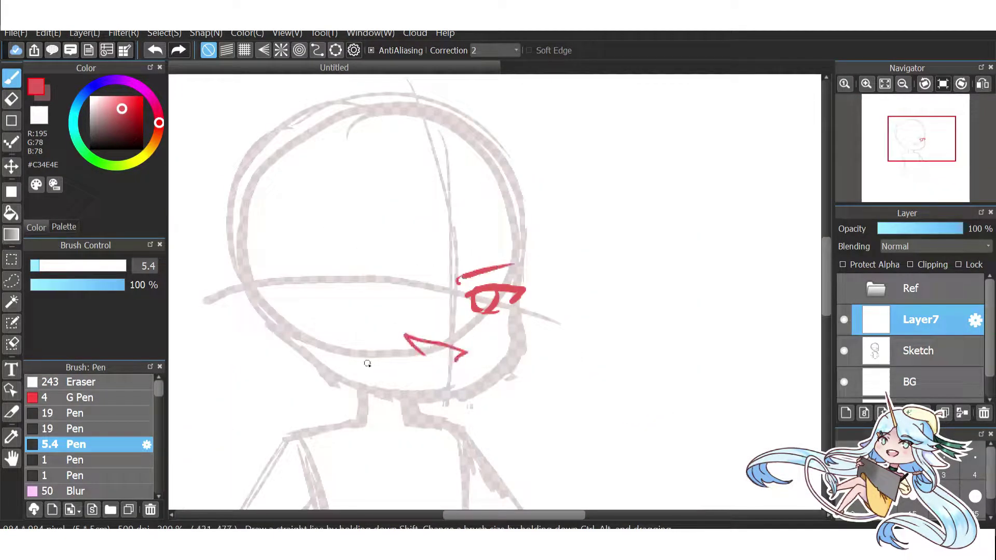
{"action": "mouse_move", "coordinate": [324, 270]}
{"action": "left_mouse_down"}
{"action": "mouse_move", "coordinate": [403, 285]}
{"action": "mouse_move", "coordinate": [364, 298]}
{"action": "left_mouse_up"}
{"action": "mouse_move", "coordinate": [353, 298]}
{"action": "left_mouse_down"}
{"action": "mouse_move", "coordinate": [387, 303]}
{"action": "mouse_move", "coordinate": [369, 300]}
{"action": "left_mouse_up"}
{"action": "left_click_drag", "start_coordinate": [420, 267], "coordinate": [418, 285]}
{"action": "left_click_drag", "start_coordinate": [344, 241], "coordinate": [412, 273]}
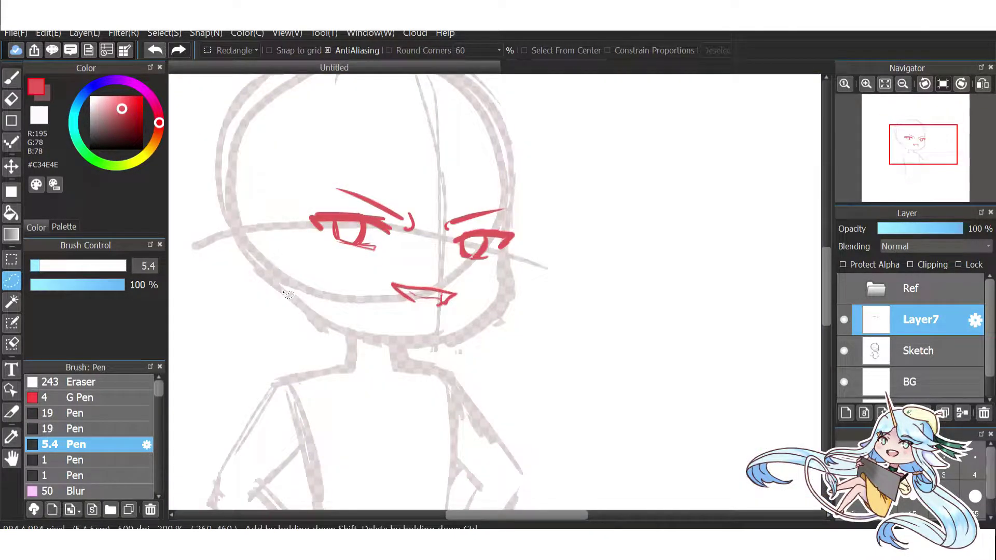
Rough in a faint hairline guide on the Sketch layer and mark its centre point on Layer7, using the Ref folder as reference.
{"action": "left_click", "coordinate": [919, 351]}
{"action": "left_click", "coordinate": [12, 78]}
{"action": "left_click_drag", "start_coordinate": [269, 220], "coordinate": [272, 256]}
{"action": "key", "text": "ctrl+z"}
{"action": "left_click", "coordinate": [845, 289]}
{"action": "left_click", "coordinate": [919, 320]}
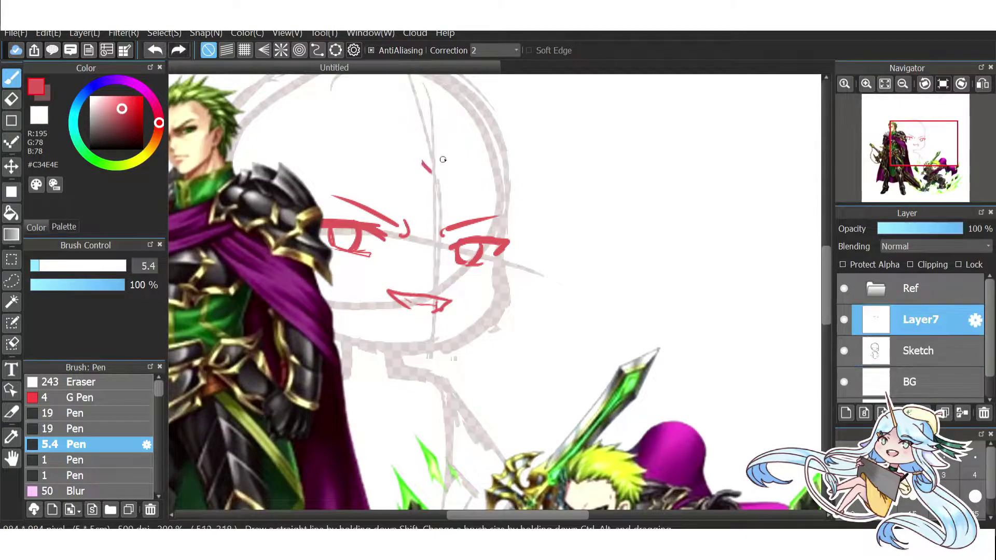
{"action": "left_click", "coordinate": [896, 343]}
{"action": "scroll", "coordinate": [418, 162], "scroll_direction": "up", "scroll_amount": 2}
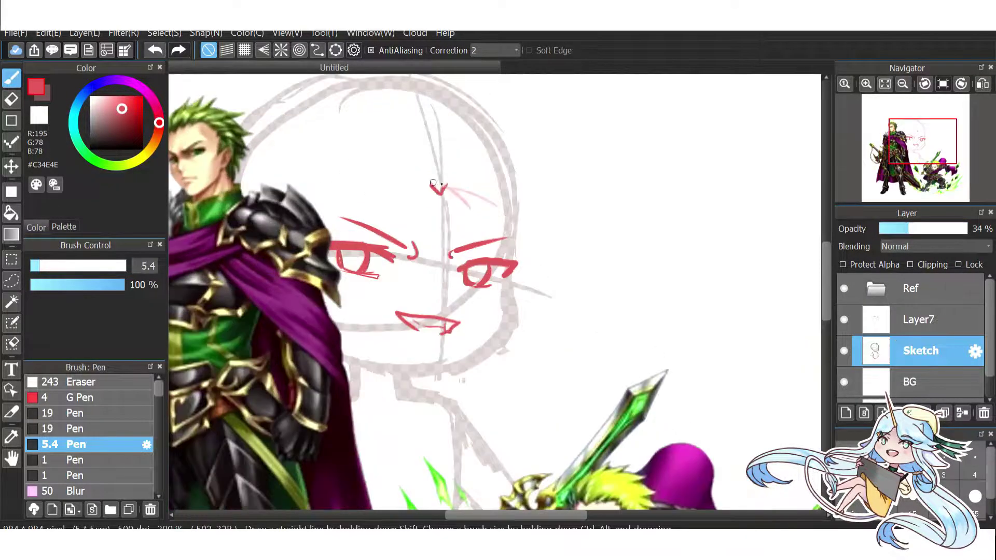
{"action": "left_click", "coordinate": [844, 289]}
{"action": "left_click", "coordinate": [919, 320]}
{"action": "left_click", "coordinate": [845, 289]}
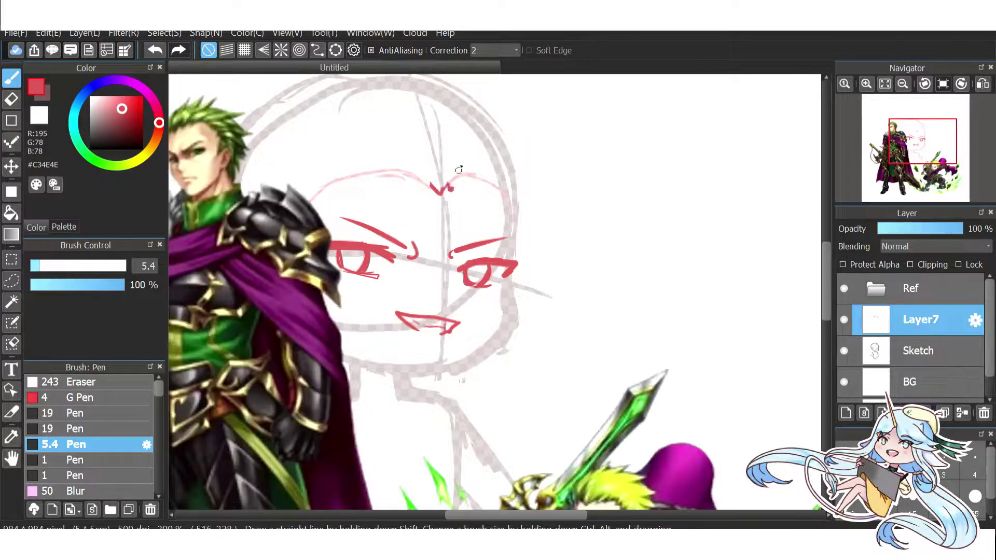
Draw the front hairline tufts and the right contour of the head down to the chin in red.
{"action": "left_click_drag", "start_coordinate": [447, 193], "coordinate": [492, 182]}
{"action": "mouse_move", "coordinate": [483, 94]}
{"action": "left_mouse_down"}
{"action": "mouse_move", "coordinate": [511, 308]}
{"action": "mouse_move", "coordinate": [341, 359]}
{"action": "left_mouse_up"}
{"action": "scroll", "coordinate": [339, 265], "scroll_direction": "down", "scroll_amount": 2}
{"action": "left_click", "coordinate": [844, 287]}
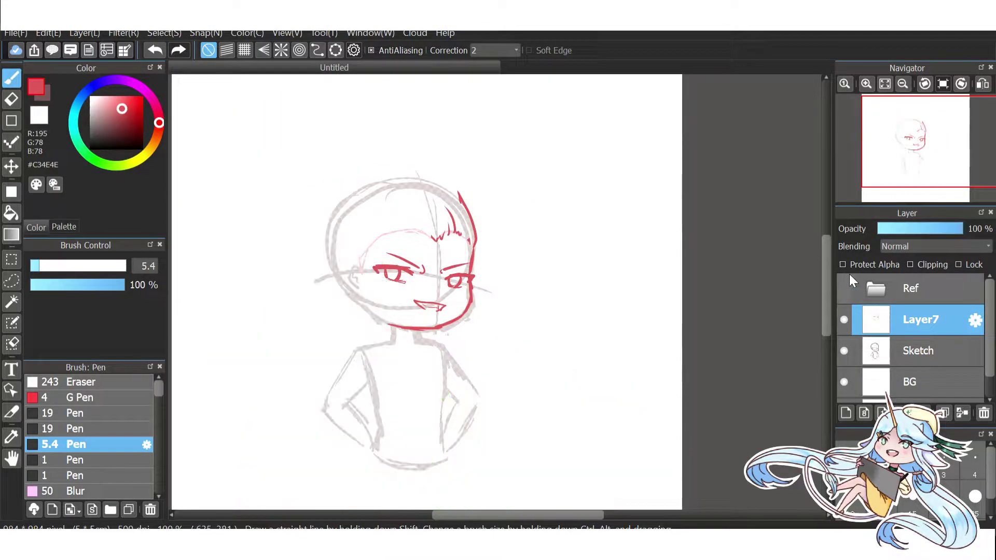
Draw the spiky hair outline across the top of the head, with swept-back strands and a jagged hairline.
{"action": "scroll", "coordinate": [451, 198], "scroll_direction": "up", "scroll_amount": 2}
{"action": "left_click_drag", "start_coordinate": [415, 153], "coordinate": [461, 191]}
{"action": "mouse_move", "coordinate": [383, 147]}
{"action": "left_mouse_down"}
{"action": "mouse_move", "coordinate": [342, 166]}
{"action": "mouse_move", "coordinate": [329, 154]}
{"action": "mouse_move", "coordinate": [270, 193]}
{"action": "left_mouse_up"}
{"action": "left_click_drag", "start_coordinate": [278, 210], "coordinate": [264, 267]}
{"action": "left_click_drag", "start_coordinate": [322, 284], "coordinate": [313, 308]}
{"action": "left_click_drag", "start_coordinate": [405, 187], "coordinate": [441, 257]}
{"action": "left_click_drag", "start_coordinate": [319, 202], "coordinate": [394, 249]}
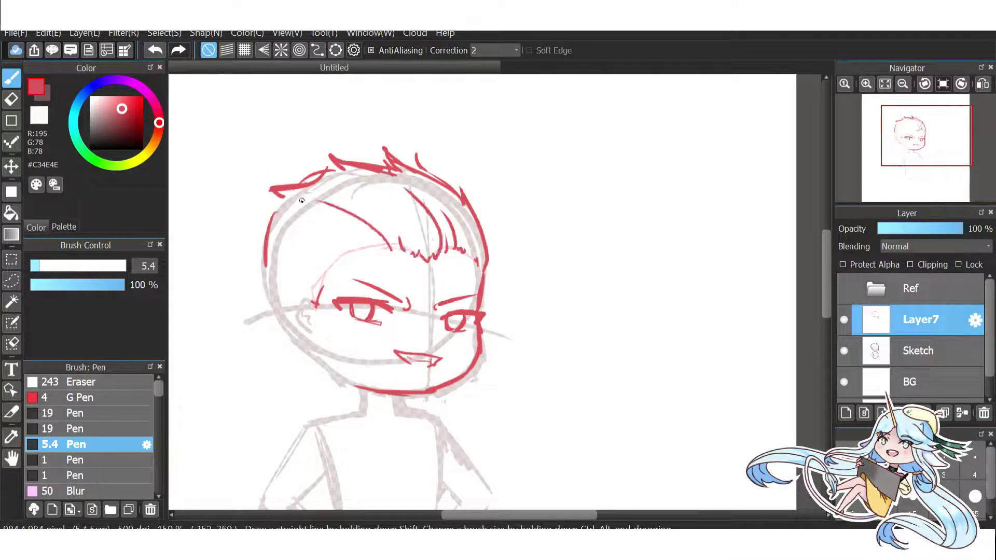
{"action": "left_click_drag", "start_coordinate": [295, 224], "coordinate": [349, 254]}
{"action": "left_click_drag", "start_coordinate": [348, 244], "coordinate": [405, 249]}
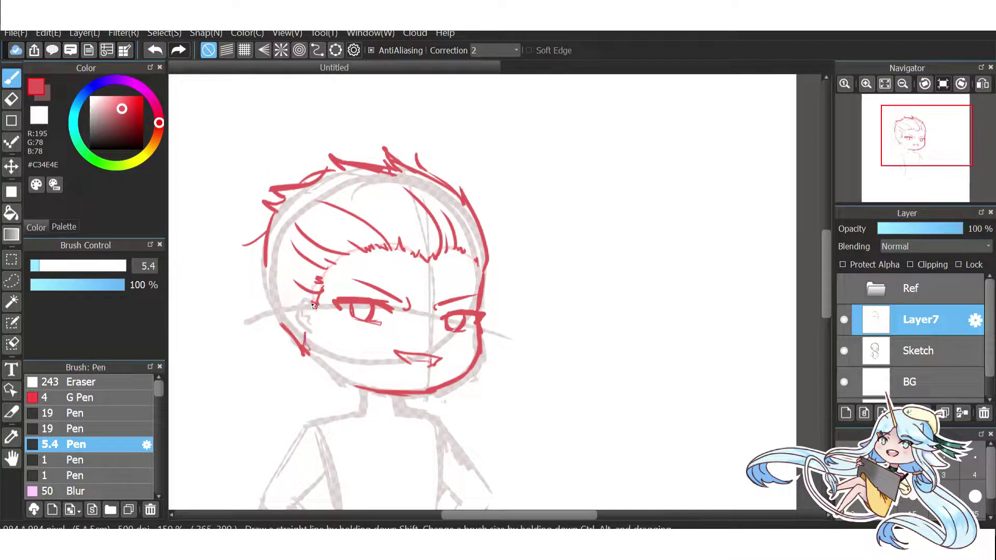
Draw the ear and spiky hair at the back of the head, and complete the jawline.
{"action": "left_click_drag", "start_coordinate": [317, 300], "coordinate": [306, 337]}
{"action": "left_click_drag", "start_coordinate": [278, 214], "coordinate": [240, 207]}
{"action": "key", "text": "e"}
{"action": "mouse_move", "coordinate": [244, 243]}
{"action": "left_mouse_down"}
{"action": "mouse_move", "coordinate": [265, 236]}
{"action": "mouse_move", "coordinate": [241, 248]}
{"action": "left_mouse_up"}
{"action": "key", "text": "b"}
{"action": "left_click_drag", "start_coordinate": [284, 318], "coordinate": [272, 327]}
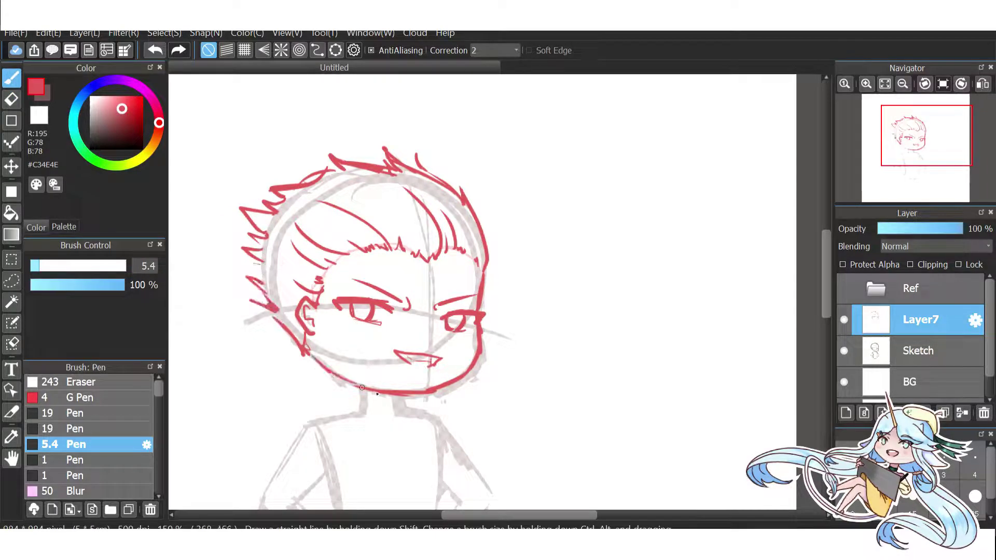
{"action": "left_click_drag", "start_coordinate": [310, 355], "coordinate": [366, 387]}
{"action": "scroll", "coordinate": [366, 388], "scroll_direction": "down", "scroll_amount": 2}
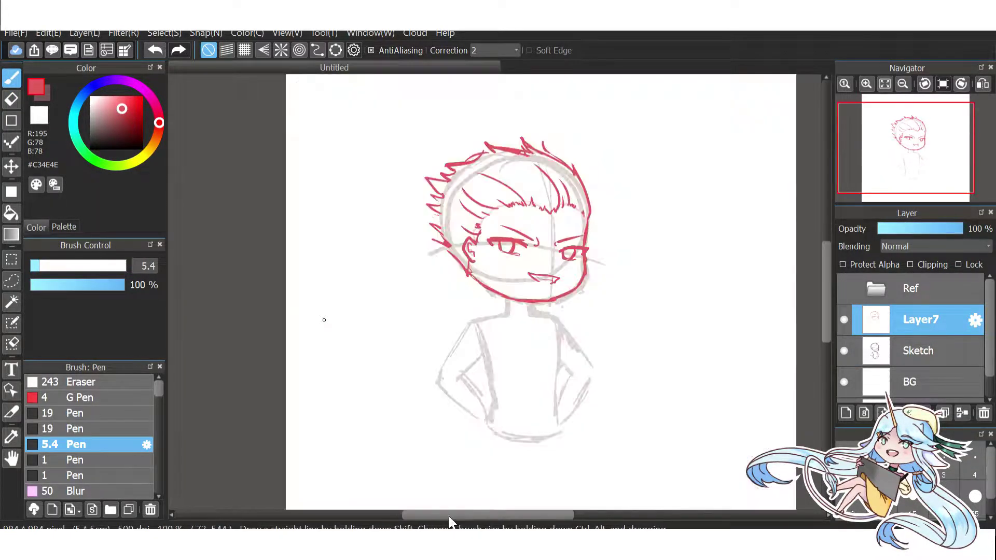
Draw the split high collar around the neck, consulting the reference art.
{"action": "left_click_drag", "start_coordinate": [450, 520], "coordinate": [462, 493]}
{"action": "left_click", "coordinate": [845, 289]}
{"action": "left_click", "coordinate": [844, 288]}
{"action": "key", "text": "ctrl+plus"}
{"action": "left_click", "coordinate": [845, 288]}
{"action": "left_click", "coordinate": [845, 288]}
{"action": "mouse_move", "coordinate": [447, 319]}
{"action": "left_mouse_down"}
{"action": "mouse_move", "coordinate": [522, 307]}
{"action": "mouse_move", "coordinate": [521, 315]}
{"action": "left_mouse_up"}
{"action": "key", "text": "ctrl+z"}
{"action": "scroll", "coordinate": [449, 301], "scroll_direction": "up", "scroll_amount": 1}
{"action": "scroll", "coordinate": [449, 301], "scroll_direction": "down", "scroll_amount": 2}
{"action": "left_click", "coordinate": [844, 289]}
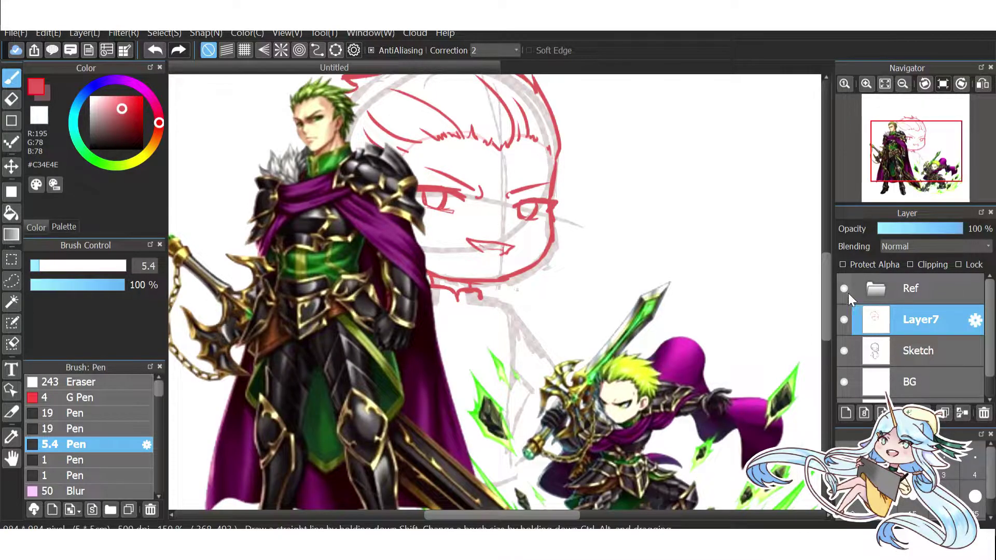
{"action": "left_click", "coordinate": [844, 289]}
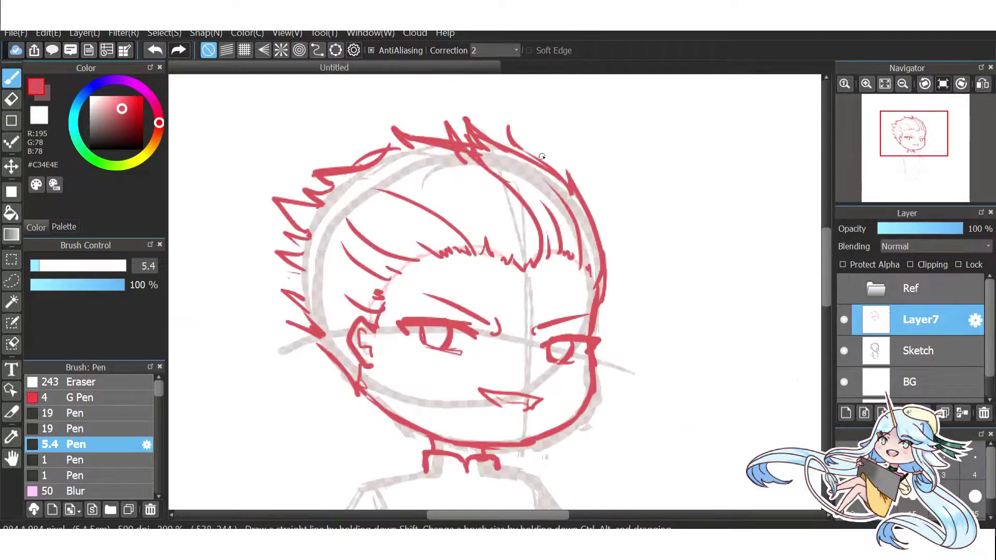
Redraw the spiky hair at the back of the head closer to the skull, with tufts behind the ear.
{"action": "left_click", "coordinate": [844, 289]}
{"action": "key", "text": "ctrl+minus"}
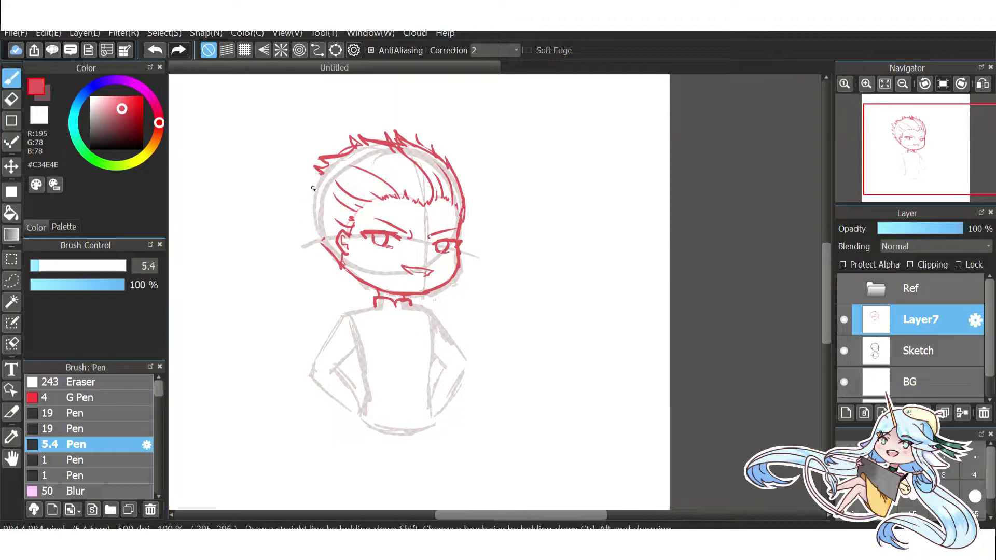
{"action": "scroll", "coordinate": [285, 251], "scroll_direction": "up", "scroll_amount": 1}
Draw the shoulder armour plate and the band beneath it on the left arm, based on the reference art.
{"action": "left_click", "coordinate": [844, 289]}
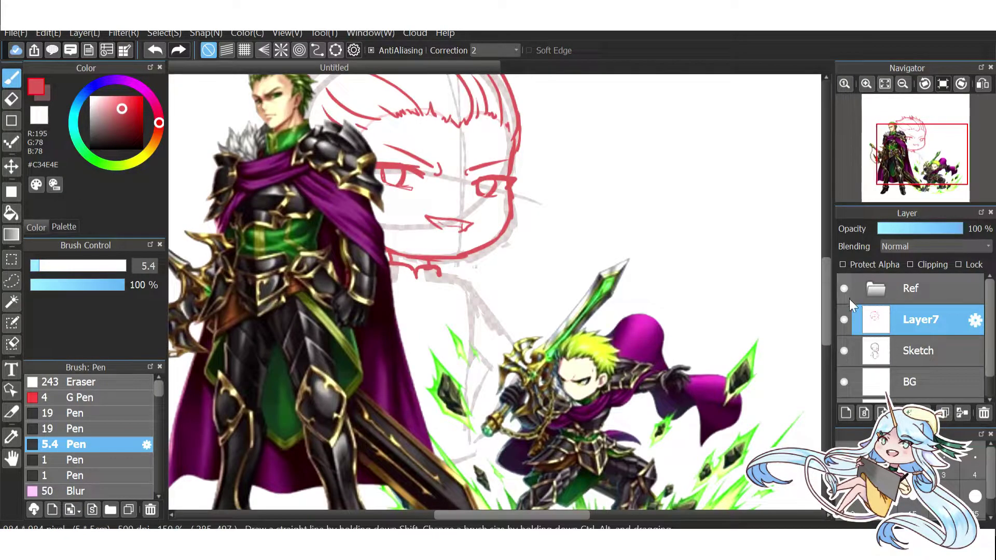
{"action": "left_click", "coordinate": [844, 289]}
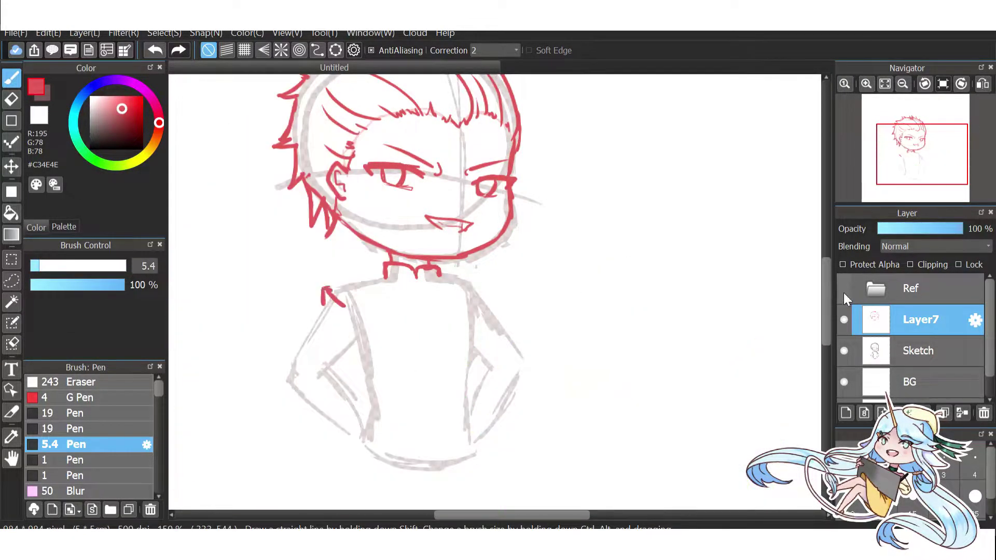
{"action": "key", "text": "e"}
{"action": "left_click_drag", "start_coordinate": [301, 346], "coordinate": [323, 344]}
{"action": "key", "text": "b"}
{"action": "left_click_drag", "start_coordinate": [326, 303], "coordinate": [301, 338]}
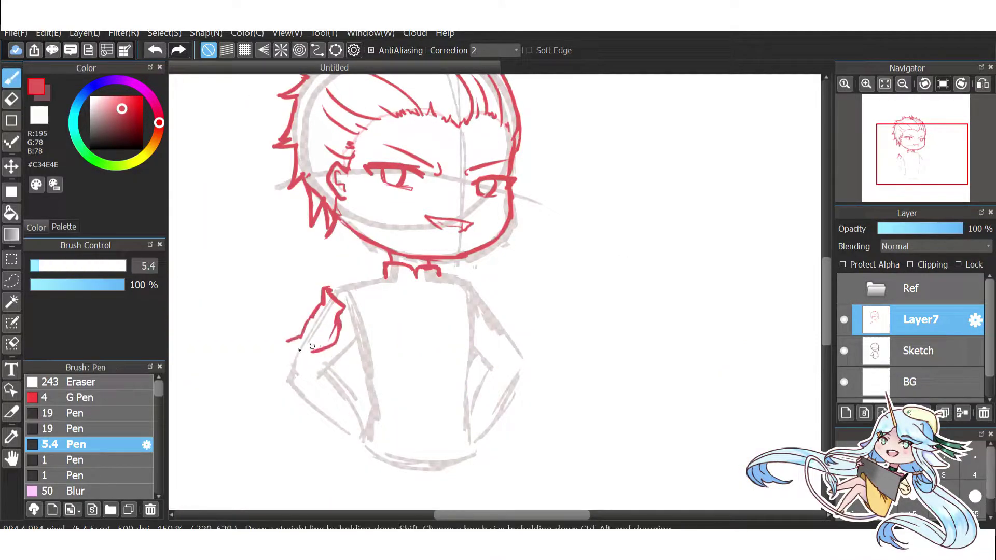
{"action": "key", "text": "ctrl+z"}
{"action": "left_click_drag", "start_coordinate": [279, 370], "coordinate": [323, 359]}
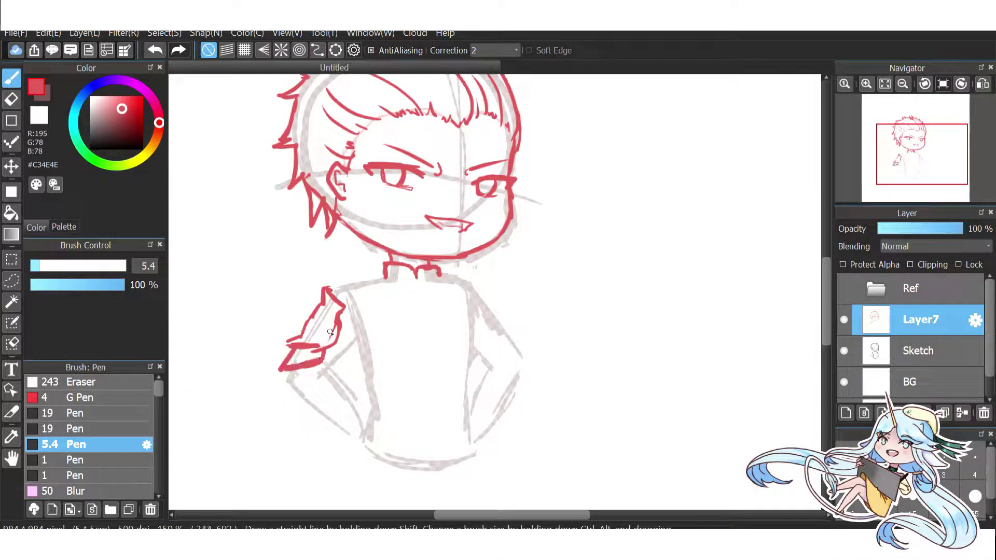
Draw the scarf draped around the neck and the first fur strokes above the left shoulder, based on the reference art.
{"action": "left_click", "coordinate": [844, 290]}
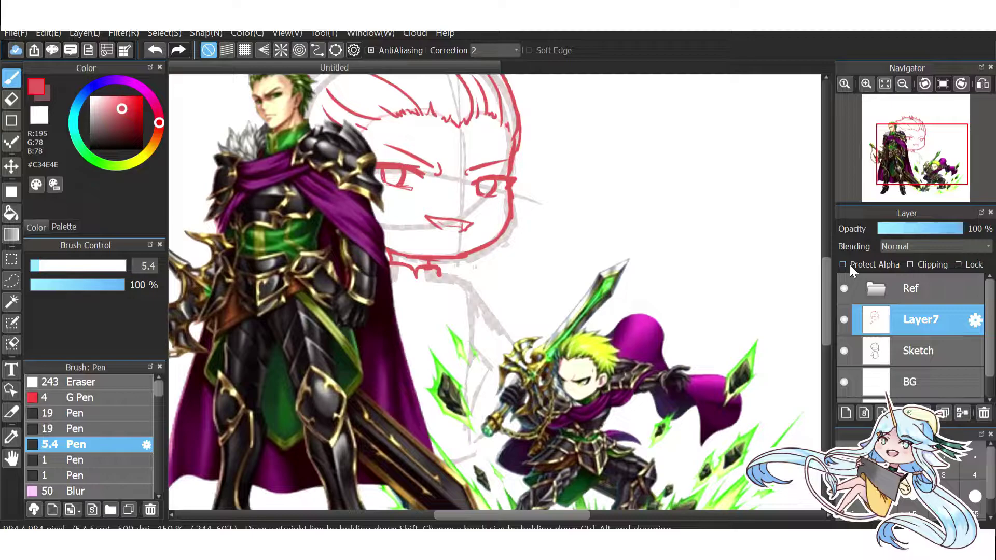
{"action": "left_click", "coordinate": [844, 289]}
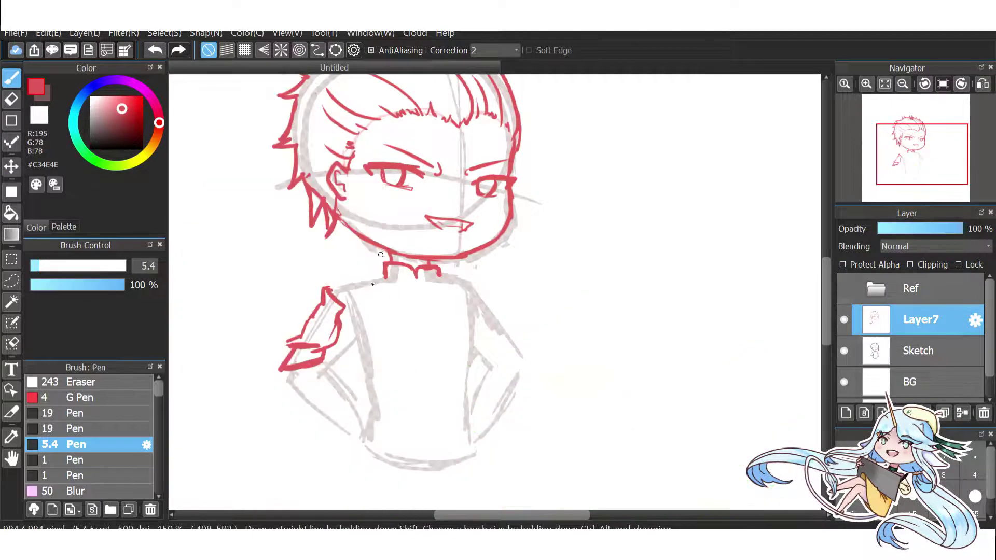
{"action": "left_click_drag", "start_coordinate": [456, 274], "coordinate": [418, 314]}
{"action": "mouse_move", "coordinate": [340, 317]}
{"action": "left_mouse_down"}
{"action": "mouse_move", "coordinate": [474, 300]}
{"action": "mouse_move", "coordinate": [428, 318]}
{"action": "left_mouse_up"}
{"action": "left_click_drag", "start_coordinate": [385, 293], "coordinate": [386, 307]}
{"action": "left_click_drag", "start_coordinate": [357, 260], "coordinate": [384, 278]}
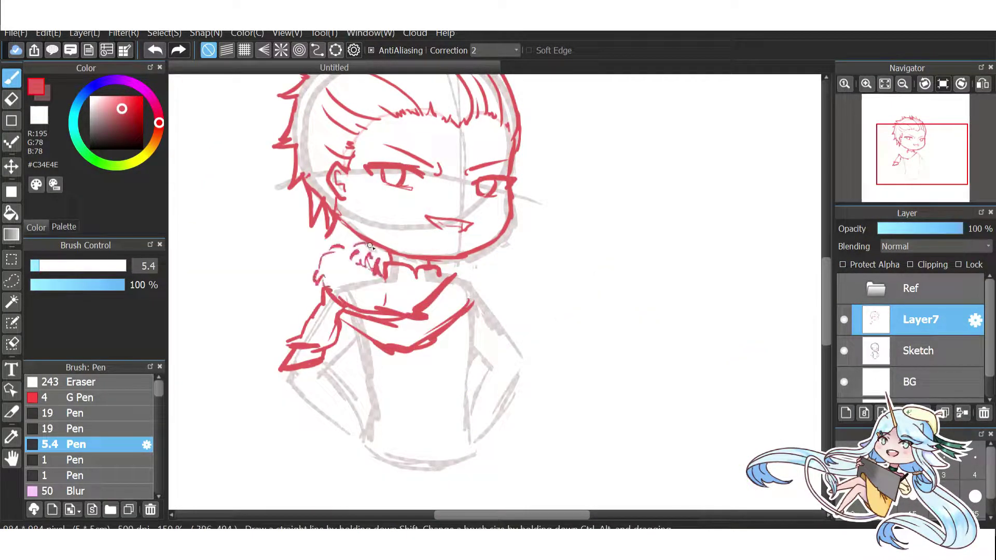
Complete the fluffy fur trim on the left shoulder and rework the scarf's edges where it crosses the chest.
{"action": "left_click_drag", "start_coordinate": [358, 244], "coordinate": [316, 278]}
{"action": "key", "text": "e"}
{"action": "key", "text": "b"}
{"action": "mouse_move", "coordinate": [363, 358]}
{"action": "left_mouse_down"}
{"action": "mouse_move", "coordinate": [462, 295]}
{"action": "mouse_move", "coordinate": [401, 307]}
{"action": "left_mouse_up"}
{"action": "left_click_drag", "start_coordinate": [341, 319], "coordinate": [380, 345]}
{"action": "left_click_drag", "start_coordinate": [472, 286], "coordinate": [442, 331]}
Draw the cloth hanging below the left shoulder armour with two downward edges.
{"action": "mouse_move", "coordinate": [363, 353]}
{"action": "left_mouse_down"}
{"action": "mouse_move", "coordinate": [473, 297]}
{"action": "mouse_move", "coordinate": [285, 383]}
{"action": "left_mouse_up"}
{"action": "left_click_drag", "start_coordinate": [355, 346], "coordinate": [335, 435]}
{"action": "left_click_drag", "start_coordinate": [285, 372], "coordinate": [259, 433]}
{"action": "left_click_drag", "start_coordinate": [348, 375], "coordinate": [335, 436]}
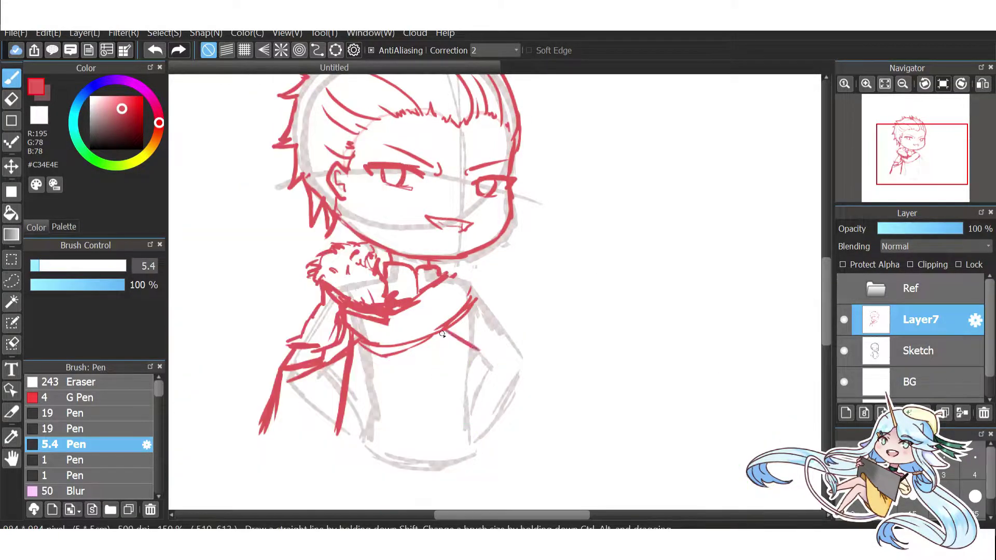
Show the reference art and start the right shoulder armour on a new layer above the red sketch.
{"action": "left_click", "coordinate": [846, 290]}
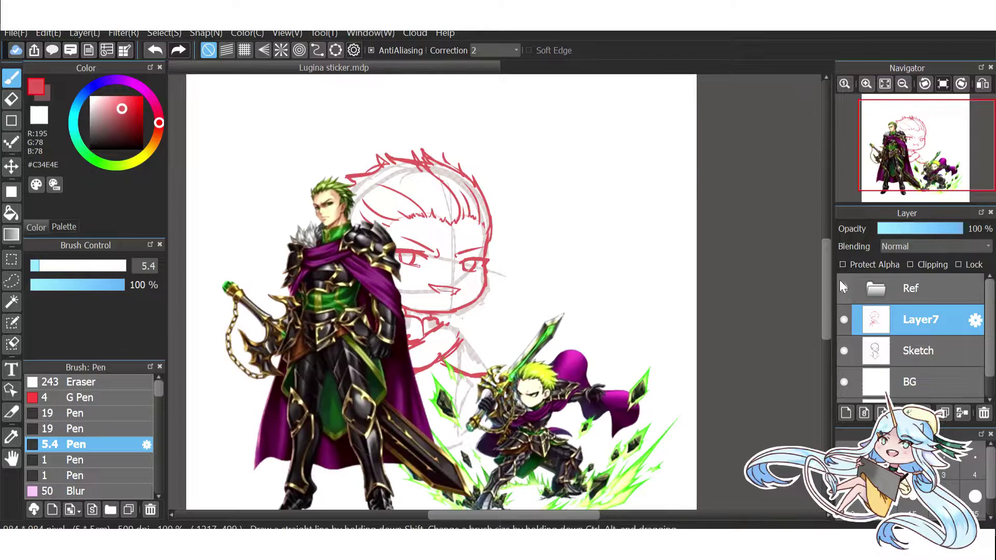
{"action": "scroll", "coordinate": [440, 330], "scroll_direction": "up", "scroll_amount": 2}
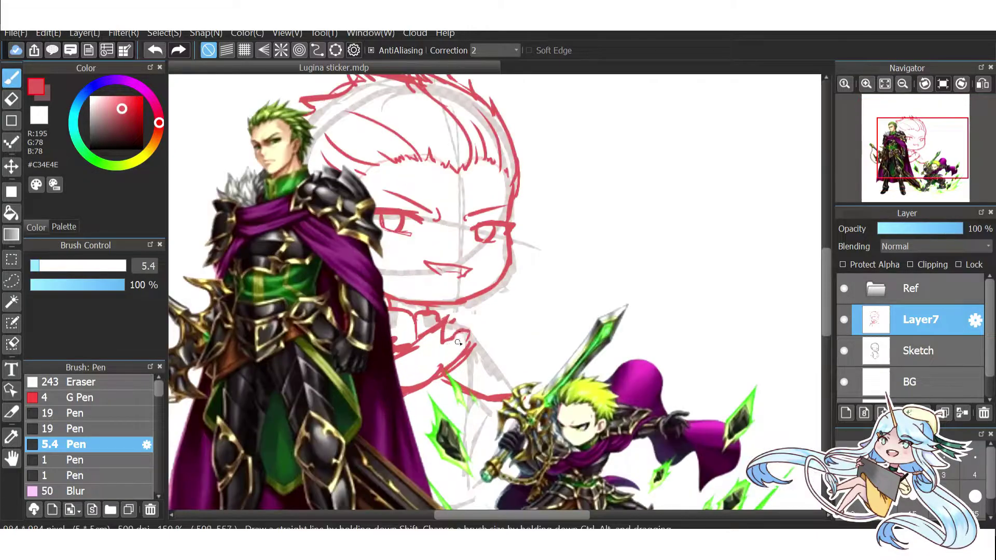
{"action": "left_click_drag", "start_coordinate": [446, 317], "coordinate": [438, 333]}
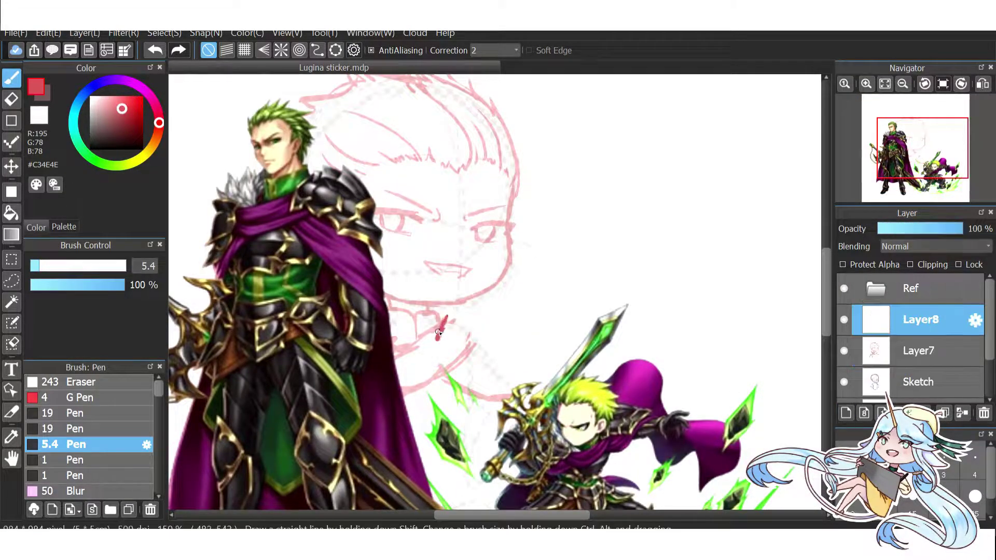
{"action": "key", "text": "ctrl+z"}
{"action": "scroll", "coordinate": [500, 392], "scroll_direction": "down", "scroll_amount": 3}
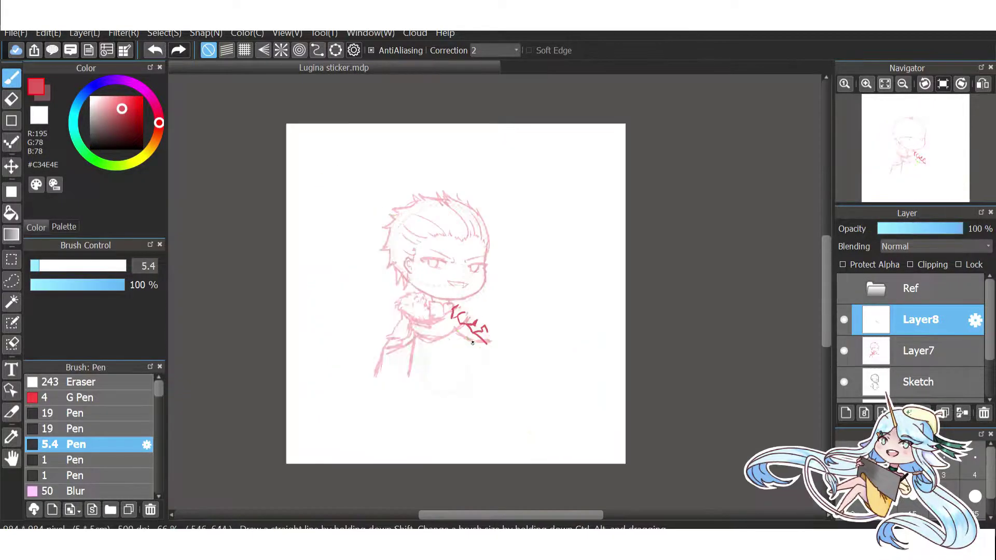
Draw the overlapping pointed plates of the right shoulder armour, following the standing knight reference.
{"action": "scroll", "coordinate": [474, 348], "scroll_direction": "up", "scroll_amount": 4}
{"action": "left_click", "coordinate": [870, 289]}
{"action": "left_click", "coordinate": [886, 321]}
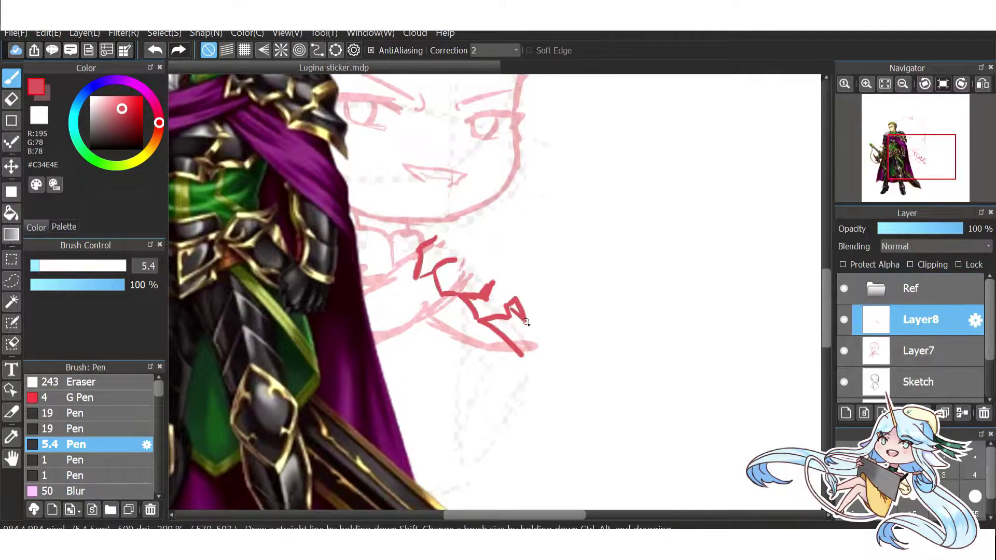
{"action": "left_click_drag", "start_coordinate": [513, 301], "coordinate": [542, 361]}
{"action": "left_click", "coordinate": [13, 94]}
{"action": "left_click", "coordinate": [11, 78]}
{"action": "mouse_move", "coordinate": [461, 235]}
{"action": "left_mouse_down"}
{"action": "mouse_move", "coordinate": [498, 255]}
{"action": "mouse_move", "coordinate": [523, 297]}
{"action": "mouse_move", "coordinate": [477, 336]}
{"action": "left_mouse_up"}
Compare the right shoulder armour with the knight's shoulder plates and refine the edges of its plates.
{"action": "scroll", "coordinate": [523, 297], "scroll_direction": "down", "scroll_amount": 1}
{"action": "scroll", "coordinate": [482, 323], "scroll_direction": "down", "scroll_amount": 2}
{"action": "left_click", "coordinate": [918, 351]}
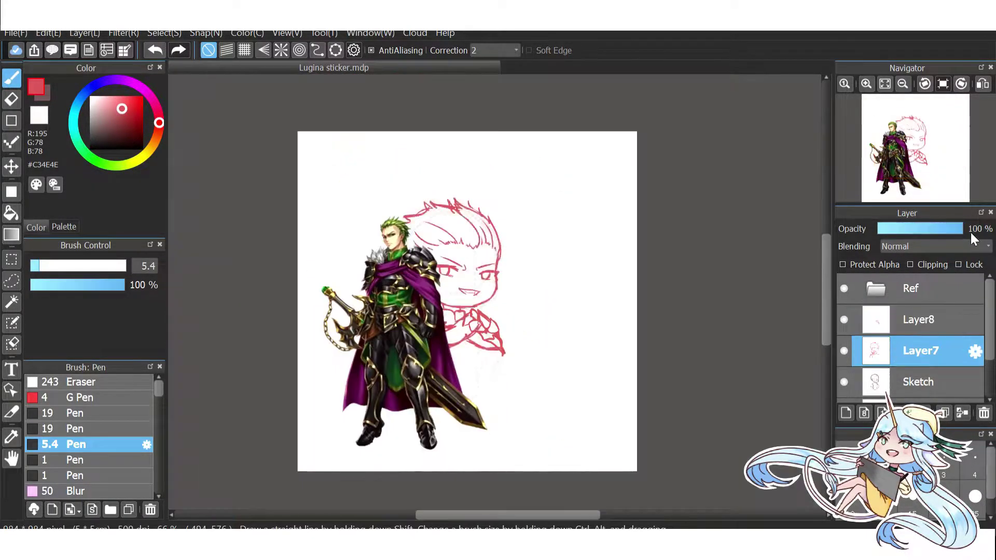
{"action": "scroll", "coordinate": [416, 256], "scroll_direction": "up", "scroll_amount": 3}
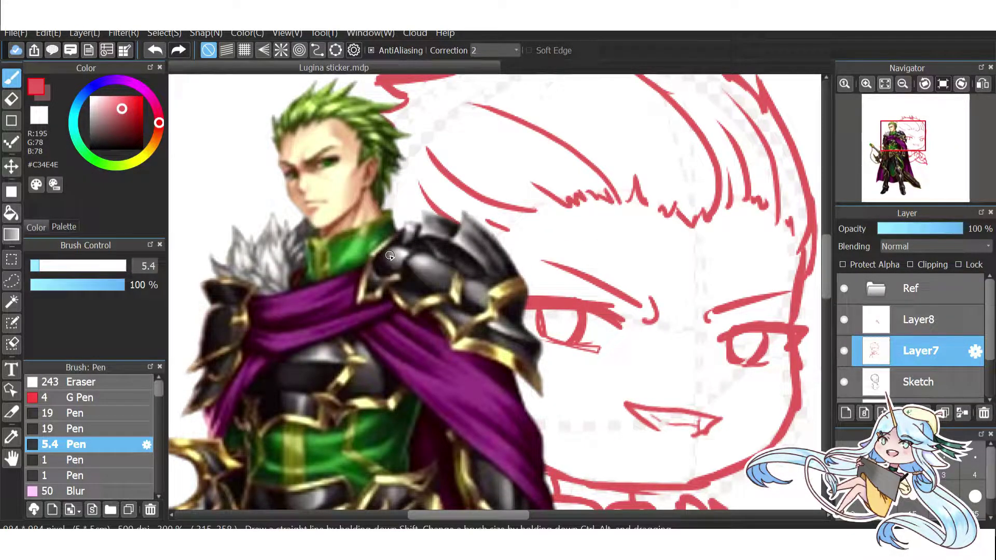
{"action": "left_click_drag", "start_coordinate": [390, 255], "coordinate": [151, 171]}
{"action": "left_click", "coordinate": [922, 320]}
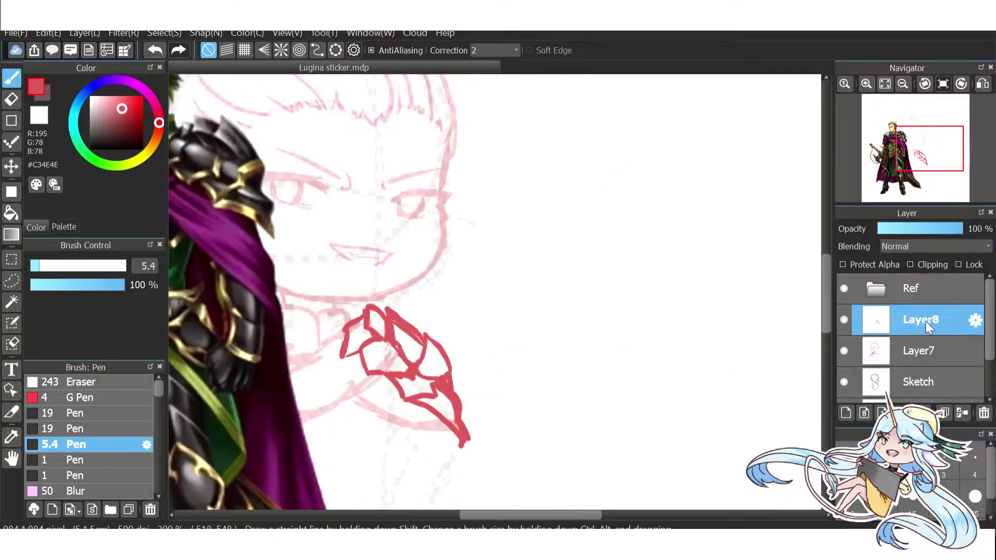
{"action": "mouse_move", "coordinate": [418, 351]}
{"action": "left_mouse_down"}
{"action": "mouse_move", "coordinate": [384, 327]}
{"action": "mouse_move", "coordinate": [432, 381]}
{"action": "left_mouse_up"}
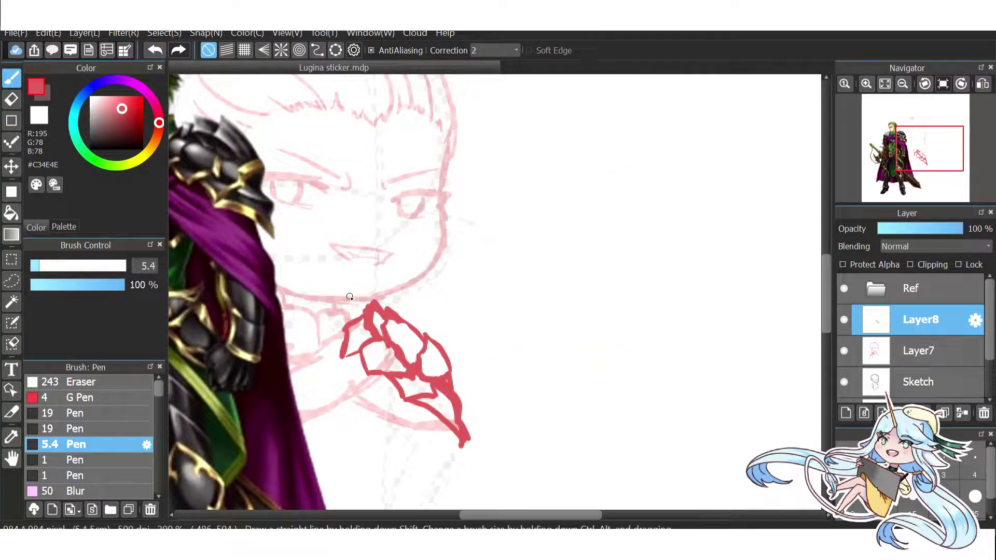
Try to reshape the right shoulder armour with a free transform to fit the body.
{"action": "key", "text": "ctrl+t"}
{"action": "left_click_drag", "start_coordinate": [471, 417], "coordinate": [469, 407]}
{"action": "mouse_move", "coordinate": [407, 291]}
{"action": "left_mouse_down"}
{"action": "mouse_move", "coordinate": [352, 275]}
{"action": "mouse_move", "coordinate": [333, 293]}
{"action": "mouse_move", "coordinate": [352, 400]}
{"action": "mouse_move", "coordinate": [334, 283]}
{"action": "mouse_move", "coordinate": [456, 396]}
{"action": "mouse_move", "coordinate": [385, 264]}
{"action": "left_mouse_up"}
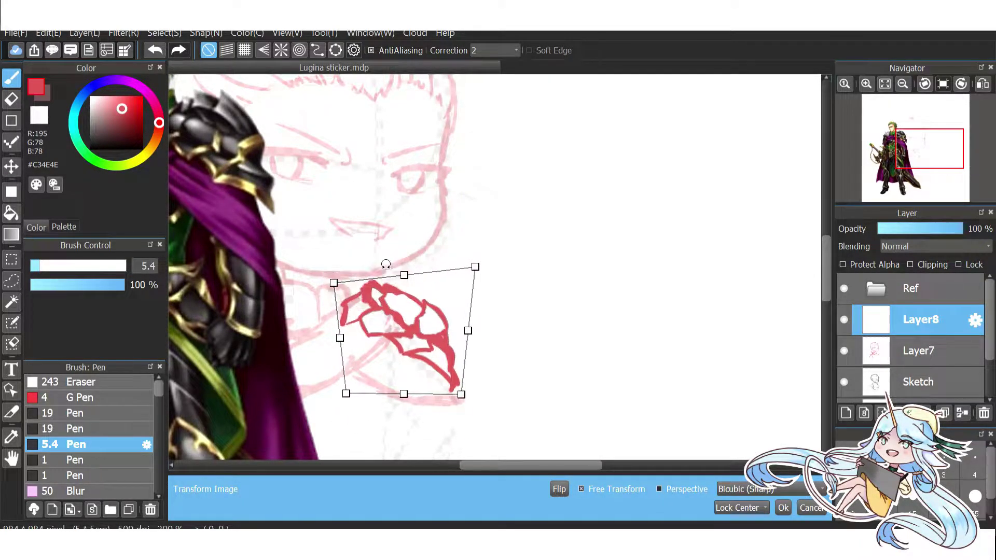
{"action": "key", "text": "Escape"}
Redraw the inner and lower plates of the right shoulder armour with thinner lines beside the scarf.
{"action": "scroll", "coordinate": [385, 264], "scroll_direction": "down", "scroll_amount": 1}
{"action": "mouse_move", "coordinate": [369, 323]}
{"action": "left_mouse_down"}
{"action": "mouse_move", "coordinate": [363, 339]}
{"action": "mouse_move", "coordinate": [399, 375]}
{"action": "left_mouse_up"}
{"action": "scroll", "coordinate": [395, 344], "scroll_direction": "up", "scroll_amount": 1}
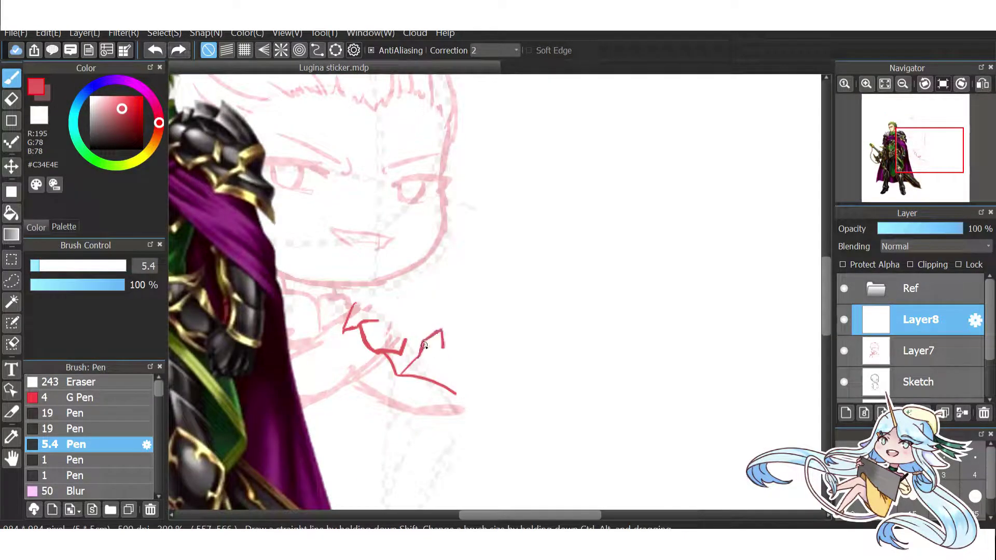
{"action": "key", "text": "ctrl+z"}
{"action": "mouse_move", "coordinate": [412, 345]}
{"action": "left_mouse_down"}
{"action": "mouse_move", "coordinate": [411, 301]}
{"action": "mouse_move", "coordinate": [392, 292]}
{"action": "left_mouse_up"}
{"action": "key", "text": "ctrl+z"}
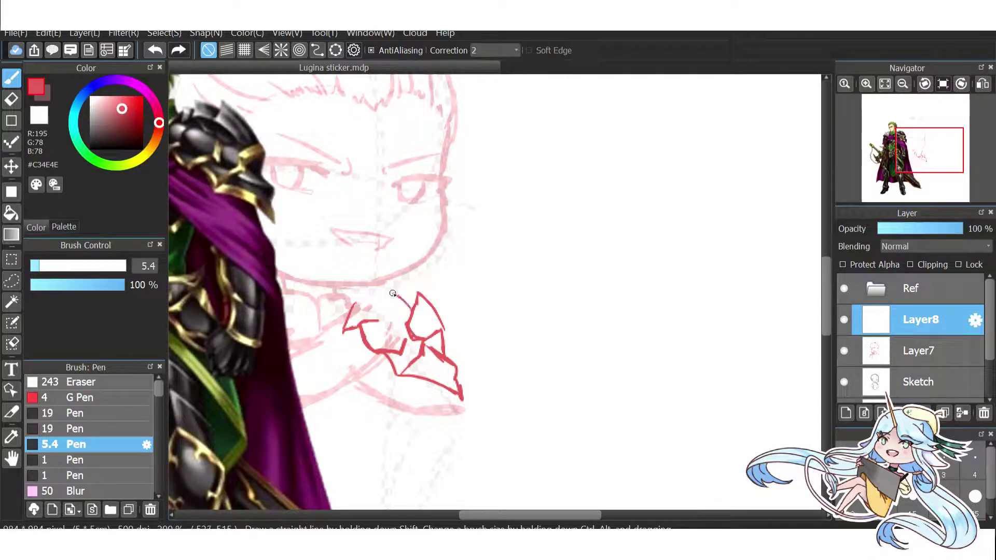
Redraw the upper plates of the right shoulder armour, replacing unsatisfactory strokes until the outline closes.
{"action": "key", "text": "ctrl+z"}
{"action": "left_click_drag", "start_coordinate": [436, 317], "coordinate": [407, 305]}
{"action": "key", "text": "ctrl+z"}
{"action": "left_click_drag", "start_coordinate": [421, 342], "coordinate": [382, 298]}
{"action": "key", "text": "ctrl+z"}
{"action": "key", "text": "ctrl+z"}
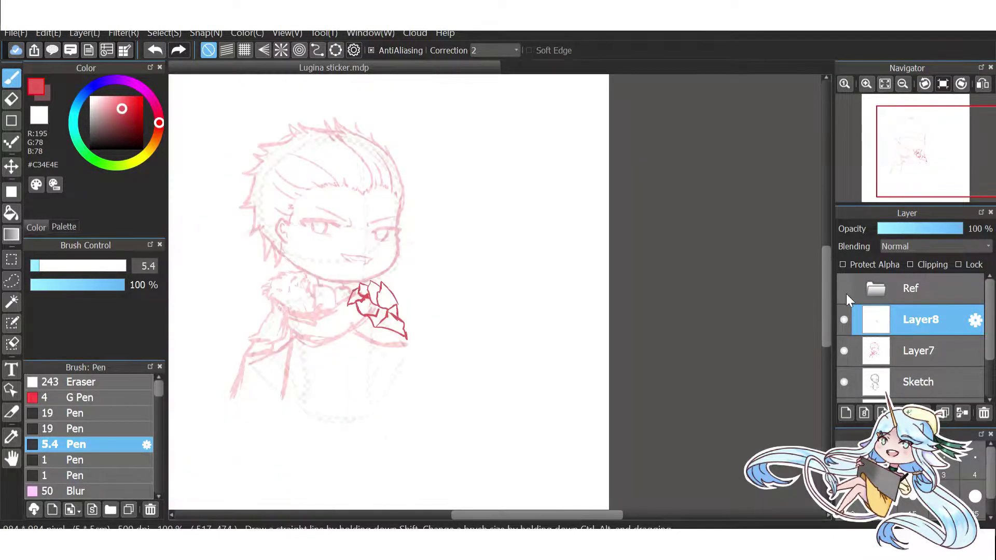
Clean up the sketch lines beneath the right shoulder armour and merge the armour layer into the red sketch layer.
{"action": "key", "text": "ctrl+t"}
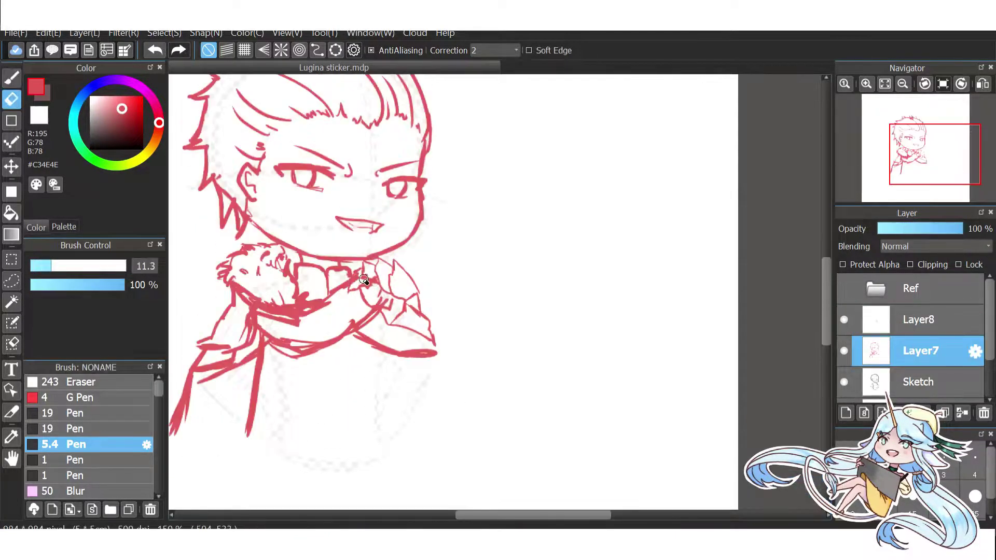
{"action": "scroll", "coordinate": [373, 280], "scroll_direction": "up", "scroll_amount": 3}
{"action": "scroll", "coordinate": [367, 278], "scroll_direction": "down", "scroll_amount": 2}
{"action": "left_click", "coordinate": [963, 413]}
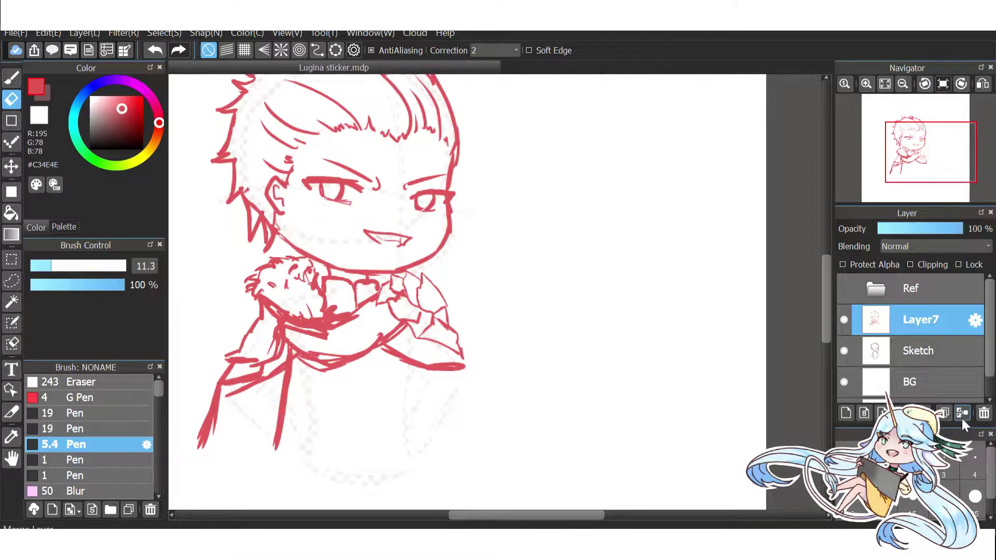
Redraw the two edges of the cloth below the left shoulder so they fall straight down.
{"action": "mouse_move", "coordinate": [223, 389]}
{"action": "left_mouse_down"}
{"action": "mouse_move", "coordinate": [201, 446]}
{"action": "mouse_move", "coordinate": [218, 472]}
{"action": "left_mouse_up"}
{"action": "key", "text": "b"}
{"action": "left_click_drag", "start_coordinate": [282, 373], "coordinate": [283, 480]}
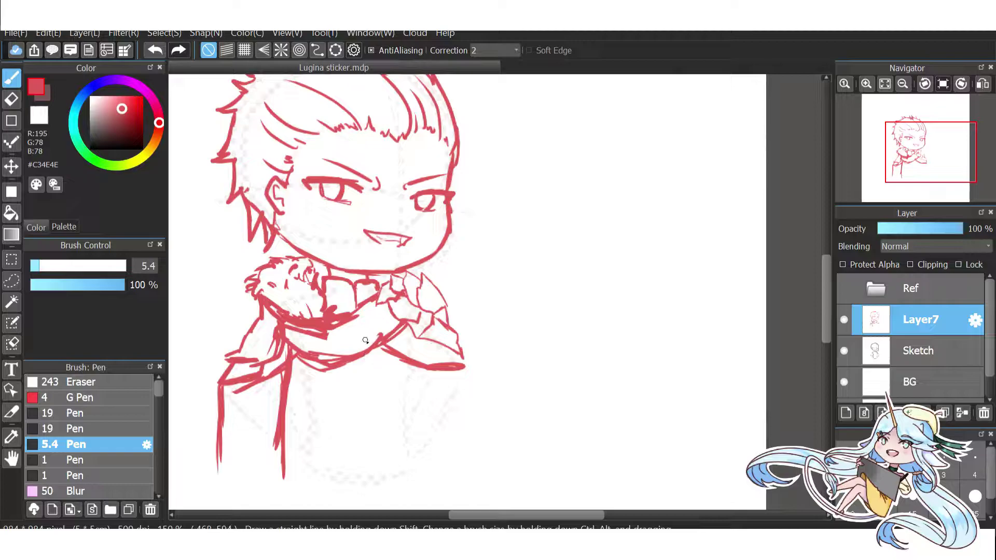
Erase part of the scarf and redraw it with layered folds around the neck, after checking the reference art.
{"action": "left_click", "coordinate": [844, 289]}
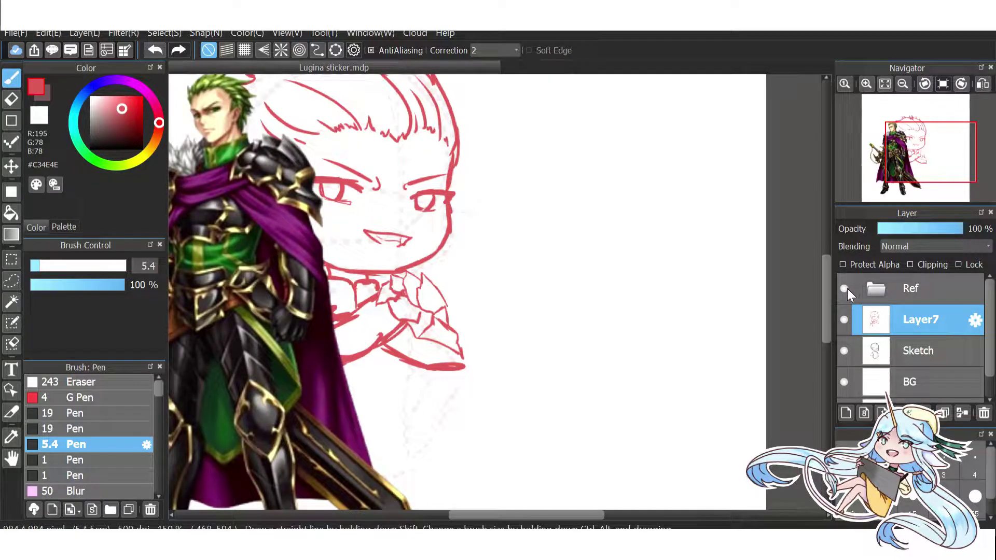
{"action": "left_click", "coordinate": [846, 289]}
{"action": "scroll", "coordinate": [311, 352], "scroll_direction": "up", "scroll_amount": 1}
{"action": "key", "text": "e"}
{"action": "left_click_drag", "start_coordinate": [329, 312], "coordinate": [395, 337]}
{"action": "key", "text": "b"}
{"action": "left_click_drag", "start_coordinate": [311, 285], "coordinate": [418, 262]}
{"action": "mouse_move", "coordinate": [444, 303]}
{"action": "left_mouse_down"}
{"action": "mouse_move", "coordinate": [288, 299]}
{"action": "mouse_move", "coordinate": [415, 332]}
{"action": "left_mouse_up"}
{"action": "mouse_move", "coordinate": [294, 318]}
{"action": "left_mouse_down"}
{"action": "mouse_move", "coordinate": [407, 278]}
{"action": "mouse_move", "coordinate": [431, 285]}
{"action": "left_mouse_up"}
{"action": "scroll", "coordinate": [374, 306], "scroll_direction": "down", "scroll_amount": 1}
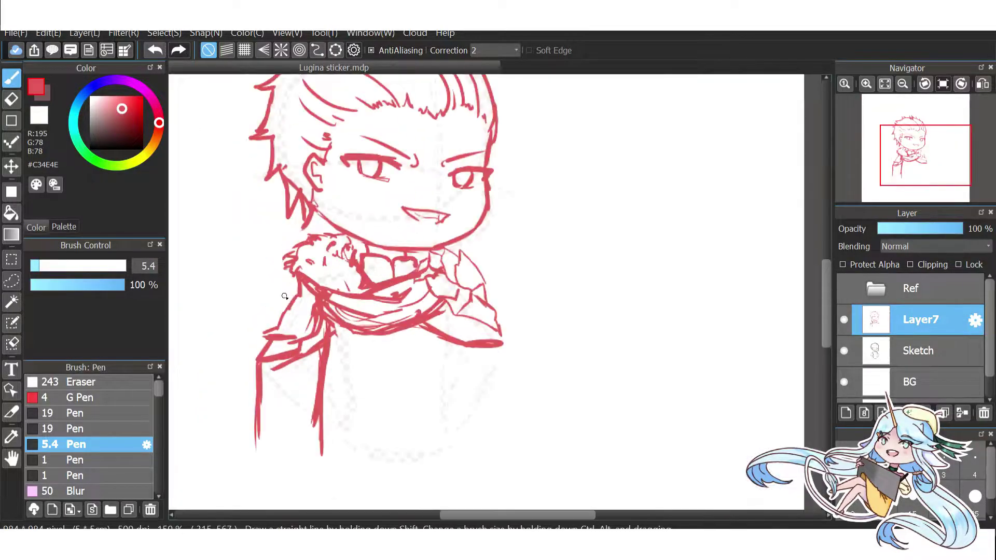
Show the reference art and move it up beside the chibi's head.
{"action": "left_click", "coordinate": [845, 289]}
{"action": "left_click", "coordinate": [910, 289]}
{"action": "scroll", "coordinate": [467, 290], "scroll_direction": "down", "scroll_amount": 2}
{"action": "left_click_drag", "start_coordinate": [395, 312], "coordinate": [545, 223]}
Put the sketch layers in a Sketch folder, add a new layer above Layer7 and choose orange #F3945A for drawing.
{"action": "left_click", "coordinate": [918, 320]}
{"action": "left_click", "coordinate": [883, 413]}
{"action": "left_click", "coordinate": [932, 351]}
{"action": "left_click", "coordinate": [847, 413]}
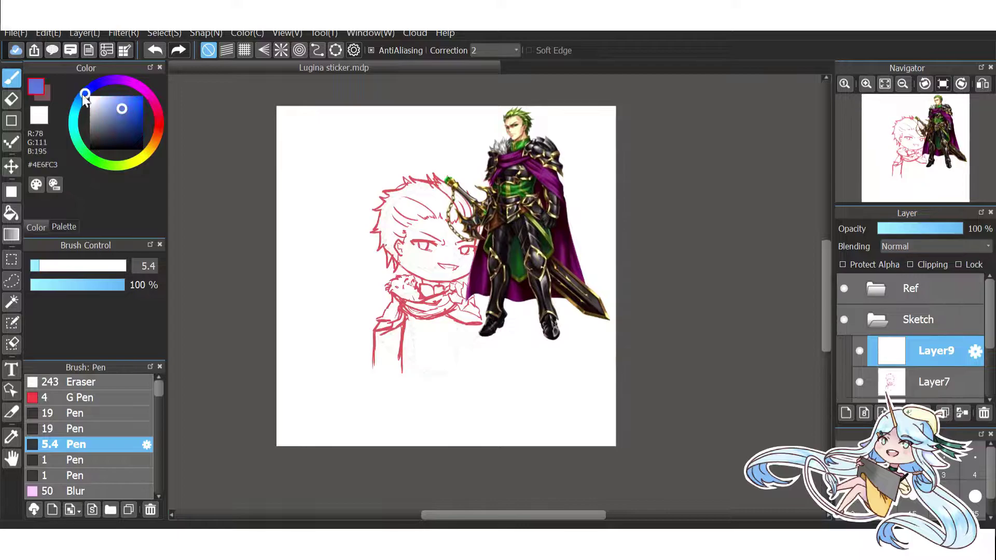
{"action": "left_click", "coordinate": [155, 140]}
Sketch the chest plate's edge in orange beneath the scarf, undoing and retrying strokes.
{"action": "scroll", "coordinate": [449, 306], "scroll_direction": "up", "scroll_amount": 1}
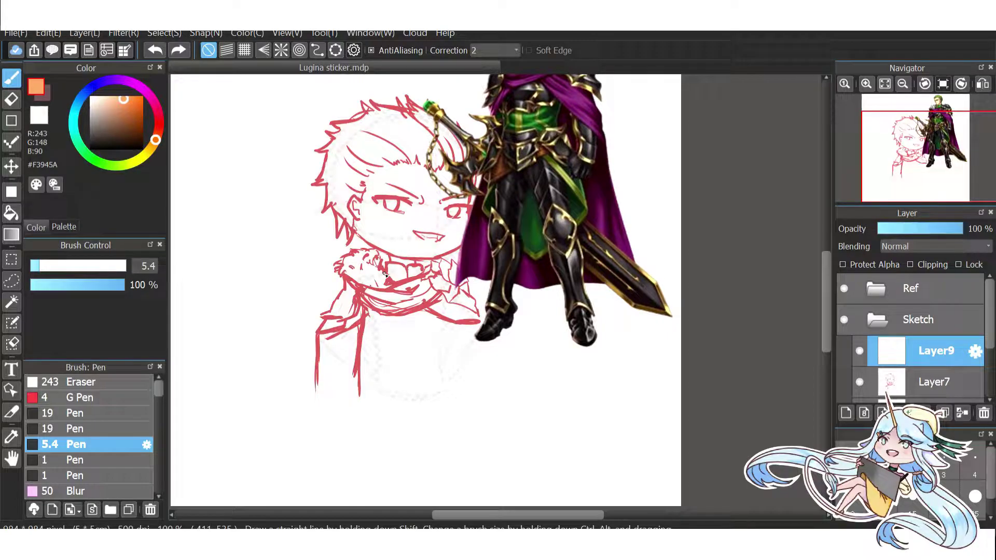
{"action": "scroll", "coordinate": [385, 275], "scroll_direction": "down", "scroll_amount": 1}
{"action": "scroll", "coordinate": [439, 319], "scroll_direction": "up", "scroll_amount": 1}
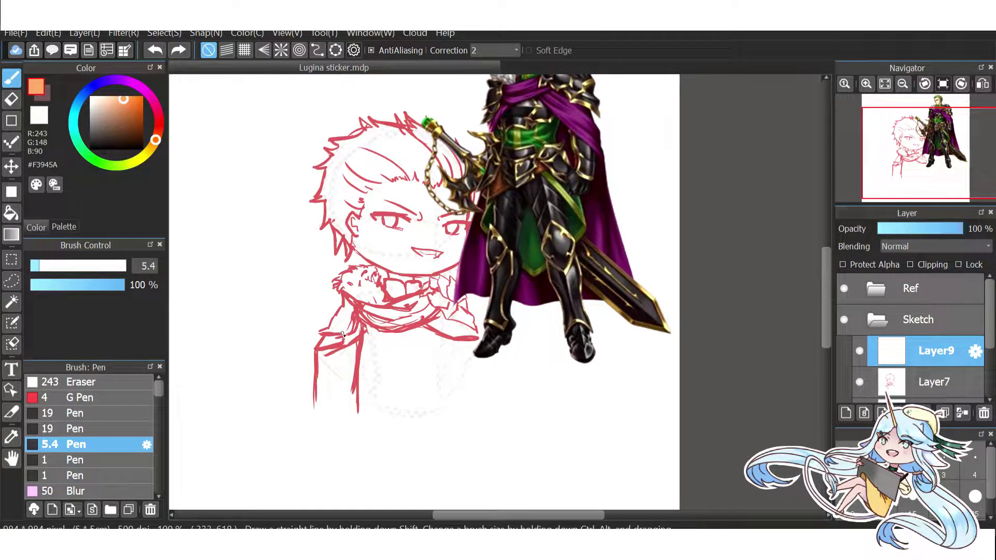
{"action": "left_click_drag", "start_coordinate": [426, 315], "coordinate": [377, 330]}
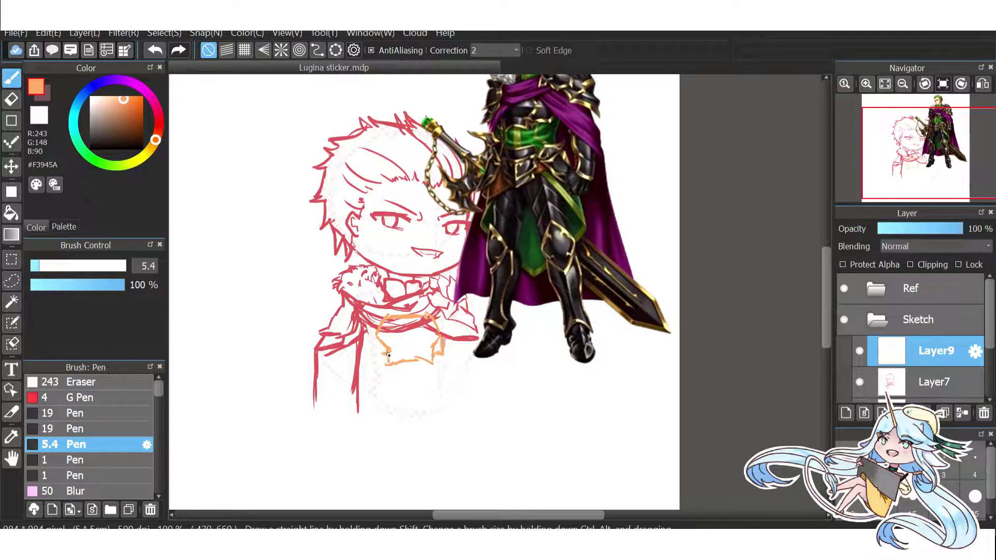
{"action": "key", "text": "ctrl+z"}
{"action": "left_click_drag", "start_coordinate": [367, 326], "coordinate": [377, 373]}
{"action": "key", "text": "ctrl+z"}
Draw the sides of the torso in orange and a wide curved line closing off the body's lower end.
{"action": "scroll", "coordinate": [394, 436], "scroll_direction": "up", "scroll_amount": 1}
{"action": "left_click_drag", "start_coordinate": [466, 322], "coordinate": [464, 389]}
{"action": "scroll", "coordinate": [355, 389], "scroll_direction": "down", "scroll_amount": 1}
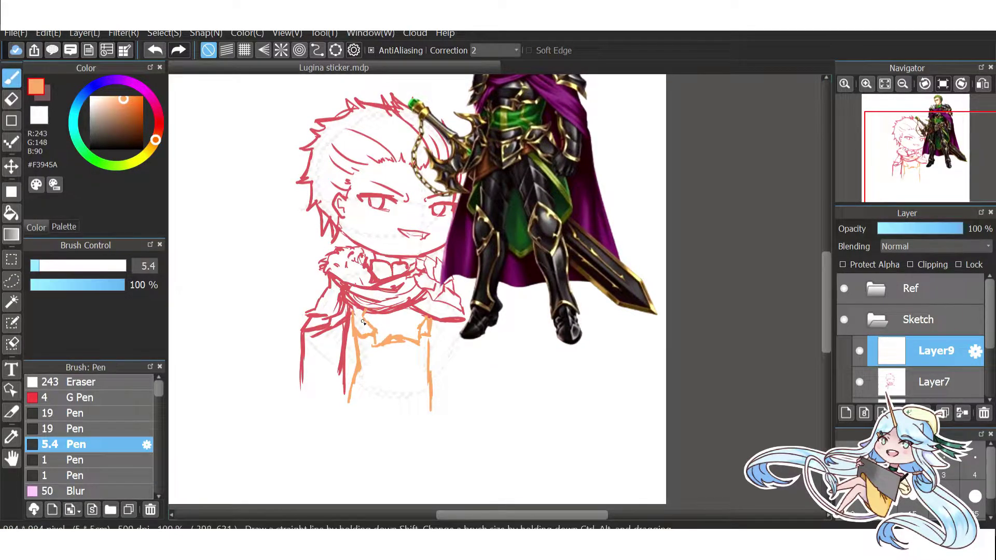
{"action": "left_click_drag", "start_coordinate": [317, 395], "coordinate": [483, 400]}
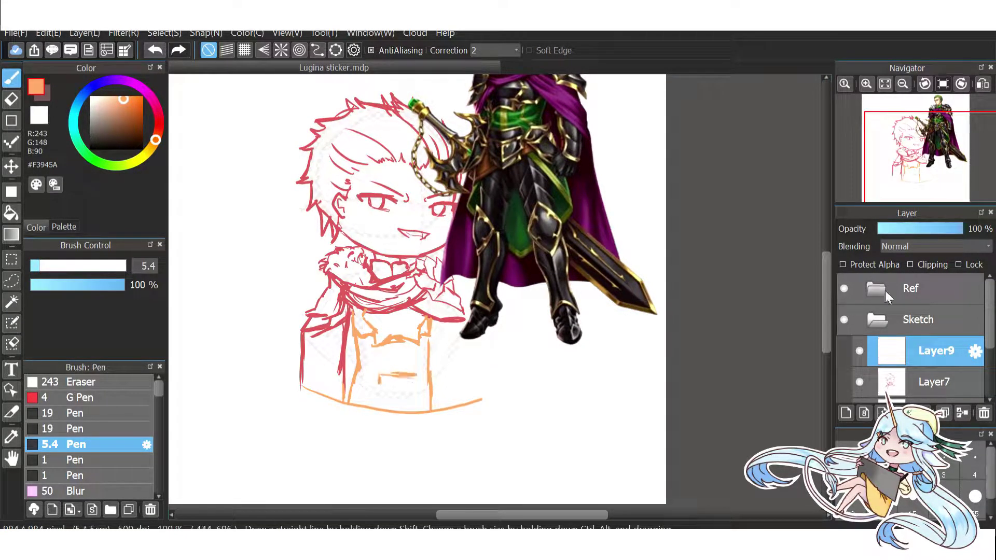
Hide the standing knight reference and move the crouching chibi reference up beside the drawn body.
{"action": "left_click", "coordinate": [851, 294]}
{"action": "key", "text": "ctrl+minus"}
{"action": "key", "text": "v"}
{"action": "left_click_drag", "start_coordinate": [477, 268], "coordinate": [399, 257]}
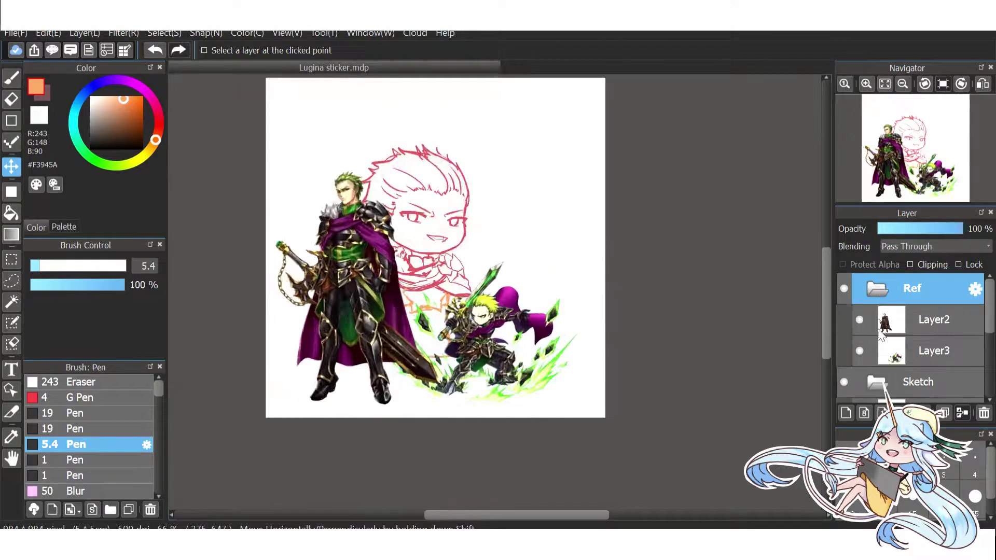
{"action": "left_click", "coordinate": [860, 320]}
{"action": "left_click", "coordinate": [934, 350]}
{"action": "scroll", "coordinate": [394, 311], "scroll_direction": "up", "scroll_amount": 1}
{"action": "left_click_drag", "start_coordinate": [322, 410], "coordinate": [339, 233]}
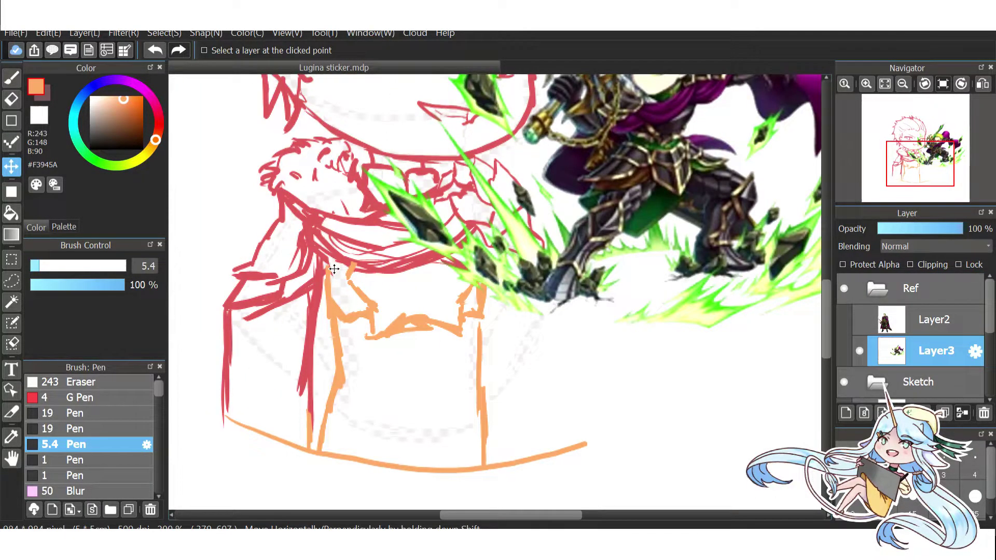
{"action": "key", "text": "b"}
{"action": "left_click_drag", "start_coordinate": [374, 394], "coordinate": [449, 418]}
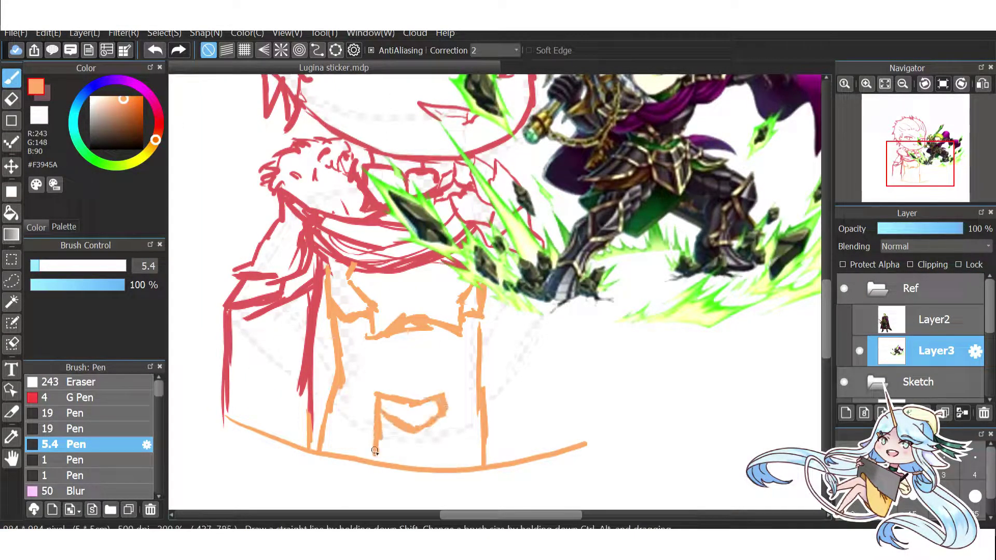
{"action": "left_click_drag", "start_coordinate": [374, 430], "coordinate": [451, 457]}
Hide the reference art and draw a slanted band across the lower torso in violet-blue #6A5AF3.
{"action": "left_click", "coordinate": [845, 288]}
{"action": "left_click", "coordinate": [847, 290]}
{"action": "left_click", "coordinate": [849, 301]}
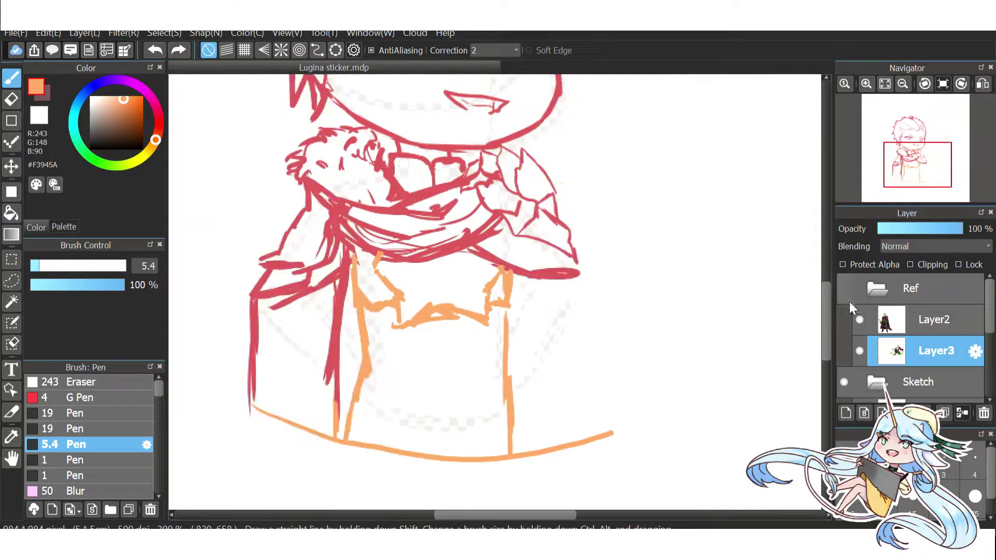
{"action": "left_click", "coordinate": [99, 83]}
{"action": "left_click", "coordinate": [846, 413]}
{"action": "left_click_drag", "start_coordinate": [322, 436], "coordinate": [518, 376]}
{"action": "left_click_drag", "start_coordinate": [521, 416], "coordinate": [415, 460]}
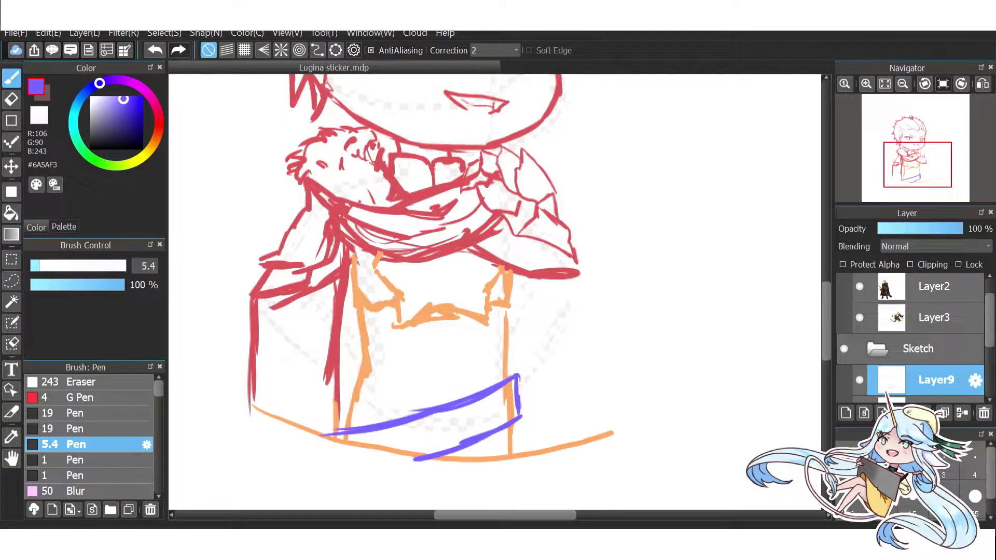
Show both reference figures to examine the armour and clothing at the waist.
{"action": "left_click", "coordinate": [860, 317]}
{"action": "scroll", "coordinate": [861, 320], "scroll_direction": "up", "scroll_amount": 1}
{"action": "left_click", "coordinate": [844, 288]}
{"action": "scroll", "coordinate": [362, 366], "scroll_direction": "down", "scroll_amount": 1}
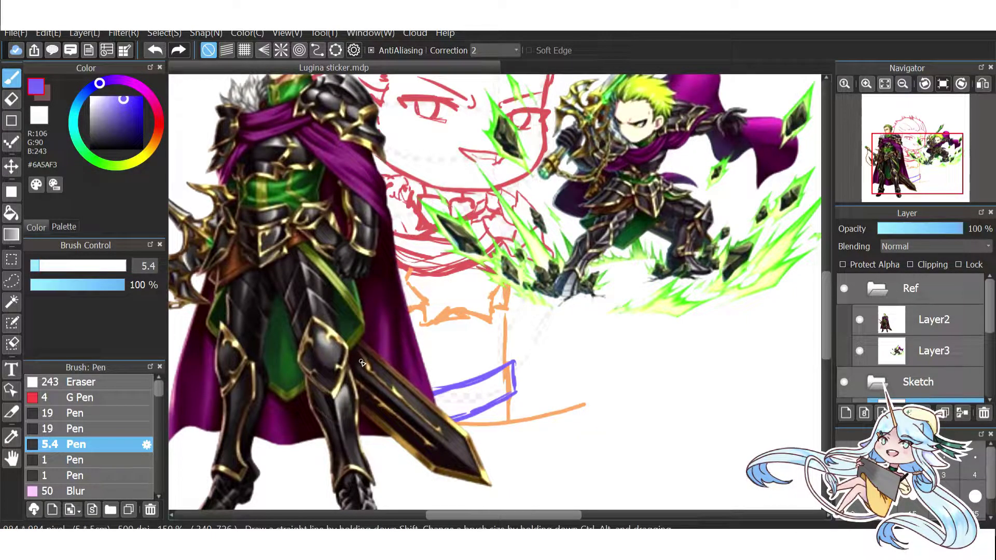
{"action": "scroll", "coordinate": [825, 320], "scroll_direction": "down", "scroll_amount": 1}
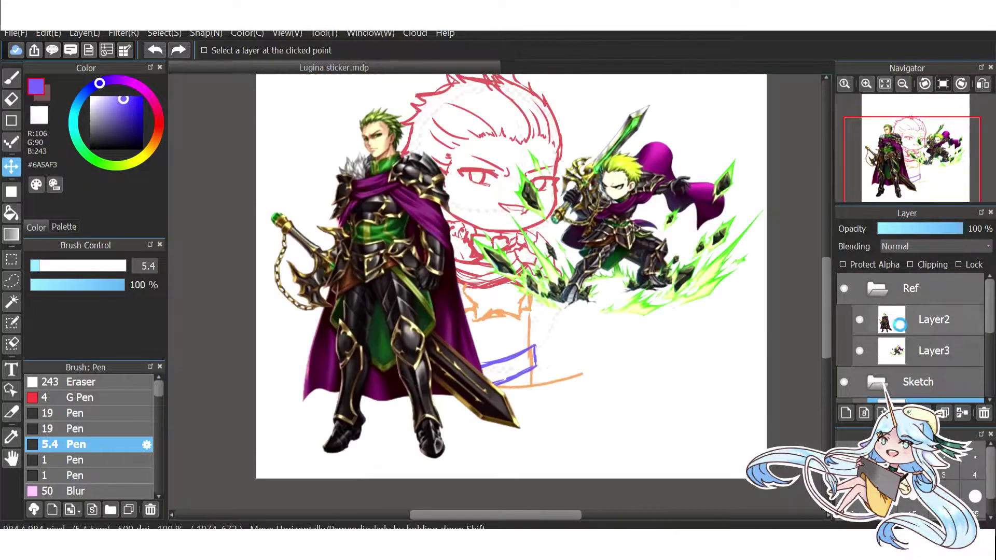
Hide the reference art and draw orange lines around the hips at the lower end of the torso on Layer9.
{"action": "left_click", "coordinate": [934, 319]}
{"action": "left_click", "coordinate": [844, 289]}
{"action": "scroll", "coordinate": [913, 338], "scroll_direction": "down", "scroll_amount": 1}
{"action": "scroll", "coordinate": [500, 294], "scroll_direction": "down", "scroll_amount": 5}
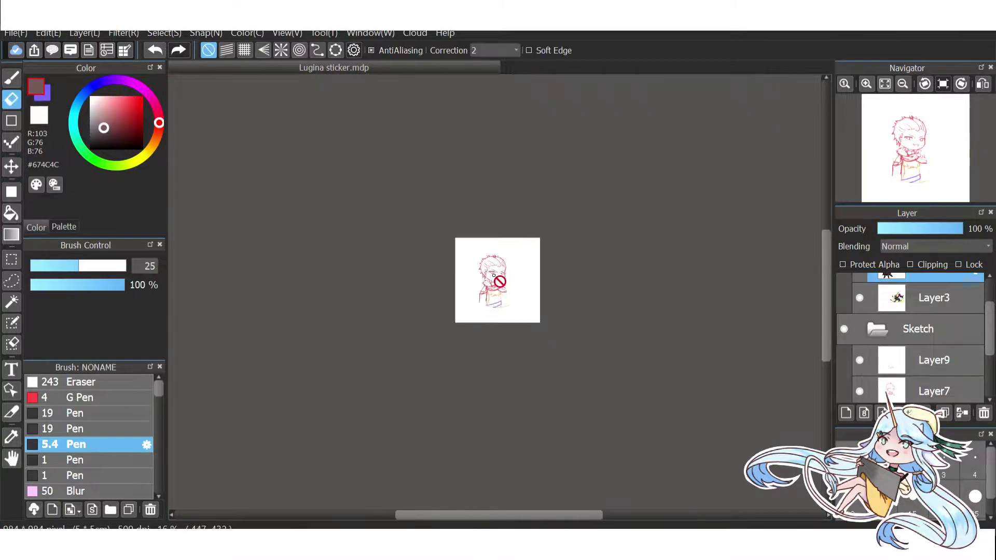
{"action": "scroll", "coordinate": [482, 312], "scroll_direction": "up", "scroll_amount": 4}
{"action": "left_click", "coordinate": [934, 360]}
{"action": "scroll", "coordinate": [378, 429], "scroll_direction": "up", "scroll_amount": 2}
{"action": "key", "text": "b"}
{"action": "left_click", "coordinate": [384, 324], "text": "alt"}
{"action": "left_click_drag", "start_coordinate": [388, 347], "coordinate": [383, 405]}
{"action": "left_click_drag", "start_coordinate": [534, 379], "coordinate": [538, 459]}
{"action": "mouse_move", "coordinate": [381, 390]}
{"action": "left_mouse_down"}
{"action": "mouse_move", "coordinate": [372, 456]}
{"action": "mouse_move", "coordinate": [535, 394]}
{"action": "mouse_move", "coordinate": [553, 447]}
{"action": "left_mouse_up"}
Sketch the central belt plate and the pointed plate on the right hip in pink #F35A7E, following the standing knight's belt.
{"action": "scroll", "coordinate": [990, 334], "scroll_direction": "up", "scroll_amount": 1}
{"action": "scroll", "coordinate": [990, 335], "scroll_direction": "down", "scroll_amount": 2}
{"action": "left_click", "coordinate": [364, 338], "text": "alt"}
{"action": "left_click_drag", "start_coordinate": [364, 337], "coordinate": [431, 334]}
{"action": "left_click_drag", "start_coordinate": [500, 399], "coordinate": [556, 416]}
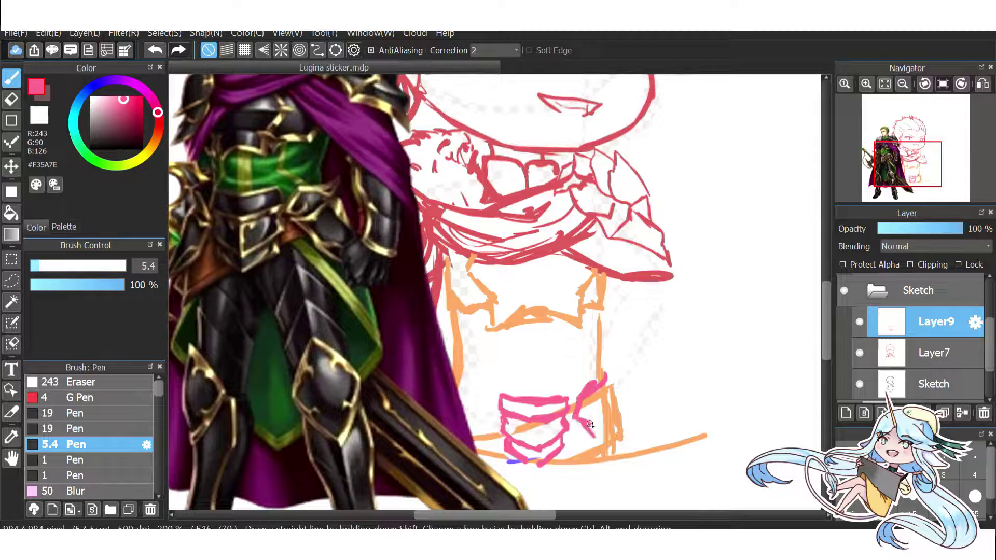
{"action": "left_click_drag", "start_coordinate": [597, 387], "coordinate": [619, 390]}
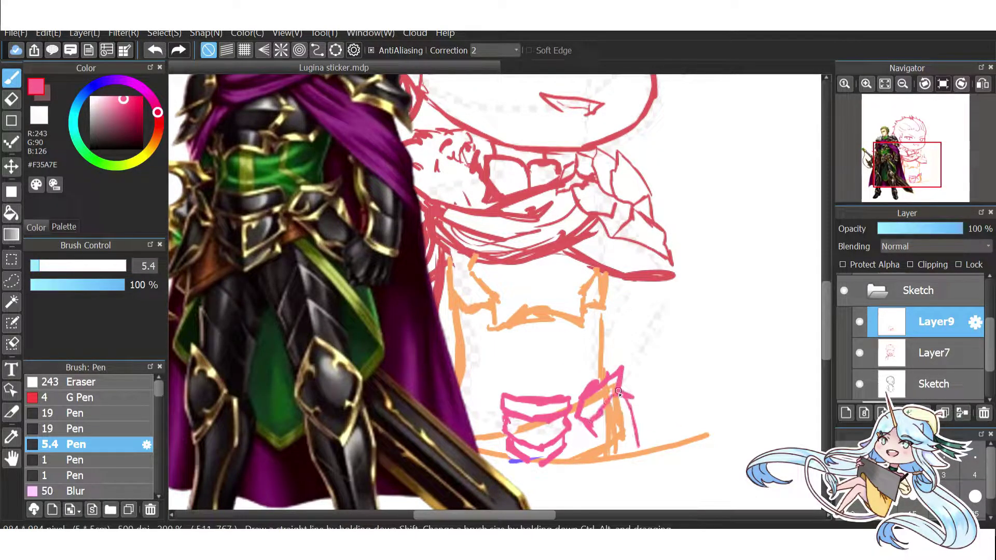
{"action": "scroll", "coordinate": [619, 393], "scroll_direction": "down", "scroll_amount": 2}
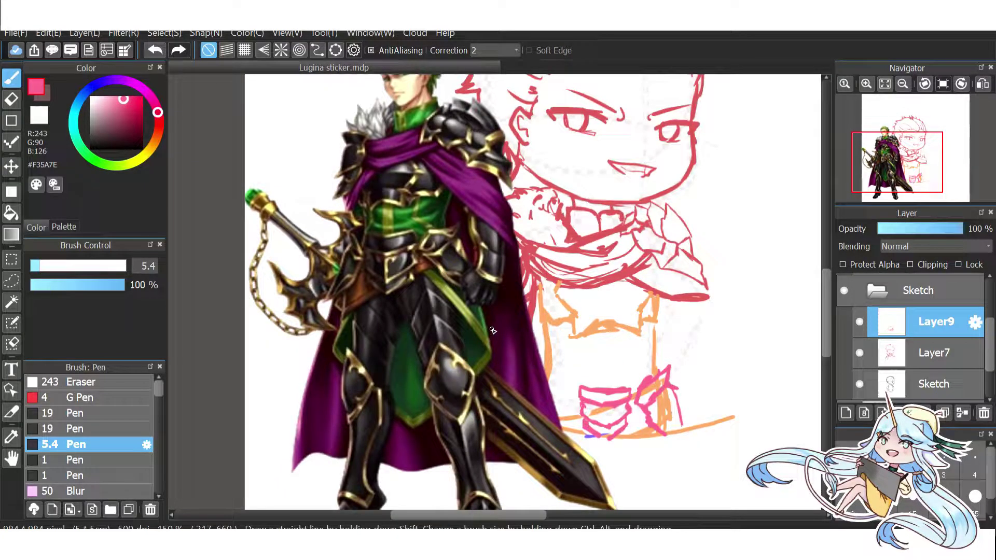
Copy the right hip plate to Layer10, flip it and place it on the left hip with the references hidden.
{"action": "left_click", "coordinate": [846, 413]}
{"action": "left_click", "coordinate": [11, 280]}
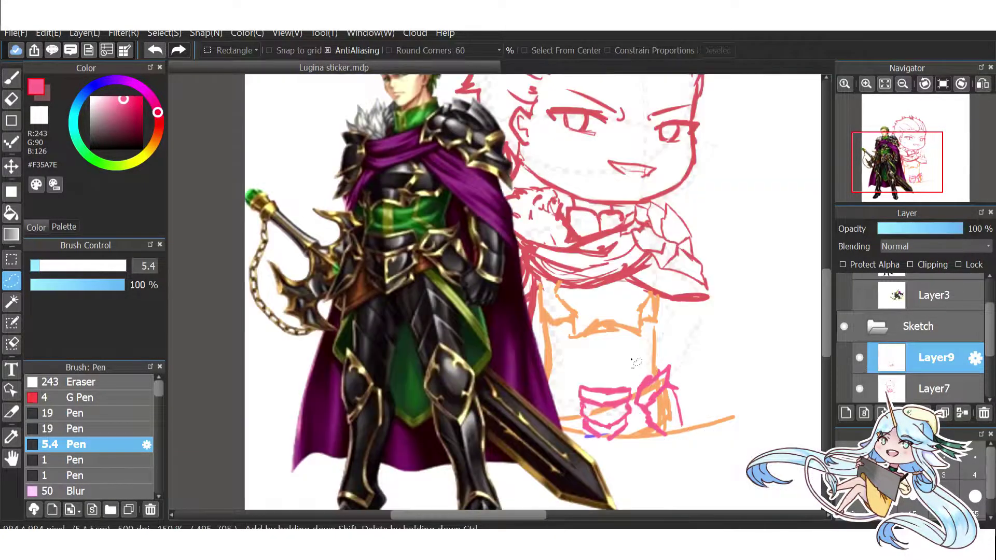
{"action": "left_click", "coordinate": [844, 289]}
{"action": "key", "text": "ctrl+t"}
{"action": "left_click_drag", "start_coordinate": [532, 374], "coordinate": [547, 374]}
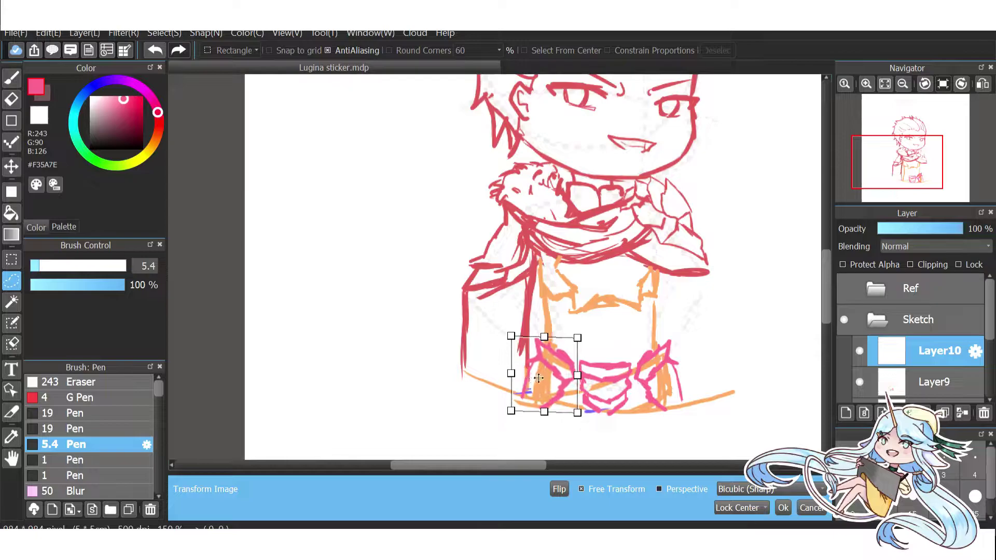
{"action": "left_click", "coordinate": [804, 504]}
Sketch the right arm and cape edge in red #C34E4E from the standing knight reference, and the abdomen lines in orange #F3A55A.
{"action": "key", "text": "b"}
{"action": "left_click", "coordinate": [527, 361], "text": "alt"}
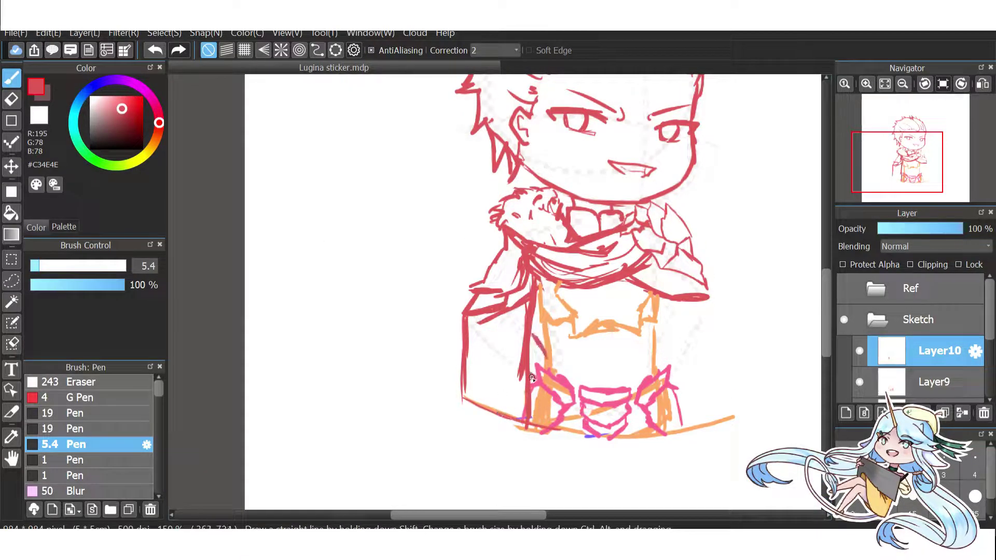
{"action": "left_click_drag", "start_coordinate": [528, 374], "coordinate": [512, 332]}
{"action": "left_click", "coordinate": [845, 289]}
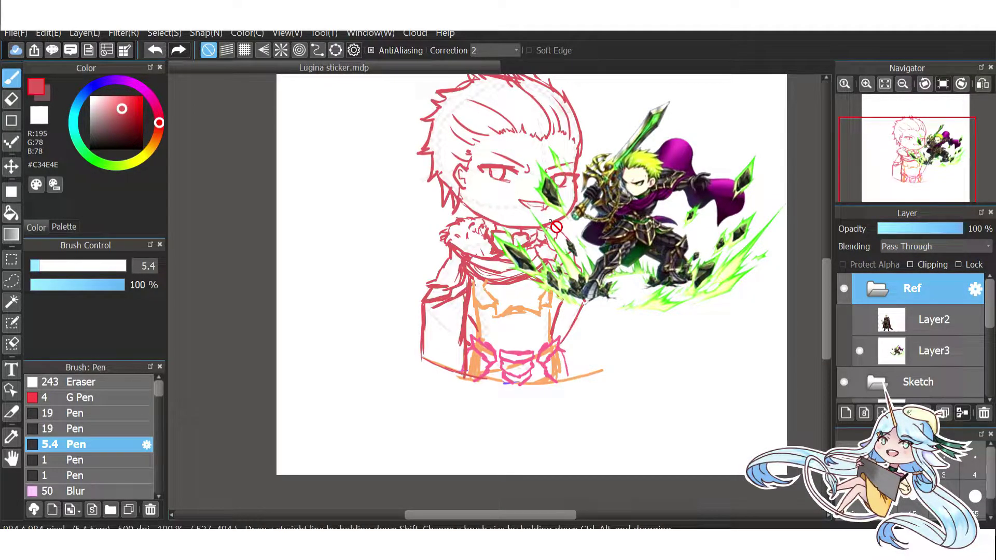
{"action": "left_click", "coordinate": [860, 351]}
{"action": "left_click", "coordinate": [860, 319]}
{"action": "scroll", "coordinate": [363, 266], "scroll_direction": "up", "scroll_amount": 2}
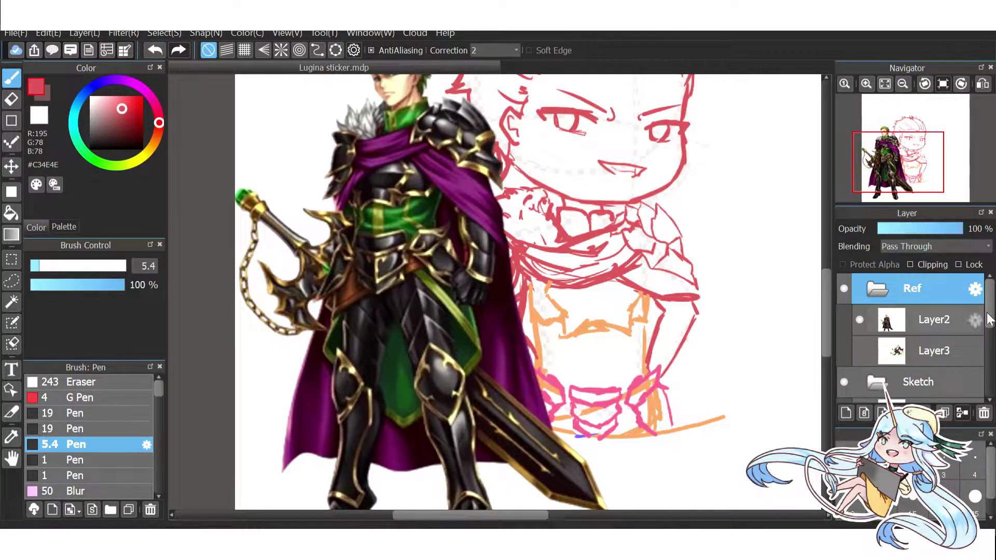
{"action": "left_click", "coordinate": [672, 320], "text": "ctrl"}
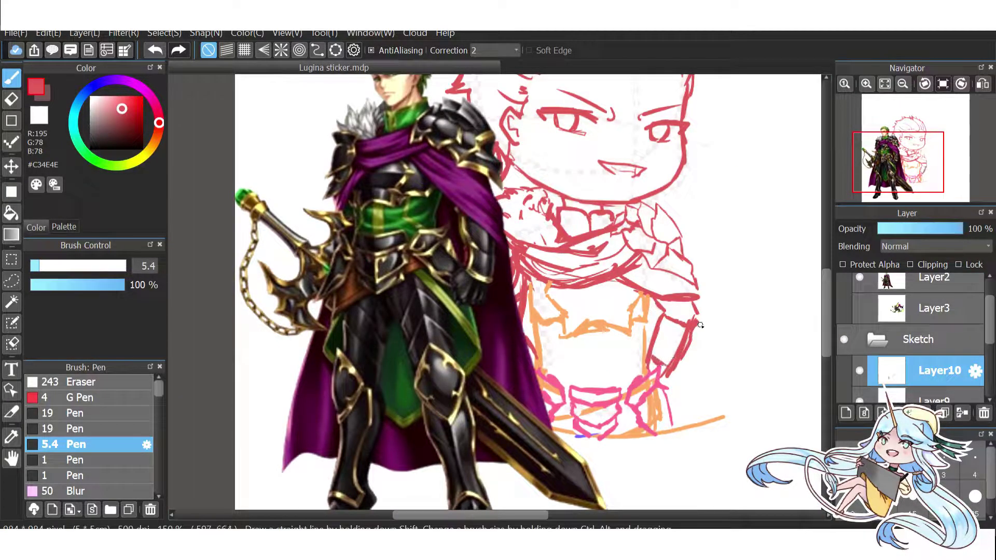
{"action": "scroll", "coordinate": [700, 297], "scroll_direction": "down", "scroll_amount": 2}
{"action": "left_click", "coordinate": [550, 353], "text": "alt"}
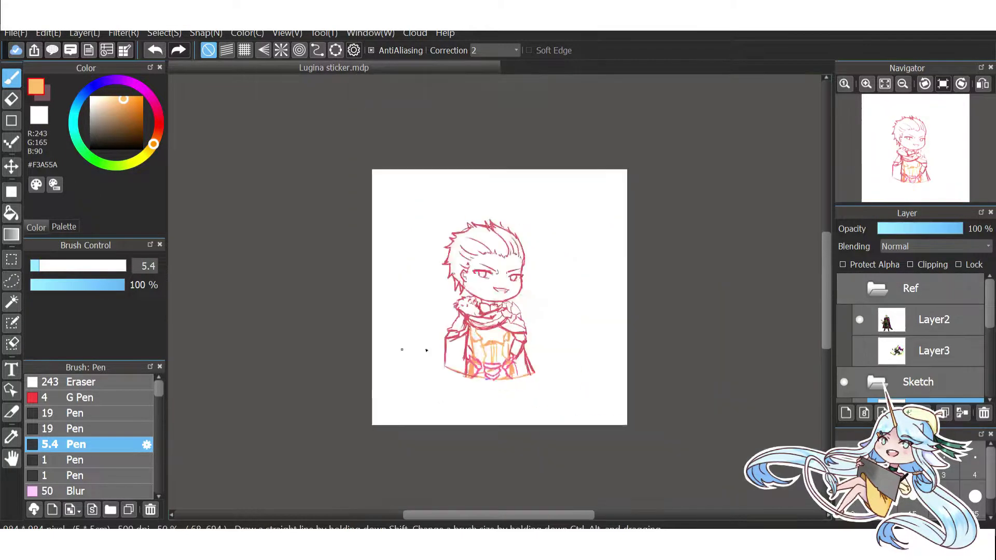
Ink the jaw and cheek outline over the faded sketch on Layer11 with the size 2 G Pen.
{"action": "scroll", "coordinate": [451, 336], "scroll_direction": "up", "scroll_amount": 2}
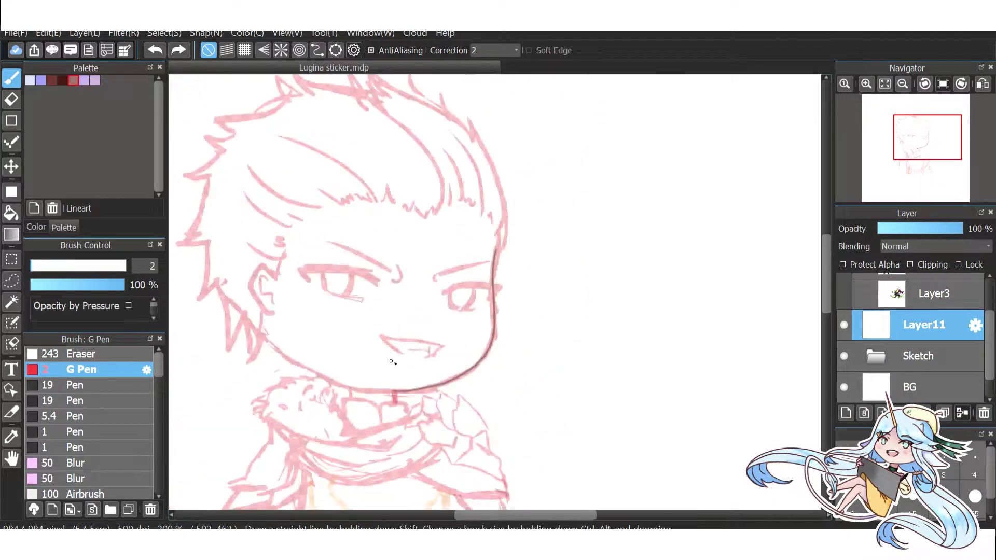
{"action": "left_click_drag", "start_coordinate": [622, 203], "coordinate": [278, 333]}
{"action": "key", "text": "ctrl+z"}
{"action": "mouse_move", "coordinate": [618, 238]}
{"action": "left_mouse_down"}
{"action": "mouse_move", "coordinate": [456, 412]}
{"action": "mouse_move", "coordinate": [275, 332]}
{"action": "left_mouse_up"}
{"action": "left_click_drag", "start_coordinate": [625, 208], "coordinate": [599, 223]}
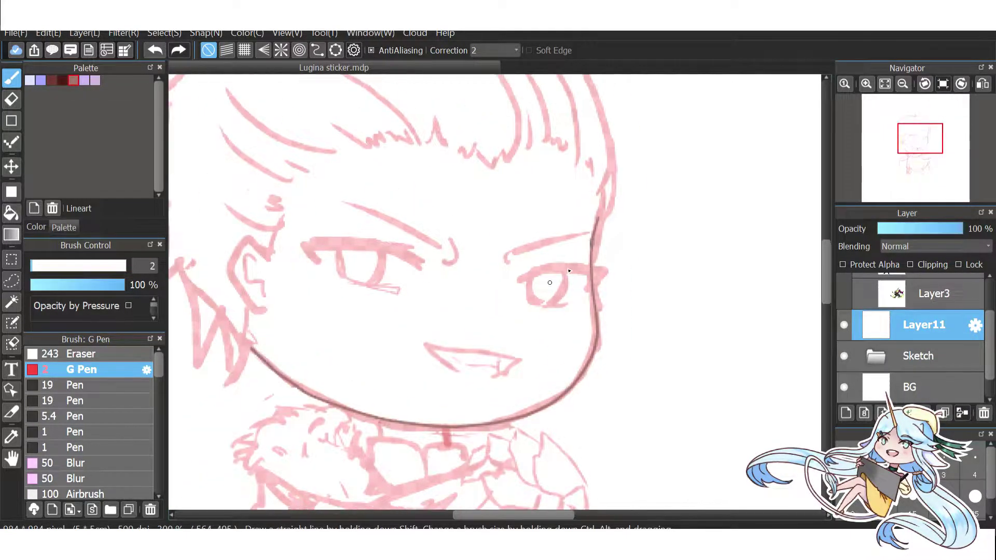
Ink the thick upper lash line and outer flick of the left eye, filling it in with the 5.4 Pen.
{"action": "scroll", "coordinate": [380, 314], "scroll_direction": "down", "scroll_amount": 2}
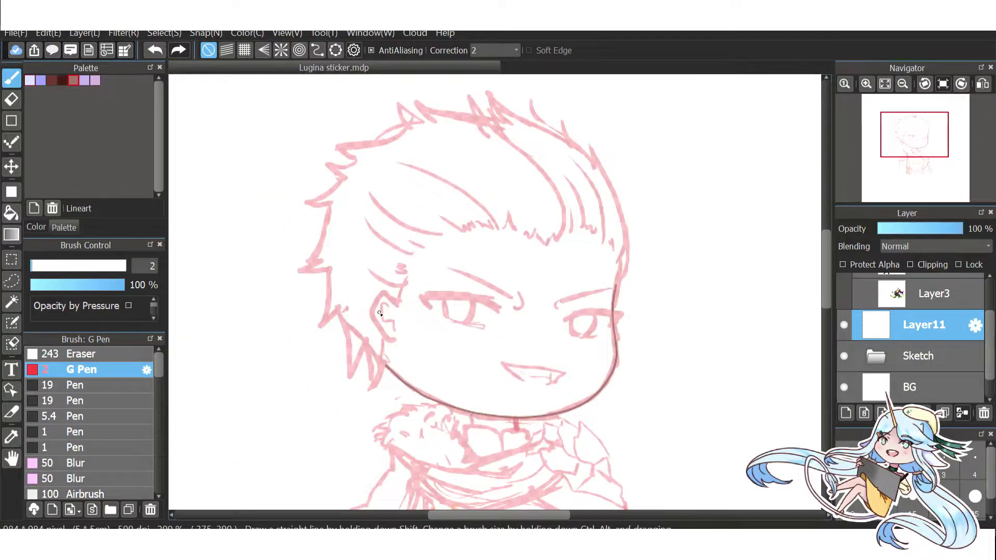
{"action": "scroll", "coordinate": [380, 313], "scroll_direction": "up", "scroll_amount": 3}
{"action": "left_click_drag", "start_coordinate": [439, 285], "coordinate": [655, 330]}
{"action": "key", "text": "ctrl+z"}
{"action": "mouse_move", "coordinate": [405, 289]}
{"action": "left_mouse_down"}
{"action": "mouse_move", "coordinate": [660, 329]}
{"action": "mouse_move", "coordinate": [566, 308]}
{"action": "mouse_move", "coordinate": [660, 341]}
{"action": "left_mouse_up"}
{"action": "left_click_drag", "start_coordinate": [446, 285], "coordinate": [636, 317]}
{"action": "left_click", "coordinate": [78, 416]}
{"action": "left_click_drag", "start_coordinate": [561, 296], "coordinate": [638, 322]}
{"action": "left_click_drag", "start_coordinate": [480, 324], "coordinate": [417, 294]}
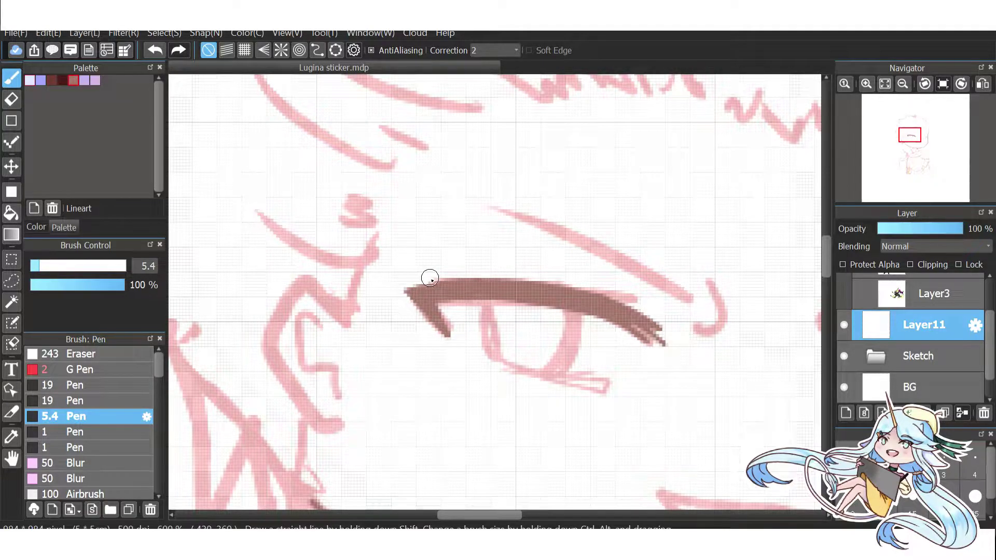
Ink the left eye's lower lid and both sides of its iris with the size 2 G Pen.
{"action": "key", "text": "b"}
{"action": "mouse_move", "coordinate": [481, 363]}
{"action": "left_mouse_down"}
{"action": "mouse_move", "coordinate": [608, 394]}
{"action": "mouse_move", "coordinate": [575, 372]}
{"action": "left_mouse_up"}
{"action": "left_click_drag", "start_coordinate": [459, 283], "coordinate": [445, 345]}
{"action": "left_click_drag", "start_coordinate": [542, 293], "coordinate": [521, 357]}
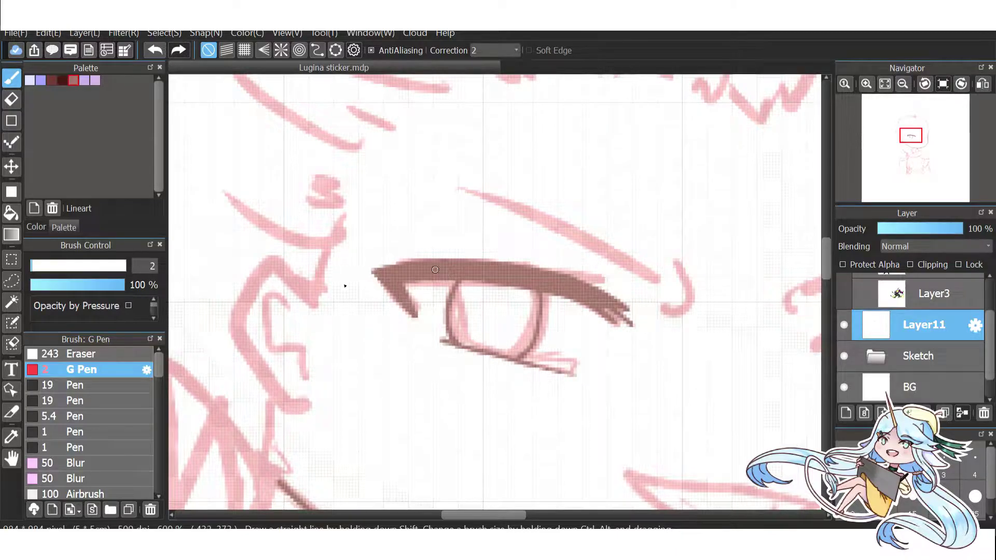
Ink the right eye's upper lash line, lower lid and iris with the size 2 G Pen.
{"action": "scroll", "coordinate": [435, 270], "scroll_direction": "down", "scroll_amount": 4}
{"action": "scroll", "coordinate": [495, 291], "scroll_direction": "up", "scroll_amount": 4}
{"action": "left_click_drag", "start_coordinate": [776, 286], "coordinate": [737, 324]}
{"action": "mouse_move", "coordinate": [744, 282]}
{"action": "left_mouse_down"}
{"action": "mouse_move", "coordinate": [709, 284]}
{"action": "mouse_move", "coordinate": [610, 301]}
{"action": "left_mouse_up"}
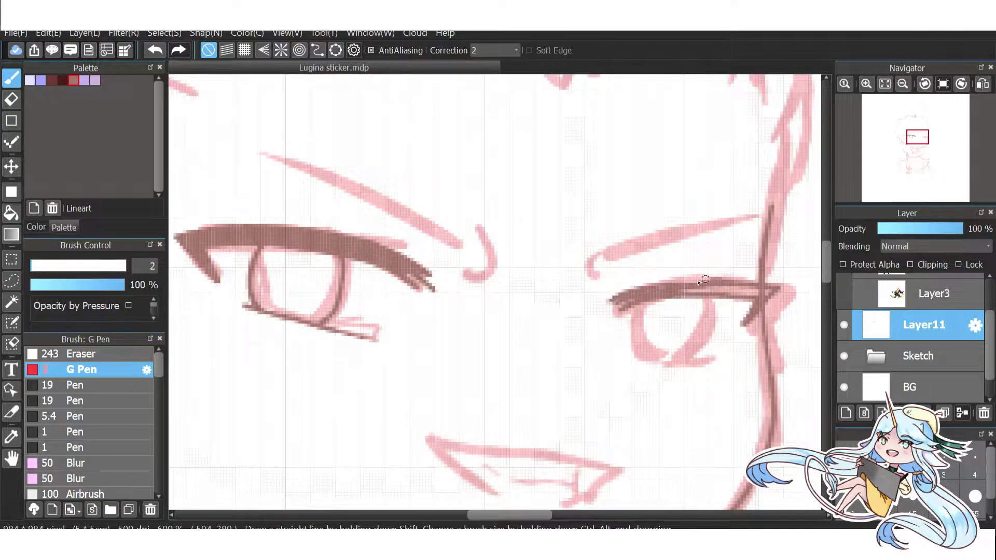
{"action": "left_click_drag", "start_coordinate": [657, 364], "coordinate": [719, 358]}
{"action": "left_click_drag", "start_coordinate": [646, 306], "coordinate": [635, 363]}
{"action": "left_click_drag", "start_coordinate": [707, 295], "coordinate": [700, 334]}
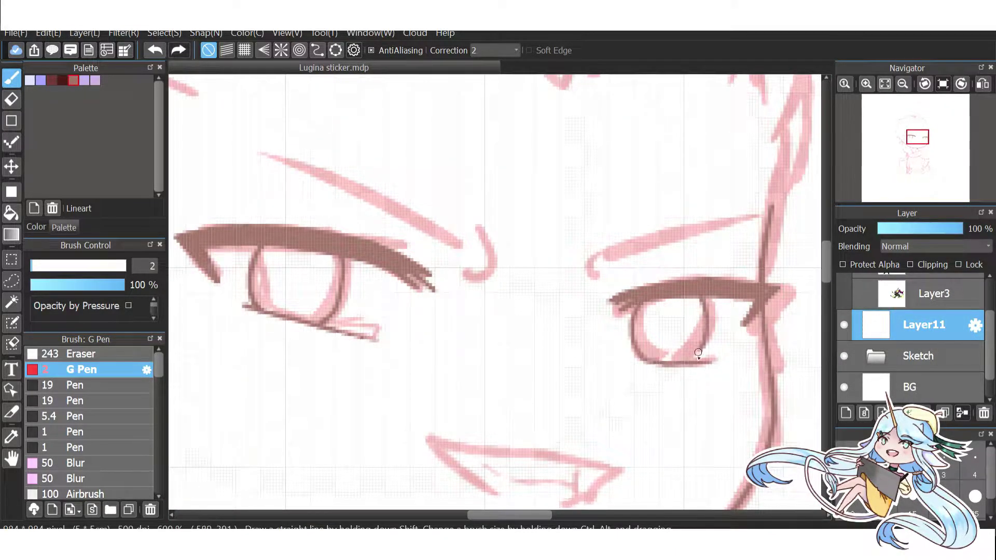
Darken the ends of both upper lash lines in dark brown with Protect Alpha on, and blend them with Blur at size 22.
{"action": "scroll", "coordinate": [519, 259], "scroll_direction": "down", "scroll_amount": 4}
{"action": "scroll", "coordinate": [473, 218], "scroll_direction": "up", "scroll_amount": 3}
{"action": "left_click", "coordinate": [843, 265]}
{"action": "left_click", "coordinate": [88, 400]}
{"action": "left_click_drag", "start_coordinate": [352, 269], "coordinate": [519, 297]}
{"action": "left_click_drag", "start_coordinate": [638, 312], "coordinate": [748, 304]}
{"action": "left_click", "coordinate": [88, 478]}
{"action": "left_click_drag", "start_coordinate": [68, 266], "coordinate": [74, 266]}
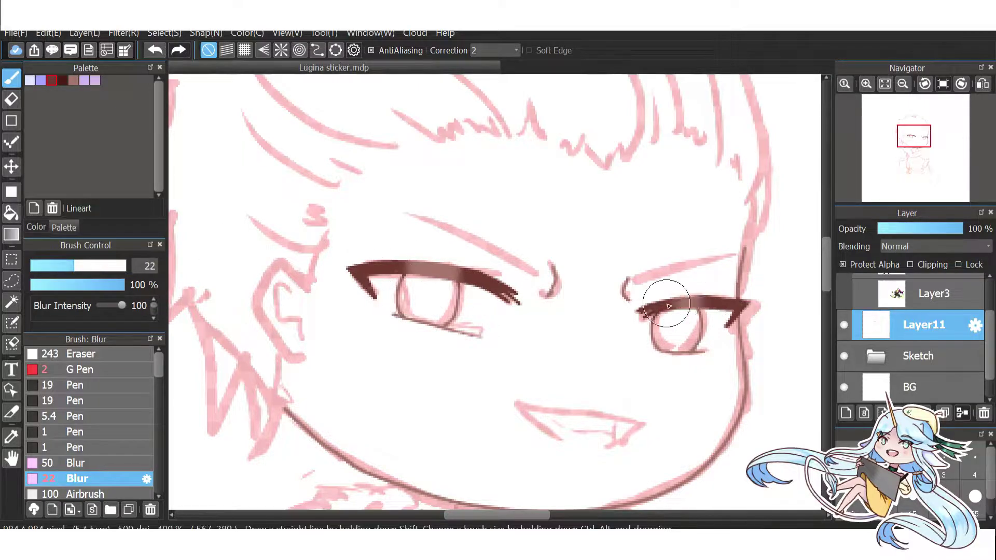
{"action": "left_click", "coordinate": [88, 416]}
{"action": "left_click", "coordinate": [843, 264]}
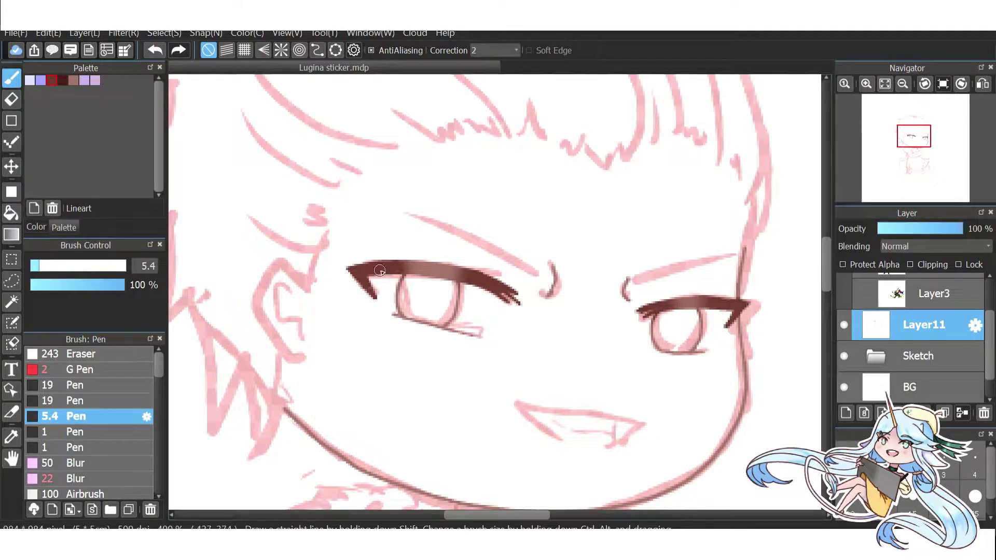
Ink the smirking mouth, including the teeth line and the fang, with the size 2 G Pen.
{"action": "key", "text": "ctrl+minus"}
{"action": "key", "text": "ctrl+minus"}
{"action": "key", "text": "ctrl+minus"}
{"action": "left_click", "coordinate": [43, 369]}
{"action": "key", "text": "ctrl+plus"}
{"action": "key", "text": "ctrl+plus"}
{"action": "key", "text": "ctrl+plus"}
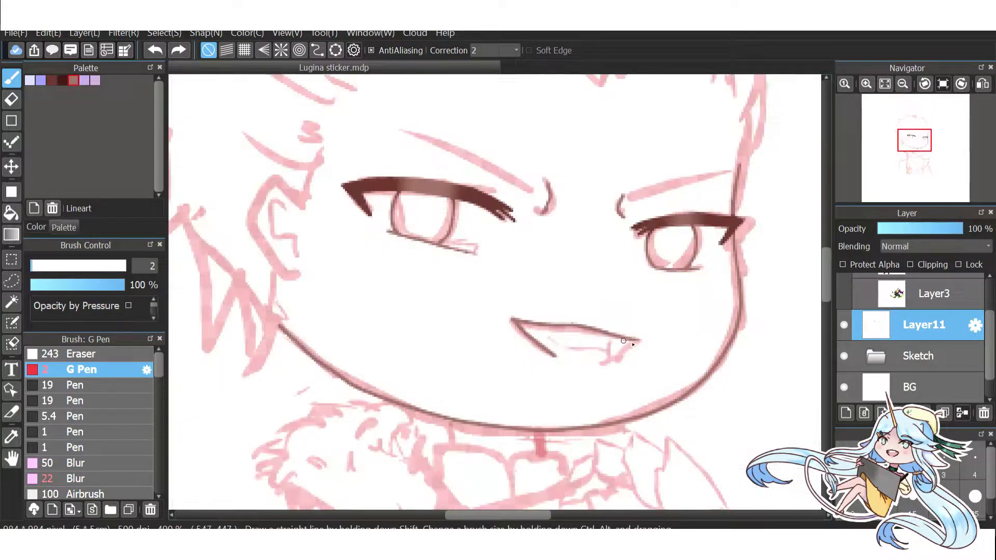
{"action": "scroll", "coordinate": [571, 338], "scroll_direction": "down", "scroll_amount": 2}
{"action": "scroll", "coordinate": [582, 347], "scroll_direction": "up", "scroll_amount": 2}
{"action": "left_click_drag", "start_coordinate": [564, 357], "coordinate": [590, 356]}
{"action": "key", "text": "ctrl+minus"}
{"action": "key", "text": "ctrl+minus"}
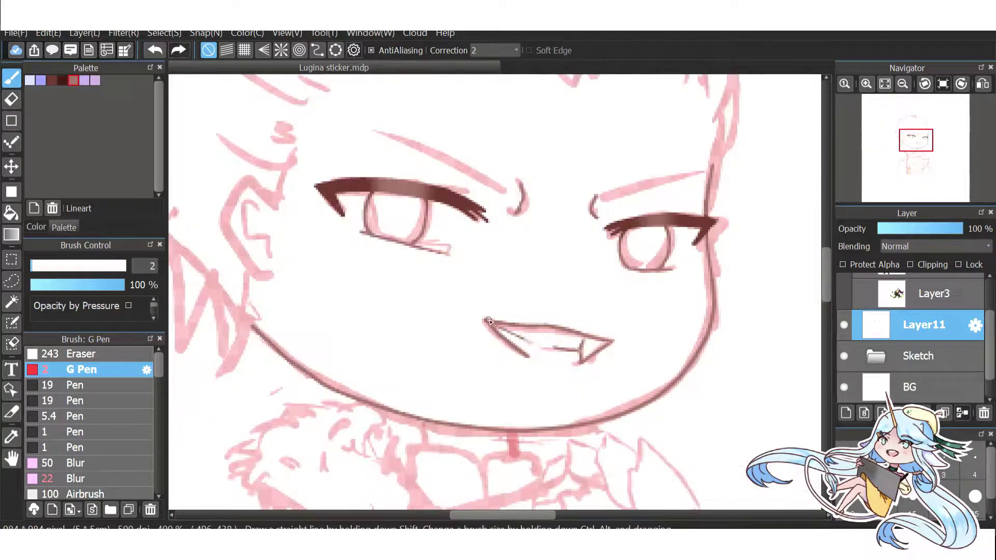
Check the face line art with the sketch hidden and shown again, and clean up the teeth line with the size 10 eraser.
{"action": "left_click", "coordinate": [844, 356]}
{"action": "left_click", "coordinate": [844, 356]}
{"action": "scroll", "coordinate": [499, 350], "scroll_direction": "up", "scroll_amount": 2}
{"action": "scroll", "coordinate": [498, 349], "scroll_direction": "down", "scroll_amount": 3}
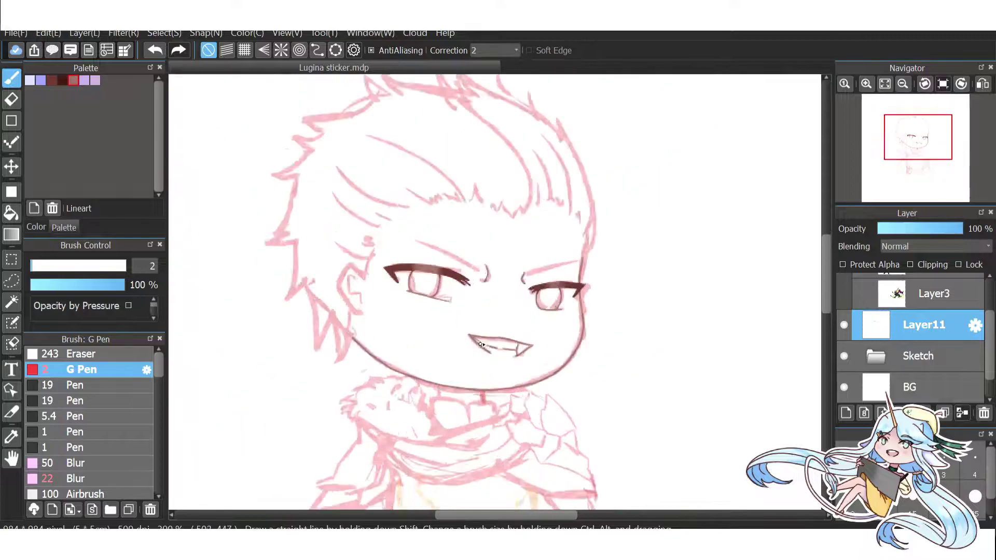
{"action": "scroll", "coordinate": [498, 349], "scroll_direction": "up", "scroll_amount": 3}
{"action": "scroll", "coordinate": [533, 359], "scroll_direction": "down", "scroll_amount": 2}
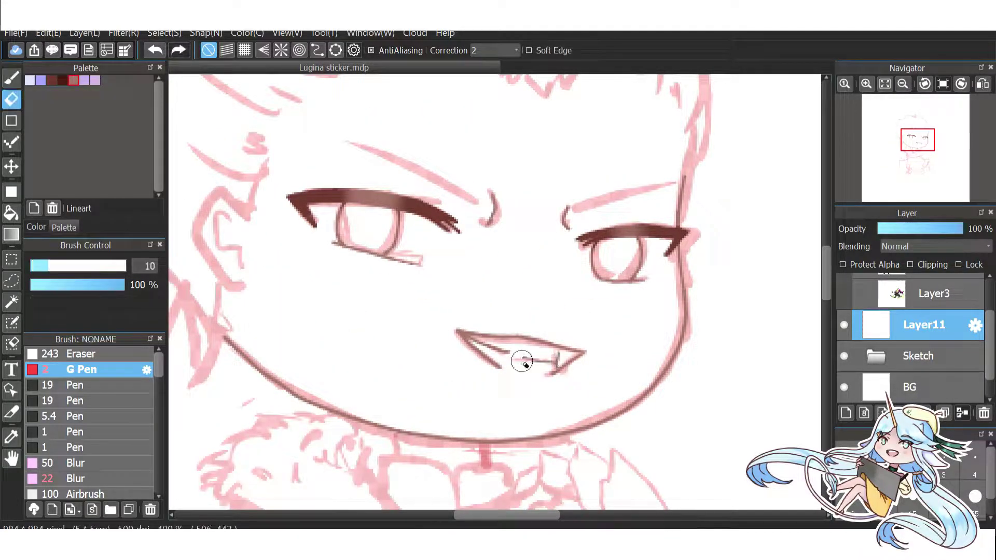
{"action": "scroll", "coordinate": [497, 368], "scroll_direction": "up", "scroll_amount": 2}
{"action": "mouse_move", "coordinate": [464, 338]}
{"action": "left_mouse_down"}
{"action": "mouse_move", "coordinate": [587, 359]}
{"action": "mouse_move", "coordinate": [467, 281]}
{"action": "left_mouse_up"}
{"action": "scroll", "coordinate": [469, 337], "scroll_direction": "down", "scroll_amount": 2}
{"action": "scroll", "coordinate": [462, 283], "scroll_direction": "up", "scroll_amount": 2}
{"action": "key", "text": "ctrl+z"}
Create a new layer, Layer12, and outline the left eyebrow on it with the size 2 G Pen.
{"action": "key", "text": "ctrl+shift+n"}
{"action": "left_click_drag", "start_coordinate": [604, 338], "coordinate": [437, 269]}
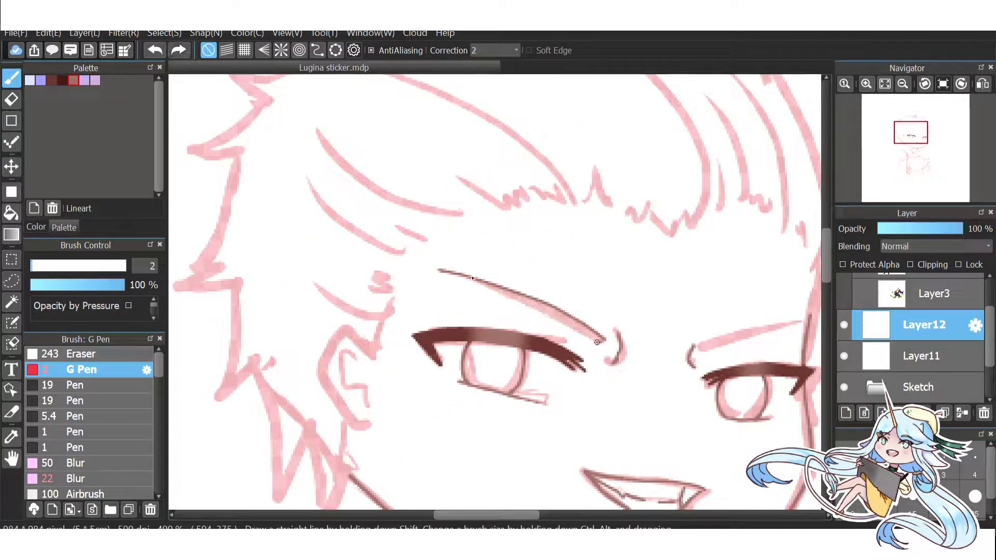
{"action": "scroll", "coordinate": [636, 373], "scroll_direction": "up", "scroll_amount": 1}
{"action": "scroll", "coordinate": [636, 373], "scroll_direction": "down", "scroll_amount": 1}
Outline the right eyebrow and merge the eyebrow layer into the face line art layer, named lineart.
{"action": "mouse_move", "coordinate": [636, 373]}
{"action": "left_mouse_down"}
{"action": "mouse_move", "coordinate": [503, 325]}
{"action": "mouse_move", "coordinate": [678, 319]}
{"action": "left_mouse_up"}
{"action": "scroll", "coordinate": [529, 340], "scroll_direction": "up", "scroll_amount": 1}
{"action": "key", "text": "ctrl+z"}
{"action": "left_click_drag", "start_coordinate": [529, 339], "coordinate": [622, 307]}
{"action": "key", "text": "ctrl+z"}
{"action": "mouse_move", "coordinate": [686, 307]}
{"action": "left_mouse_down"}
{"action": "mouse_move", "coordinate": [545, 349]}
{"action": "mouse_move", "coordinate": [687, 301]}
{"action": "left_mouse_up"}
{"action": "key", "text": "ctrl+z"}
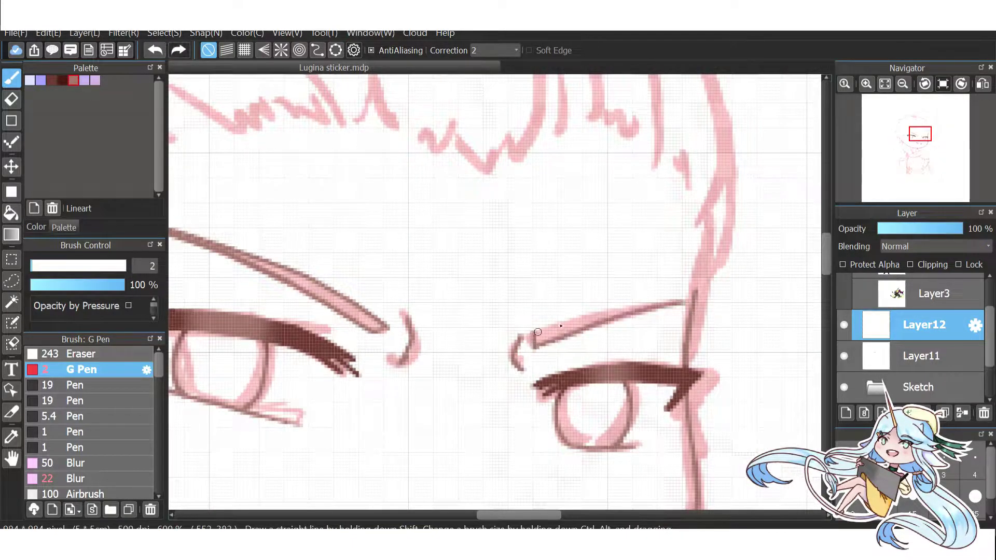
{"action": "scroll", "coordinate": [453, 318], "scroll_direction": "down", "scroll_amount": 4}
{"action": "scroll", "coordinate": [414, 339], "scroll_direction": "up", "scroll_amount": 3}
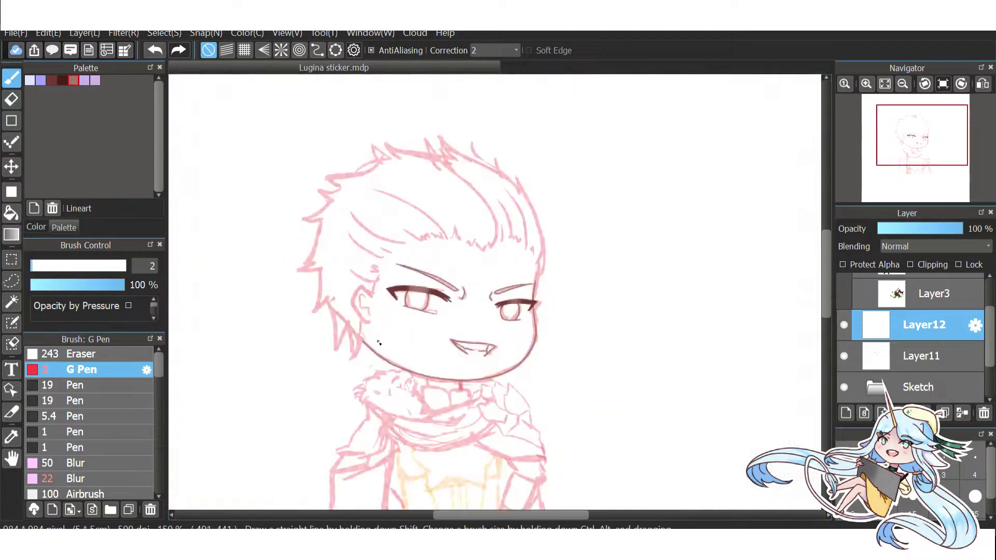
{"action": "left_click", "coordinate": [964, 415]}
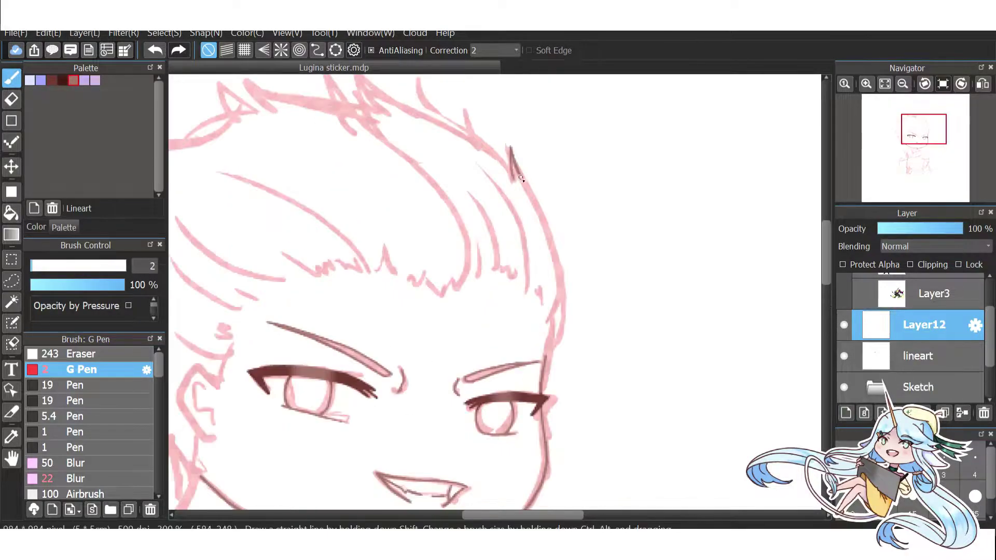
Ink the hair's outer edge on a new Layer12, from the upper right spike down to the temple.
{"action": "scroll", "coordinate": [561, 300], "scroll_direction": "down", "scroll_amount": 2}
{"action": "scroll", "coordinate": [519, 233], "scroll_direction": "up", "scroll_amount": 2}
{"action": "mouse_move", "coordinate": [506, 153]}
{"action": "left_mouse_down"}
{"action": "mouse_move", "coordinate": [550, 249]}
{"action": "mouse_move", "coordinate": [563, 332]}
{"action": "left_mouse_up"}
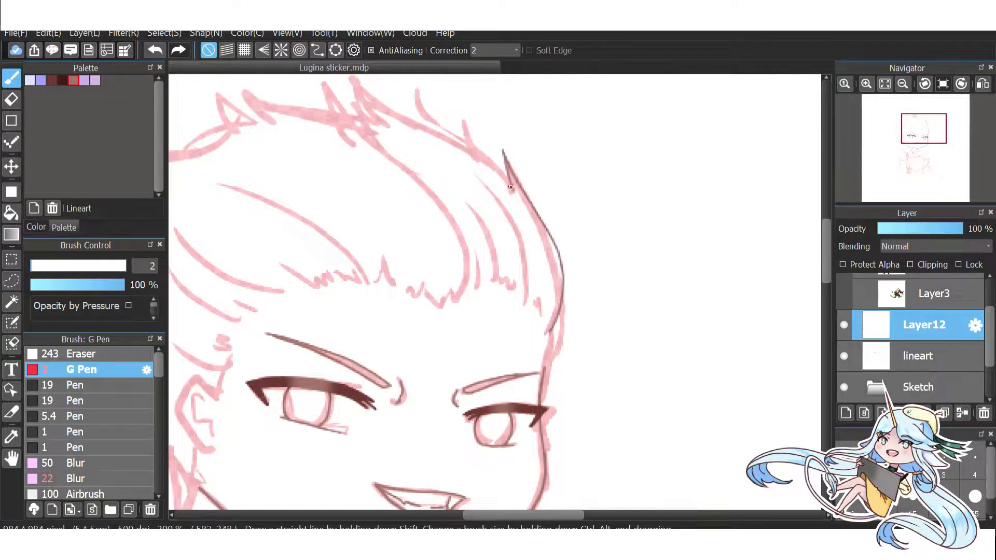
Ink the pointed tip of the hairline and the long central lock sweeping up to the spike at the crown.
{"action": "scroll", "coordinate": [565, 254], "scroll_direction": "up", "scroll_amount": 1}
{"action": "scroll", "coordinate": [545, 368], "scroll_direction": "down", "scroll_amount": 3}
{"action": "scroll", "coordinate": [395, 135], "scroll_direction": "up", "scroll_amount": 8}
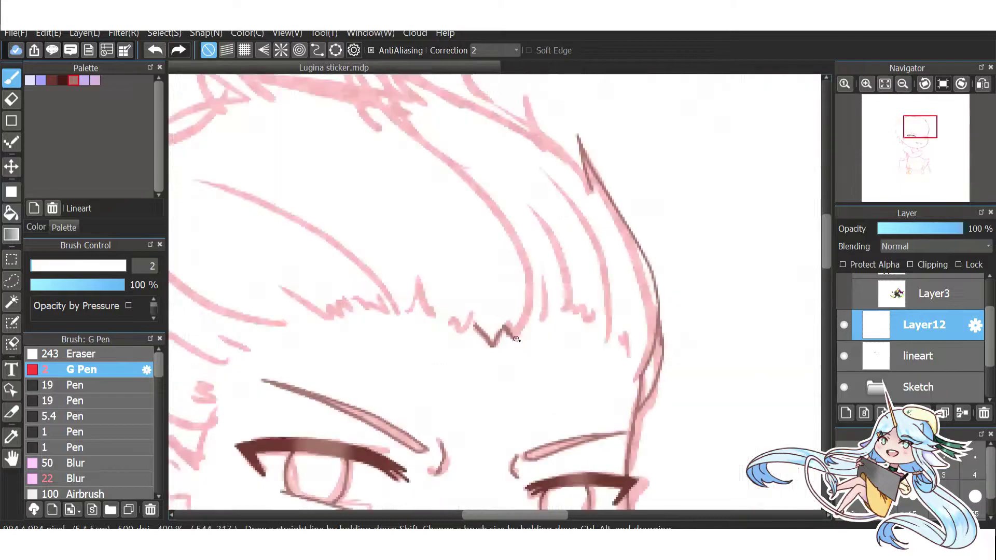
{"action": "scroll", "coordinate": [482, 155], "scroll_direction": "down", "scroll_amount": 4}
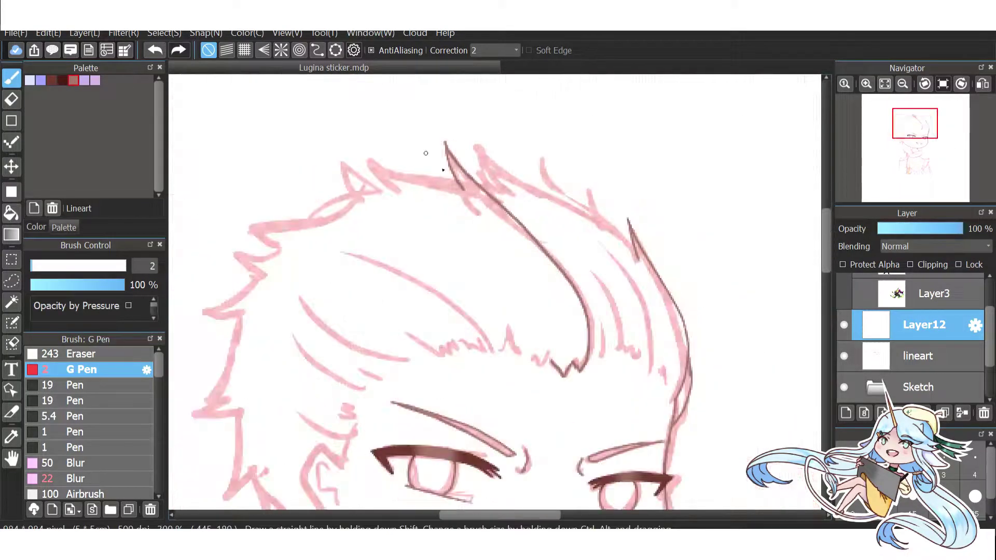
Ink the inner strands and jagged hairline between the central lock and the right temple.
{"action": "scroll", "coordinate": [623, 337], "scroll_direction": "up", "scroll_amount": 1}
{"action": "left_click_drag", "start_coordinate": [589, 238], "coordinate": [632, 333]}
{"action": "left_click_drag", "start_coordinate": [625, 340], "coordinate": [650, 357]}
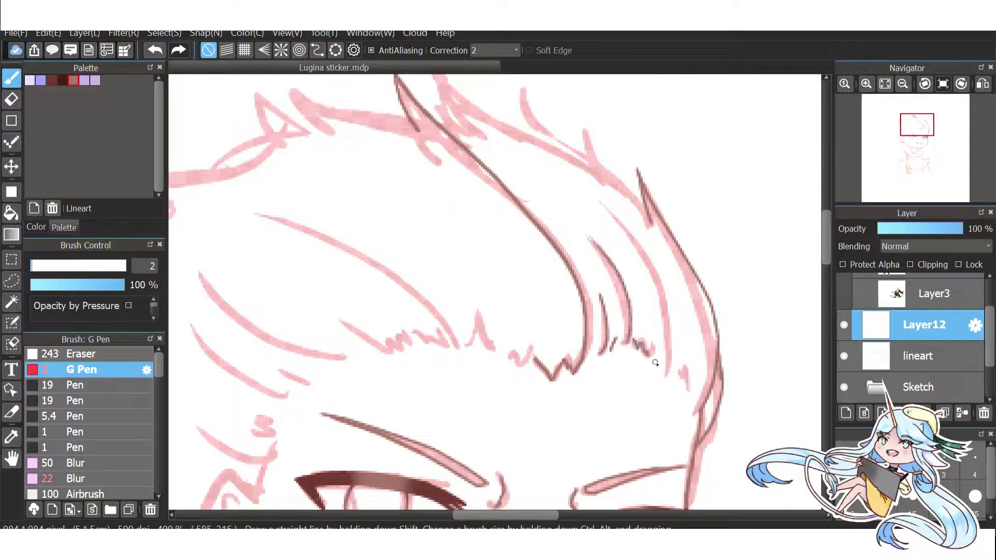
{"action": "left_click_drag", "start_coordinate": [589, 194], "coordinate": [669, 373]}
{"action": "left_click_drag", "start_coordinate": [658, 333], "coordinate": [655, 365]}
{"action": "left_click_drag", "start_coordinate": [705, 363], "coordinate": [693, 395]}
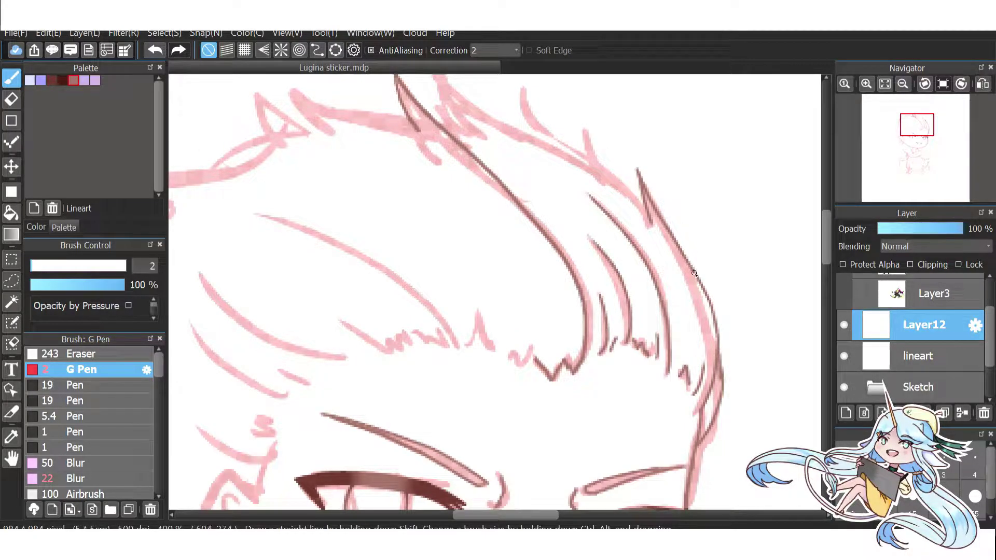
Ink the spiky hair outline from the crown down to the upper right spike.
{"action": "left_click_drag", "start_coordinate": [519, 111], "coordinate": [646, 212]}
{"action": "left_click_drag", "start_coordinate": [428, 78], "coordinate": [529, 140]}
{"action": "scroll", "coordinate": [467, 258], "scroll_direction": "down", "scroll_amount": 5}
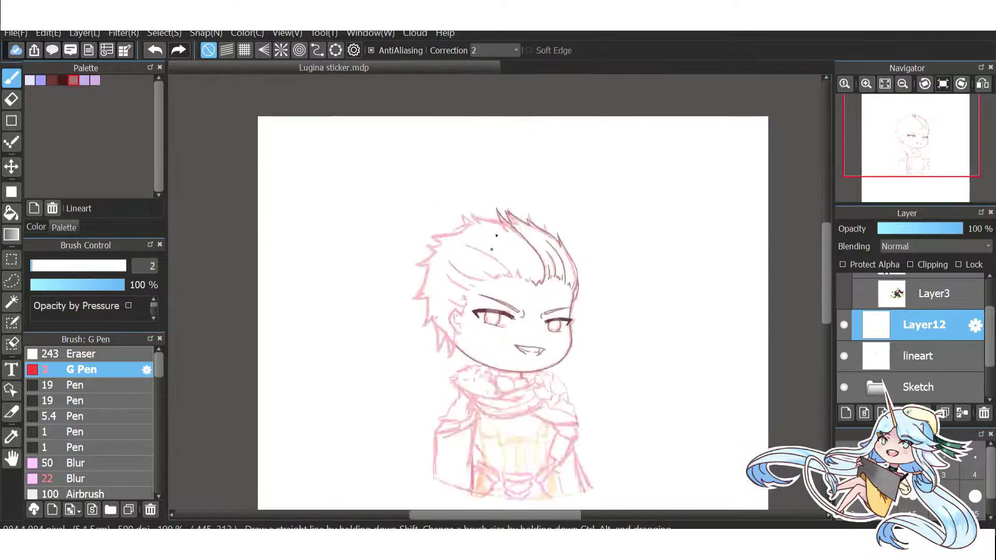
Ink the top outline of the hair from the central crown spikes across to the spikes on the head's left side.
{"action": "scroll", "coordinate": [485, 247], "scroll_direction": "up", "scroll_amount": 7}
{"action": "scroll", "coordinate": [484, 247], "scroll_direction": "down", "scroll_amount": 1}
{"action": "mouse_move", "coordinate": [550, 210]}
{"action": "left_mouse_down"}
{"action": "mouse_move", "coordinate": [412, 171]}
{"action": "mouse_move", "coordinate": [427, 164]}
{"action": "left_mouse_up"}
{"action": "mouse_move", "coordinate": [544, 204]}
{"action": "left_mouse_down"}
{"action": "mouse_move", "coordinate": [420, 165]}
{"action": "mouse_move", "coordinate": [407, 221]}
{"action": "left_mouse_up"}
{"action": "scroll", "coordinate": [467, 234], "scroll_direction": "down", "scroll_amount": 1}
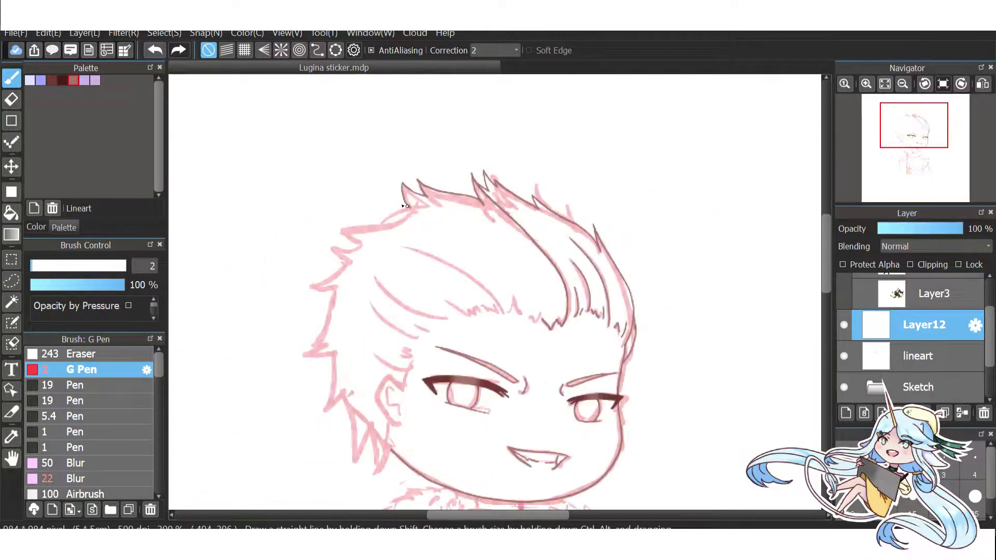
Ink the swept-back inner strands and the jagged hairline on the left half of the head.
{"action": "scroll", "coordinate": [499, 308], "scroll_direction": "up", "scroll_amount": 1}
{"action": "key", "text": "ctrl+z"}
{"action": "mouse_move", "coordinate": [473, 309]}
{"action": "left_mouse_down"}
{"action": "mouse_move", "coordinate": [238, 163]}
{"action": "mouse_move", "coordinate": [266, 187]}
{"action": "mouse_move", "coordinate": [291, 180]}
{"action": "left_mouse_up"}
{"action": "key", "text": "ctrl+z"}
{"action": "key", "text": "ctrl+z"}
{"action": "scroll", "coordinate": [475, 272], "scroll_direction": "down", "scroll_amount": 1}
{"action": "scroll", "coordinate": [474, 271], "scroll_direction": "up", "scroll_amount": 1}
{"action": "left_click_drag", "start_coordinate": [300, 253], "coordinate": [455, 301]}
{"action": "scroll", "coordinate": [507, 339], "scroll_direction": "up", "scroll_amount": 1}
{"action": "left_click_drag", "start_coordinate": [508, 338], "coordinate": [254, 213]}
{"action": "left_click_drag", "start_coordinate": [436, 358], "coordinate": [401, 384]}
Ink the spiky sideburn at the left temple and the ear with its inner folds.
{"action": "scroll", "coordinate": [401, 384], "scroll_direction": "down", "scroll_amount": 2}
{"action": "scroll", "coordinate": [347, 363], "scroll_direction": "up", "scroll_amount": 1}
{"action": "left_click_drag", "start_coordinate": [283, 315], "coordinate": [358, 340]}
{"action": "left_click_drag", "start_coordinate": [358, 348], "coordinate": [346, 401]}
{"action": "key", "text": "ctrl+z"}
{"action": "mouse_move", "coordinate": [314, 355]}
{"action": "left_mouse_down"}
{"action": "mouse_move", "coordinate": [291, 397]}
{"action": "mouse_move", "coordinate": [336, 453]}
{"action": "left_mouse_up"}
{"action": "left_click_drag", "start_coordinate": [326, 372], "coordinate": [306, 386]}
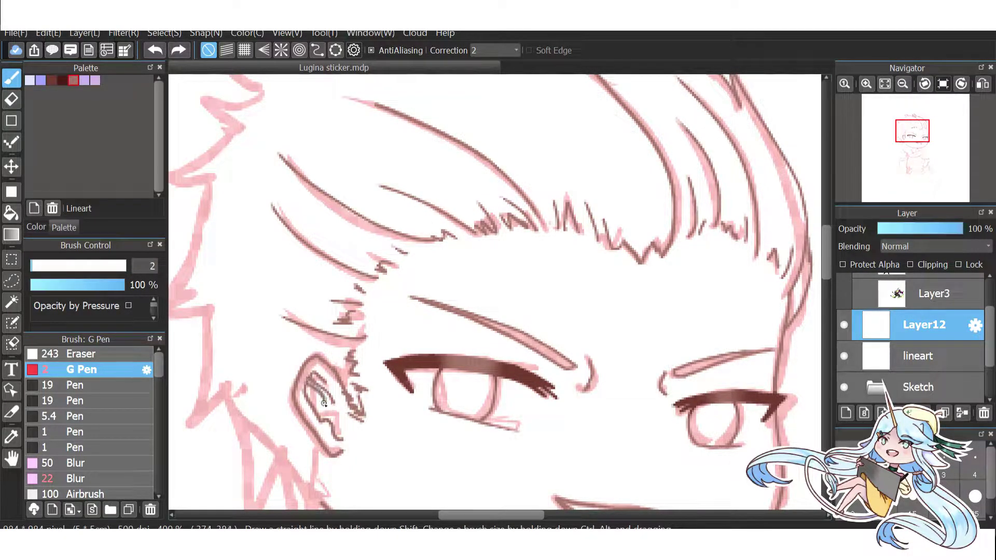
{"action": "key", "text": "ctrl+z"}
Ink the pointed hair tufts hanging behind the ear beside the jaw.
{"action": "scroll", "coordinate": [324, 403], "scroll_direction": "down", "scroll_amount": 2}
{"action": "scroll", "coordinate": [312, 384], "scroll_direction": "up", "scroll_amount": 2}
{"action": "left_click_drag", "start_coordinate": [303, 353], "coordinate": [316, 454]}
{"action": "key", "text": "ctrl+z"}
{"action": "left_click_drag", "start_coordinate": [309, 374], "coordinate": [319, 452]}
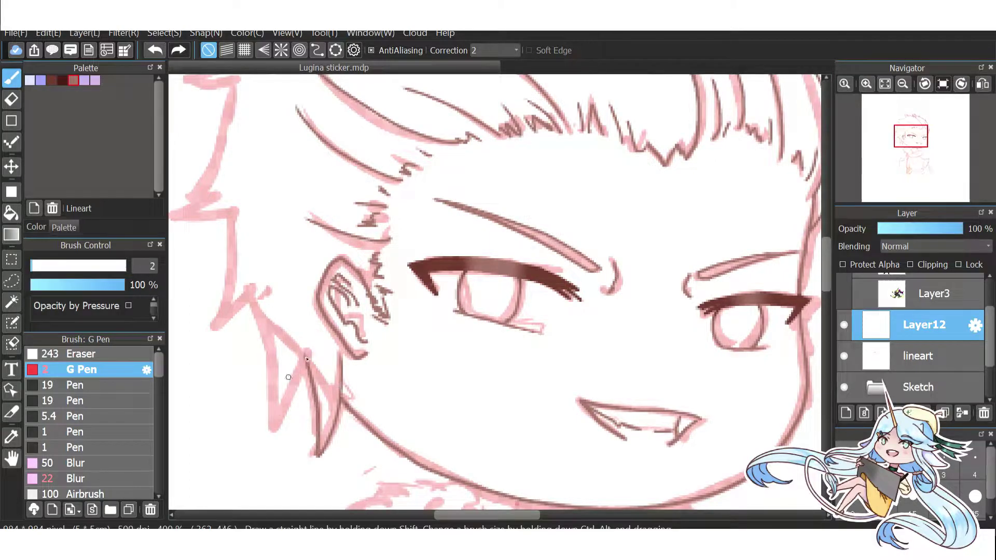
{"action": "scroll", "coordinate": [288, 377], "scroll_direction": "down", "scroll_amount": 1}
Ink the spiky outline at the back of the head and close it up to the crown spikes.
{"action": "scroll", "coordinate": [286, 291], "scroll_direction": "up", "scroll_amount": 3}
{"action": "scroll", "coordinate": [286, 291], "scroll_direction": "up", "scroll_amount": 2}
{"action": "scroll", "coordinate": [382, 197], "scroll_direction": "down", "scroll_amount": 1}
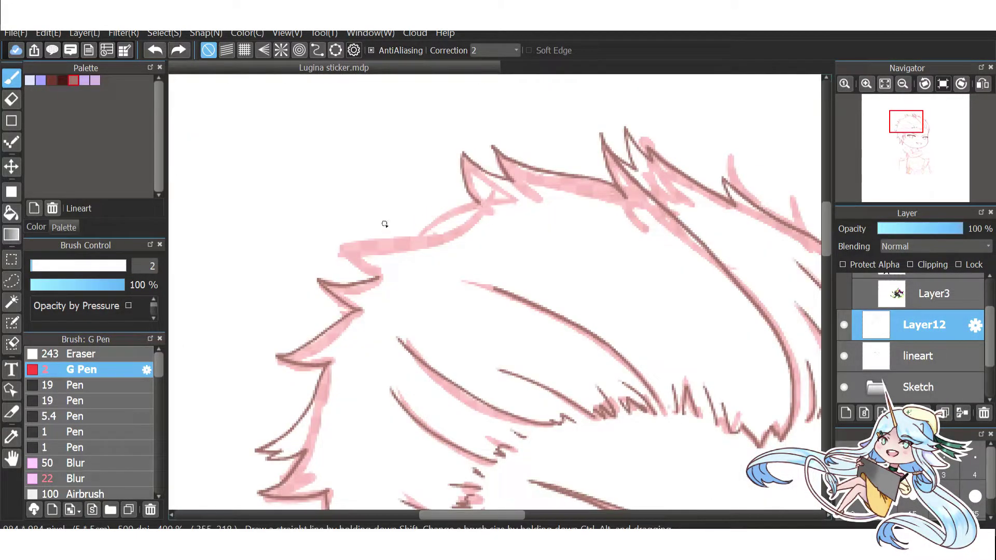
{"action": "mouse_move", "coordinate": [478, 207]}
{"action": "left_mouse_down"}
{"action": "mouse_move", "coordinate": [410, 218]}
{"action": "mouse_move", "coordinate": [327, 254]}
{"action": "left_mouse_up"}
{"action": "scroll", "coordinate": [326, 255], "scroll_direction": "down", "scroll_amount": 3}
Ink the short neck lines directly below the chin.
{"action": "scroll", "coordinate": [415, 350], "scroll_direction": "up", "scroll_amount": 4}
{"action": "left_click_drag", "start_coordinate": [416, 326], "coordinate": [415, 365]}
{"action": "key", "text": "ctrl+z"}
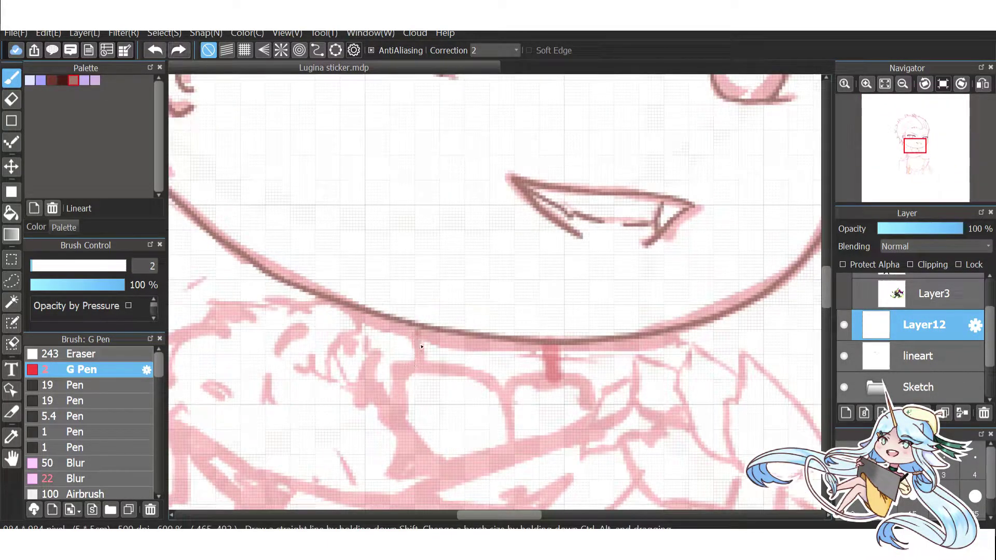
{"action": "left_click_drag", "start_coordinate": [417, 326], "coordinate": [414, 365]}
{"action": "scroll", "coordinate": [415, 353], "scroll_direction": "down", "scroll_amount": 3}
{"action": "scroll", "coordinate": [444, 265], "scroll_direction": "up", "scroll_amount": 3}
{"action": "left_click_drag", "start_coordinate": [434, 281], "coordinate": [487, 293]}
{"action": "scroll", "coordinate": [444, 265], "scroll_direction": "down", "scroll_amount": 3}
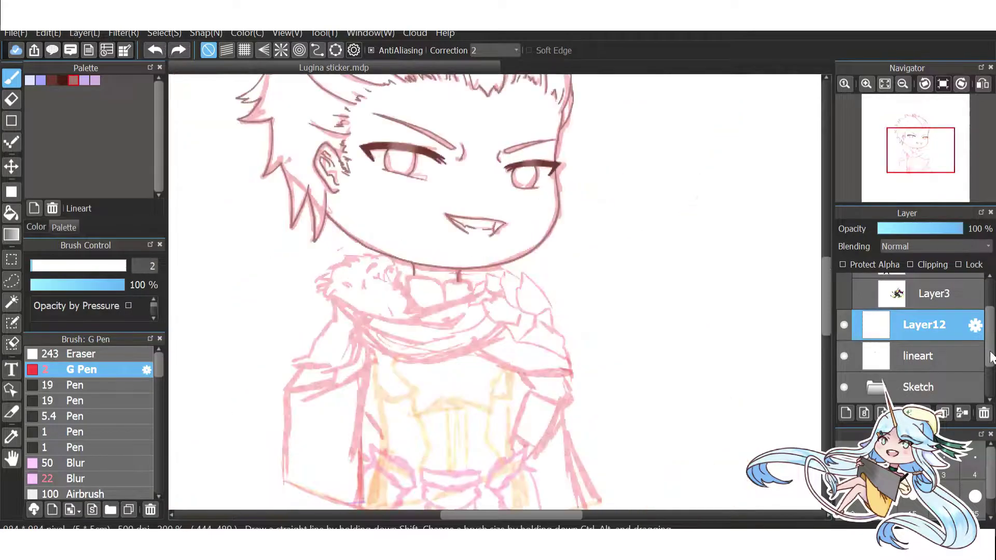
Ink the two rounded collar panels below the neck and erase stray line ends there.
{"action": "scroll", "coordinate": [909, 337], "scroll_direction": "up", "scroll_amount": 2}
{"action": "left_click", "coordinate": [859, 320]}
{"action": "scroll", "coordinate": [433, 262], "scroll_direction": "up", "scroll_amount": 4}
{"action": "mouse_move", "coordinate": [433, 262]}
{"action": "left_mouse_down"}
{"action": "mouse_move", "coordinate": [413, 269]}
{"action": "mouse_move", "coordinate": [527, 356]}
{"action": "left_mouse_up"}
{"action": "mouse_move", "coordinate": [524, 301]}
{"action": "left_mouse_down"}
{"action": "mouse_move", "coordinate": [590, 293]}
{"action": "mouse_move", "coordinate": [592, 337]}
{"action": "left_mouse_up"}
{"action": "left_click_drag", "start_coordinate": [414, 273], "coordinate": [414, 321]}
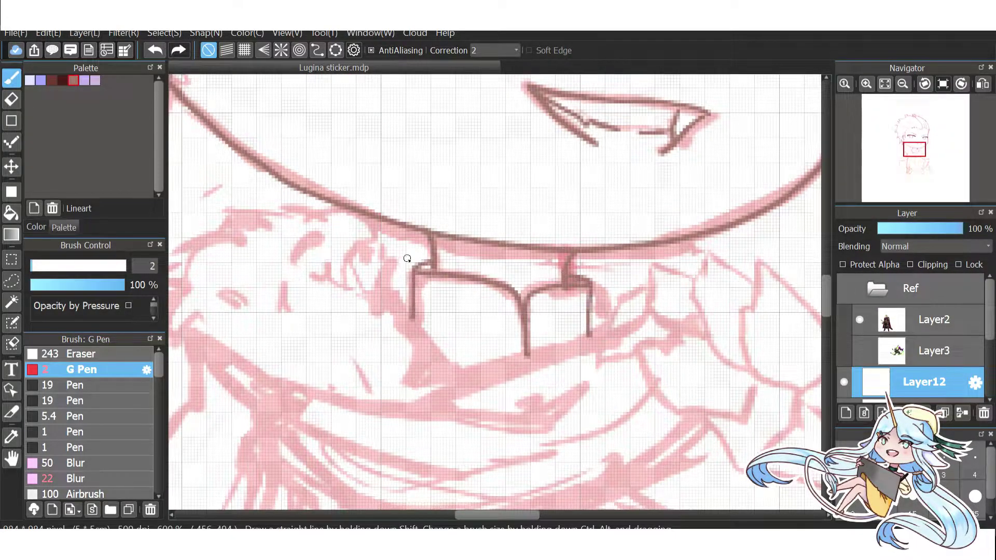
{"action": "scroll", "coordinate": [408, 260], "scroll_direction": "down", "scroll_amount": 3}
{"action": "key", "text": "e"}
{"action": "scroll", "coordinate": [478, 187], "scroll_direction": "up", "scroll_amount": 4}
{"action": "left_click_drag", "start_coordinate": [478, 187], "coordinate": [496, 216]}
{"action": "scroll", "coordinate": [496, 216], "scroll_direction": "down", "scroll_amount": 4}
Ink the jagged inner and outer outline of the fur trim on the left shoulder.
{"action": "key", "text": "b"}
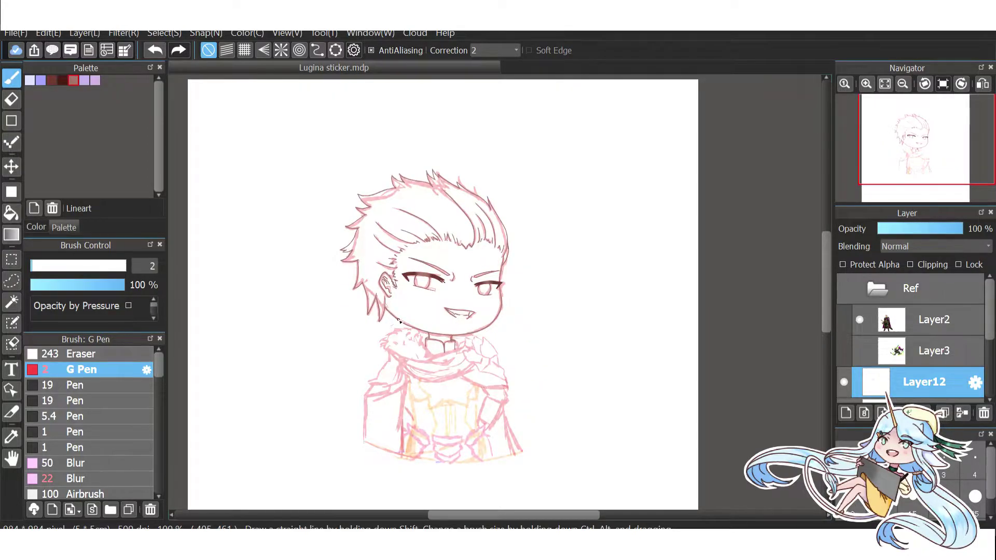
{"action": "scroll", "coordinate": [399, 321], "scroll_direction": "up", "scroll_amount": 2}
{"action": "scroll", "coordinate": [439, 284], "scroll_direction": "up", "scroll_amount": 1}
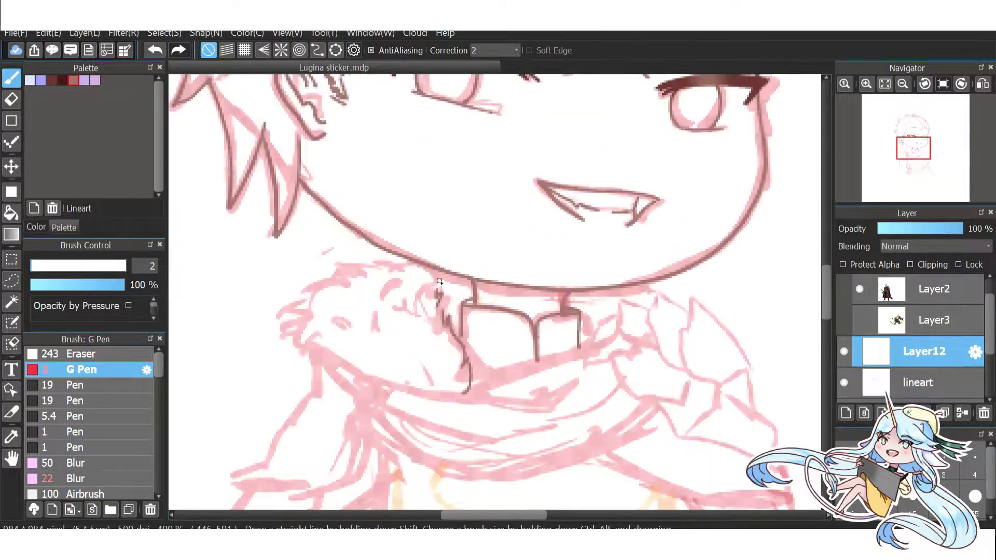
{"action": "left_click_drag", "start_coordinate": [309, 281], "coordinate": [296, 291]}
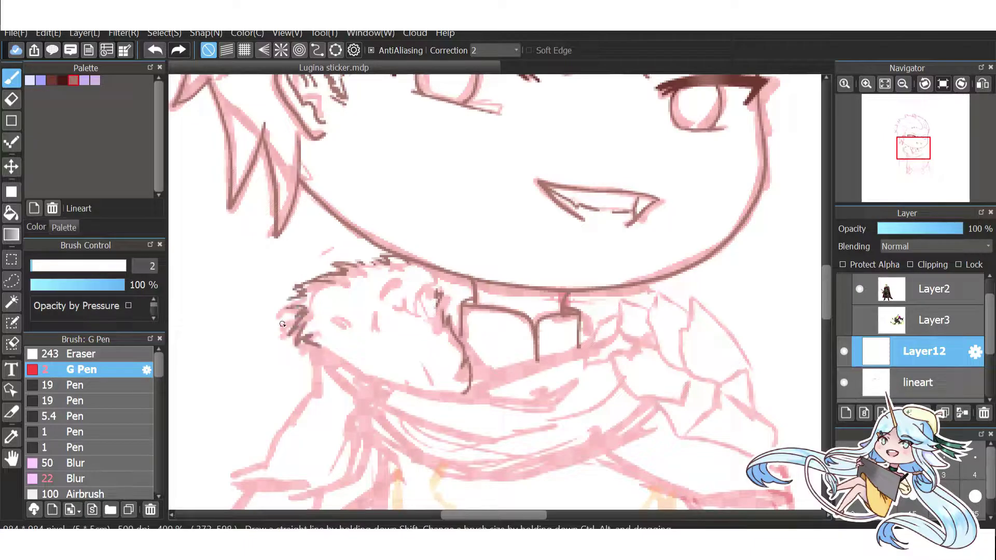
Add a new layer and ink the upper shoulder plate hanging beneath the fur trim.
{"action": "scroll", "coordinate": [434, 285], "scroll_direction": "down", "scroll_amount": 2}
{"action": "scroll", "coordinate": [345, 299], "scroll_direction": "up", "scroll_amount": 1}
{"action": "key", "text": "ctrl+shift+n"}
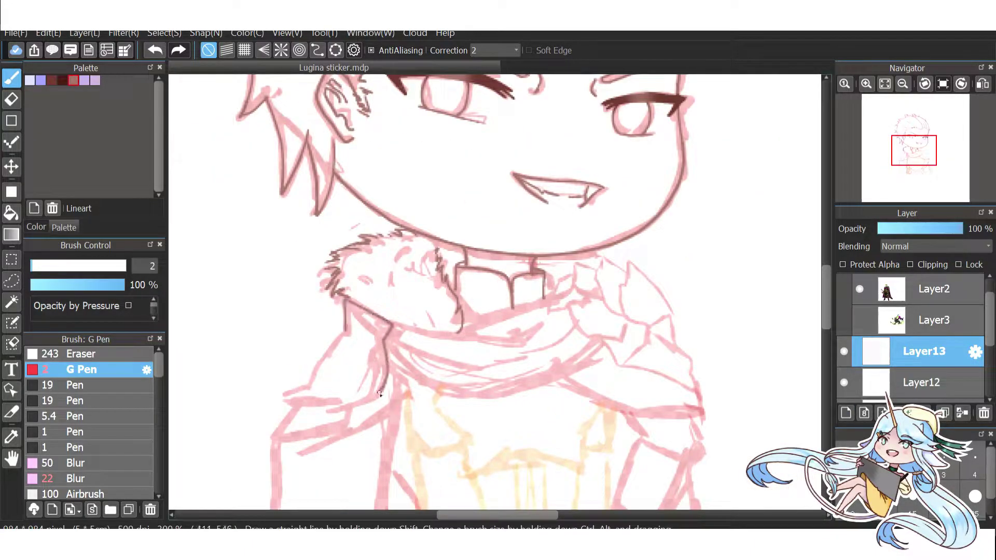
{"action": "scroll", "coordinate": [381, 393], "scroll_direction": "up", "scroll_amount": 1}
{"action": "scroll", "coordinate": [467, 311], "scroll_direction": "down", "scroll_amount": 2}
{"action": "left_click", "coordinate": [858, 291]}
{"action": "left_click", "coordinate": [857, 291]}
{"action": "scroll", "coordinate": [519, 259], "scroll_direction": "up", "scroll_amount": 2}
{"action": "mouse_move", "coordinate": [529, 233]}
{"action": "left_mouse_down"}
{"action": "mouse_move", "coordinate": [582, 279]}
{"action": "mouse_move", "coordinate": [577, 358]}
{"action": "left_mouse_up"}
{"action": "key", "text": "ctrl+z"}
{"action": "left_click_drag", "start_coordinate": [582, 279], "coordinate": [445, 376]}
{"action": "left_click_drag", "start_coordinate": [528, 267], "coordinate": [446, 377]}
Ink the lower shoulder plate under the first one and tidy the lines below the fur trim.
{"action": "scroll", "coordinate": [467, 311], "scroll_direction": "down", "scroll_amount": 2}
{"action": "scroll", "coordinate": [478, 285], "scroll_direction": "up", "scroll_amount": 3}
{"action": "left_click_drag", "start_coordinate": [478, 284], "coordinate": [290, 360]}
{"action": "scroll", "coordinate": [312, 312], "scroll_direction": "down", "scroll_amount": 1}
{"action": "scroll", "coordinate": [389, 329], "scroll_direction": "down", "scroll_amount": 1}
{"action": "scroll", "coordinate": [292, 332], "scroll_direction": "down", "scroll_amount": 1}
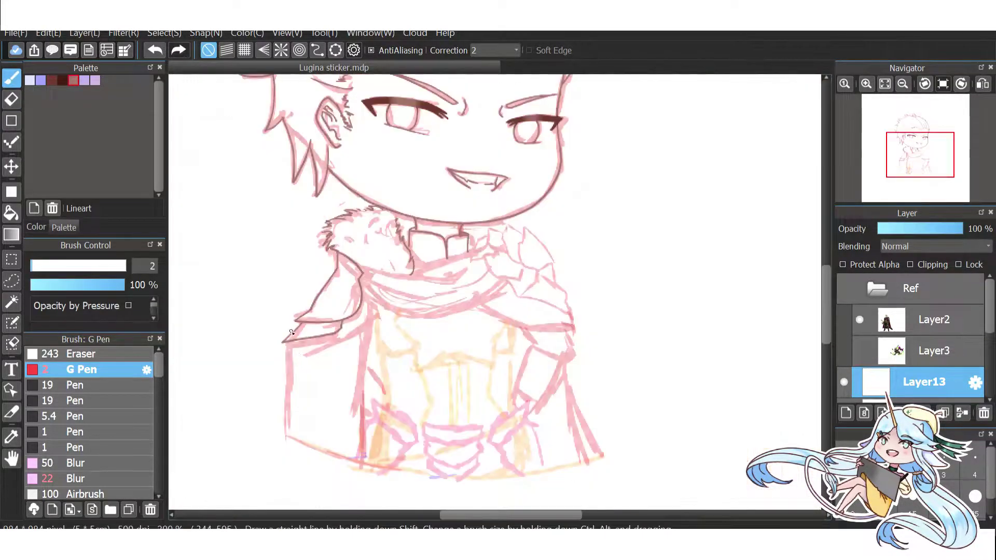
{"action": "left_click", "coordinate": [844, 292]}
{"action": "left_click", "coordinate": [846, 287]}
{"action": "scroll", "coordinate": [457, 312], "scroll_direction": "up", "scroll_amount": 3}
{"action": "key", "text": "e"}
{"action": "key", "text": "b"}
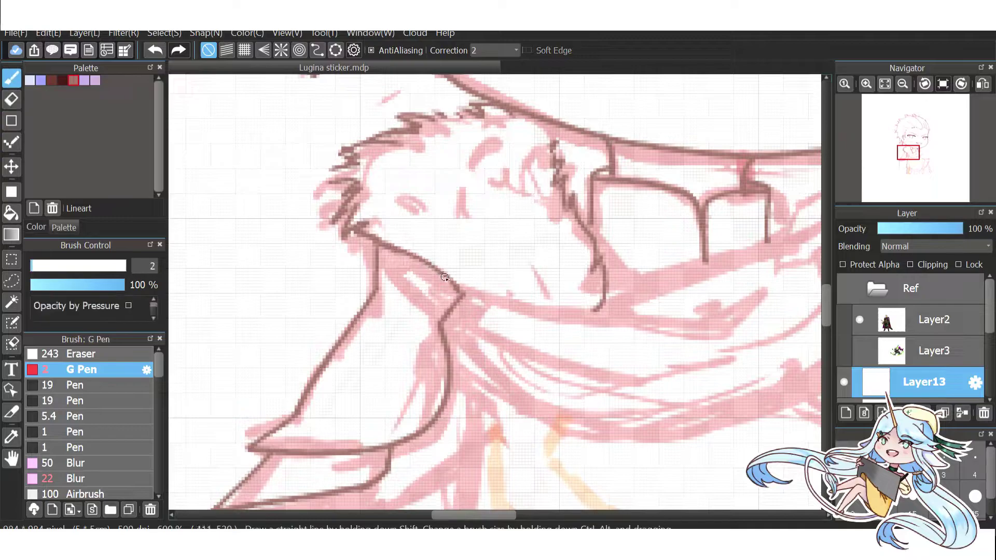
{"action": "scroll", "coordinate": [382, 236], "scroll_direction": "down", "scroll_amount": 1}
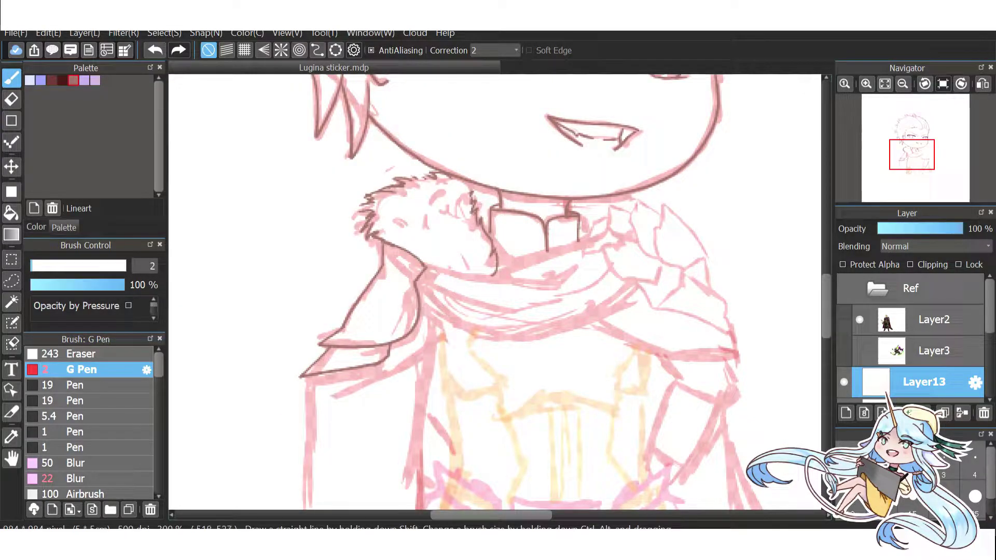
Add a new layer and ink the draped scarf's upper edge, lower edge and inner fold lines.
{"action": "left_click", "coordinate": [984, 413]}
{"action": "left_click", "coordinate": [847, 414]}
{"action": "mouse_move", "coordinate": [597, 268]}
{"action": "left_mouse_down"}
{"action": "mouse_move", "coordinate": [445, 286]}
{"action": "mouse_move", "coordinate": [693, 197]}
{"action": "left_mouse_up"}
{"action": "scroll", "coordinate": [446, 285], "scroll_direction": "up", "scroll_amount": 2}
{"action": "scroll", "coordinate": [343, 283], "scroll_direction": "down", "scroll_amount": 1}
{"action": "mouse_move", "coordinate": [456, 365]}
{"action": "left_mouse_down"}
{"action": "mouse_move", "coordinate": [597, 327]}
{"action": "mouse_move", "coordinate": [669, 293]}
{"action": "left_mouse_up"}
{"action": "mouse_move", "coordinate": [441, 365]}
{"action": "left_mouse_down"}
{"action": "mouse_move", "coordinate": [346, 293]}
{"action": "mouse_move", "coordinate": [439, 313]}
{"action": "left_mouse_up"}
{"action": "left_click_drag", "start_coordinate": [342, 303], "coordinate": [406, 330]}
{"action": "left_click_drag", "start_coordinate": [497, 341], "coordinate": [628, 275]}
{"action": "key", "text": "ctrl+z"}
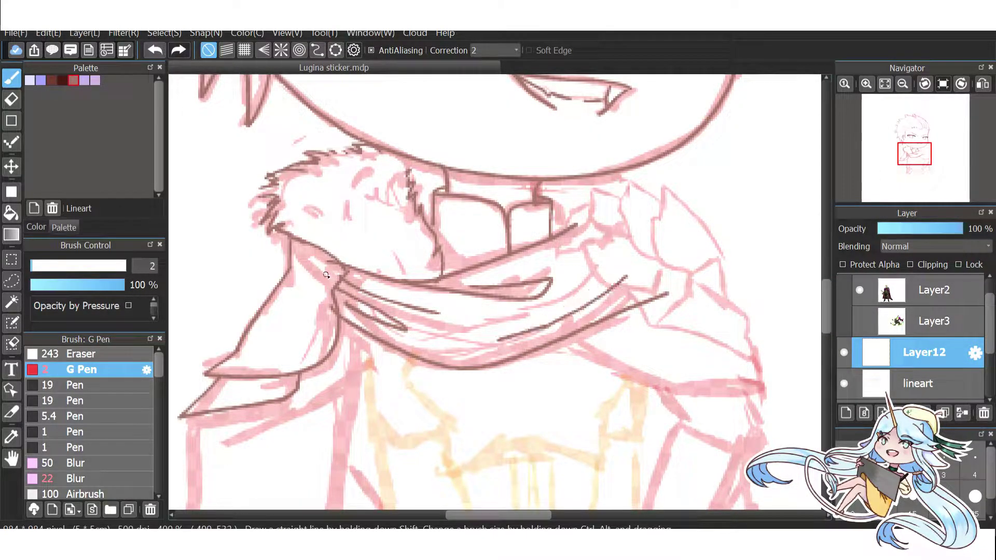
Ink the pointed, overlapping armour scales on the right shoulder on a new layer above the scarf.
{"action": "key", "text": "e"}
{"action": "left_click", "coordinate": [12, 78]}
{"action": "scroll", "coordinate": [498, 291], "scroll_direction": "up", "scroll_amount": 1}
{"action": "mouse_move", "coordinate": [551, 223]}
{"action": "left_mouse_down"}
{"action": "mouse_move", "coordinate": [534, 311]}
{"action": "mouse_move", "coordinate": [649, 259]}
{"action": "left_mouse_up"}
{"action": "left_click_drag", "start_coordinate": [607, 166], "coordinate": [690, 281]}
{"action": "scroll", "coordinate": [445, 186], "scroll_direction": "up", "scroll_amount": 1}
{"action": "left_click_drag", "start_coordinate": [445, 186], "coordinate": [538, 322]}
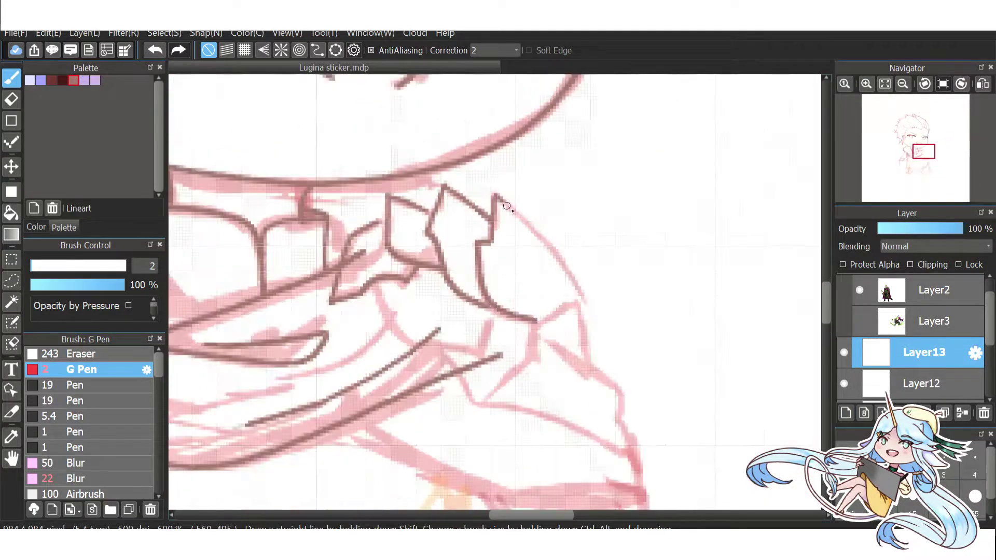
{"action": "left_click_drag", "start_coordinate": [496, 194], "coordinate": [577, 301]}
{"action": "left_click_drag", "start_coordinate": [474, 405], "coordinate": [577, 308]}
Ink the lower scales of the right shoulder armour where they meet the scarf.
{"action": "left_click_drag", "start_coordinate": [373, 284], "coordinate": [465, 345]}
{"action": "key", "text": "ctrl+z"}
{"action": "key", "text": "ctrl+z"}
{"action": "key", "text": "ctrl+z"}
{"action": "left_click_drag", "start_coordinate": [385, 309], "coordinate": [412, 346]}
{"action": "key", "text": "ctrl+z"}
{"action": "left_click_drag", "start_coordinate": [371, 284], "coordinate": [488, 357]}
{"action": "key", "text": "ctrl+z"}
{"action": "left_click_drag", "start_coordinate": [494, 310], "coordinate": [436, 407]}
Erase the scarf lines on Layer12 that overlap the right shoulder scales.
{"action": "left_click", "coordinate": [844, 384]}
{"action": "scroll", "coordinate": [549, 296], "scroll_direction": "up", "scroll_amount": 1}
{"action": "scroll", "coordinate": [549, 296], "scroll_direction": "down", "scroll_amount": 2}
{"action": "key", "text": "e"}
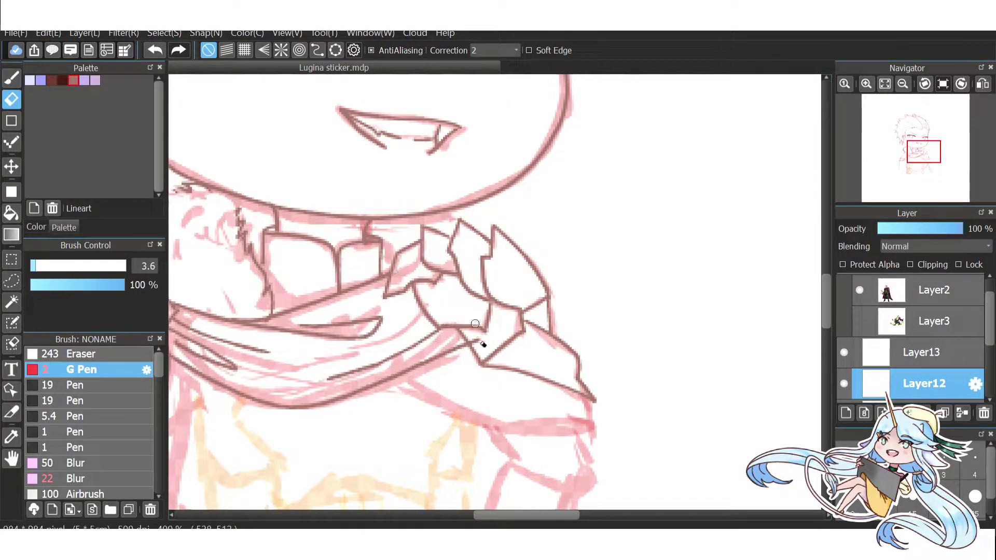
{"action": "scroll", "coordinate": [482, 324], "scroll_direction": "down", "scroll_amount": 2}
{"action": "scroll", "coordinate": [419, 277], "scroll_direction": "up", "scroll_amount": 2}
{"action": "key", "text": "b"}
Ink the left cape panel's inner and outer edges and the curved hem across the bottom of the figure.
{"action": "key", "text": "ctrl+z"}
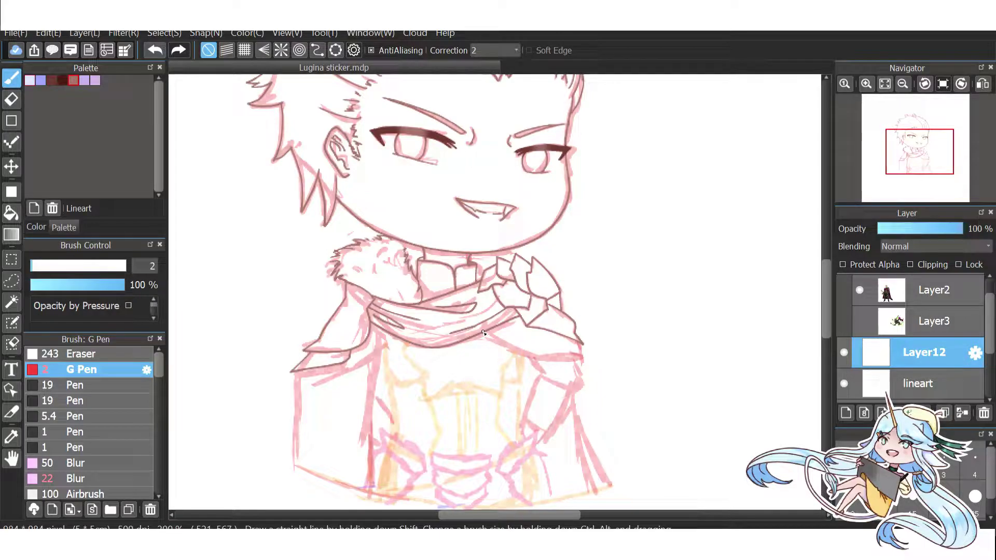
{"action": "key", "text": "ctrl+z"}
{"action": "scroll", "coordinate": [371, 390], "scroll_direction": "down", "scroll_amount": 3}
{"action": "scroll", "coordinate": [387, 213], "scroll_direction": "up", "scroll_amount": 4}
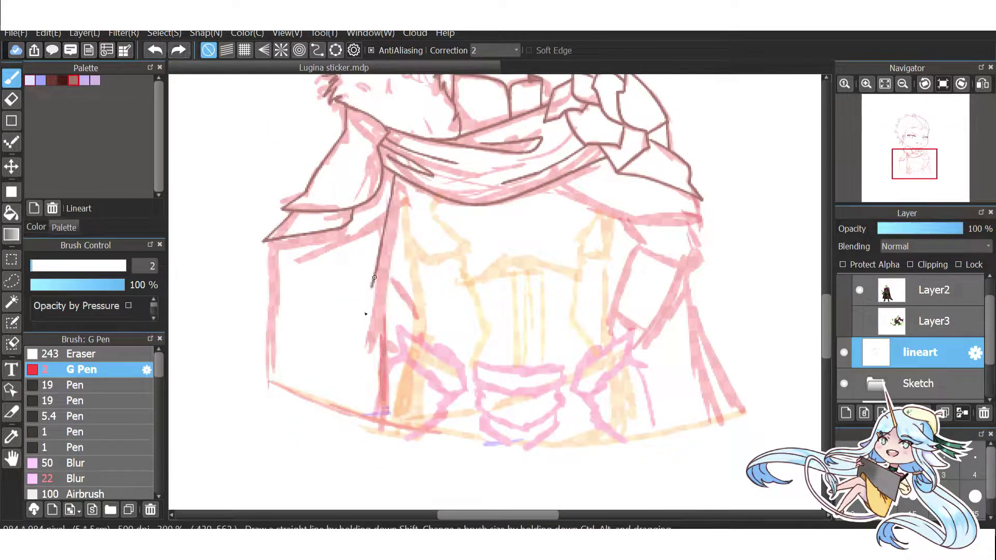
{"action": "key", "text": "ctrl+z"}
{"action": "left_click_drag", "start_coordinate": [397, 176], "coordinate": [374, 415]}
{"action": "mouse_move", "coordinate": [269, 244]}
{"action": "left_mouse_down"}
{"action": "mouse_move", "coordinate": [268, 384]}
{"action": "mouse_move", "coordinate": [753, 415]}
{"action": "left_mouse_up"}
Ink the cloth below the right shoulder armour, the bent arm and the cape's right edge, trimming the hem to meet it.
{"action": "key", "text": "e"}
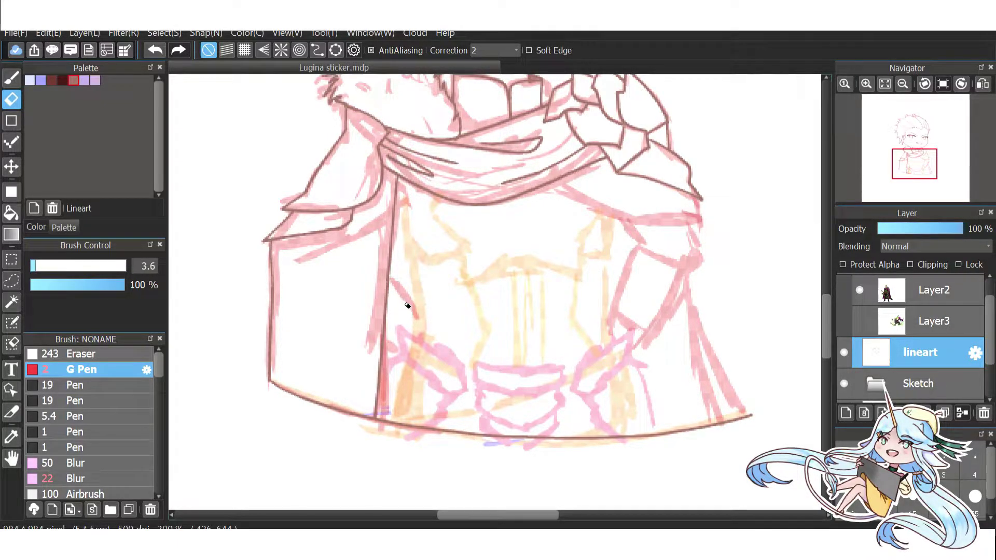
{"action": "left_click", "coordinate": [11, 79]}
{"action": "left_click_drag", "start_coordinate": [549, 182], "coordinate": [695, 229]}
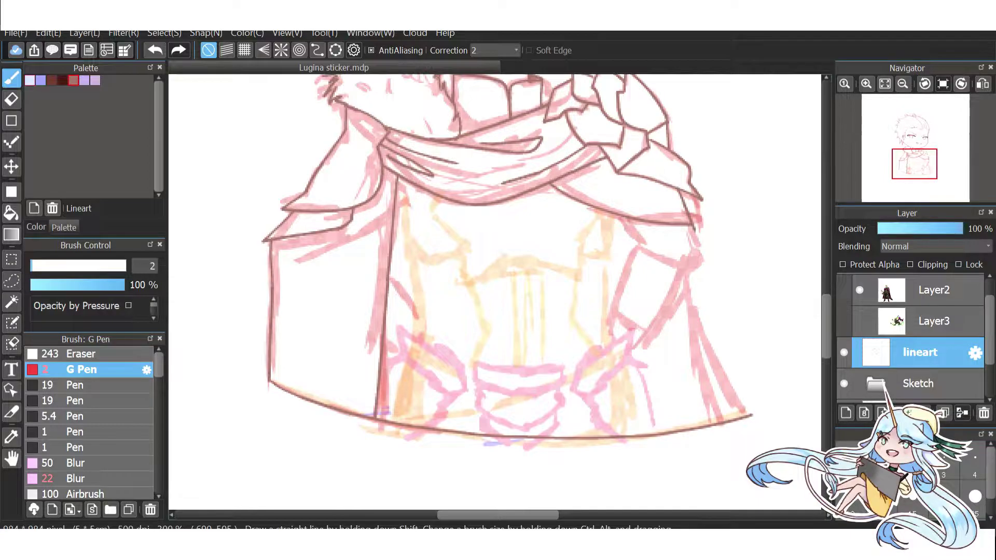
{"action": "left_click_drag", "start_coordinate": [688, 224], "coordinate": [638, 357]}
{"action": "key", "text": "ctrl+z"}
{"action": "left_click_drag", "start_coordinate": [698, 265], "coordinate": [743, 418]}
{"action": "key", "text": "e"}
{"action": "key", "text": "b"}
Add a new layer and ink the breastplate's curved sides and pointed lower edge under the scarf.
{"action": "key", "text": "ctrl+shift+n"}
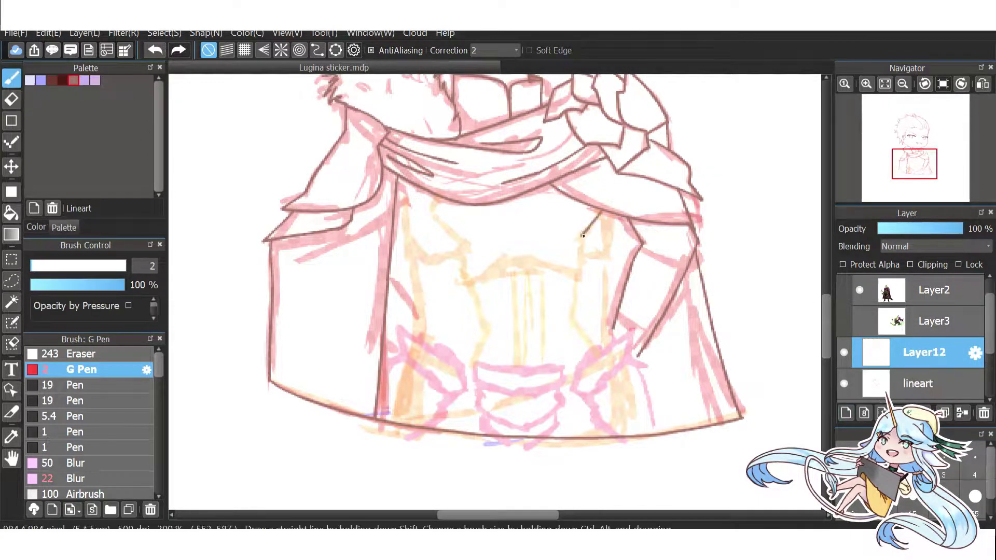
{"action": "left_click", "coordinate": [851, 296]}
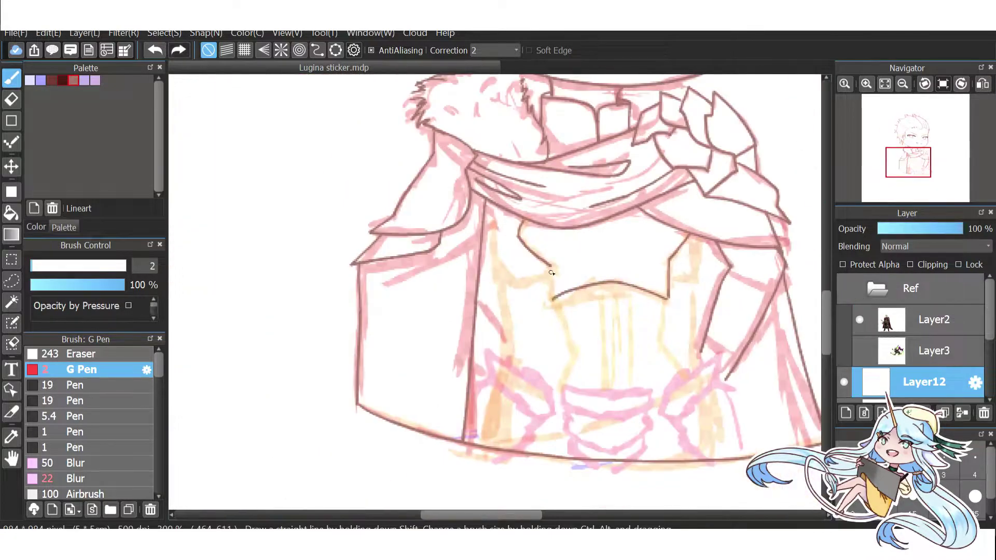
{"action": "key", "text": "ctrl+z"}
{"action": "key", "text": "ctrl+y"}
{"action": "scroll", "coordinate": [402, 197], "scroll_direction": "down", "scroll_amount": 2}
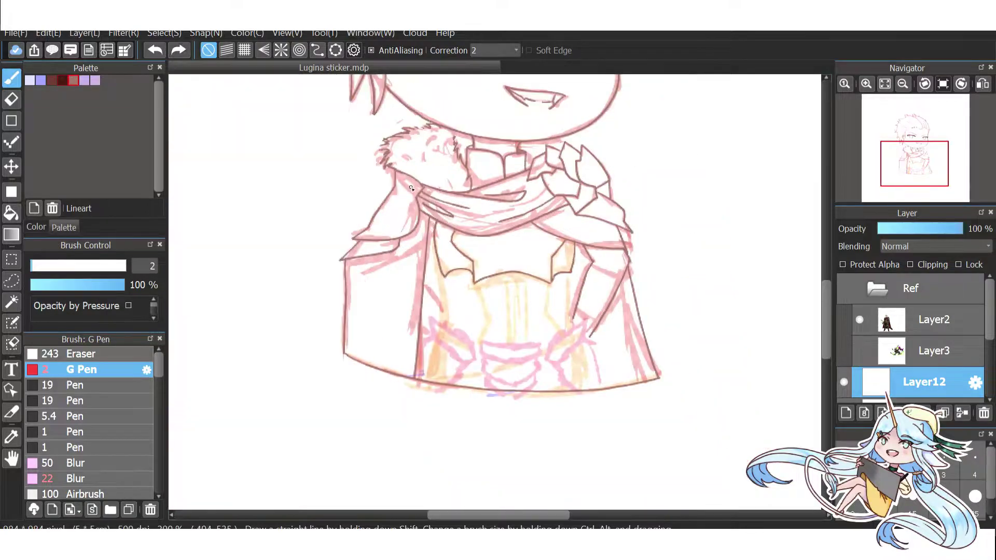
Lasso the fur trim, shoulder plates and left cape panel on the lineart layer and move them slightly inward.
{"action": "key", "text": "m"}
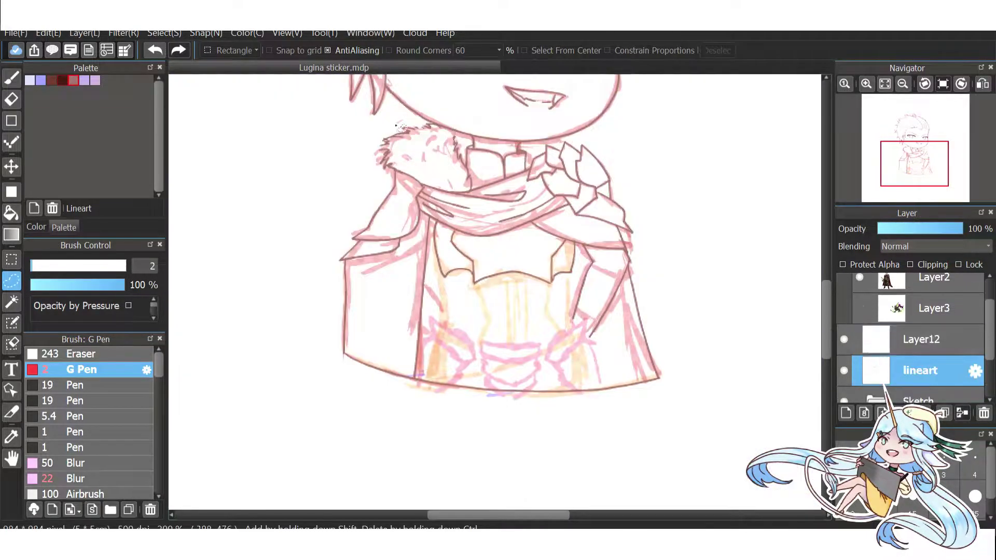
{"action": "left_click_drag", "start_coordinate": [438, 223], "coordinate": [363, 124]}
{"action": "left_click_drag", "start_coordinate": [404, 259], "coordinate": [411, 262]}
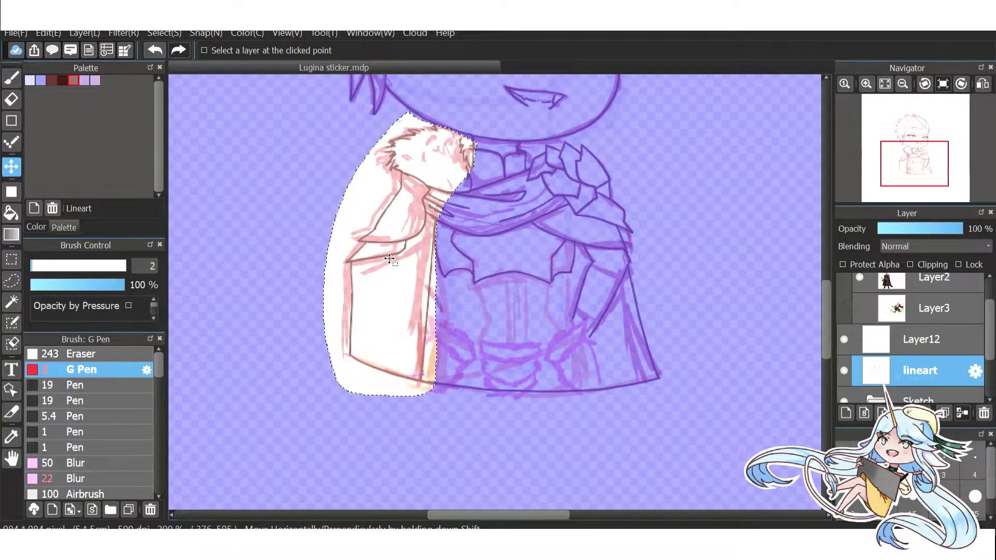
{"action": "key", "text": "ctrl+d"}
Erase the overlapping lines where the moved fur trim meets the collar and re-ink its inner edge.
{"action": "key", "text": "e"}
{"action": "scroll", "coordinate": [432, 398], "scroll_direction": "up", "scroll_amount": 2}
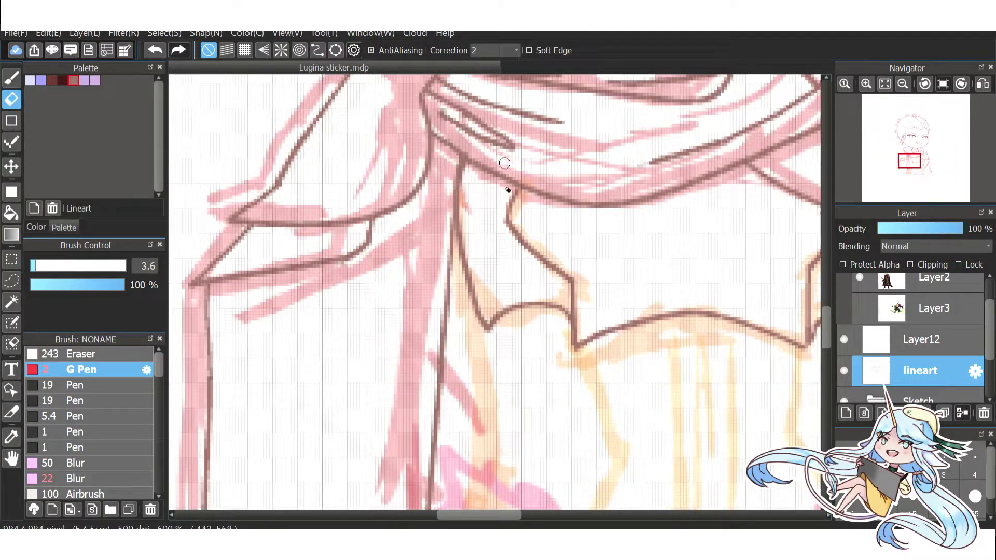
{"action": "scroll", "coordinate": [504, 163], "scroll_direction": "up", "scroll_amount": 1}
{"action": "left_click_drag", "start_coordinate": [558, 165], "coordinate": [551, 259]}
{"action": "left_click_drag", "start_coordinate": [539, 207], "coordinate": [534, 249]}
{"action": "key", "text": "b"}
{"action": "left_click_drag", "start_coordinate": [568, 164], "coordinate": [540, 254]}
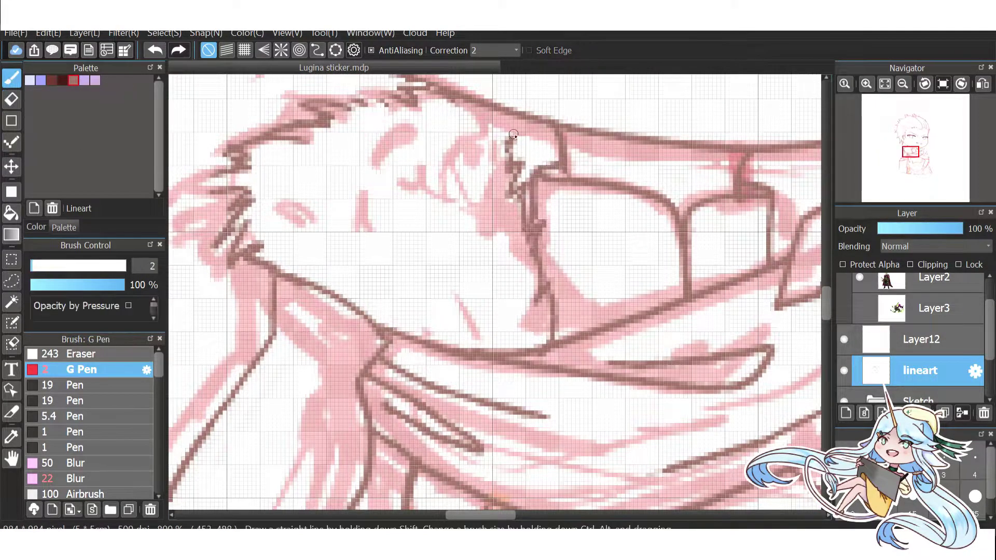
Erase and re-ink the breastplate's left side section on Layer12 so it meets the cape's inner edge.
{"action": "key", "text": "e"}
{"action": "left_click", "coordinate": [915, 345]}
{"action": "key", "text": "b"}
{"action": "mouse_move", "coordinate": [423, 148]}
{"action": "left_mouse_down"}
{"action": "mouse_move", "coordinate": [449, 306]}
{"action": "mouse_move", "coordinate": [436, 282]}
{"action": "left_mouse_up"}
{"action": "key", "text": "e"}
{"action": "mouse_move", "coordinate": [427, 166]}
{"action": "left_mouse_down"}
{"action": "mouse_move", "coordinate": [445, 263]}
{"action": "mouse_move", "coordinate": [543, 291]}
{"action": "left_mouse_up"}
{"action": "key", "text": "b"}
{"action": "left_click_drag", "start_coordinate": [426, 246], "coordinate": [540, 291]}
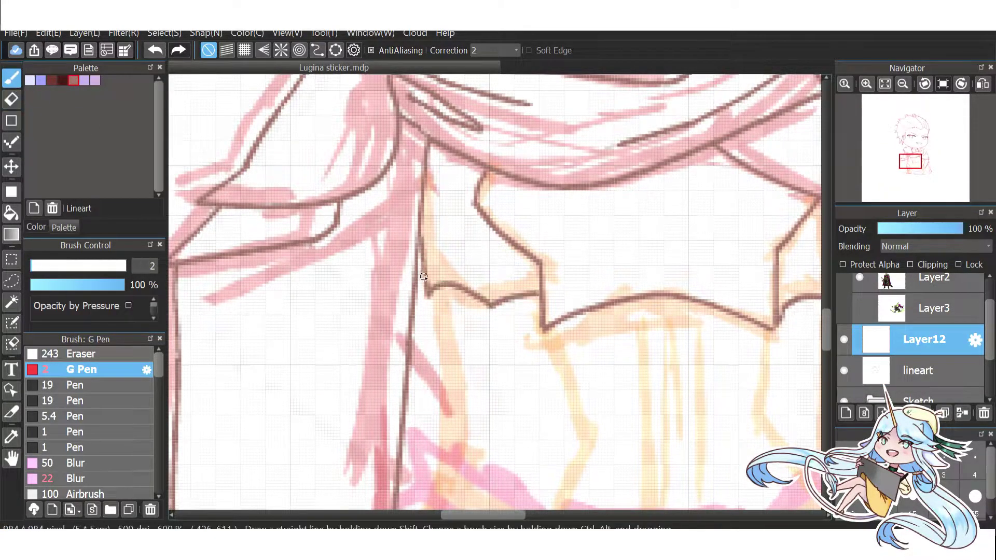
{"action": "scroll", "coordinate": [425, 259], "scroll_direction": "down", "scroll_amount": 1}
{"action": "left_click_drag", "start_coordinate": [415, 171], "coordinate": [462, 296]}
Ink the left side of the waist below the breastplate and the short arm line beside the cape.
{"action": "scroll", "coordinate": [418, 314], "scroll_direction": "down", "scroll_amount": 1}
{"action": "left_click_drag", "start_coordinate": [421, 236], "coordinate": [429, 342]}
{"action": "left_click_drag", "start_coordinate": [430, 323], "coordinate": [401, 275]}
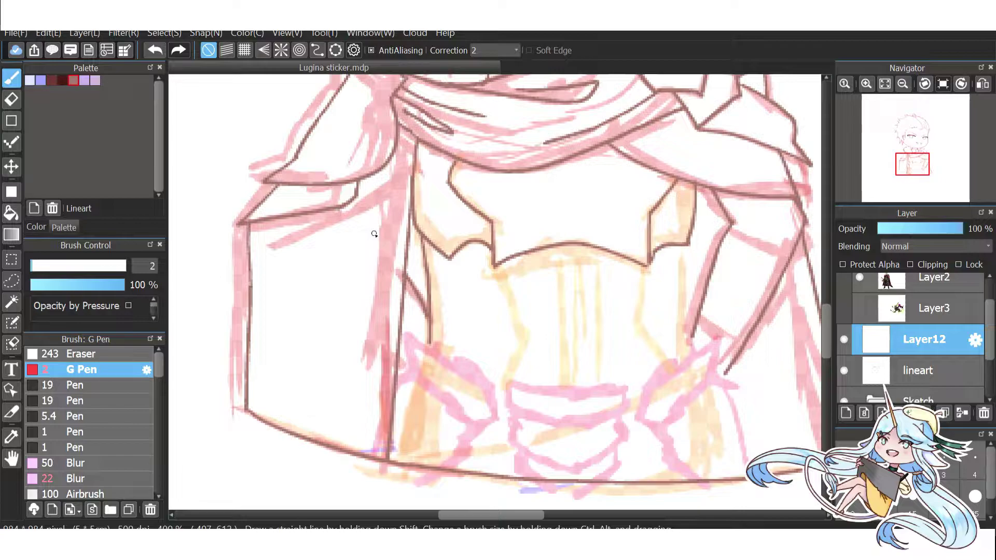
Ink the right side of the waist and the centre line down the torso below the breastplate.
{"action": "mouse_move", "coordinate": [685, 361]}
{"action": "left_mouse_down"}
{"action": "mouse_move", "coordinate": [683, 250]}
{"action": "mouse_move", "coordinate": [683, 261]}
{"action": "left_mouse_up"}
{"action": "key", "text": "ctrl+z"}
{"action": "scroll", "coordinate": [590, 322], "scroll_direction": "up", "scroll_amount": 1}
{"action": "left_click_drag", "start_coordinate": [587, 418], "coordinate": [583, 274]}
{"action": "key", "text": "e"}
{"action": "key", "text": "b"}
{"action": "scroll", "coordinate": [580, 269], "scroll_direction": "down", "scroll_amount": 1}
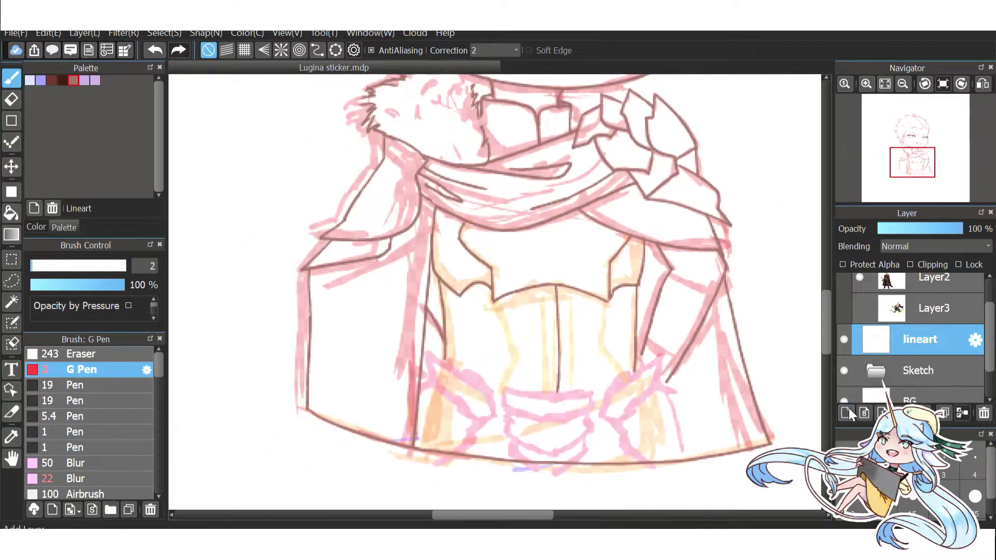
Ink the outline of the belt's upper centre plate on a new layer above lineart.
{"action": "scroll", "coordinate": [509, 378], "scroll_direction": "up", "scroll_amount": 1}
{"action": "scroll", "coordinate": [503, 357], "scroll_direction": "up", "scroll_amount": 1}
{"action": "left_click_drag", "start_coordinate": [445, 351], "coordinate": [638, 360]}
{"action": "key", "text": "ctrl+z"}
{"action": "mouse_move", "coordinate": [426, 353]}
{"action": "left_mouse_down"}
{"action": "mouse_move", "coordinate": [664, 366]}
{"action": "mouse_move", "coordinate": [540, 372]}
{"action": "mouse_move", "coordinate": [632, 366]}
{"action": "mouse_move", "coordinate": [582, 442]}
{"action": "mouse_move", "coordinate": [427, 421]}
{"action": "left_mouse_up"}
{"action": "key", "text": "ctrl+z"}
{"action": "scroll", "coordinate": [462, 400], "scroll_direction": "down", "scroll_amount": 6}
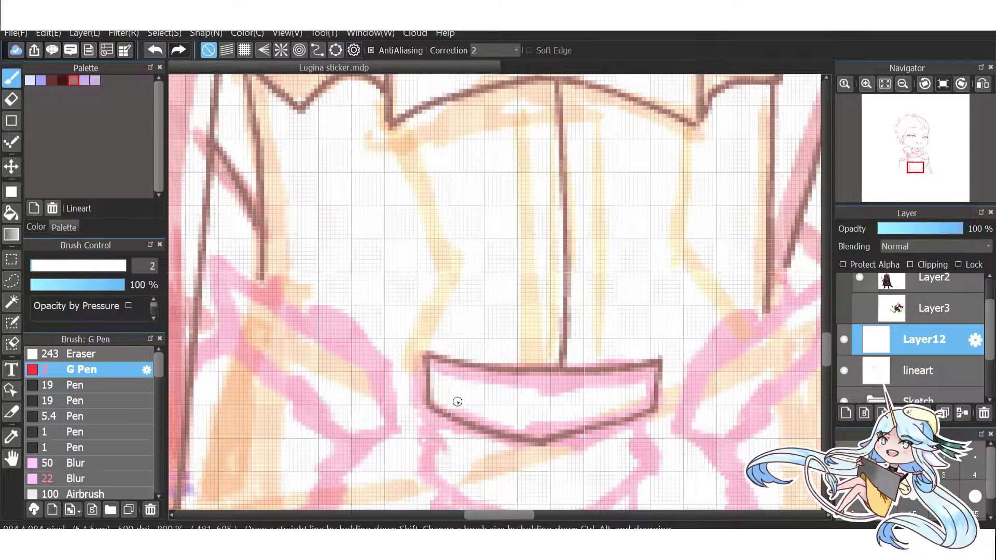
Ink the pointed middle and lower plates under the belt's centre plate on Layer13 and merge the new layers into lineart.
{"action": "scroll", "coordinate": [492, 278], "scroll_direction": "up", "scroll_amount": 6}
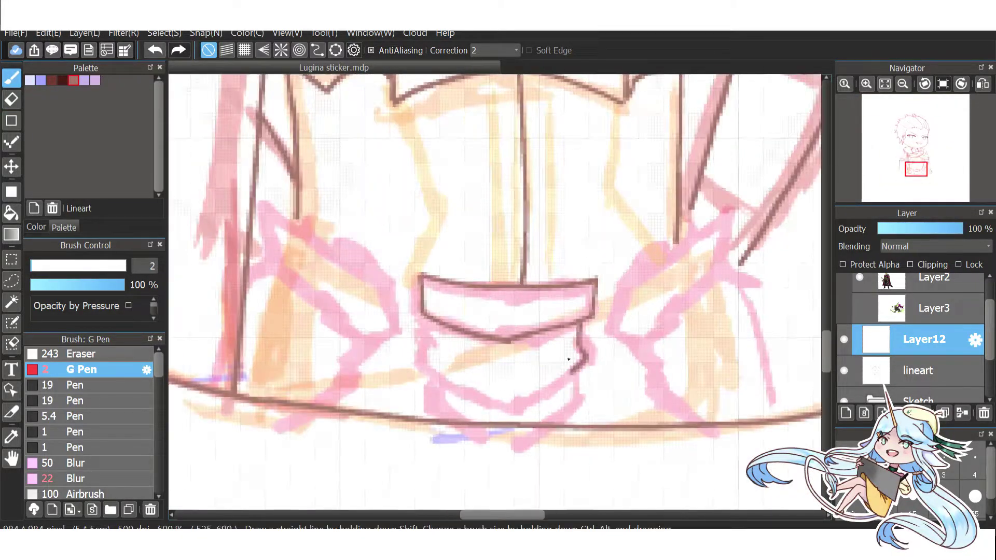
{"action": "key", "text": "ctrl+shift+n"}
{"action": "left_click_drag", "start_coordinate": [522, 407], "coordinate": [423, 308]}
{"action": "key", "text": "ctrl+z"}
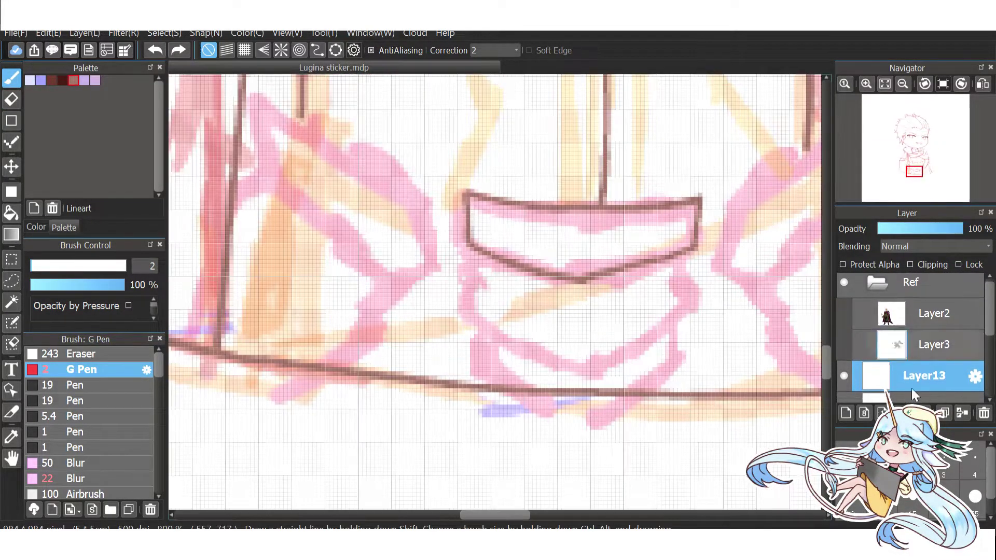
{"action": "key", "text": "e"}
{"action": "left_click_drag", "start_coordinate": [690, 248], "coordinate": [589, 280]}
{"action": "key", "text": "b"}
{"action": "key", "text": "ctrl+z"}
{"action": "mouse_move", "coordinate": [685, 253]}
{"action": "left_mouse_down"}
{"action": "mouse_move", "coordinate": [680, 291]}
{"action": "mouse_move", "coordinate": [585, 368]}
{"action": "mouse_move", "coordinate": [463, 288]}
{"action": "mouse_move", "coordinate": [478, 366]}
{"action": "left_mouse_up"}
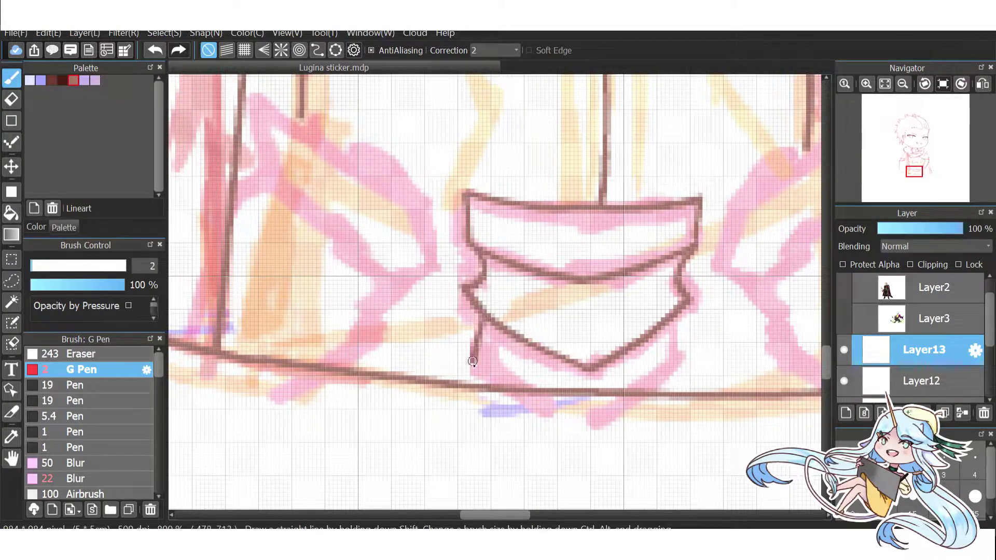
{"action": "left_click_drag", "start_coordinate": [675, 319], "coordinate": [470, 381]}
{"action": "scroll", "coordinate": [571, 337], "scroll_direction": "down", "scroll_amount": 3}
{"action": "left_click", "coordinate": [962, 413]}
Ink the hip plates on both sides of the belt and the tunic edges between them, erasing overlaps and merging into lineart.
{"action": "scroll", "coordinate": [392, 270], "scroll_direction": "up", "scroll_amount": 1}
{"action": "mouse_move", "coordinate": [400, 253]}
{"action": "left_mouse_down"}
{"action": "mouse_move", "coordinate": [483, 335]}
{"action": "mouse_move", "coordinate": [447, 380]}
{"action": "left_mouse_up"}
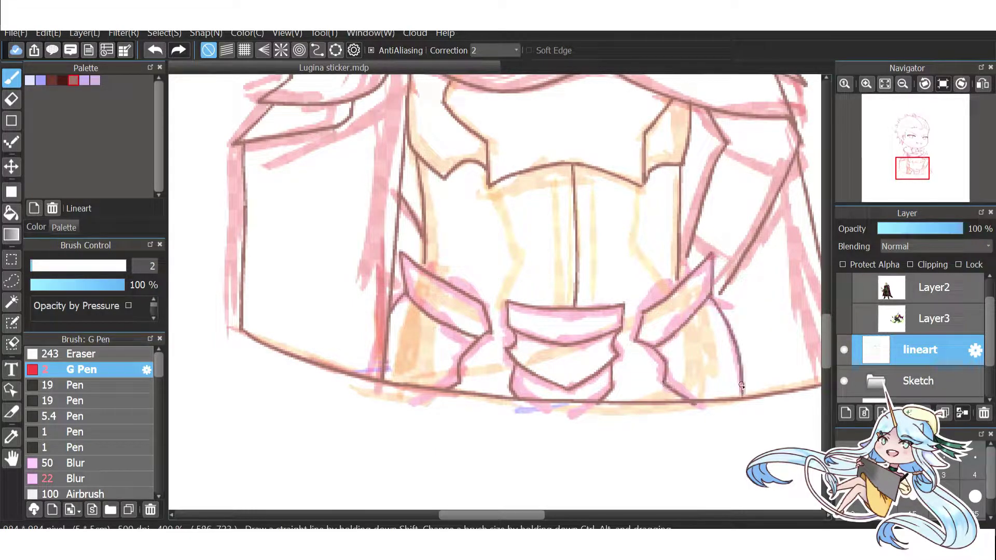
{"action": "key", "text": "ctrl+shift+n"}
{"action": "left_click_drag", "start_coordinate": [560, 350], "coordinate": [384, 378]}
{"action": "left_click_drag", "start_coordinate": [698, 367], "coordinate": [571, 427]}
{"action": "key", "text": "e"}
{"action": "mouse_move", "coordinate": [394, 376]}
{"action": "left_mouse_down"}
{"action": "mouse_move", "coordinate": [561, 375]}
{"action": "mouse_move", "coordinate": [530, 367]}
{"action": "left_mouse_up"}
{"action": "left_click_drag", "start_coordinate": [698, 368], "coordinate": [570, 427]}
{"action": "key", "text": "ctrl+e"}
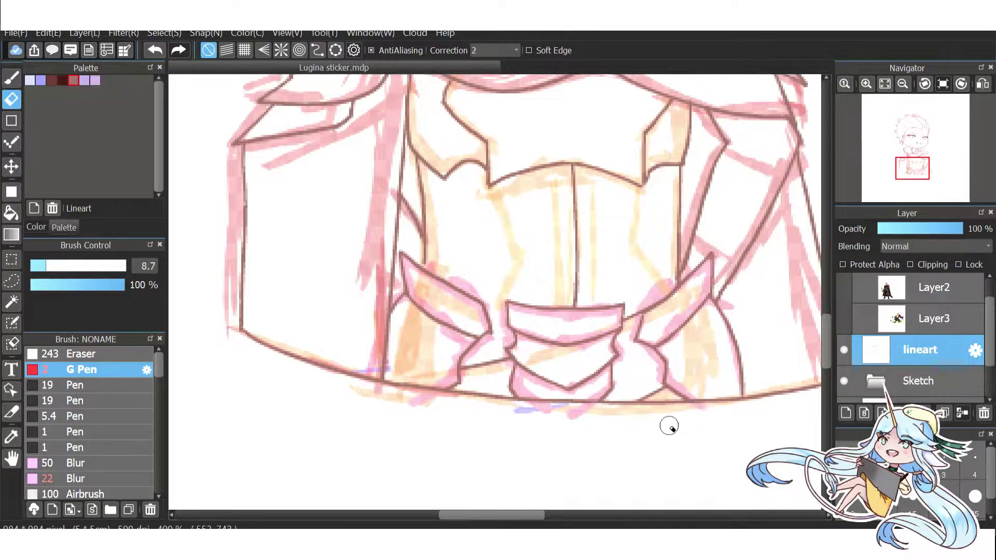
On a new layer, ink the wrist edge closing the right forearm, with the knight reference shown for comparison.
{"action": "key", "text": "ctrl+shift+n"}
{"action": "key", "text": "p"}
{"action": "scroll", "coordinate": [519, 365], "scroll_direction": "down", "scroll_amount": 5}
{"action": "scroll", "coordinate": [520, 366], "scroll_direction": "up", "scroll_amount": 4}
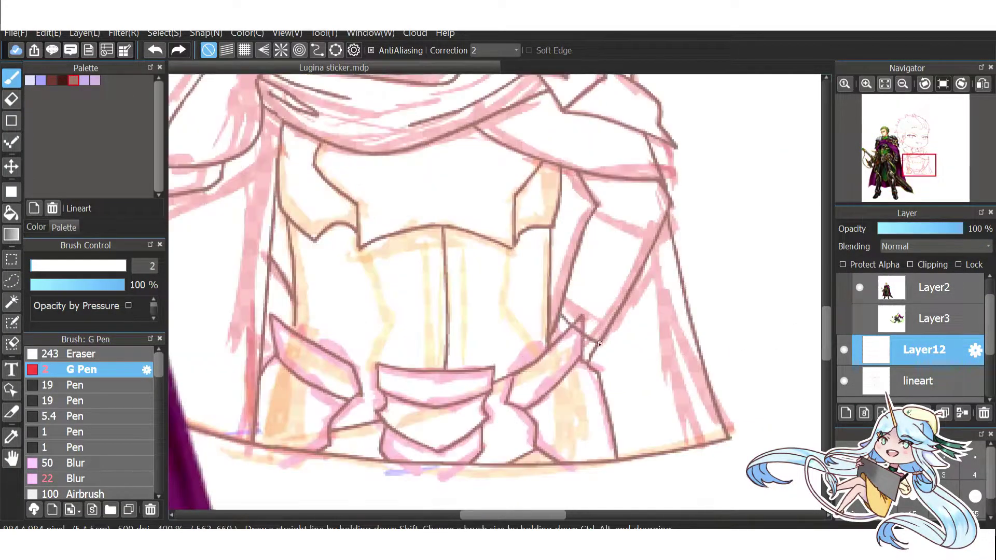
{"action": "key", "text": "e"}
{"action": "scroll", "coordinate": [567, 334], "scroll_direction": "down", "scroll_amount": 3}
{"action": "left_click", "coordinate": [860, 318]}
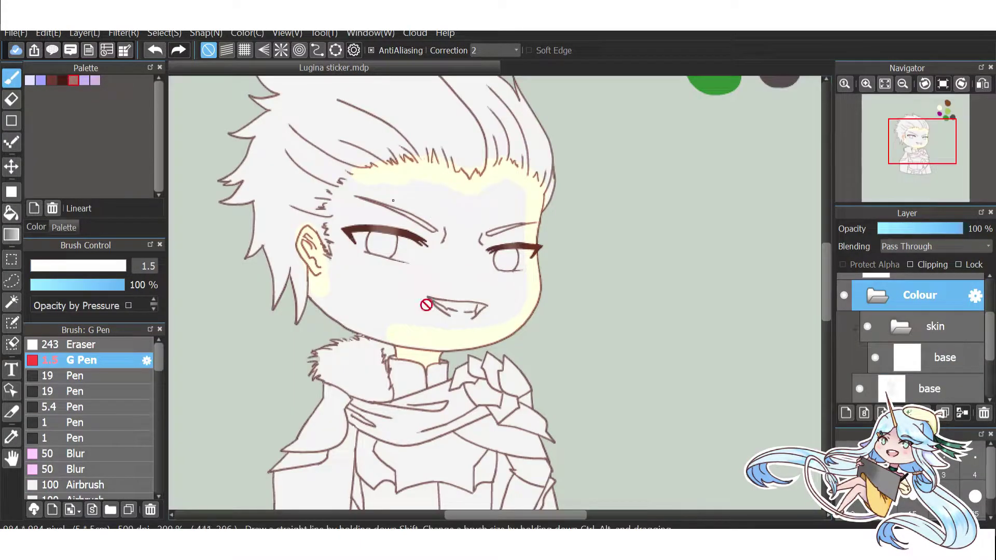
Fill the rest of the face with skin tone #FEE5C5 on the skin folder's base layer using the 19 px Pen.
{"action": "left_click", "coordinate": [36, 227]}
{"action": "left_click", "coordinate": [945, 358]}
{"action": "left_click", "coordinate": [76, 376]}
{"action": "scroll", "coordinate": [444, 304], "scroll_direction": "up", "scroll_amount": 2}
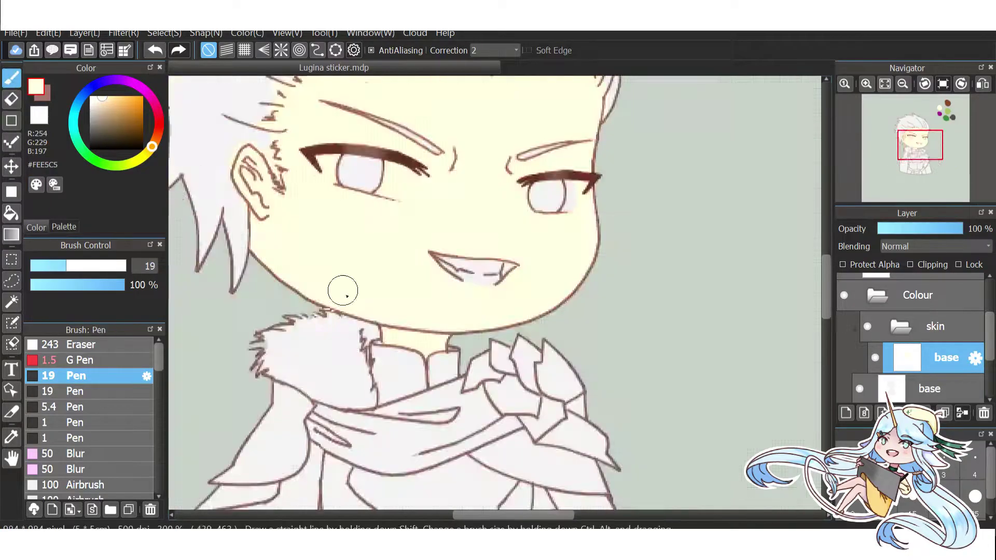
{"action": "scroll", "coordinate": [663, 333], "scroll_direction": "up", "scroll_amount": 2}
{"action": "scroll", "coordinate": [467, 259], "scroll_direction": "down", "scroll_amount": 3}
Tidy the light grey base fill along the fur collar and face outline with the 5.4 px Pen and the eraser.
{"action": "left_click", "coordinate": [929, 388]}
{"action": "key", "text": "e"}
{"action": "scroll", "coordinate": [271, 272], "scroll_direction": "up", "scroll_amount": 4}
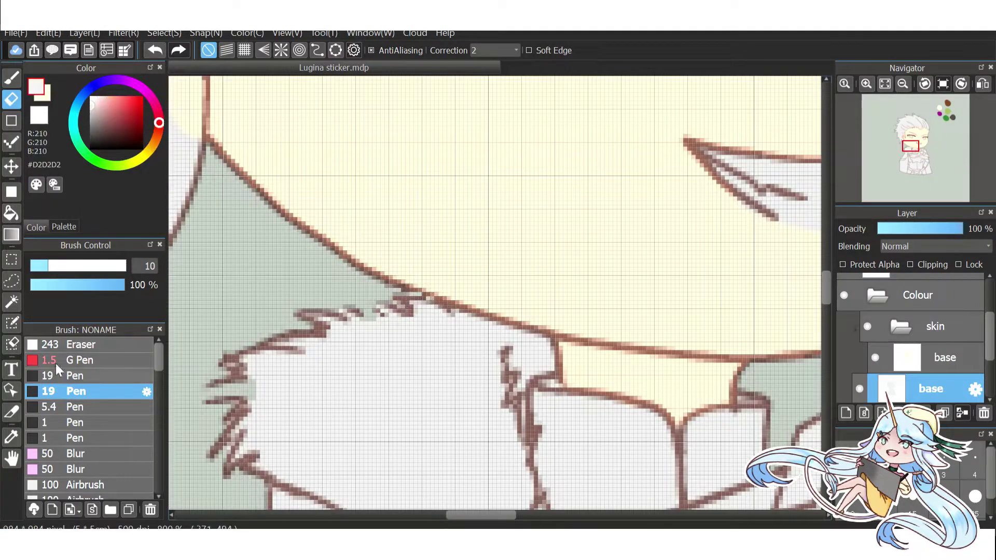
{"action": "left_click", "coordinate": [73, 407]}
{"action": "scroll", "coordinate": [374, 208], "scroll_direction": "down", "scroll_amount": 2}
{"action": "scroll", "coordinate": [379, 173], "scroll_direction": "up", "scroll_amount": 2}
{"action": "scroll", "coordinate": [380, 172], "scroll_direction": "down", "scroll_amount": 2}
{"action": "scroll", "coordinate": [550, 256], "scroll_direction": "up", "scroll_amount": 1}
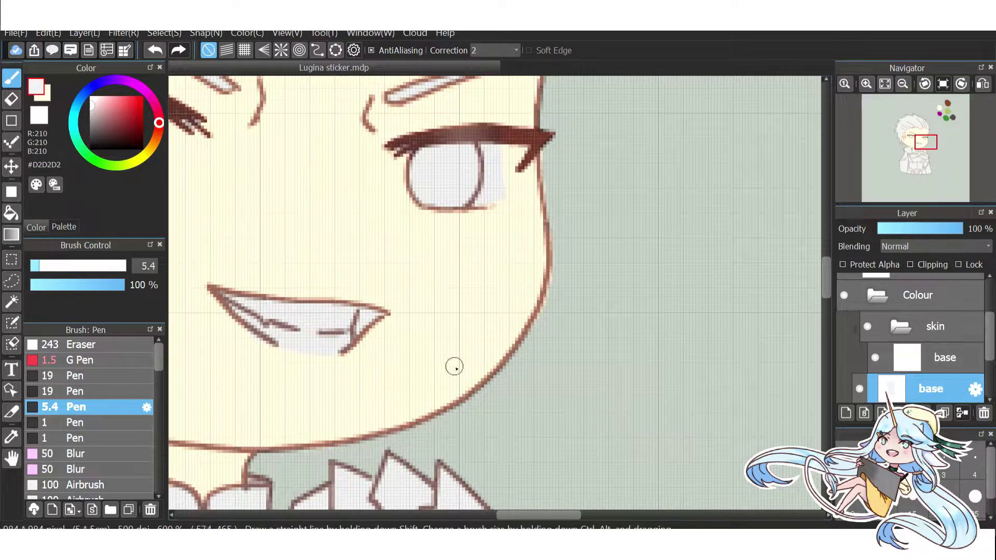
{"action": "scroll", "coordinate": [459, 392], "scroll_direction": "up", "scroll_amount": 1}
{"action": "scroll", "coordinate": [459, 391], "scroll_direction": "down", "scroll_amount": 3}
{"action": "scroll", "coordinate": [447, 284], "scroll_direction": "up", "scroll_amount": 3}
{"action": "key", "text": "e"}
{"action": "scroll", "coordinate": [353, 371], "scroll_direction": "down", "scroll_amount": 2}
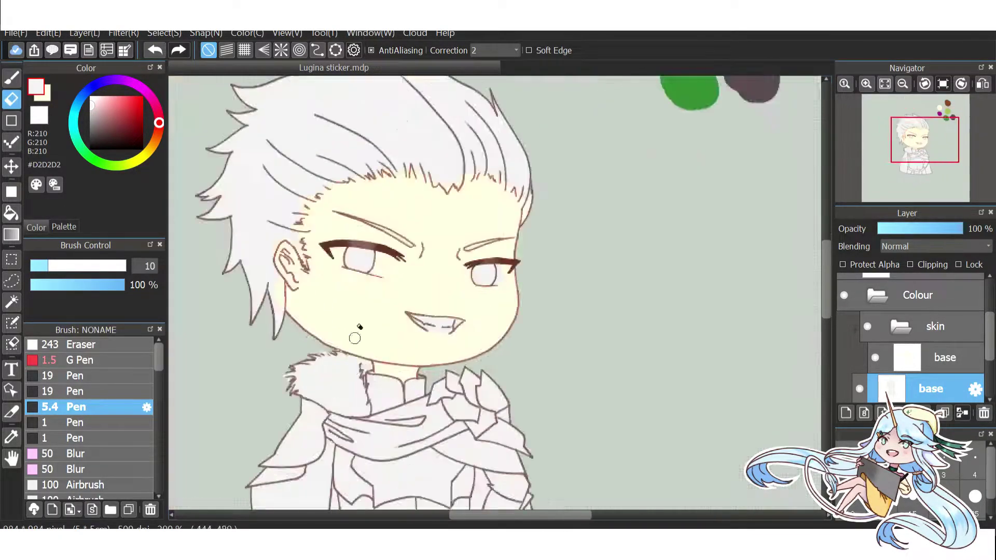
{"action": "scroll", "coordinate": [353, 370], "scroll_direction": "down", "scroll_amount": 3}
{"action": "scroll", "coordinate": [913, 337], "scroll_direction": "up", "scroll_amount": 3}
Check the knight reference artwork and touch up the skin around the right eye on the skin base layer.
{"action": "left_click", "coordinate": [844, 317]}
{"action": "scroll", "coordinate": [282, 331], "scroll_direction": "up", "scroll_amount": 2}
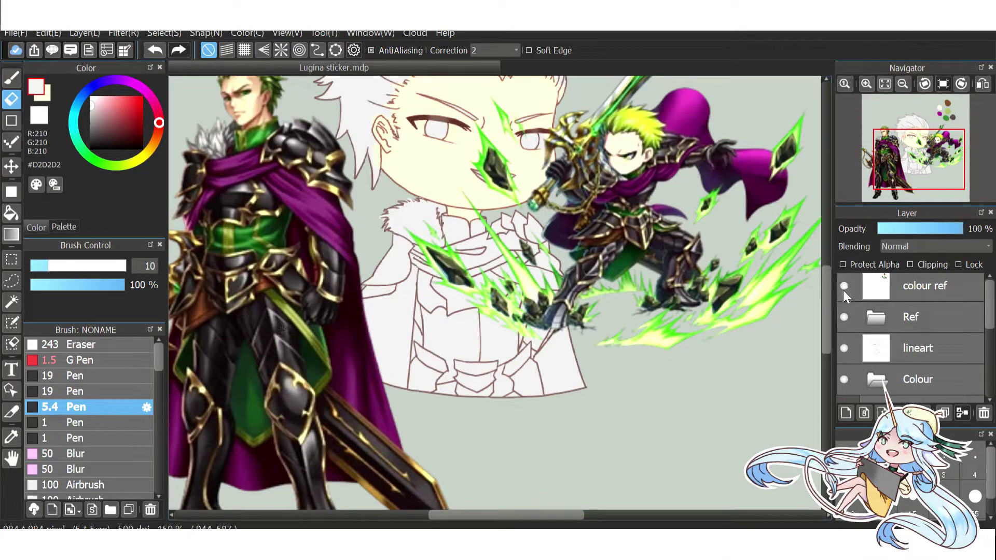
{"action": "left_click", "coordinate": [844, 317]}
{"action": "scroll", "coordinate": [859, 368], "scroll_direction": "down", "scroll_amount": 3}
{"action": "key", "text": "b"}
{"action": "scroll", "coordinate": [519, 260], "scroll_direction": "up", "scroll_amount": 2}
{"action": "left_click", "coordinate": [88, 376]}
{"action": "scroll", "coordinate": [580, 258], "scroll_direction": "down", "scroll_amount": 1}
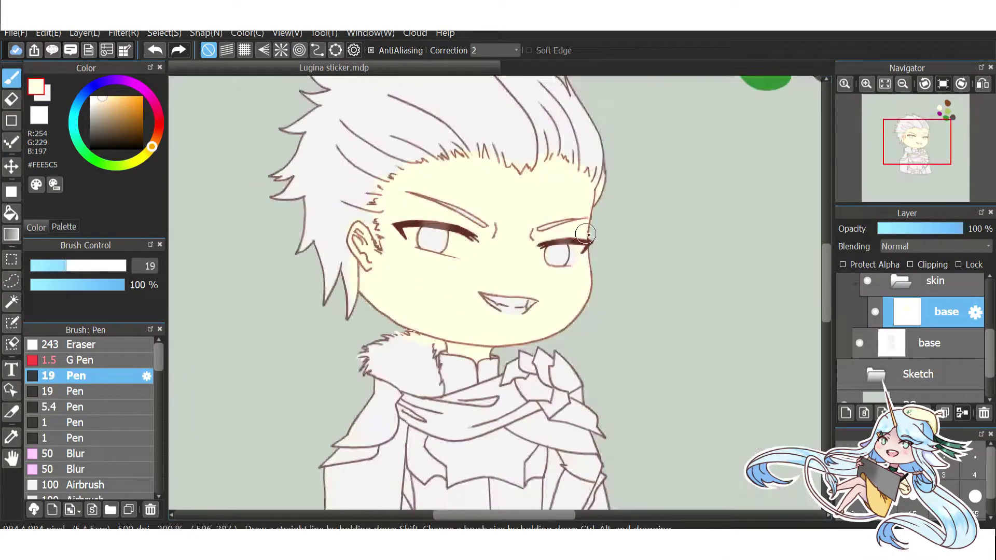
{"action": "left_click_drag", "start_coordinate": [580, 258], "coordinate": [546, 270]}
Add a new layer above the skin base and turn on Protect Alpha for the skin base.
{"action": "left_click", "coordinate": [846, 413]}
{"action": "left_click", "coordinate": [947, 343]}
{"action": "left_click", "coordinate": [843, 264]}
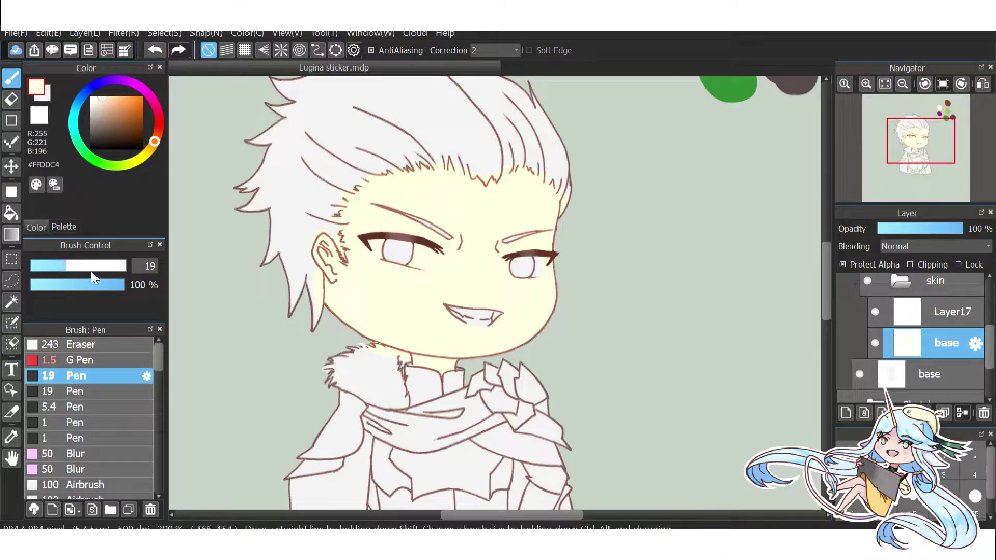
Airbrush #FFC0B8 over the ear, face edges and neck on the clipped shading layer and soften it with Blur.
{"action": "left_click", "coordinate": [158, 128]}
{"action": "left_click", "coordinate": [955, 311]}
{"action": "left_click", "coordinate": [104, 98]}
{"action": "left_click", "coordinate": [78, 484]}
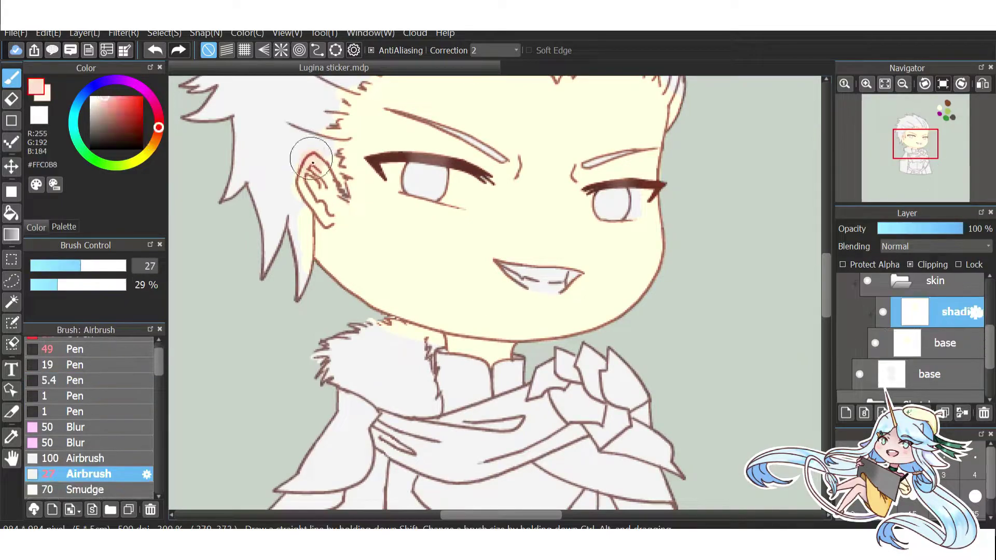
{"action": "scroll", "coordinate": [310, 167], "scroll_direction": "down", "scroll_amount": 2}
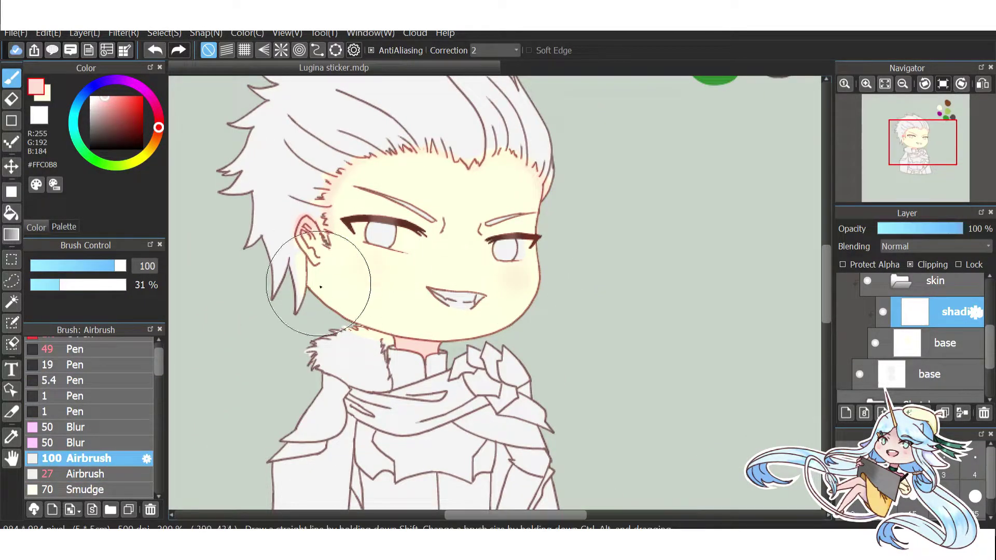
{"action": "left_click", "coordinate": [78, 427]}
{"action": "left_click", "coordinate": [101, 266]}
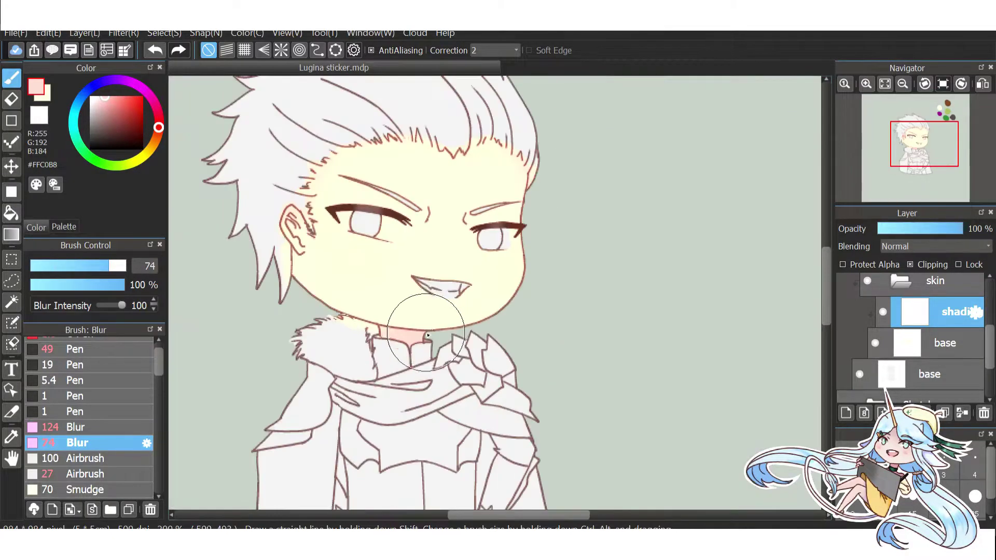
Paint the neck shadow in the Skin shading palette colour on a new clipped Multiply layer and lower its opacity.
{"action": "left_click", "coordinate": [846, 413]}
{"action": "left_click", "coordinate": [64, 227]}
{"action": "left_click", "coordinate": [76, 458]}
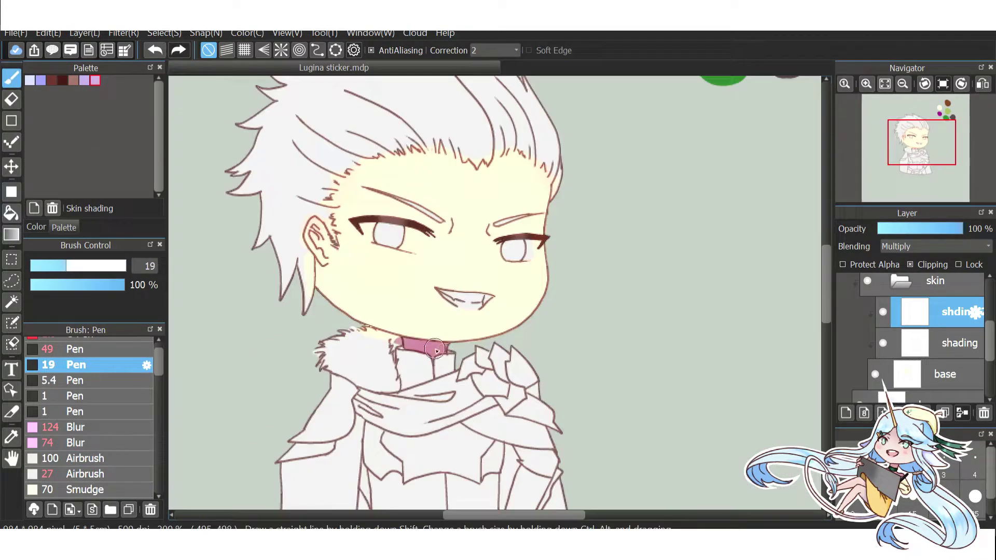
{"action": "left_click_drag", "start_coordinate": [934, 229], "coordinate": [913, 229]}
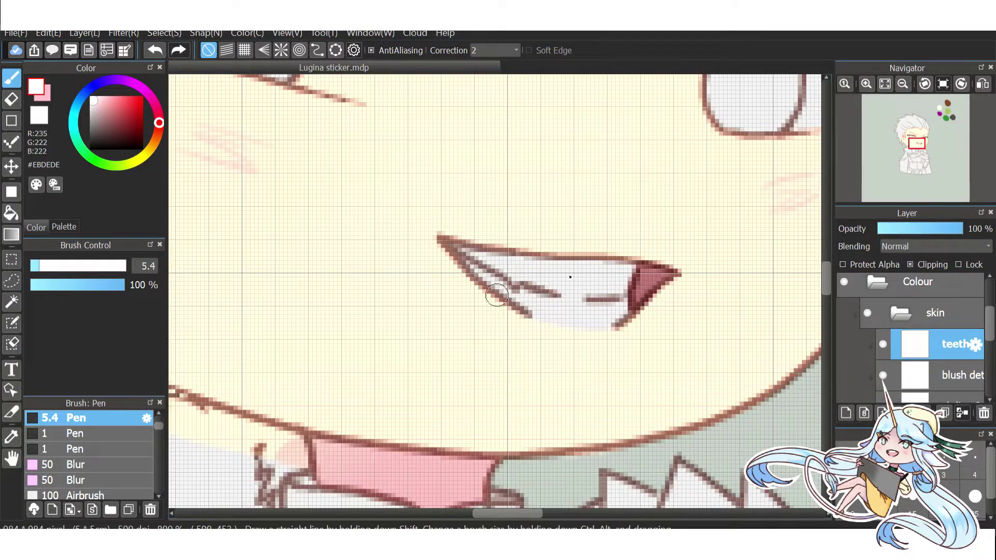
Fill the teeth with white #FFFDFD on the teeth layer and soften their shading with Blur.
{"action": "scroll", "coordinate": [924, 333], "scroll_direction": "down", "scroll_amount": 1}
{"action": "left_click", "coordinate": [955, 334]}
{"action": "left_click", "coordinate": [949, 303]}
{"action": "mouse_move", "coordinate": [511, 273]}
{"action": "left_mouse_down"}
{"action": "mouse_move", "coordinate": [556, 264]}
{"action": "mouse_move", "coordinate": [570, 312]}
{"action": "mouse_move", "coordinate": [621, 272]}
{"action": "left_mouse_up"}
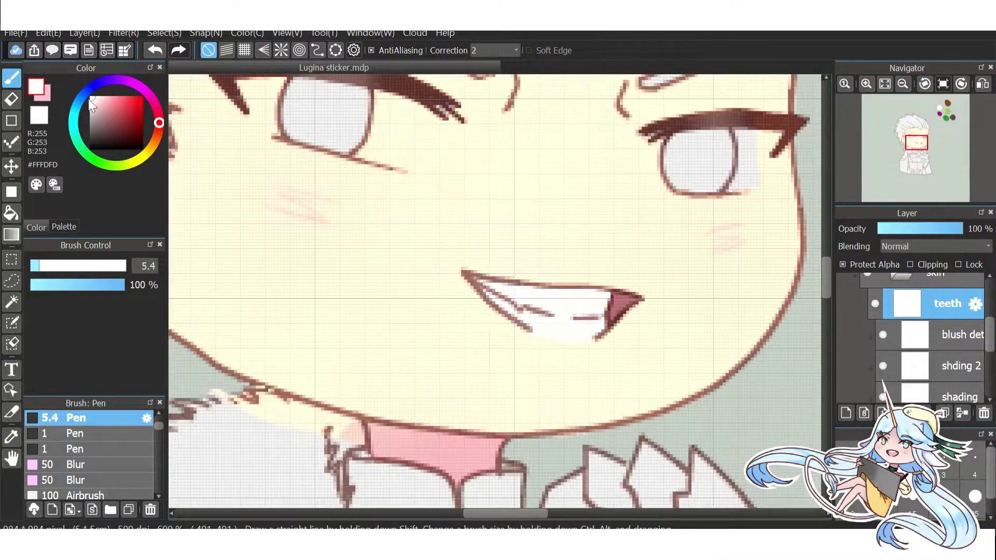
{"action": "left_click", "coordinate": [78, 449]}
{"action": "scroll", "coordinate": [469, 341], "scroll_direction": "down", "scroll_amount": 3}
Paint the whites of both eyes with #F3F3F3 on the hites layer in the eyes folder.
{"action": "left_click", "coordinate": [897, 307]}
{"action": "key", "text": "ctrl+z"}
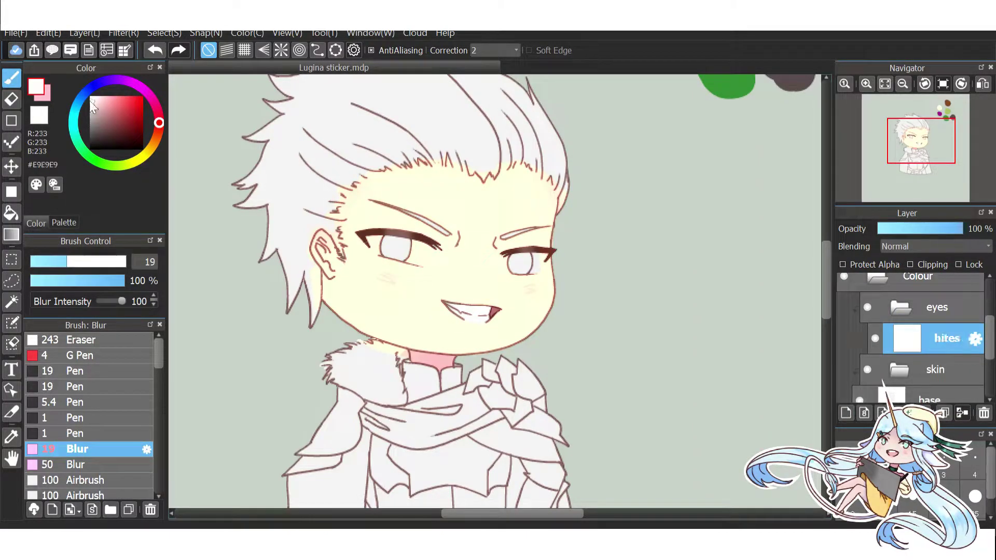
{"action": "left_click", "coordinate": [52, 402]}
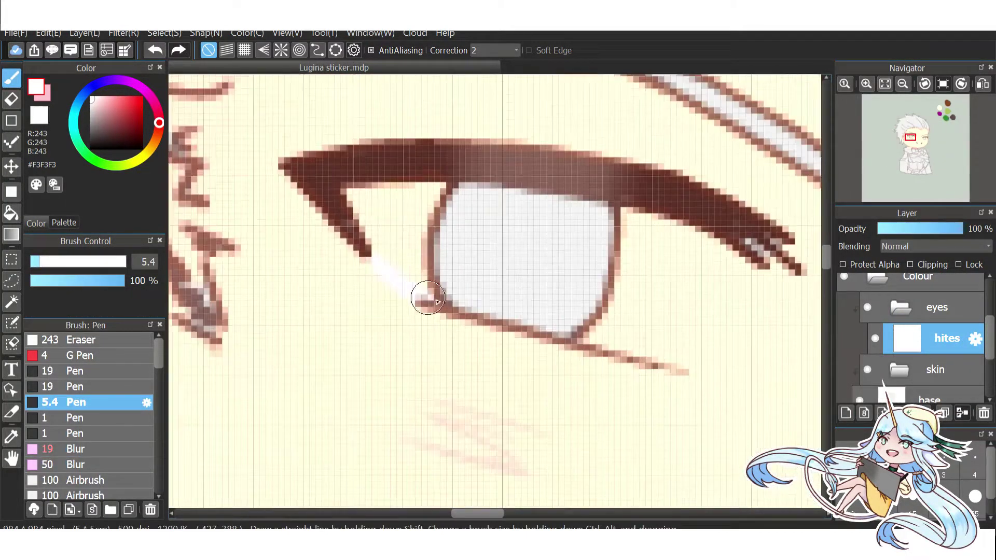
{"action": "left_click_drag", "start_coordinate": [422, 296], "coordinate": [779, 286]}
{"action": "scroll", "coordinate": [432, 267], "scroll_direction": "down", "scroll_amount": 2}
{"action": "scroll", "coordinate": [647, 293], "scroll_direction": "up", "scroll_amount": 1}
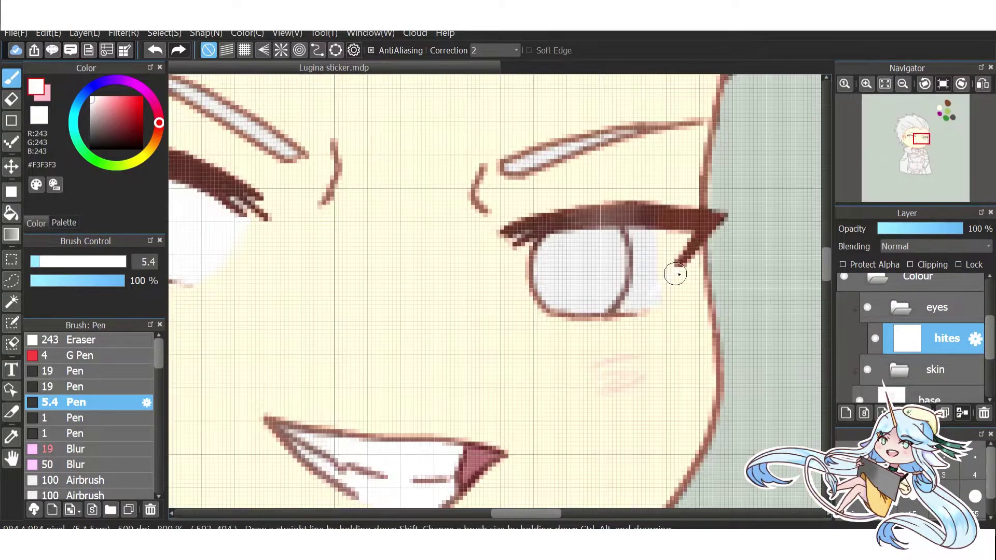
{"action": "scroll", "coordinate": [924, 337], "scroll_direction": "down", "scroll_amount": 3}
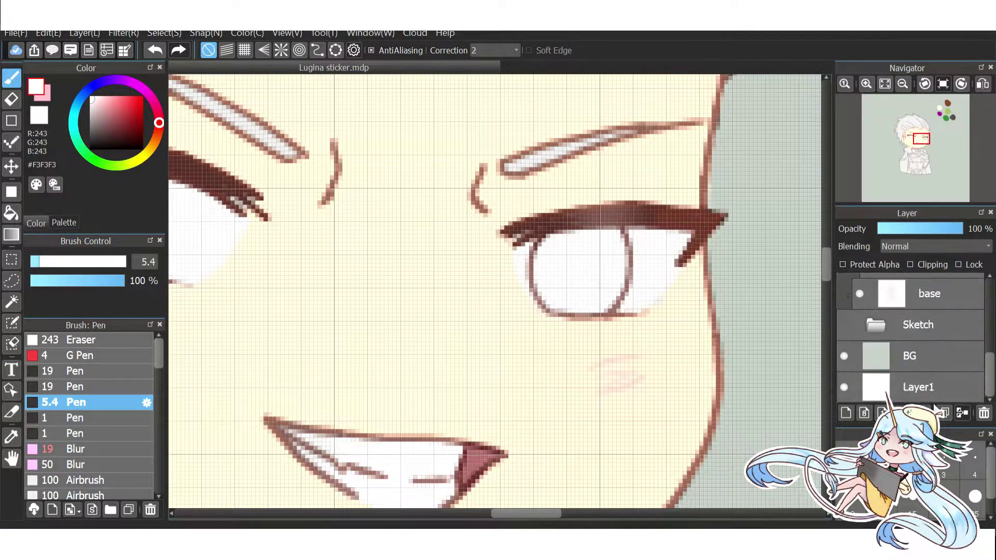
Touch up the skin around the left eye with #FEE5C5 on the skin base layer.
{"action": "scroll", "coordinate": [923, 338], "scroll_direction": "up", "scroll_amount": 2}
{"action": "left_click", "coordinate": [934, 363]}
{"action": "left_click_drag", "start_coordinate": [922, 139], "coordinate": [909, 136]}
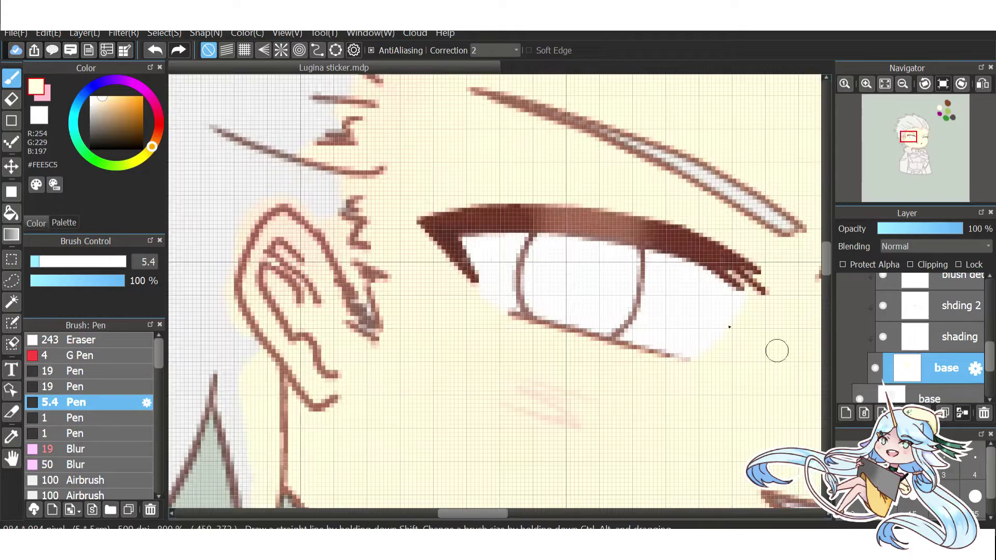
{"action": "scroll", "coordinate": [335, 242], "scroll_direction": "down", "scroll_amount": 3}
Shade the upper part of the eye whites with grey #D0D0D0 under Protect Alpha and soften it with Blur.
{"action": "left_click", "coordinate": [929, 280]}
{"action": "left_click", "coordinate": [76, 371]}
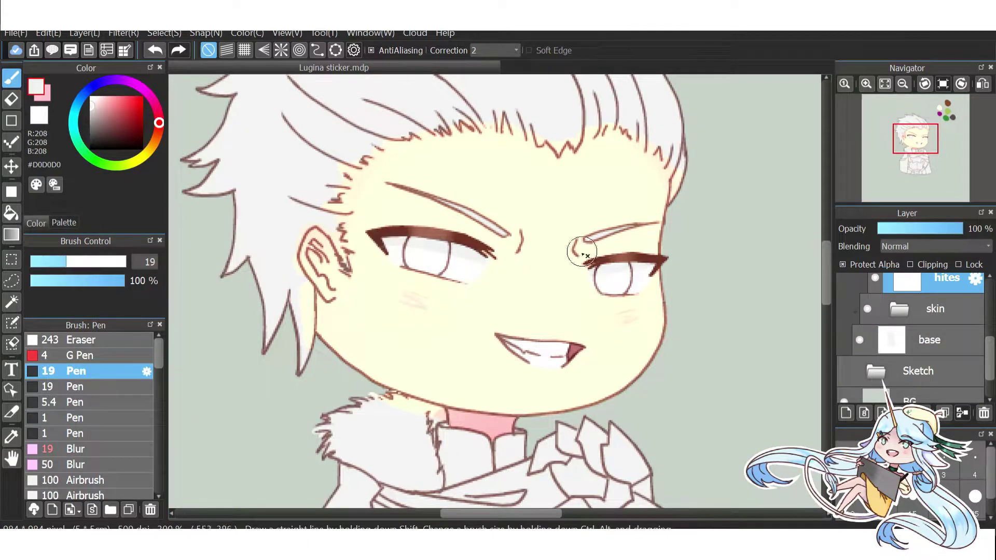
{"action": "left_click", "coordinate": [75, 449]}
{"action": "scroll", "coordinate": [539, 260], "scroll_direction": "up", "scroll_amount": 2}
{"action": "left_click", "coordinate": [842, 265]}
Add a layer named iris above the eye whites and sample green from the colour reference swatches.
{"action": "left_click", "coordinate": [75, 402]}
{"action": "scroll", "coordinate": [540, 242], "scroll_direction": "down", "scroll_amount": 1}
{"action": "scroll", "coordinate": [540, 242], "scroll_direction": "down", "scroll_amount": 2}
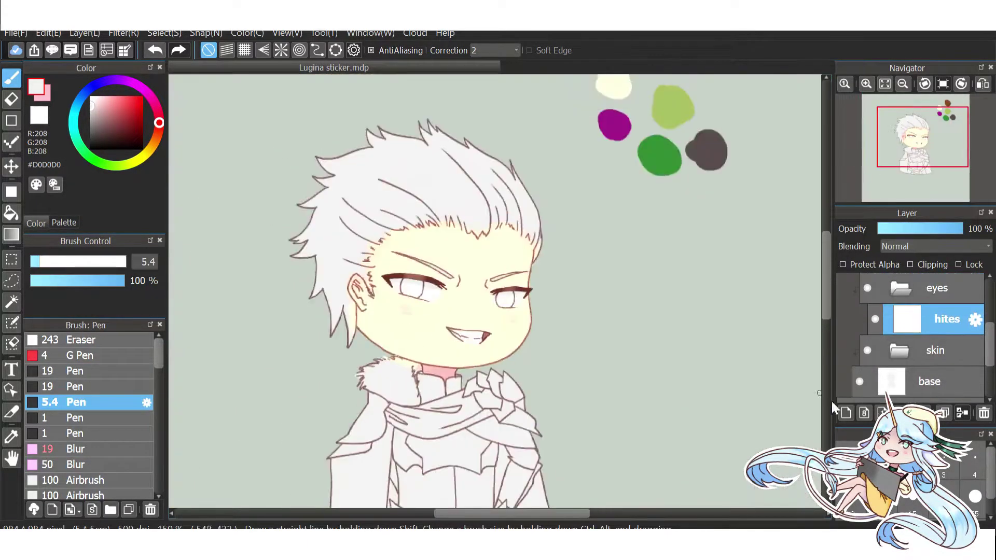
{"action": "left_click", "coordinate": [847, 413]}
{"action": "left_click", "coordinate": [661, 151], "text": "alt"}
{"action": "scroll", "coordinate": [499, 269], "scroll_direction": "up", "scroll_amount": 2}
{"action": "left_click", "coordinate": [976, 319]}
{"action": "type", "text": "iris"}
Fill both irises with light green #91A556 on the iris layer.
{"action": "scroll", "coordinate": [429, 270], "scroll_direction": "up", "scroll_amount": 1}
{"action": "mouse_move", "coordinate": [410, 312]}
{"action": "left_mouse_down"}
{"action": "mouse_move", "coordinate": [429, 270]}
{"action": "mouse_move", "coordinate": [400, 295]}
{"action": "mouse_move", "coordinate": [419, 305]}
{"action": "left_mouse_up"}
{"action": "scroll", "coordinate": [602, 302], "scroll_direction": "up", "scroll_amount": 1}
{"action": "left_click_drag", "start_coordinate": [570, 332], "coordinate": [602, 302]}
{"action": "scroll", "coordinate": [602, 302], "scroll_direction": "down", "scroll_amount": 4}
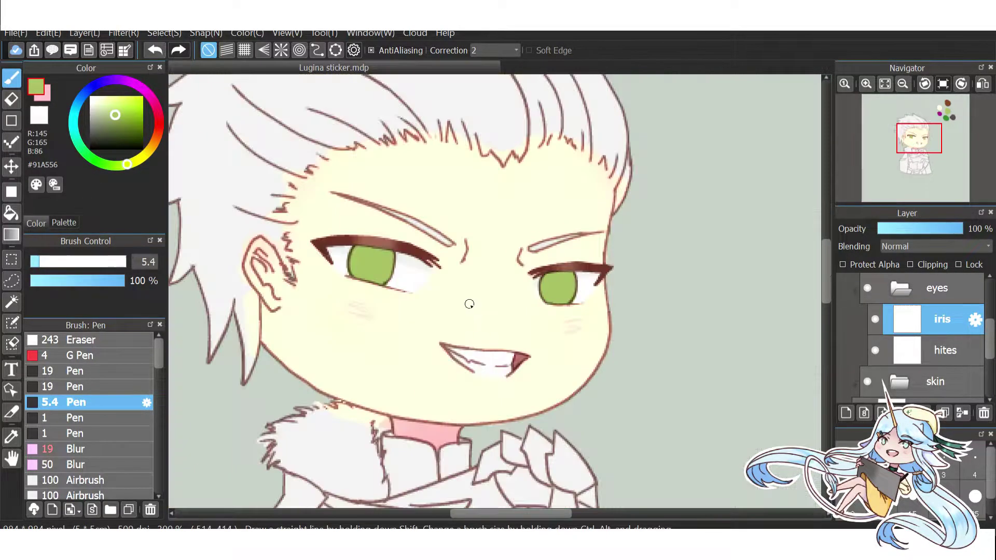
Shade the upper irises and pupils of both eyes with dark green #565F3E and soften the shading with Blur.
{"action": "scroll", "coordinate": [467, 307], "scroll_direction": "down", "scroll_amount": 1}
{"action": "left_click", "coordinate": [108, 129]}
{"action": "scroll", "coordinate": [562, 313], "scroll_direction": "up", "scroll_amount": 2}
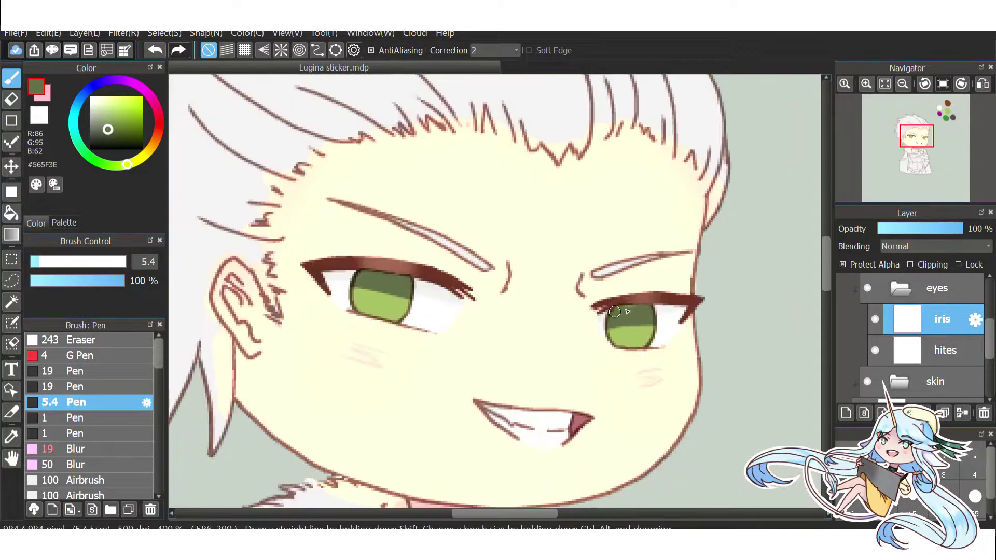
{"action": "left_click", "coordinate": [73, 449]}
{"action": "left_click", "coordinate": [843, 265]}
{"action": "scroll", "coordinate": [562, 313], "scroll_direction": "up", "scroll_amount": 2}
{"action": "left_click", "coordinate": [72, 402]}
{"action": "scroll", "coordinate": [352, 352], "scroll_direction": "down", "scroll_amount": 5}
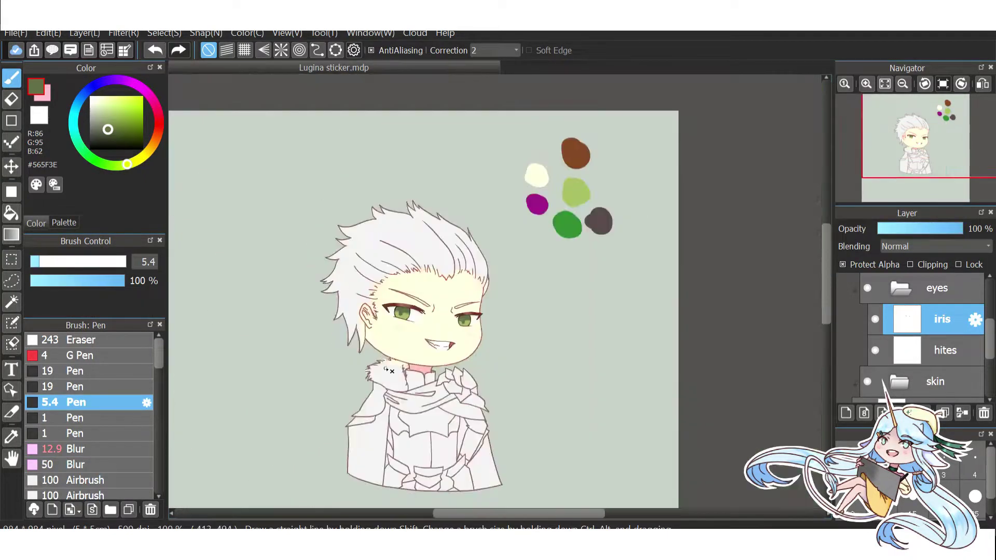
Add a clipped Overlay layer above iris and paint #DCD384 yellow highlights in the lower half of both irises.
{"action": "left_click", "coordinate": [846, 413]}
{"action": "left_click", "coordinate": [910, 264]}
{"action": "left_click", "coordinate": [937, 246]}
{"action": "left_click", "coordinate": [141, 157]}
{"action": "left_click", "coordinate": [110, 104]}
{"action": "scroll", "coordinate": [402, 361], "scroll_direction": "up", "scroll_amount": 3}
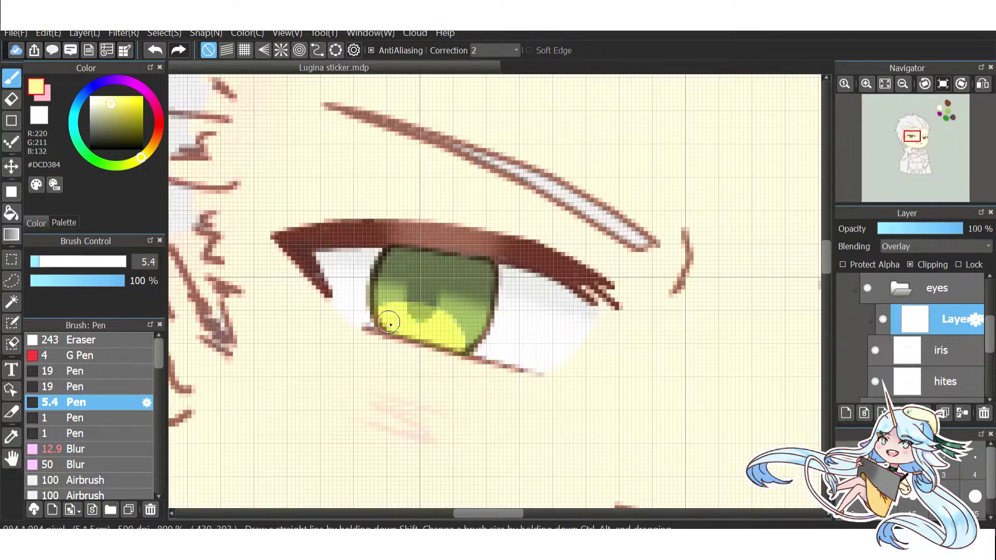
{"action": "scroll", "coordinate": [402, 362], "scroll_direction": "up", "scroll_amount": 1}
Test purple #8D5AB2 on the clipped Overlay layer above iris and paint small orange #E9B771 accents in the upper irises.
{"action": "left_click", "coordinate": [121, 79]}
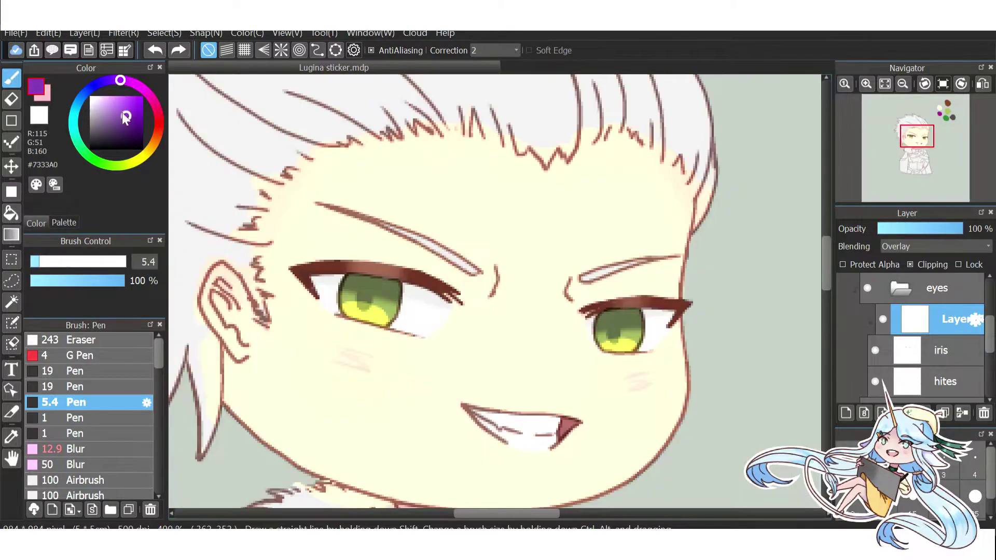
{"action": "left_click", "coordinate": [116, 112]}
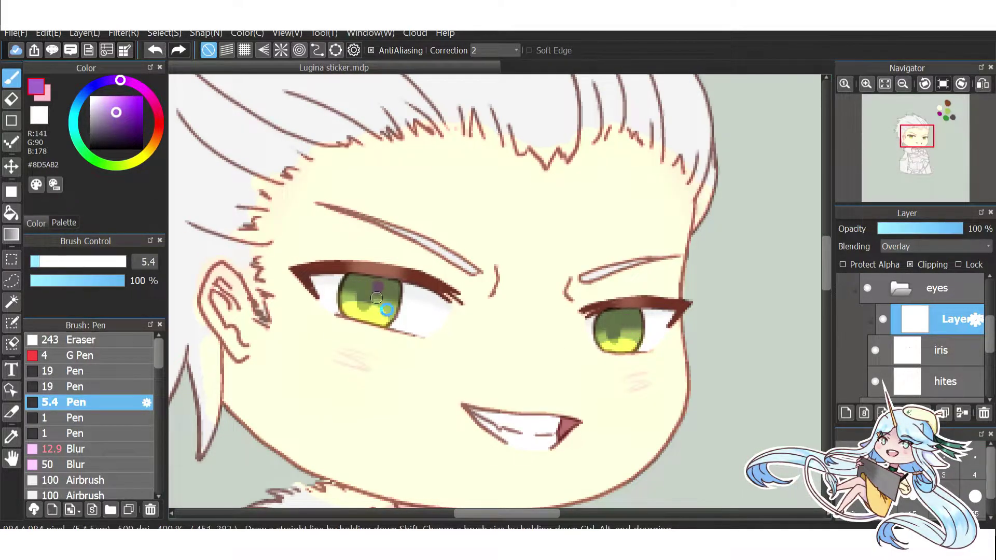
{"action": "scroll", "coordinate": [367, 284], "scroll_direction": "down", "scroll_amount": 1}
{"action": "left_click", "coordinate": [293, 285], "text": "alt"}
{"action": "scroll", "coordinate": [294, 286], "scroll_direction": "up", "scroll_amount": 3}
{"action": "scroll", "coordinate": [294, 285], "scroll_direction": "down", "scroll_amount": 4}
{"action": "left_click_drag", "start_coordinate": [990, 337], "coordinate": [990, 301]}
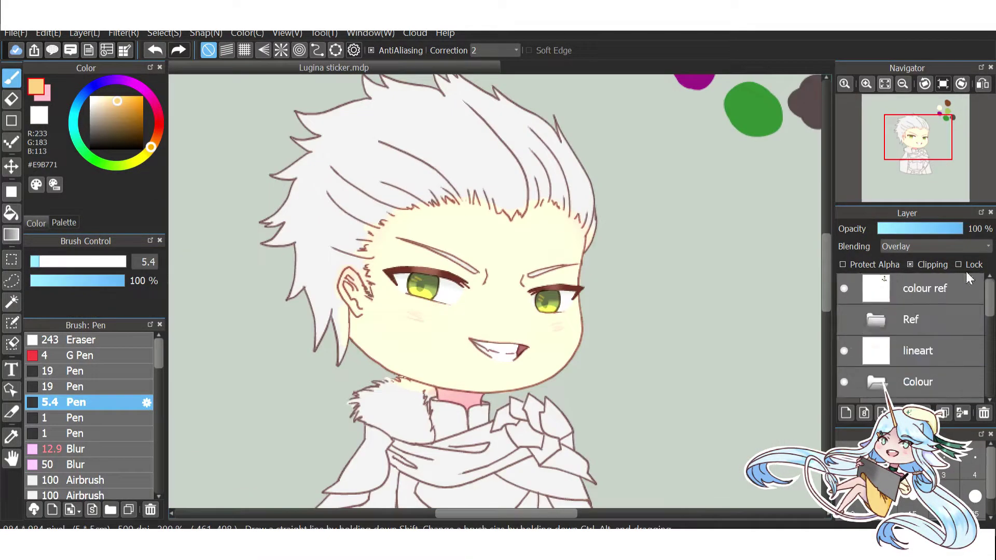
Add a layer directly below the colour ref layer and paint #F3F3F3 light reflections on both eyes.
{"action": "left_click", "coordinate": [846, 414]}
{"action": "left_click", "coordinate": [438, 283], "text": "alt"}
{"action": "scroll", "coordinate": [439, 283], "scroll_direction": "up", "scroll_amount": 3}
{"action": "scroll", "coordinate": [404, 276], "scroll_direction": "down", "scroll_amount": 1}
{"action": "scroll", "coordinate": [434, 285], "scroll_direction": "down", "scroll_amount": 5}
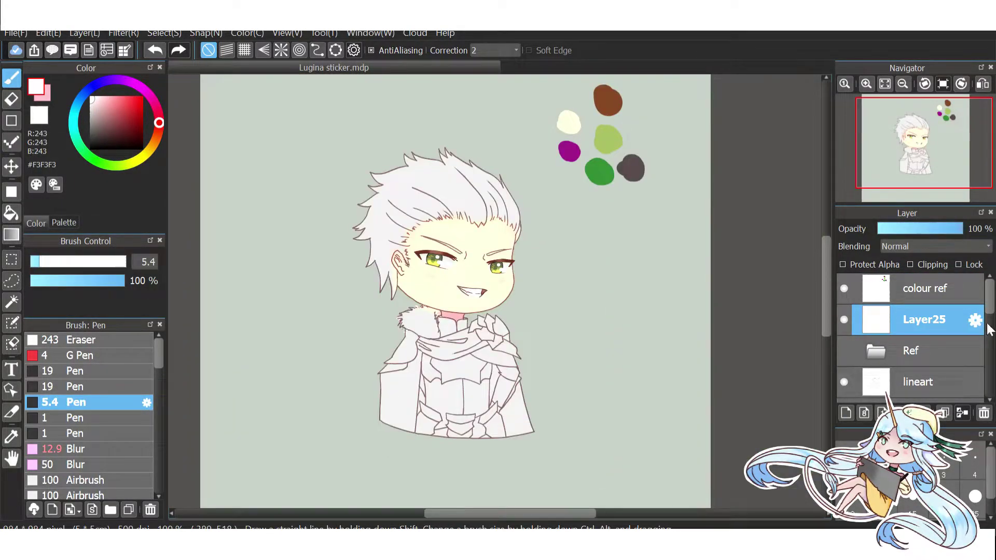
Add a layer named base in the hair folder and fill the hair with green #91A556 sampled from the swatches.
{"action": "scroll", "coordinate": [980, 337], "scroll_direction": "down", "scroll_amount": 2}
{"action": "scroll", "coordinate": [980, 359], "scroll_direction": "down", "scroll_amount": 1}
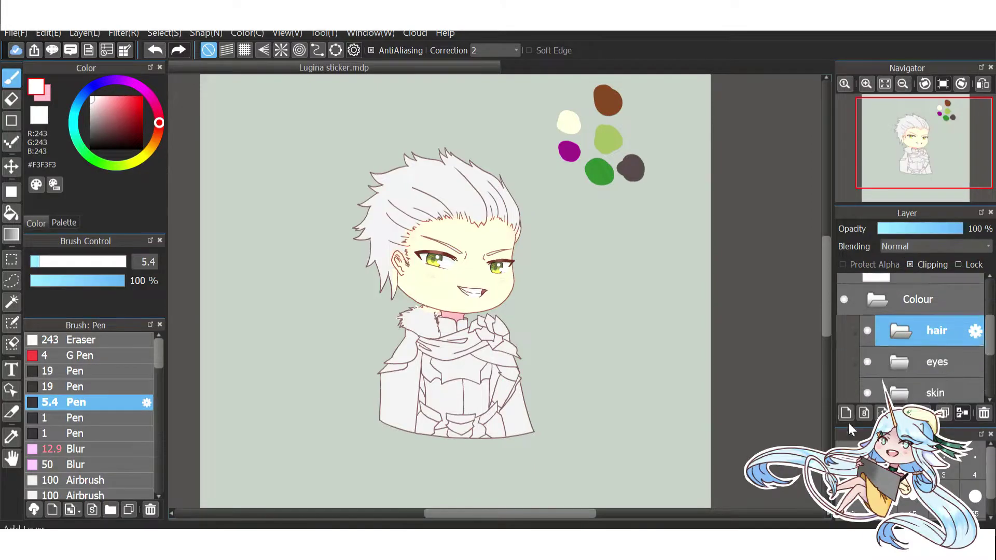
{"action": "left_click", "coordinate": [984, 361]}
{"action": "left_click", "coordinate": [608, 139], "text": "alt"}
{"action": "left_click", "coordinate": [12, 213]}
{"action": "left_click", "coordinate": [441, 197]}
Paint the unfilled hair gaps around the ear, temple and sideburn green with the 5.4 px Pen.
{"action": "scroll", "coordinate": [405, 259], "scroll_direction": "up", "scroll_amount": 1}
{"action": "scroll", "coordinate": [399, 270], "scroll_direction": "up", "scroll_amount": 2}
{"action": "mouse_move", "coordinate": [358, 311]}
{"action": "left_mouse_down"}
{"action": "mouse_move", "coordinate": [381, 438]}
{"action": "mouse_move", "coordinate": [401, 278]}
{"action": "mouse_move", "coordinate": [429, 289]}
{"action": "mouse_move", "coordinate": [474, 376]}
{"action": "mouse_move", "coordinate": [471, 411]}
{"action": "left_mouse_up"}
{"action": "scroll", "coordinate": [470, 294], "scroll_direction": "down", "scroll_amount": 1}
{"action": "mouse_move", "coordinate": [483, 262]}
{"action": "left_mouse_down"}
{"action": "mouse_move", "coordinate": [451, 250]}
{"action": "mouse_move", "coordinate": [449, 229]}
{"action": "left_mouse_up"}
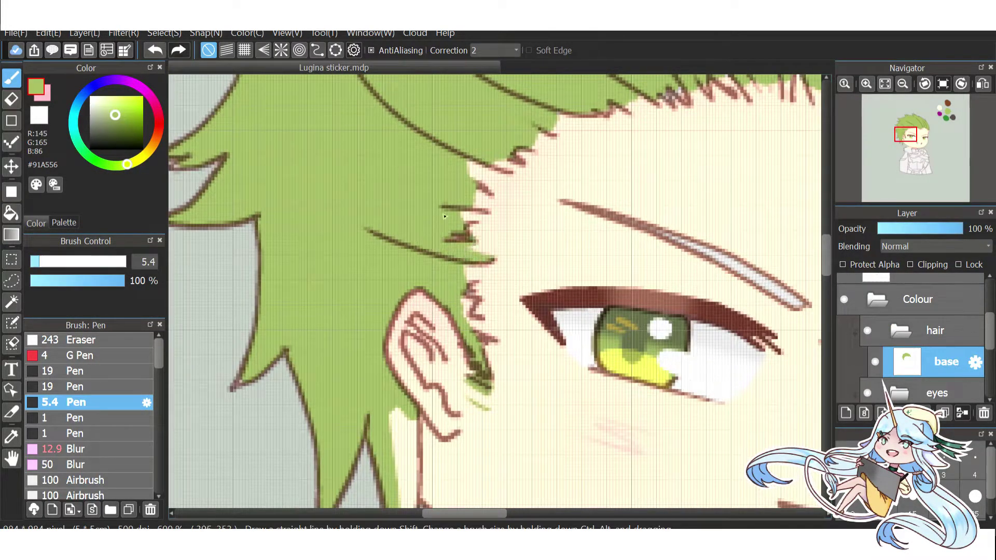
{"action": "mouse_move", "coordinate": [488, 198]}
{"action": "left_mouse_down"}
{"action": "mouse_move", "coordinate": [466, 169]}
{"action": "mouse_move", "coordinate": [509, 151]}
{"action": "left_mouse_up"}
{"action": "scroll", "coordinate": [542, 136], "scroll_direction": "down", "scroll_amount": 4}
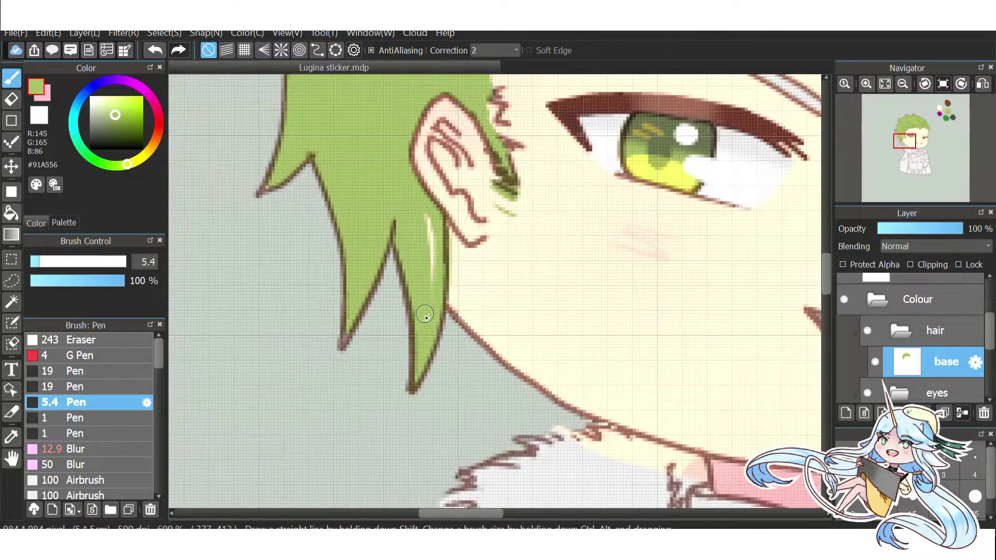
Set the larger Pen to size 29 and fill the forehead hairline tips and remaining hair gaps with the 5.4 px Pen.
{"action": "left_click", "coordinate": [72, 371]}
{"action": "left_click", "coordinate": [82, 262]}
{"action": "left_click", "coordinate": [52, 403]}
{"action": "scroll", "coordinate": [500, 241], "scroll_direction": "up", "scroll_amount": 4}
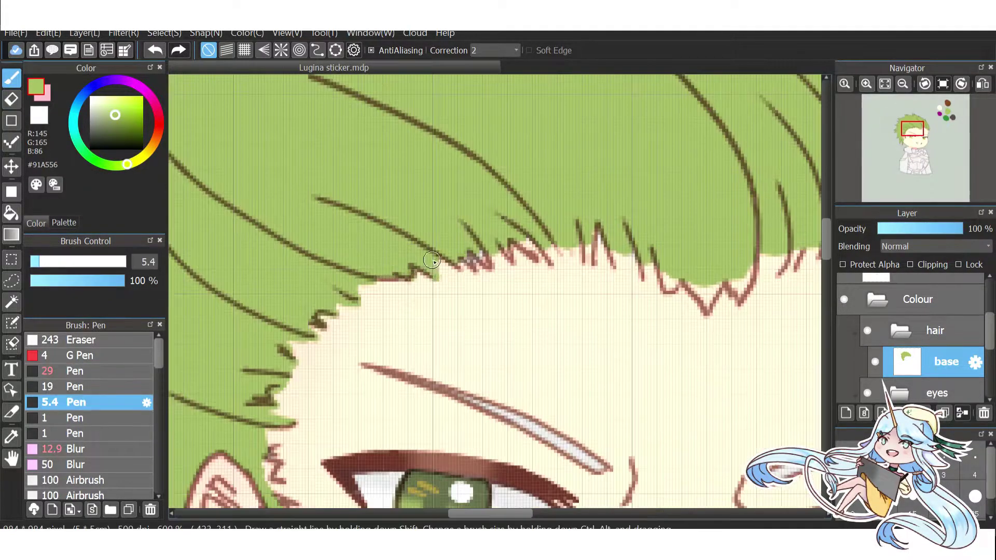
{"action": "left_click_drag", "start_coordinate": [641, 283], "coordinate": [685, 250]}
{"action": "scroll", "coordinate": [550, 244], "scroll_direction": "right", "scroll_amount": 3}
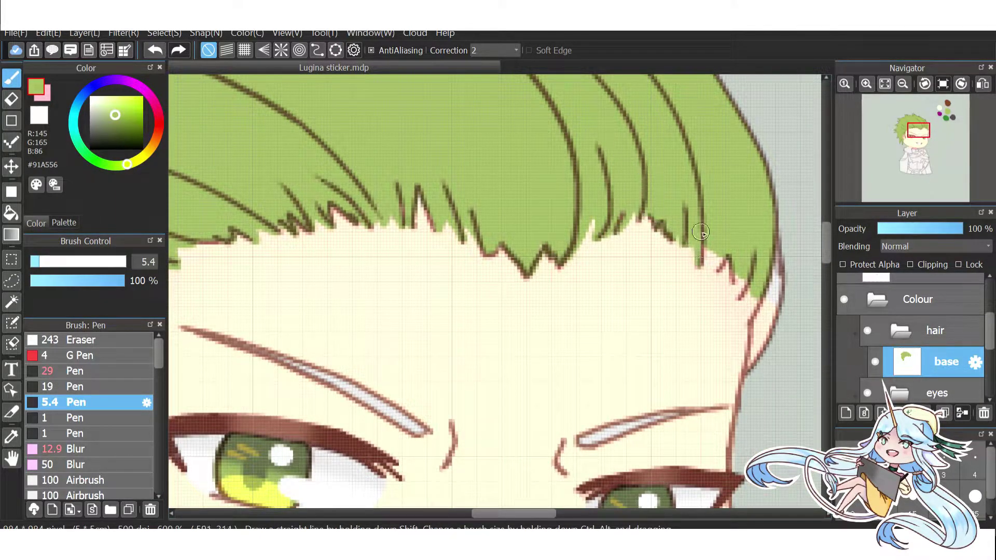
{"action": "scroll", "coordinate": [756, 260], "scroll_direction": "down", "scroll_amount": 3}
{"action": "scroll", "coordinate": [519, 233], "scroll_direction": "up", "scroll_amount": 2}
{"action": "scroll", "coordinate": [913, 333], "scroll_direction": "up", "scroll_amount": 1}
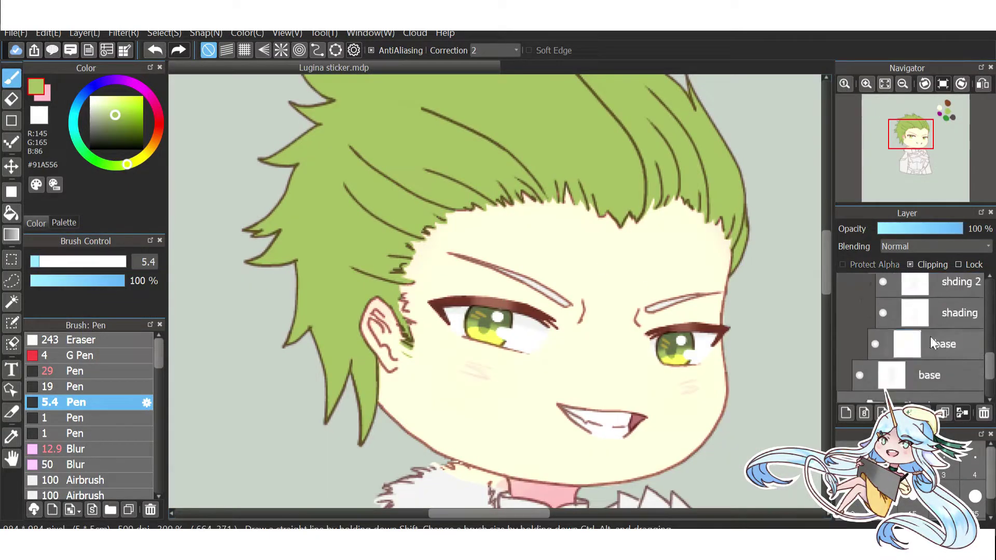
Touch up the skin along the hairline on the skin base layer and the green beside the ear on the hair base layer.
{"action": "left_click", "coordinate": [947, 344]}
{"action": "left_click", "coordinate": [533, 220], "text": "alt"}
{"action": "scroll", "coordinate": [533, 220], "scroll_direction": "up", "scroll_amount": 2}
{"action": "scroll", "coordinate": [534, 220], "scroll_direction": "down", "scroll_amount": 2}
{"action": "scroll", "coordinate": [961, 328], "scroll_direction": "down", "scroll_amount": 1}
{"action": "left_click", "coordinate": [947, 322]}
{"action": "left_click", "coordinate": [359, 291], "text": "alt"}
{"action": "scroll", "coordinate": [359, 291], "scroll_direction": "up", "scroll_amount": 3}
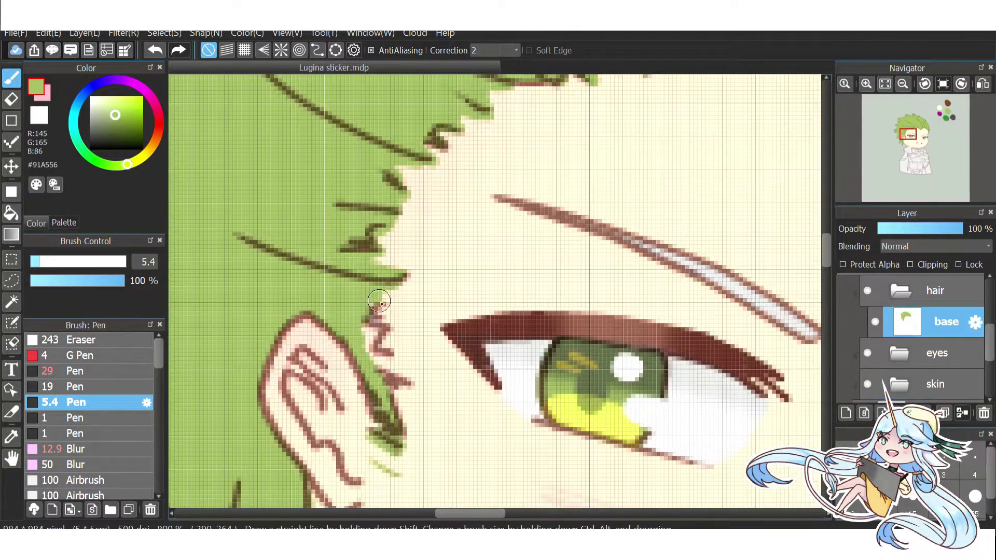
Add a clipped layer above the hair base, airbrush #829452 shading over the hair and soften it with a 63 px Blur.
{"action": "scroll", "coordinate": [375, 395], "scroll_direction": "down", "scroll_amount": 5}
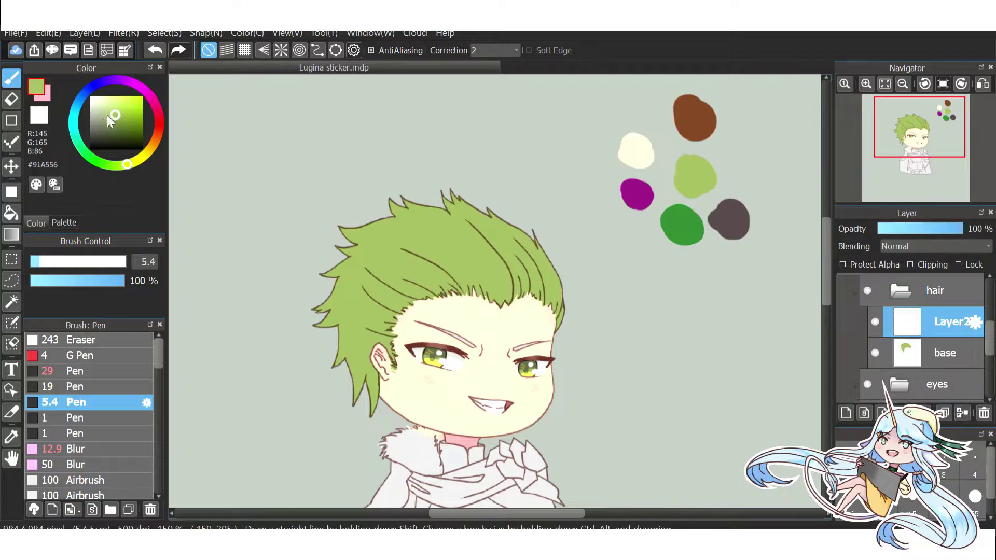
{"action": "key", "text": "b"}
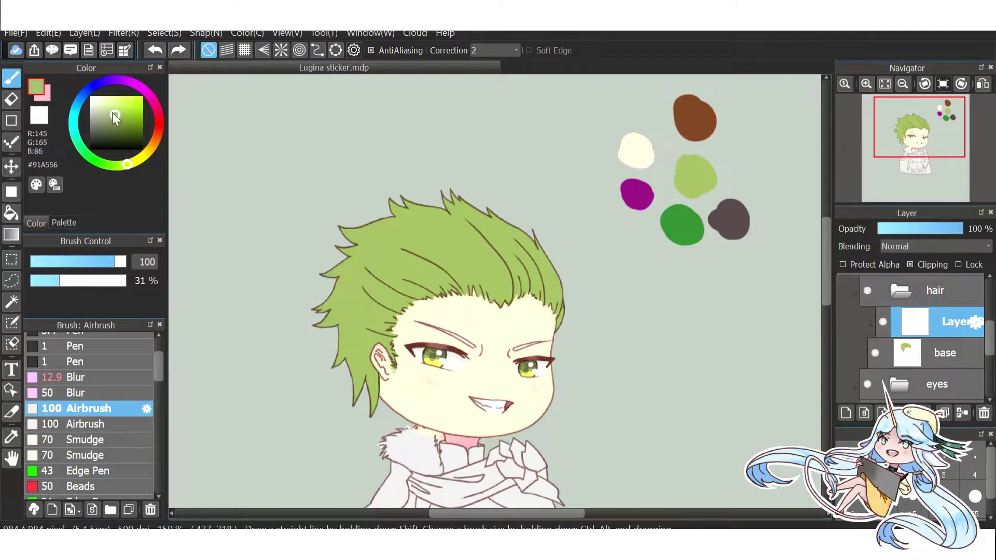
{"action": "left_click", "coordinate": [112, 120]}
{"action": "left_click_drag", "start_coordinate": [322, 244], "coordinate": [422, 178]}
{"action": "left_click_drag", "start_coordinate": [338, 290], "coordinate": [487, 290]}
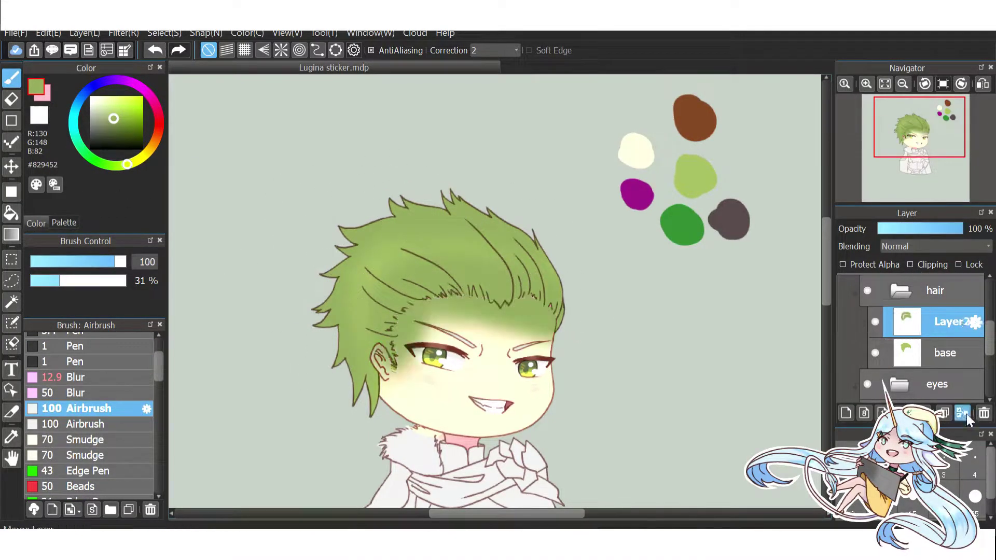
{"action": "left_click", "coordinate": [73, 393]}
{"action": "left_click", "coordinate": [98, 264]}
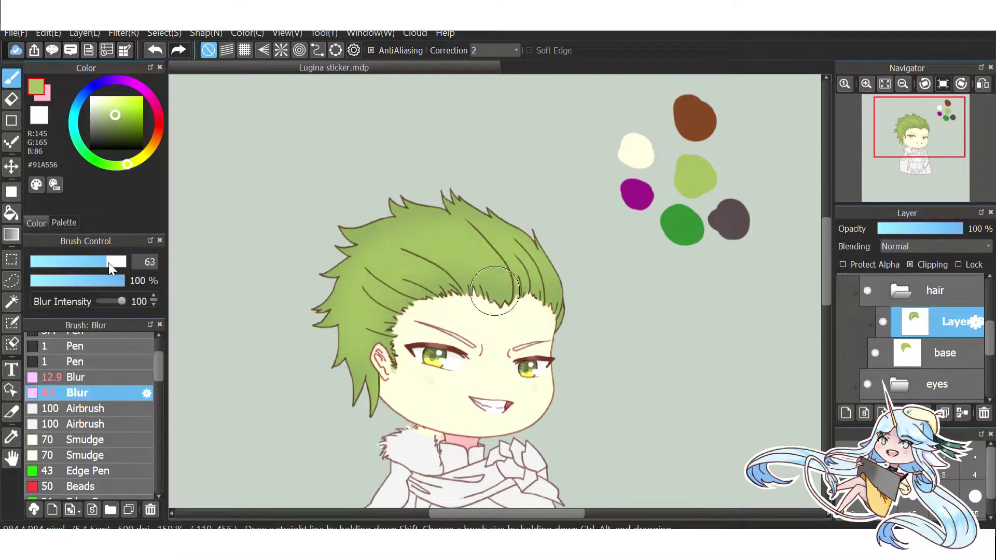
Add a second hair shading layer, airbrush more dark green over the hair and blend it with Blur at 72 px.
{"action": "key", "text": "ctrl+shift+n"}
{"action": "left_click", "coordinate": [120, 120]}
{"action": "left_click", "coordinate": [73, 408]}
{"action": "mouse_move", "coordinate": [408, 192]}
{"action": "left_mouse_down"}
{"action": "mouse_move", "coordinate": [346, 386]}
{"action": "mouse_move", "coordinate": [507, 298]}
{"action": "mouse_move", "coordinate": [397, 354]}
{"action": "mouse_move", "coordinate": [501, 280]}
{"action": "left_mouse_up"}
{"action": "left_click", "coordinate": [72, 377]}
{"action": "left_click", "coordinate": [73, 392]}
Fill both eyebrows with green #91A556 on the hair base layer using the 5.4 px Pen, erasing any overflow.
{"action": "left_click", "coordinate": [945, 384]}
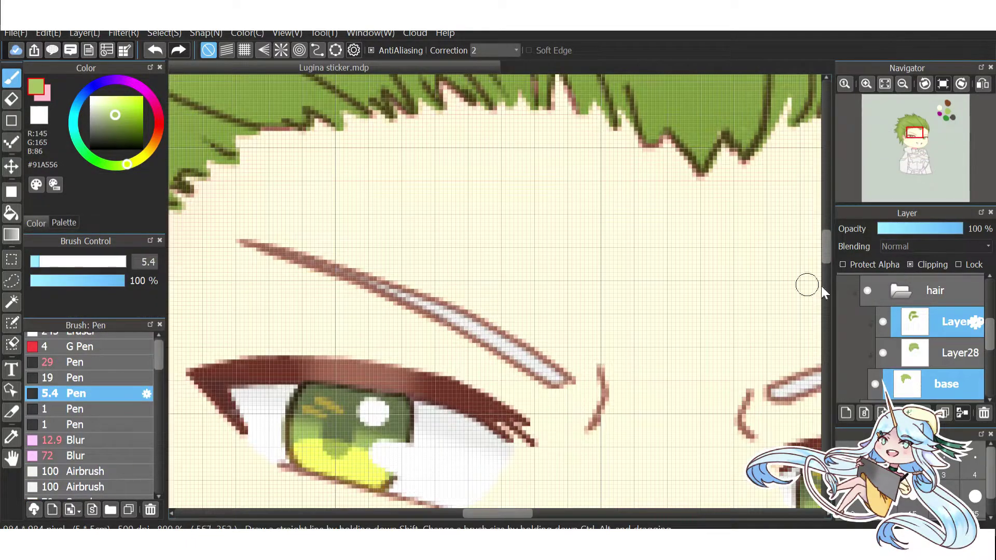
{"action": "mouse_move", "coordinate": [451, 311]}
{"action": "left_mouse_down"}
{"action": "mouse_move", "coordinate": [532, 362]}
{"action": "mouse_move", "coordinate": [362, 278]}
{"action": "mouse_move", "coordinate": [454, 317]}
{"action": "left_mouse_up"}
{"action": "scroll", "coordinate": [349, 291], "scroll_direction": "down", "scroll_amount": 3}
{"action": "scroll", "coordinate": [371, 265], "scroll_direction": "up", "scroll_amount": 2}
{"action": "key", "text": "e"}
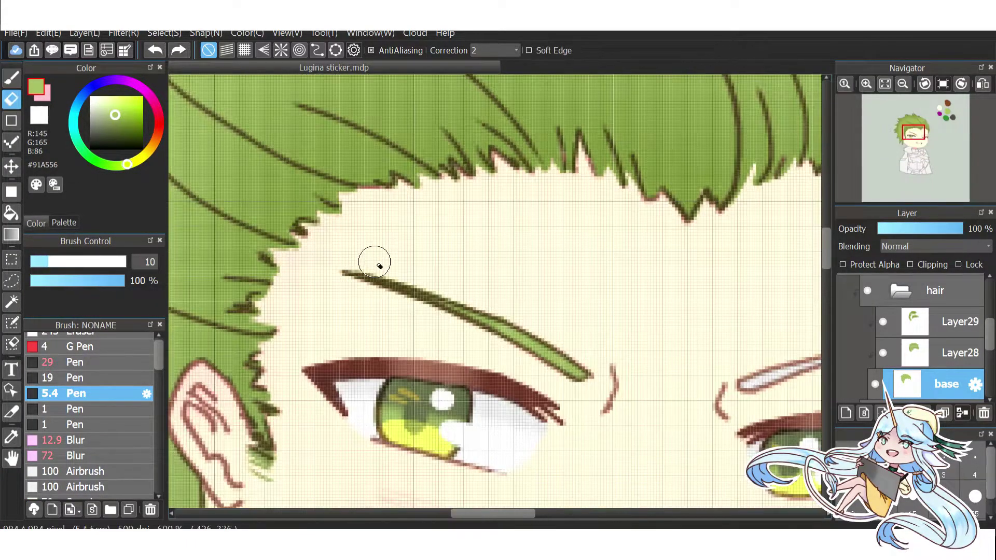
{"action": "scroll", "coordinate": [371, 265], "scroll_direction": "down", "scroll_amount": 1}
{"action": "key", "text": "b"}
{"action": "scroll", "coordinate": [445, 272], "scroll_direction": "up", "scroll_amount": 2}
{"action": "left_click_drag", "start_coordinate": [711, 285], "coordinate": [564, 320]}
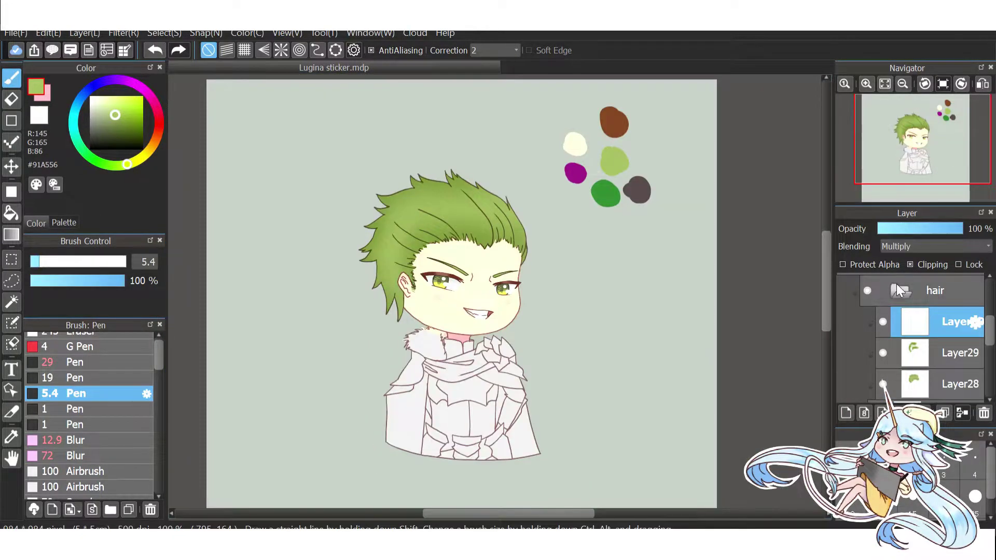
Paint #91A556 strand shadows from the far side of the head to the centre hairline on the clipped Multiply layer.
{"action": "scroll", "coordinate": [441, 260], "scroll_direction": "up", "scroll_amount": 4}
{"action": "scroll", "coordinate": [441, 260], "scroll_direction": "down", "scroll_amount": 3}
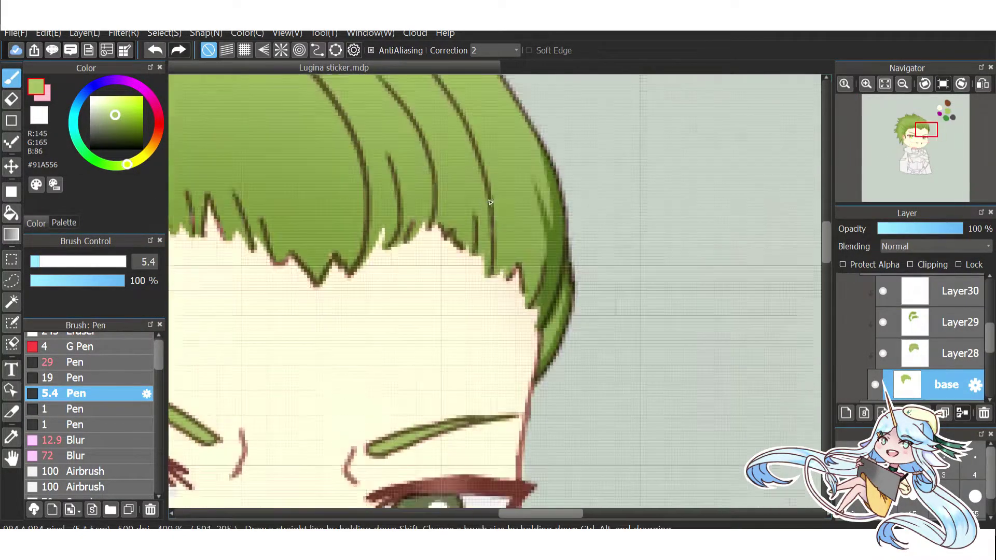
{"action": "scroll", "coordinate": [489, 202], "scroll_direction": "down", "scroll_amount": 3}
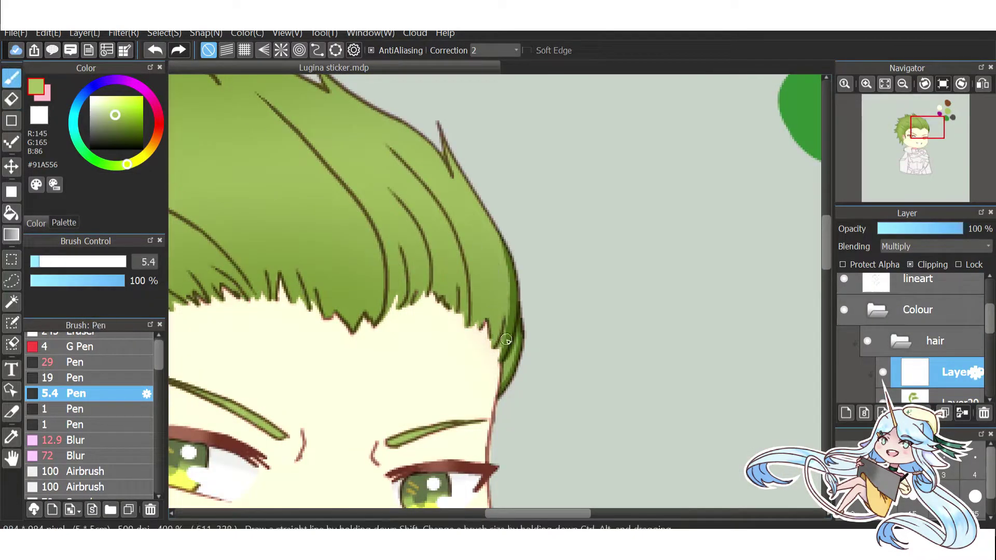
{"action": "scroll", "coordinate": [490, 336], "scroll_direction": "down", "scroll_amount": 1}
{"action": "scroll", "coordinate": [491, 340], "scroll_direction": "up", "scroll_amount": 1}
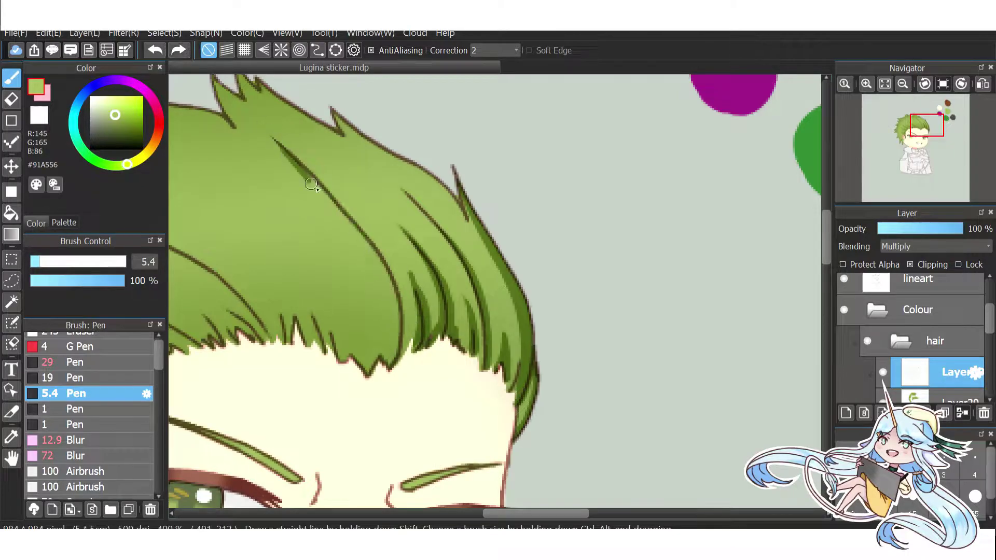
{"action": "key", "text": "ctrl+y"}
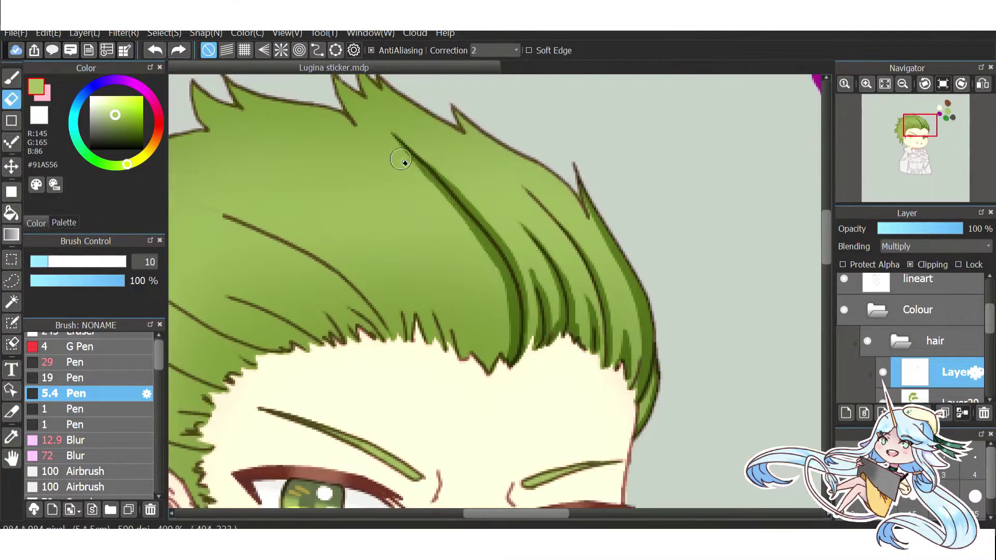
{"action": "key", "text": "b"}
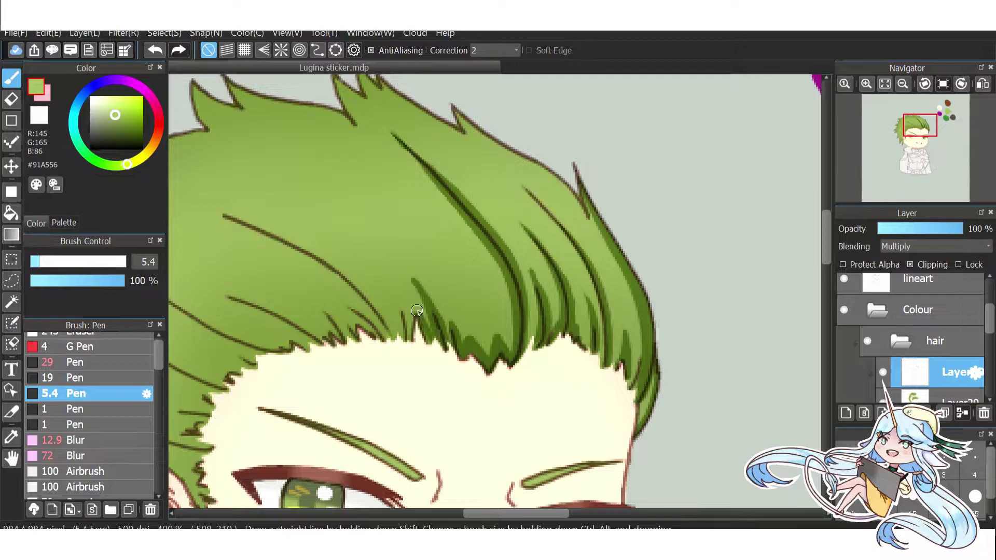
Extend the Multiply strand shadows with the 5.4 px Pen along the remaining hairline and strand lines down to the ear.
{"action": "scroll", "coordinate": [394, 340], "scroll_direction": "up", "scroll_amount": 3}
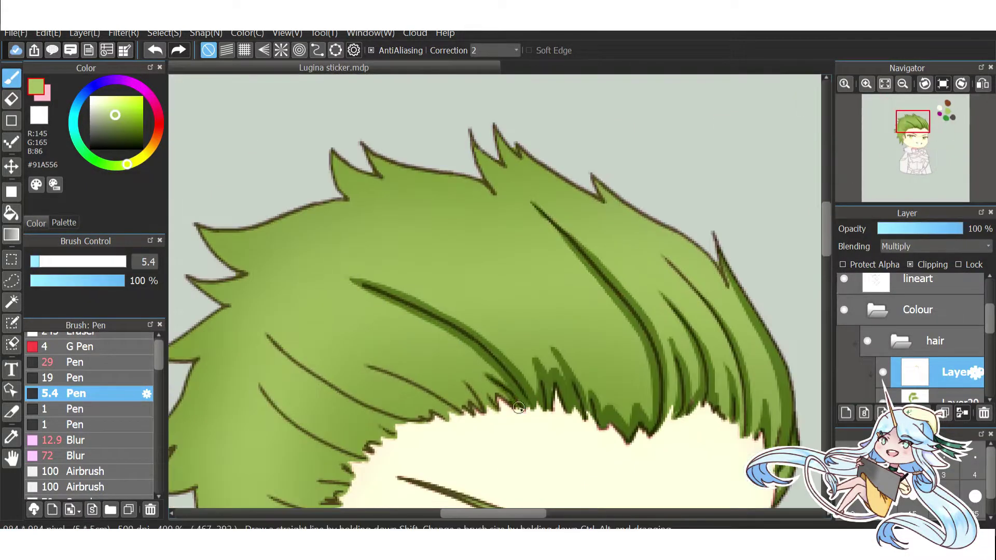
{"action": "left_click_drag", "start_coordinate": [338, 389], "coordinate": [264, 328]}
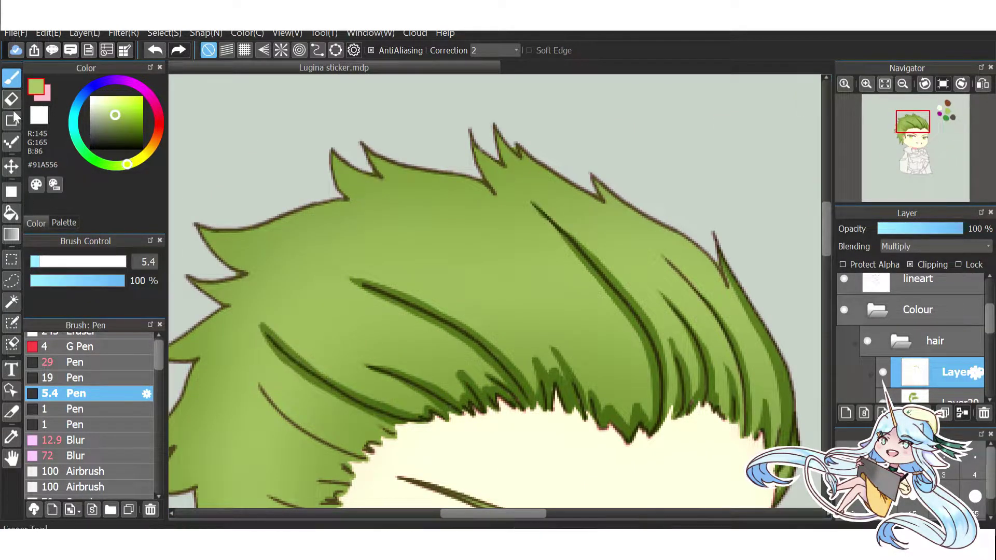
{"action": "key", "text": "b"}
{"action": "scroll", "coordinate": [349, 325], "scroll_direction": "down", "scroll_amount": 3}
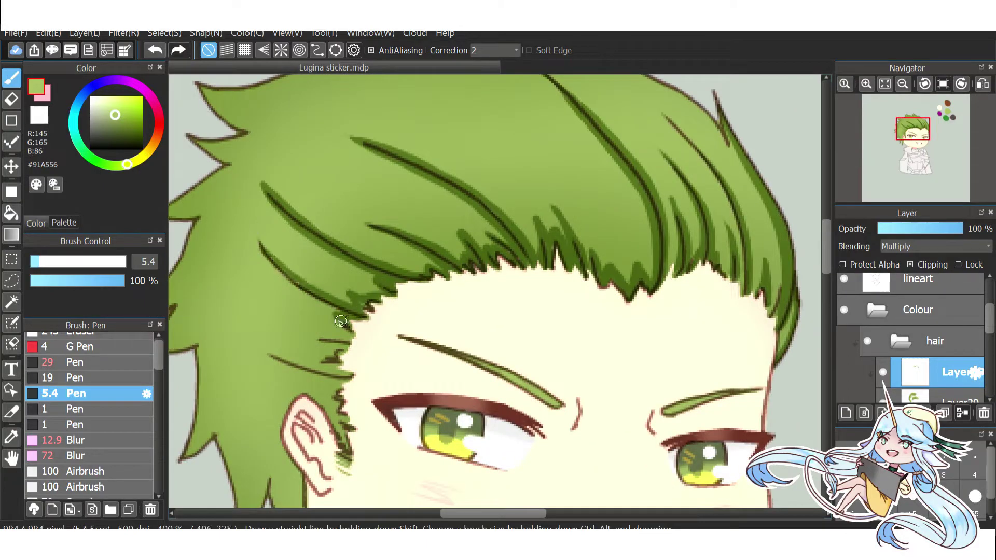
{"action": "scroll", "coordinate": [261, 344], "scroll_direction": "down", "scroll_amount": 4}
Drag out the hair strand shadows into tapered streaks with Smudge at 12.4 px and 65% opacity.
{"action": "left_click", "coordinate": [76, 456]}
{"action": "scroll", "coordinate": [30, 420], "scroll_direction": "down", "scroll_amount": 3}
{"action": "left_click", "coordinate": [83, 401]}
{"action": "scroll", "coordinate": [446, 303], "scroll_direction": "up", "scroll_amount": 4}
{"action": "left_click", "coordinate": [93, 281]}
{"action": "left_click_drag", "start_coordinate": [150, 420], "coordinate": [250, 372]}
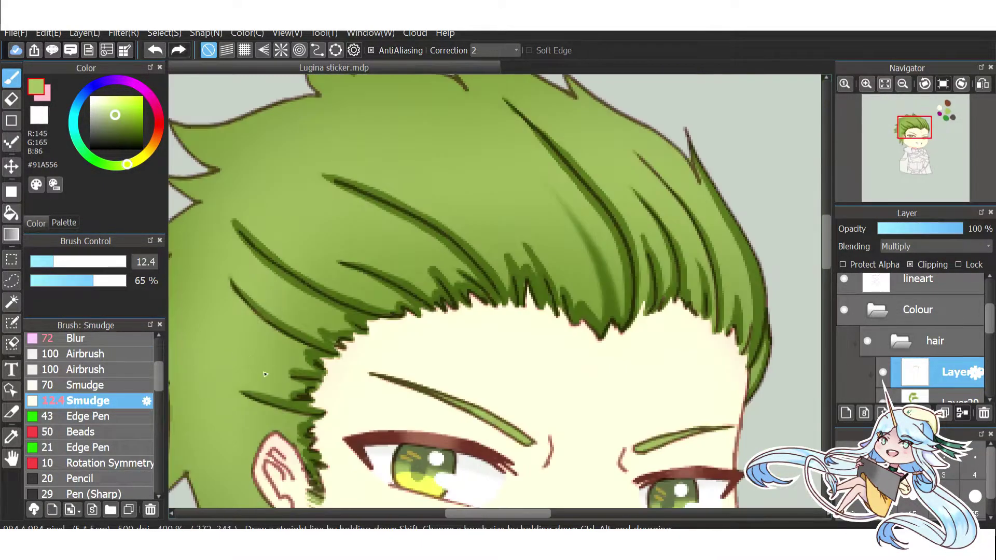
{"action": "scroll", "coordinate": [383, 273], "scroll_direction": "down", "scroll_amount": 4}
{"action": "scroll", "coordinate": [88, 395], "scroll_direction": "up", "scroll_amount": 2}
Soften the strand shadows with a 21 px Blur and refine them with the 12.4 px Smudge brush.
{"action": "left_click", "coordinate": [78, 372]}
{"action": "scroll", "coordinate": [345, 289], "scroll_direction": "up", "scroll_amount": 3}
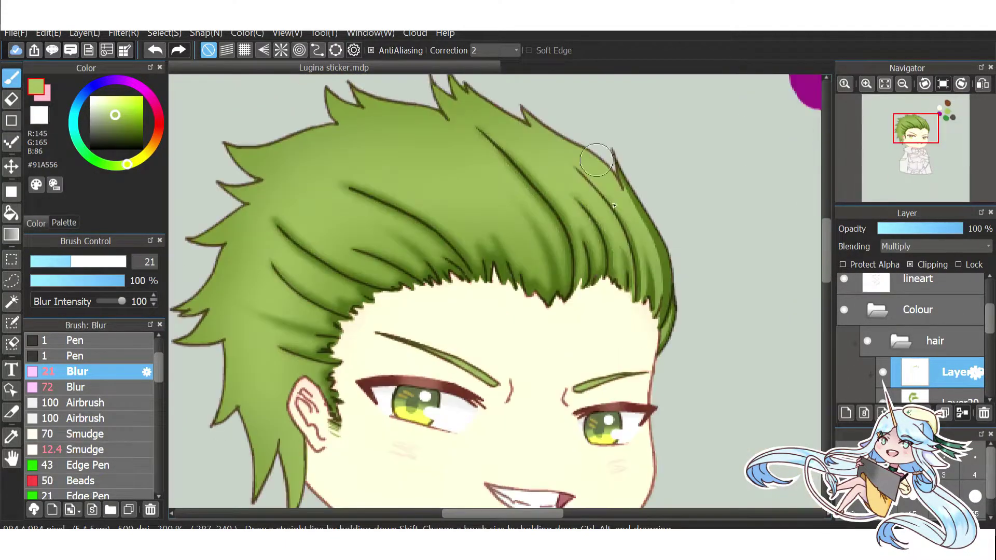
{"action": "scroll", "coordinate": [596, 160], "scroll_direction": "down", "scroll_amount": 4}
{"action": "left_click", "coordinate": [78, 449]}
{"action": "scroll", "coordinate": [394, 218], "scroll_direction": "up", "scroll_amount": 3}
{"action": "scroll", "coordinate": [402, 220], "scroll_direction": "down", "scroll_amount": 3}
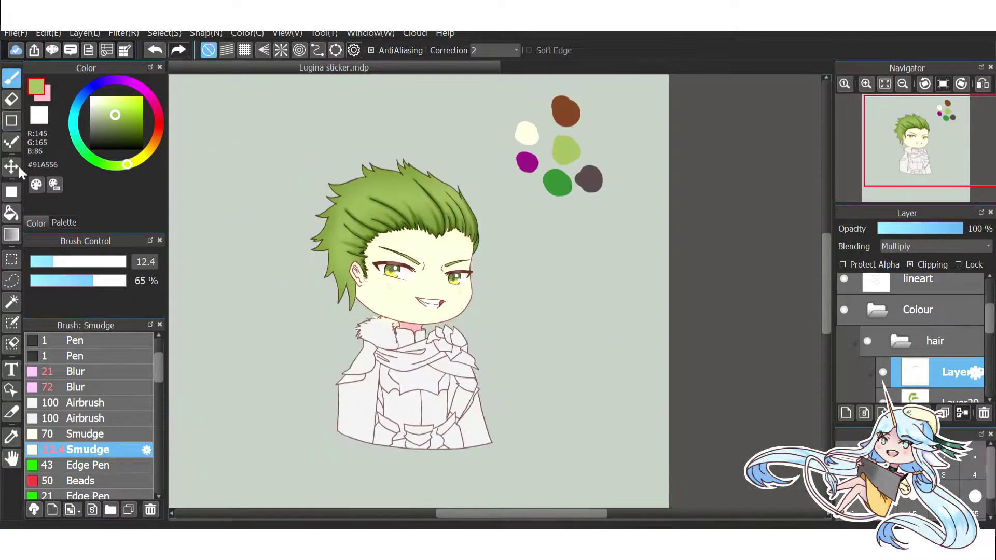
Paint Multiply shadows inside the hair's outer outline, from the top spikes down to the side and nape tips, with the 5.4 px Pen.
{"action": "scroll", "coordinate": [89, 394], "scroll_direction": "up", "scroll_amount": 3}
{"action": "left_click", "coordinate": [76, 379]}
{"action": "scroll", "coordinate": [409, 221], "scroll_direction": "up", "scroll_amount": 5}
{"action": "left_click_drag", "start_coordinate": [410, 223], "coordinate": [639, 381]}
{"action": "key", "text": "ctrl+z"}
{"action": "left_click_drag", "start_coordinate": [423, 249], "coordinate": [638, 379]}
{"action": "scroll", "coordinate": [444, 278], "scroll_direction": "down", "scroll_amount": 3}
{"action": "scroll", "coordinate": [280, 281], "scroll_direction": "up", "scroll_amount": 3}
{"action": "mouse_move", "coordinate": [501, 311]}
{"action": "left_mouse_down"}
{"action": "mouse_move", "coordinate": [513, 378]}
{"action": "mouse_move", "coordinate": [508, 350]}
{"action": "left_mouse_up"}
{"action": "scroll", "coordinate": [508, 350], "scroll_direction": "down", "scroll_amount": 2}
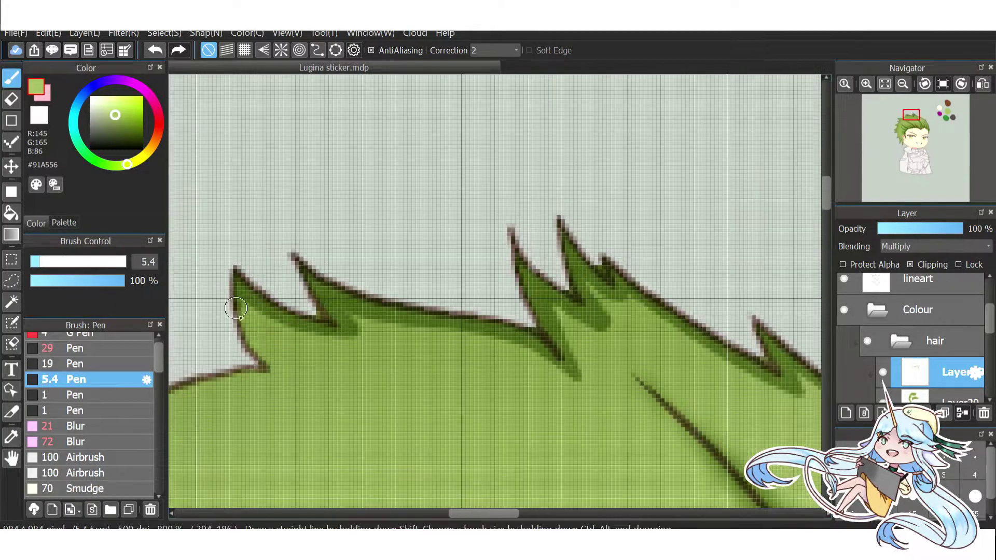
{"action": "scroll", "coordinate": [275, 358], "scroll_direction": "up", "scroll_amount": 4}
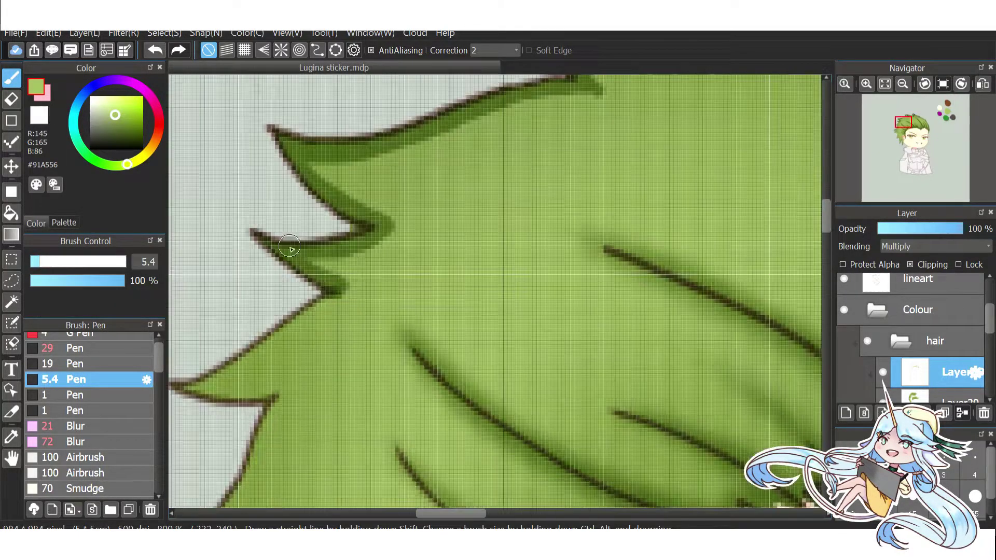
{"action": "scroll", "coordinate": [293, 345], "scroll_direction": "down", "scroll_amount": 2}
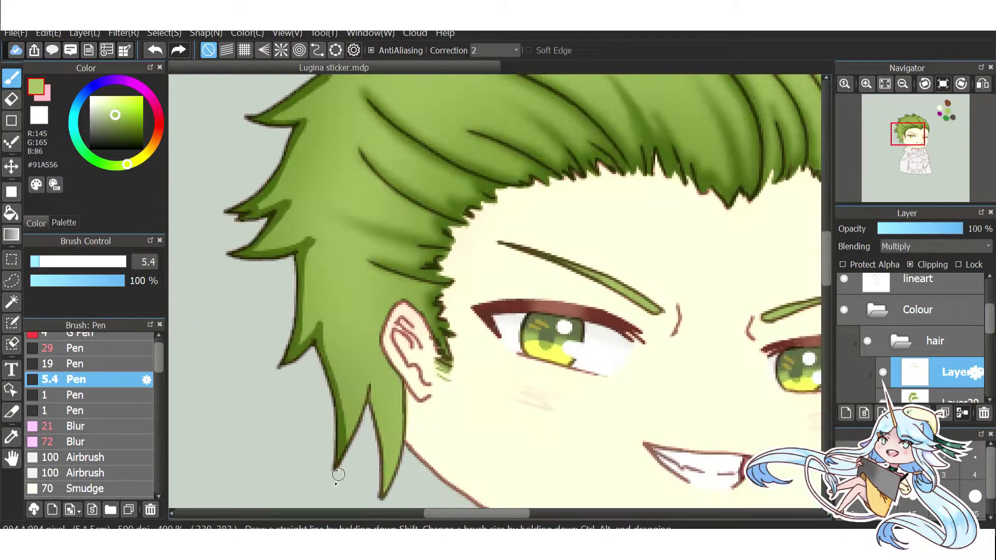
Blend the outer hair tip shadows inward with Smudge at 65% opacity, reducing the brush to 9.8 px.
{"action": "left_click", "coordinate": [83, 488]}
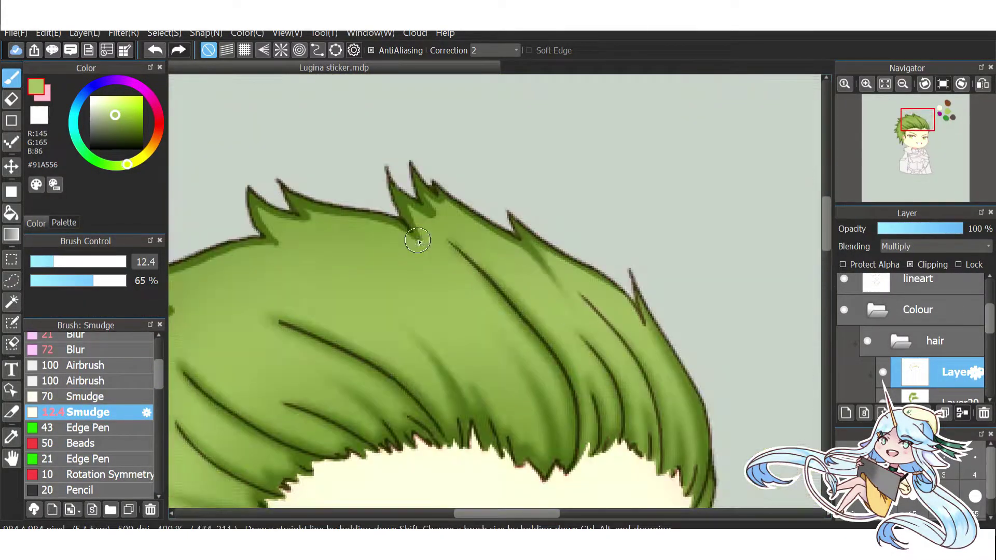
{"action": "left_click_drag", "start_coordinate": [275, 260], "coordinate": [458, 164]}
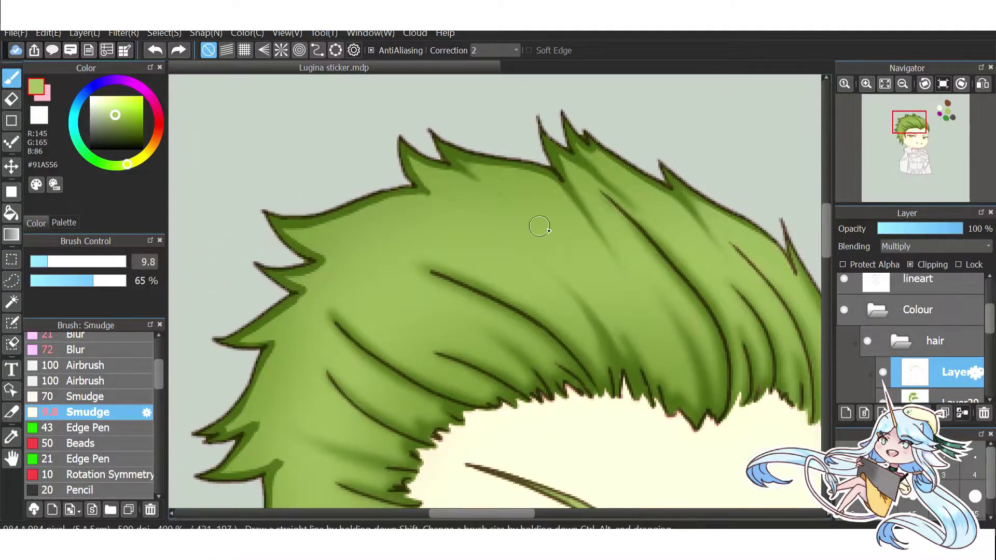
{"action": "scroll", "coordinate": [262, 348], "scroll_direction": "down", "scroll_amount": 4}
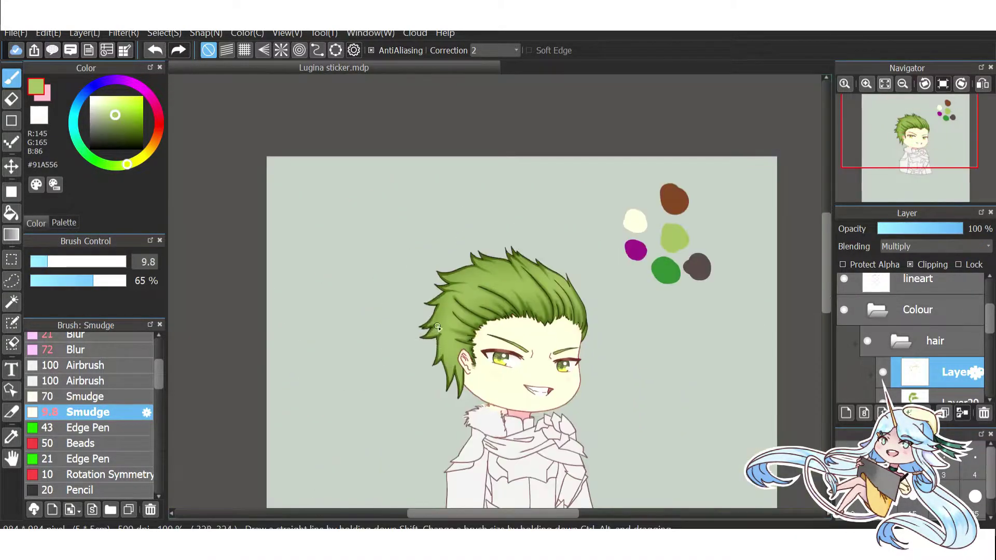
Add a clipped layer above the hair shading, set it to Add, and paint pale yellow highlight patches across the strands.
{"action": "scroll", "coordinate": [446, 233], "scroll_direction": "up", "scroll_amount": 5}
{"action": "scroll", "coordinate": [395, 388], "scroll_direction": "down", "scroll_amount": 4}
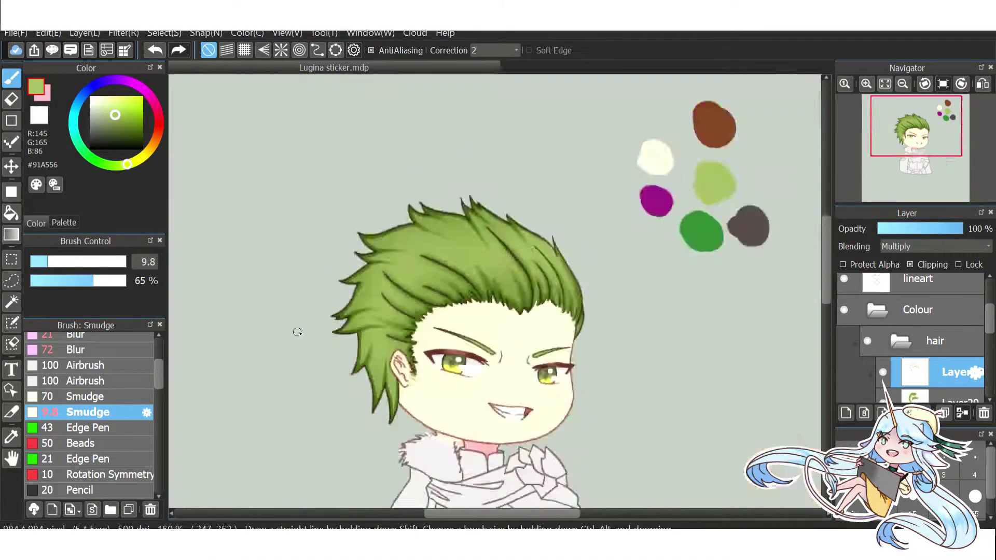
{"action": "key", "text": "b"}
{"action": "scroll", "coordinate": [457, 108], "scroll_direction": "down", "scroll_amount": 3}
{"action": "scroll", "coordinate": [912, 247], "scroll_direction": "down", "scroll_amount": 6}
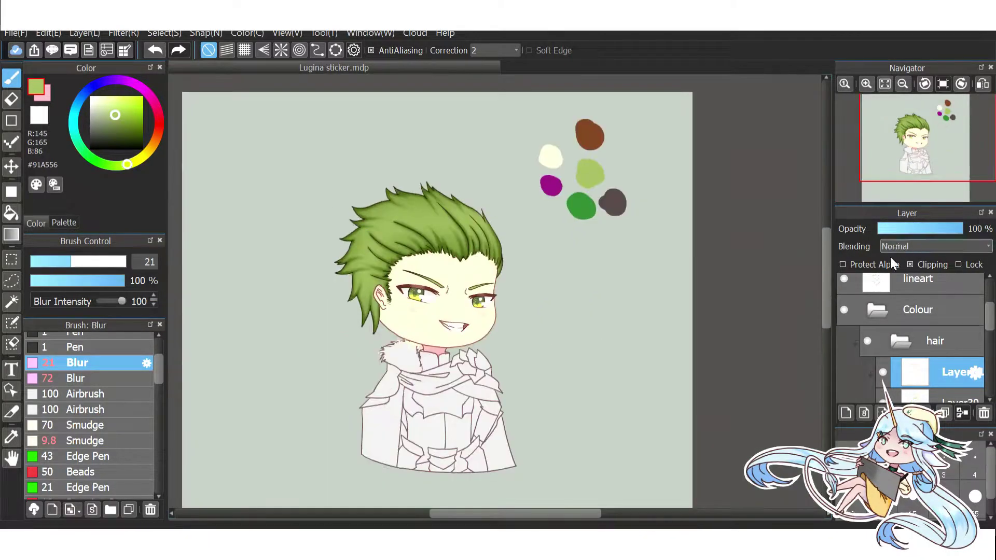
{"action": "scroll", "coordinate": [394, 259], "scroll_direction": "up", "scroll_amount": 3}
{"action": "scroll", "coordinate": [78, 416], "scroll_direction": "up", "scroll_amount": 2}
{"action": "left_click", "coordinate": [72, 375]}
{"action": "left_click_drag", "start_coordinate": [467, 206], "coordinate": [446, 217]}
{"action": "mouse_move", "coordinate": [431, 205]}
{"action": "left_mouse_down"}
{"action": "mouse_move", "coordinate": [311, 265]}
{"action": "mouse_move", "coordinate": [273, 324]}
{"action": "mouse_move", "coordinate": [309, 262]}
{"action": "mouse_move", "coordinate": [265, 259]}
{"action": "left_mouse_up"}
{"action": "key", "text": "ctrl+z"}
{"action": "key", "text": "ctrl+z"}
Pull the hair highlights near the ear and temple into tapered streaks with the Smudge brushes, using 22 px at 33% opacity.
{"action": "scroll", "coordinate": [88, 415], "scroll_direction": "down", "scroll_amount": 3}
{"action": "left_click", "coordinate": [88, 455]}
{"action": "scroll", "coordinate": [291, 291], "scroll_direction": "up", "scroll_amount": 3}
{"action": "left_click", "coordinate": [60, 283]}
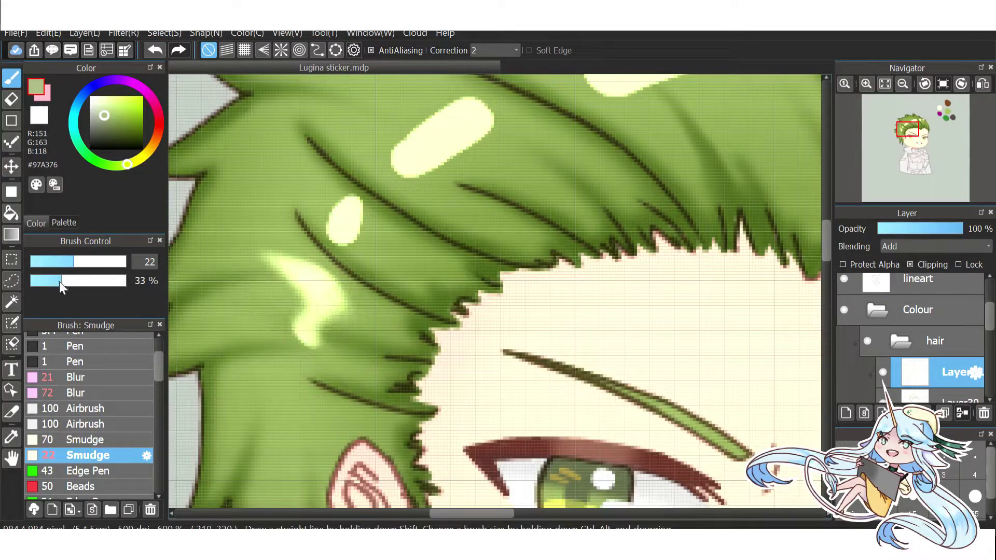
{"action": "scroll", "coordinate": [220, 257], "scroll_direction": "down", "scroll_amount": 3}
{"action": "left_click", "coordinate": [88, 440]}
{"action": "left_click", "coordinate": [97, 282]}
{"action": "left_click", "coordinate": [89, 455]}
{"action": "mouse_move", "coordinate": [358, 272]}
{"action": "left_mouse_down"}
{"action": "mouse_move", "coordinate": [337, 242]}
{"action": "mouse_move", "coordinate": [363, 270]}
{"action": "left_mouse_up"}
Smear the highlight patches on the upper hair into jagged, glossy streaks with Smudge at 36 px and 42% opacity.
{"action": "left_click", "coordinate": [78, 393]}
{"action": "left_click", "coordinate": [89, 440]}
{"action": "left_click_drag", "start_coordinate": [437, 198], "coordinate": [401, 175]}
{"action": "left_click_drag", "start_coordinate": [422, 242], "coordinate": [363, 197]}
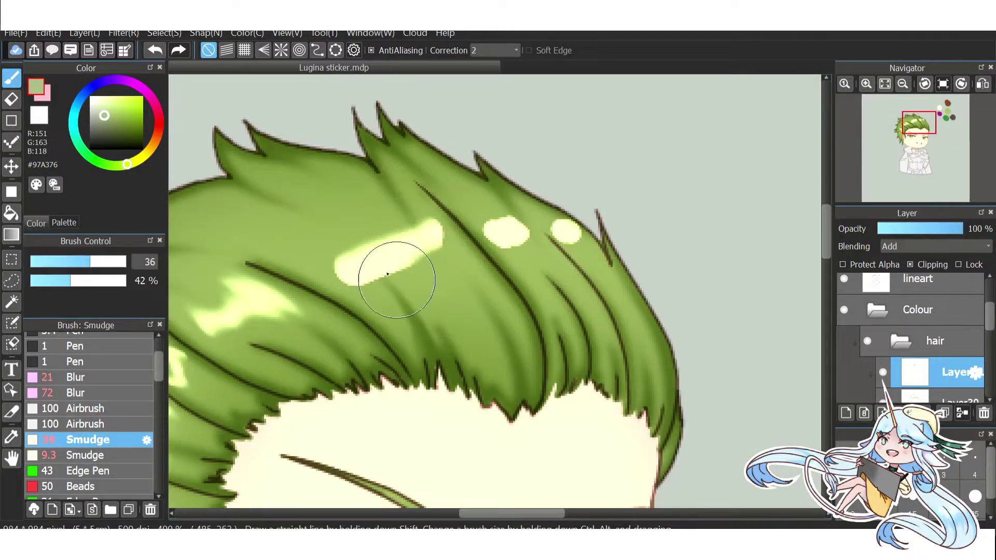
{"action": "mouse_move", "coordinate": [389, 267]}
{"action": "left_mouse_down"}
{"action": "mouse_move", "coordinate": [318, 207]}
{"action": "mouse_move", "coordinate": [424, 223]}
{"action": "left_mouse_up"}
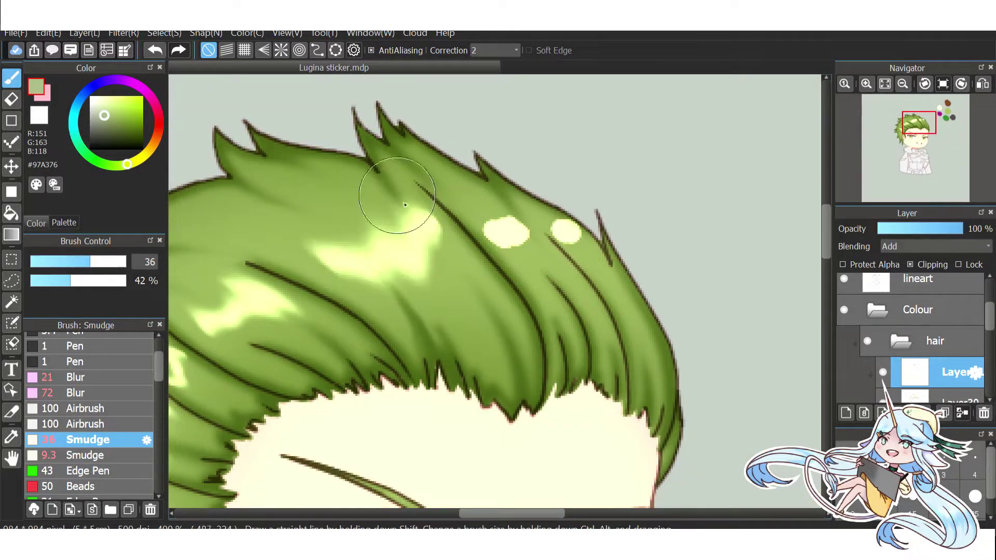
Lower the hair highlight layer's opacity to 50% and soften the highlights with the 21 px Blur.
{"action": "left_click_drag", "start_coordinate": [949, 236], "coordinate": [934, 240]}
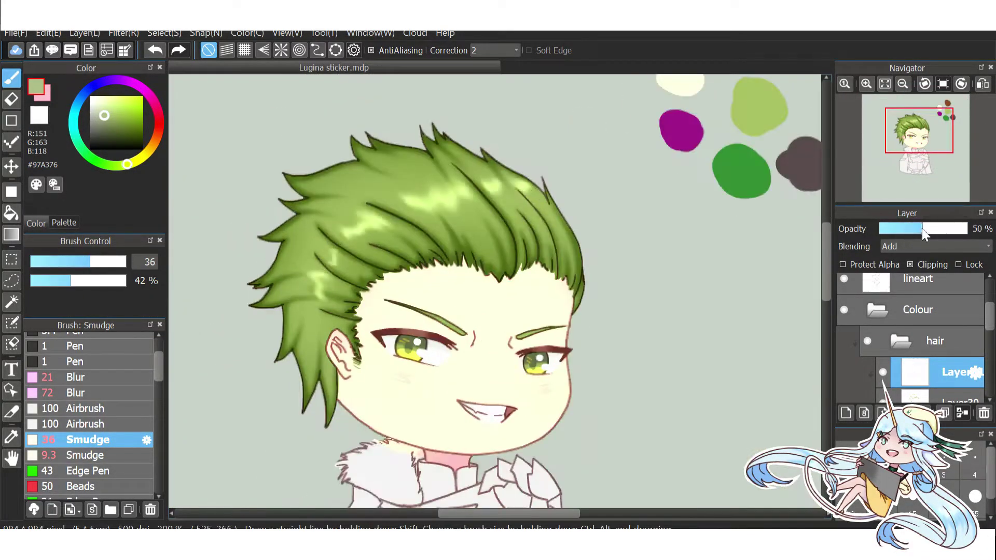
{"action": "left_click", "coordinate": [78, 377]}
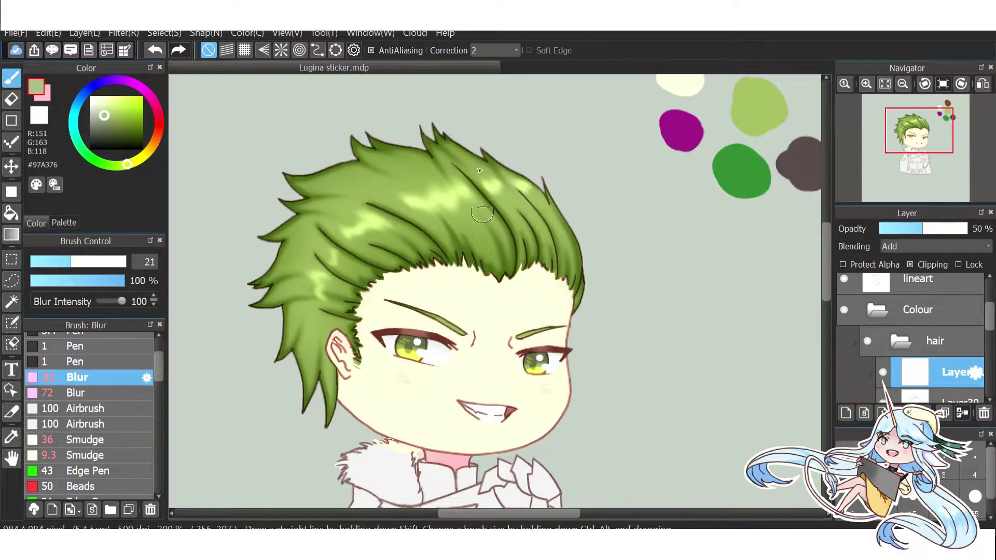
{"action": "key", "text": "ctrl+minus"}
Colour the collar and waist green on a base layer in a shirt folder and paint yellow-green trim lines with the 10 px Pen.
{"action": "left_click", "coordinate": [900, 413]}
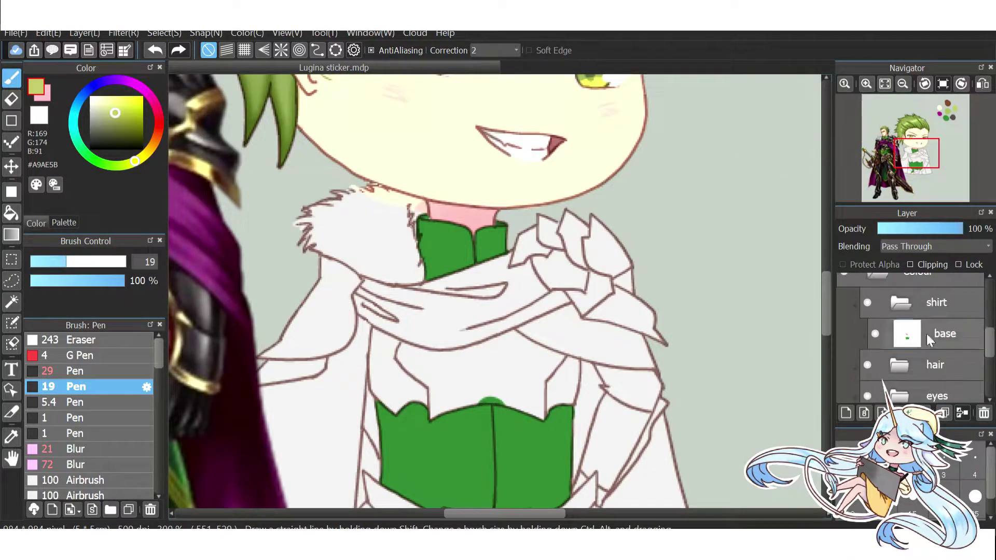
{"action": "left_click", "coordinate": [926, 334]}
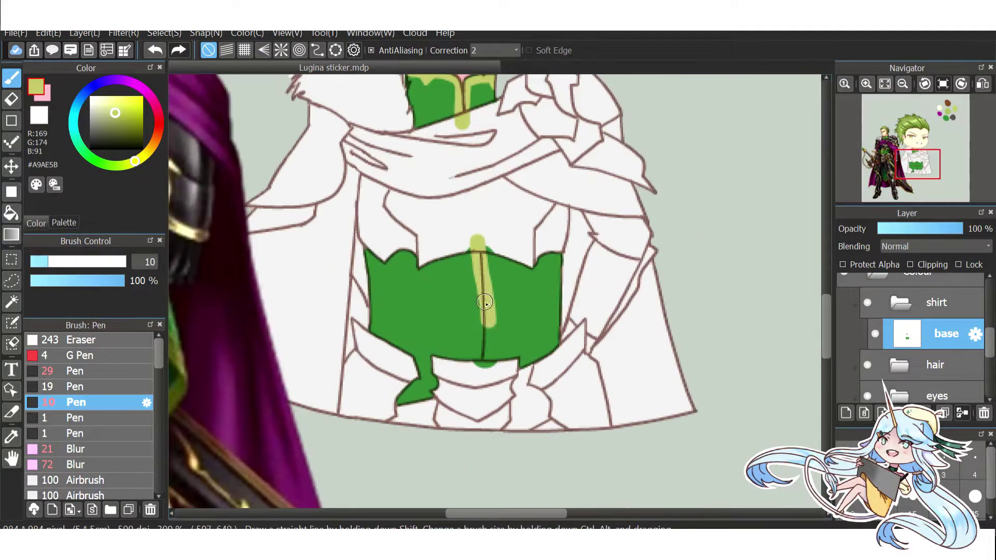
{"action": "scroll", "coordinate": [484, 303], "scroll_direction": "down", "scroll_amount": 2}
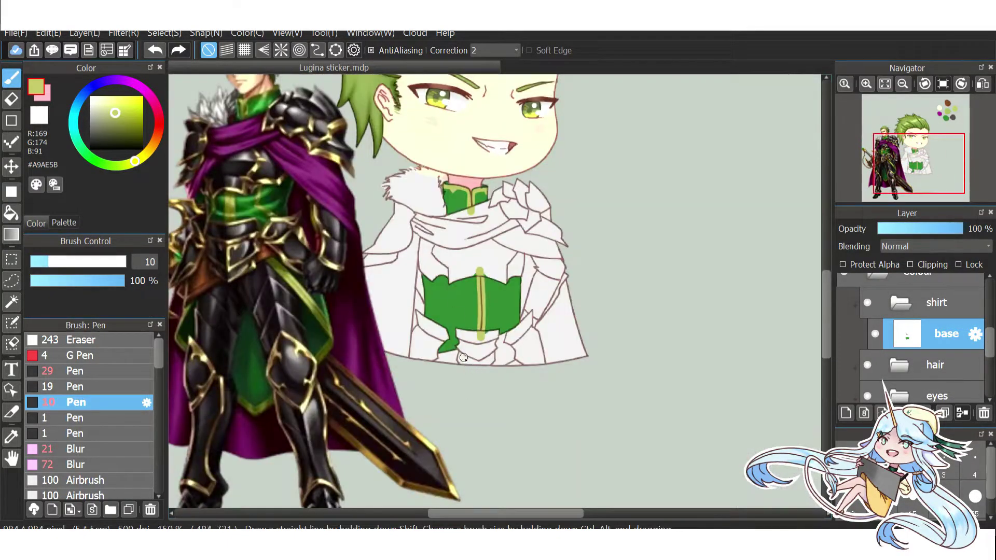
{"action": "scroll", "coordinate": [463, 358], "scroll_direction": "down", "scroll_amount": 2}
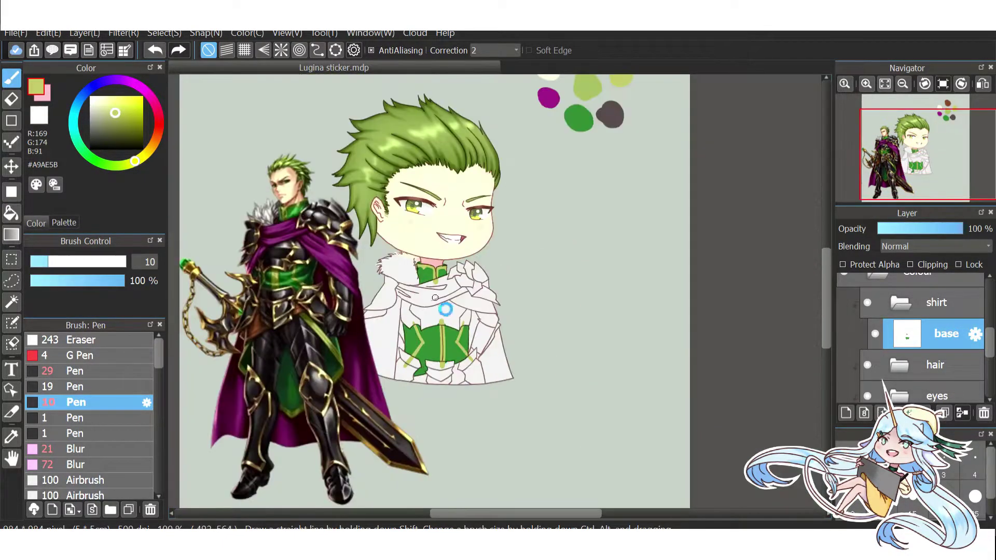
Add a clipped Multiply layer named shading above the shirt base and paint blurred shadows along the shirt's side and collar.
{"action": "key", "text": "ctrl+shift+n"}
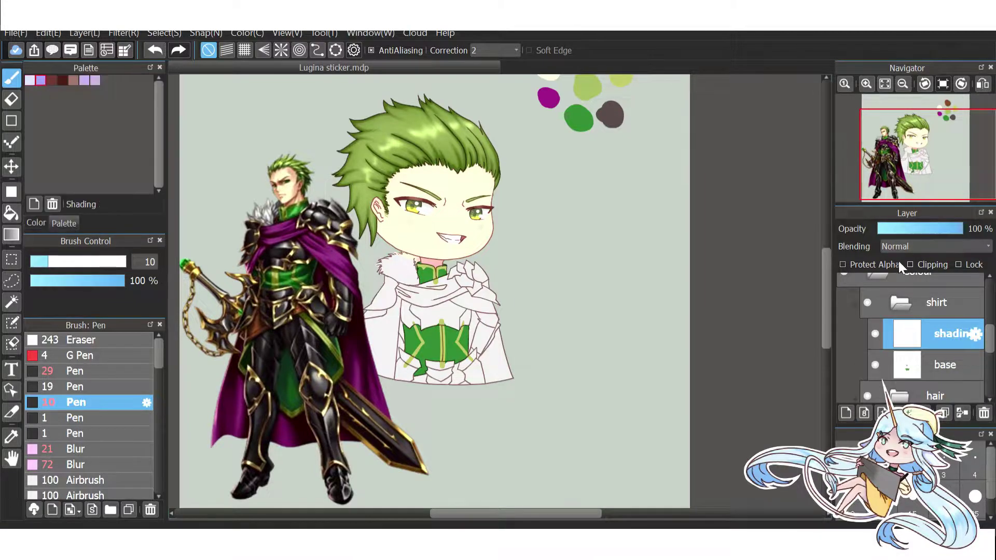
{"action": "scroll", "coordinate": [430, 290], "scroll_direction": "up", "scroll_amount": 2}
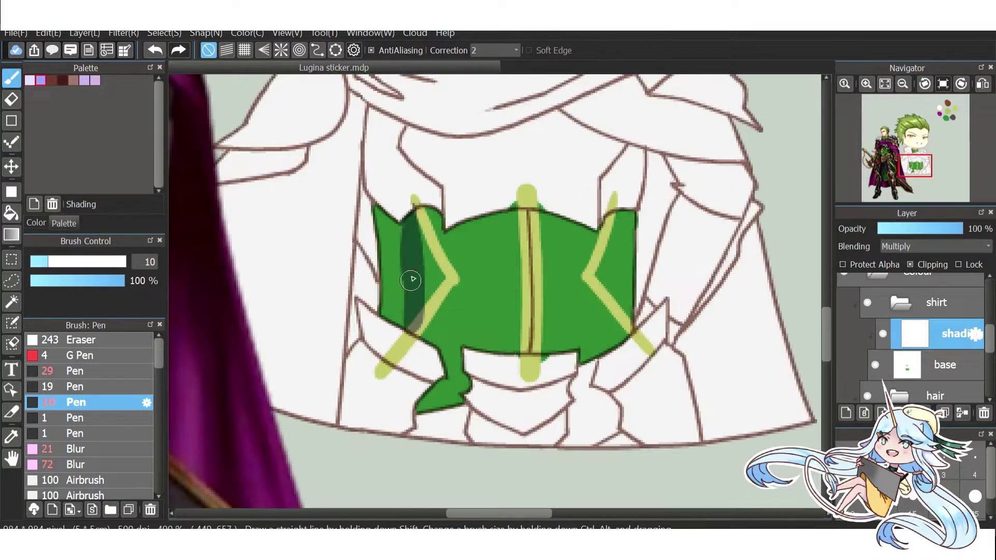
{"action": "left_click_drag", "start_coordinate": [358, 343], "coordinate": [370, 193]}
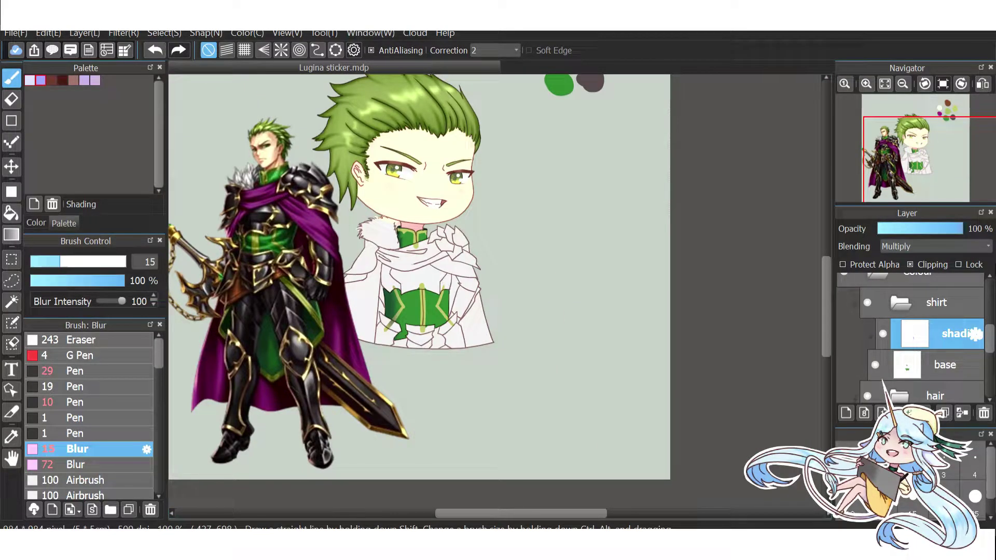
Paint the missing green cloth piece at the lower hem on the shirt base and shade it with the 10 px Pen.
{"action": "left_click", "coordinate": [910, 299]}
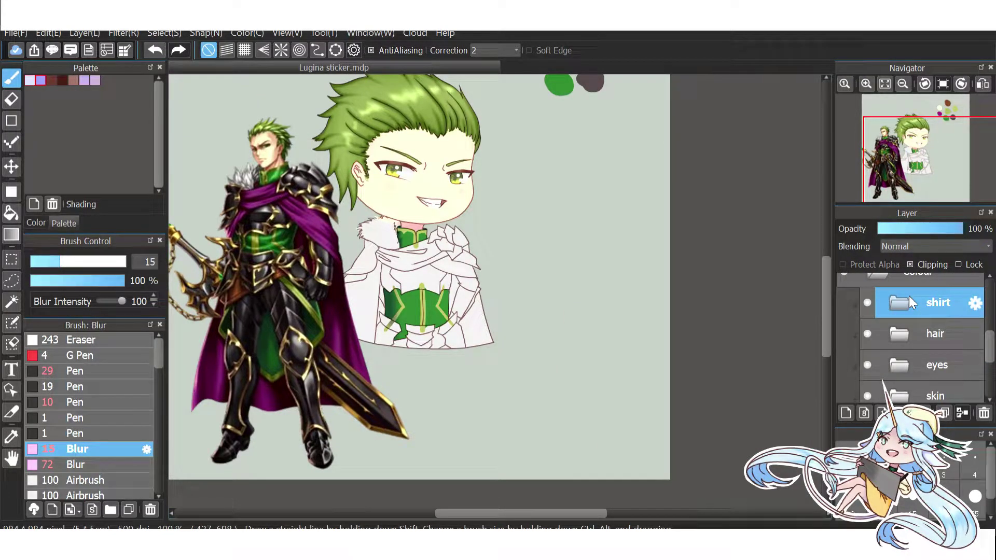
{"action": "left_click", "coordinate": [909, 298]}
{"action": "left_click", "coordinate": [929, 368]}
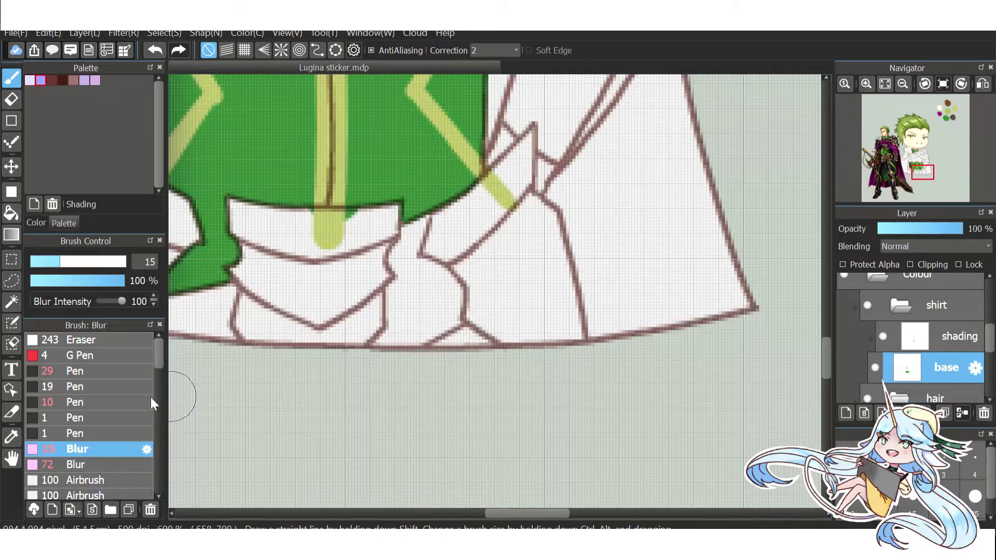
{"action": "left_click", "coordinate": [88, 402]}
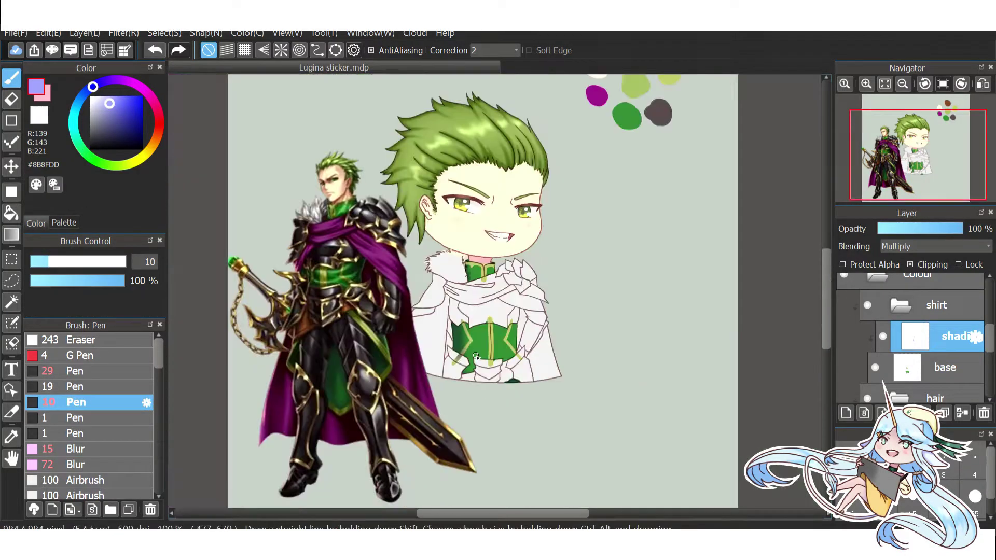
Paint the leather pieces brown (#733F1F) on a new belt layer and shade them on a clipped Multiply layer with the 34 px Blur.
{"action": "key", "text": "ctrl+shift+n"}
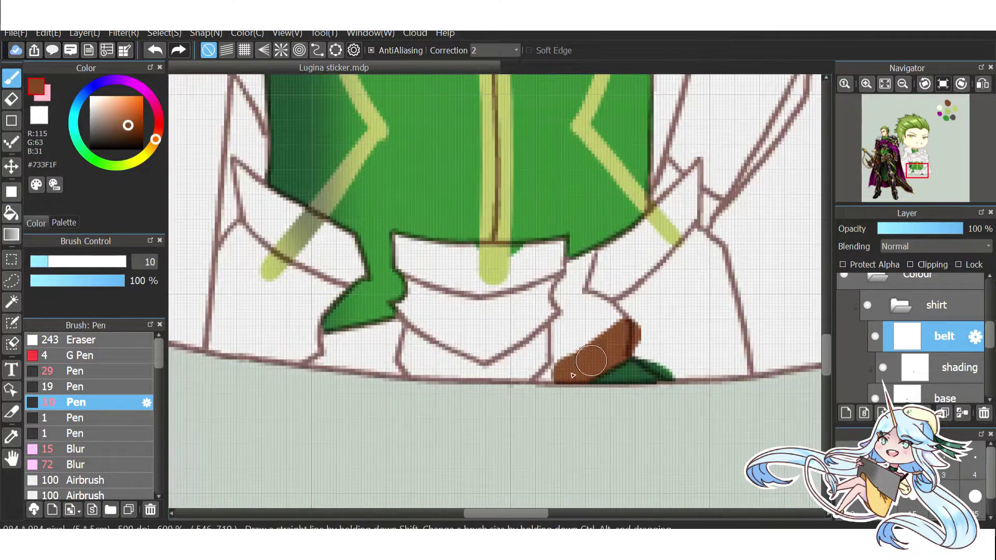
{"action": "left_click_drag", "start_coordinate": [394, 358], "coordinate": [308, 339]}
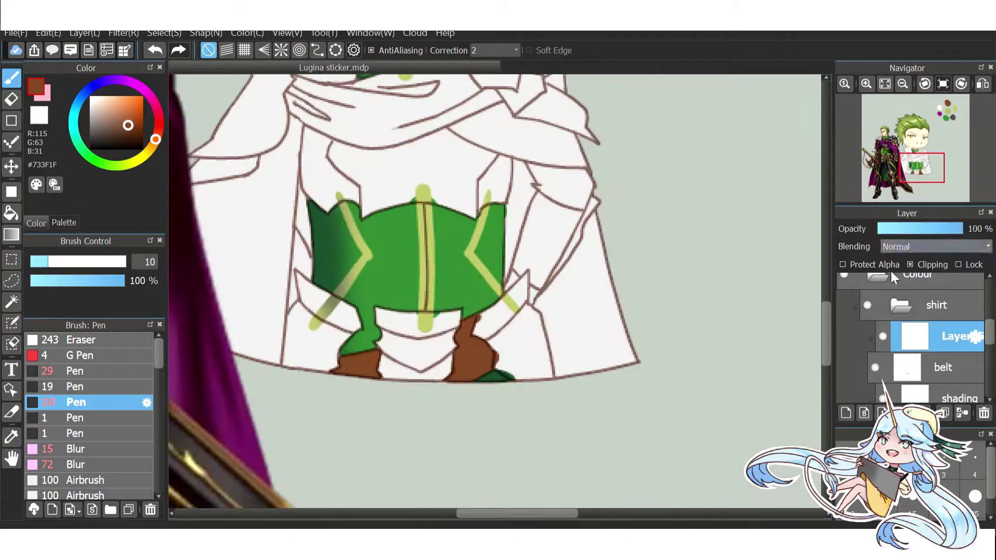
{"action": "left_click_drag", "start_coordinate": [477, 350], "coordinate": [464, 324]}
{"action": "left_click", "coordinate": [76, 465]}
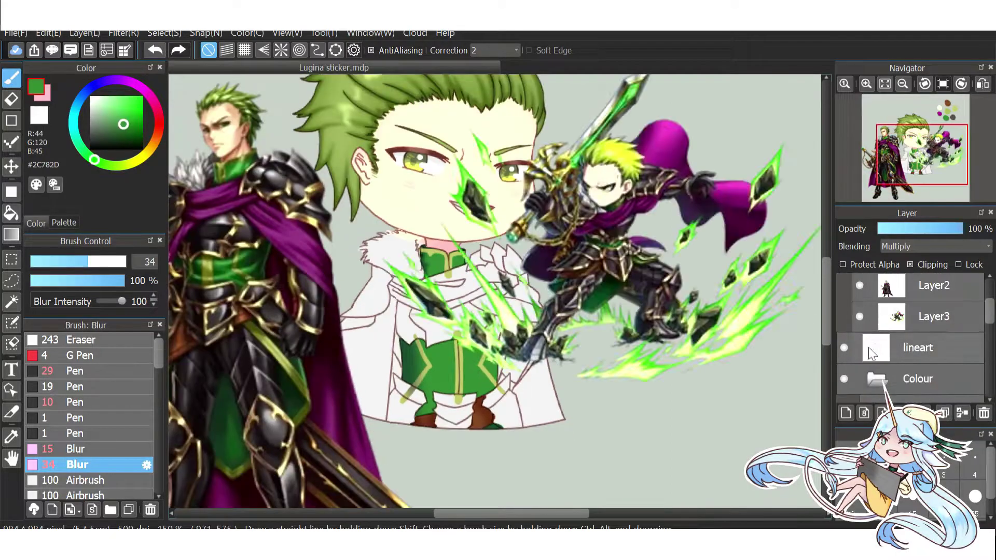
Hide the action-pose reference picture and paint the exposed sleeve above the elbow green on the shirt base layer.
{"action": "left_click", "coordinate": [860, 316]}
{"action": "scroll", "coordinate": [264, 356], "scroll_direction": "left", "scroll_amount": 2}
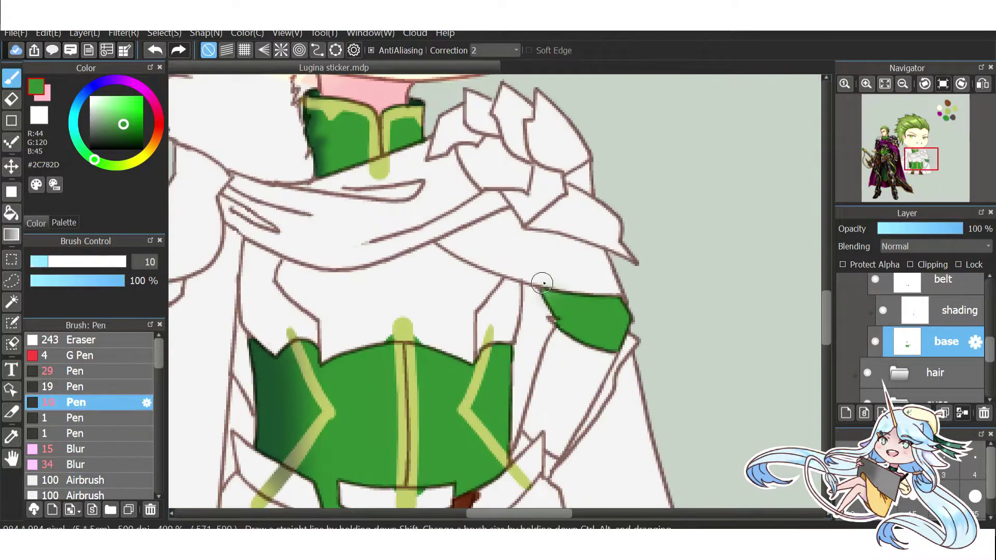
{"action": "left_click", "coordinate": [64, 223]}
{"action": "left_click", "coordinate": [41, 80]}
{"action": "left_click_drag", "start_coordinate": [540, 270], "coordinate": [576, 283]}
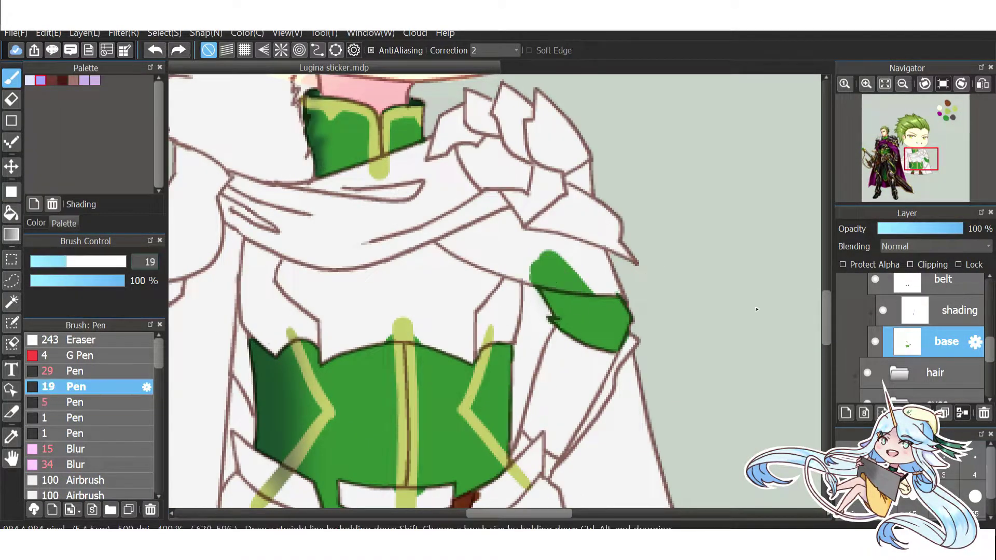
Shade the edges of the green sleeve on the shirt's shading layer and soften the shadows with the 34 px Blur.
{"action": "left_click", "coordinate": [960, 311]}
{"action": "left_click", "coordinate": [76, 448]}
{"action": "left_click", "coordinate": [76, 465]}
{"action": "scroll", "coordinate": [519, 312], "scroll_direction": "down", "scroll_amount": 3}
{"action": "scroll", "coordinate": [469, 396], "scroll_direction": "up", "scroll_amount": 2}
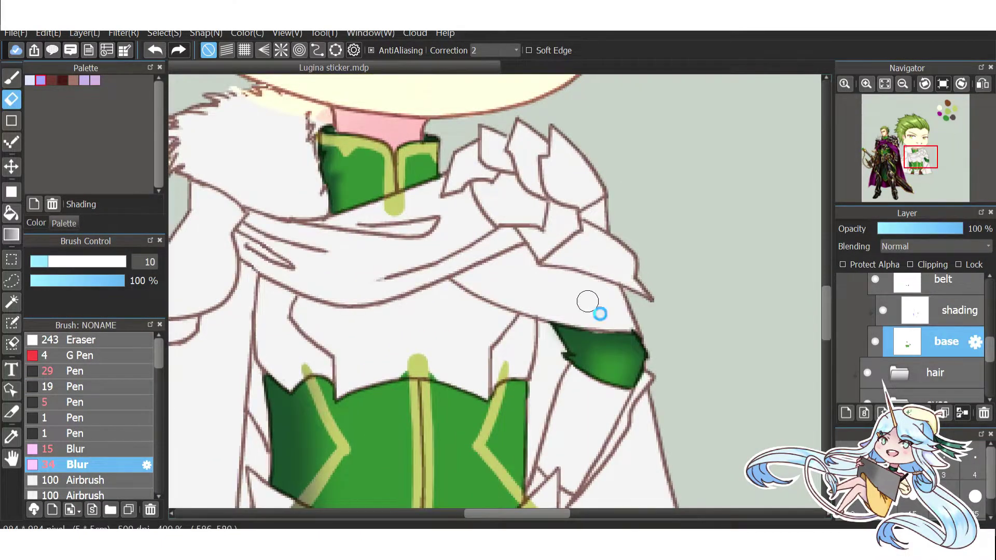
Erase shirt trim and belt colour spilling past the lineart at 10 px, and touch up the sleeve edge with the 5 px Pen.
{"action": "scroll", "coordinate": [723, 400], "scroll_direction": "up", "scroll_amount": 2}
{"action": "scroll", "coordinate": [444, 241], "scroll_direction": "down", "scroll_amount": 2}
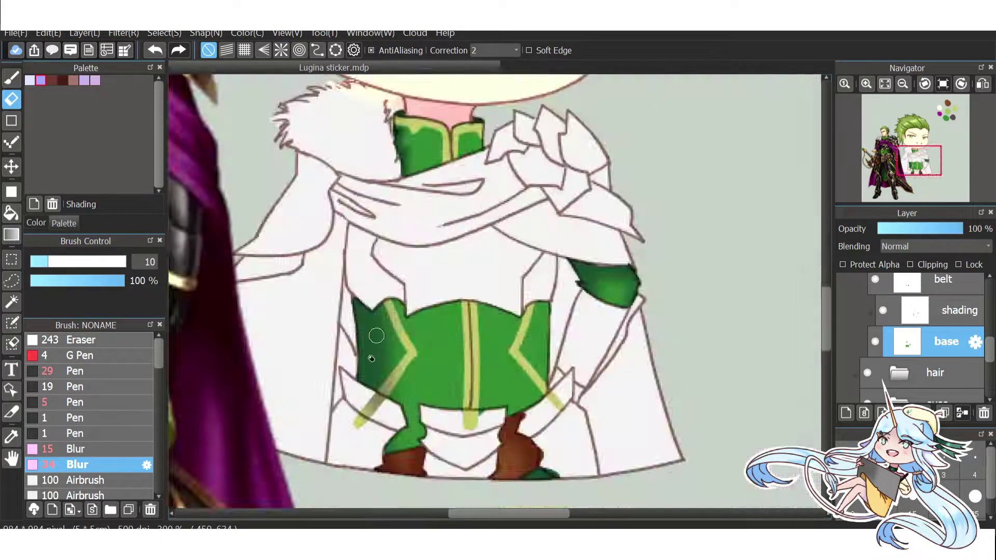
{"action": "scroll", "coordinate": [561, 431], "scroll_direction": "up", "scroll_amount": 1}
{"action": "scroll", "coordinate": [561, 431], "scroll_direction": "down", "scroll_amount": 1}
{"action": "scroll", "coordinate": [525, 388], "scroll_direction": "up", "scroll_amount": 1}
{"action": "scroll", "coordinate": [934, 337], "scroll_direction": "up", "scroll_amount": 1}
{"action": "left_click", "coordinate": [944, 357]}
{"action": "scroll", "coordinate": [545, 406], "scroll_direction": "down", "scroll_amount": 2}
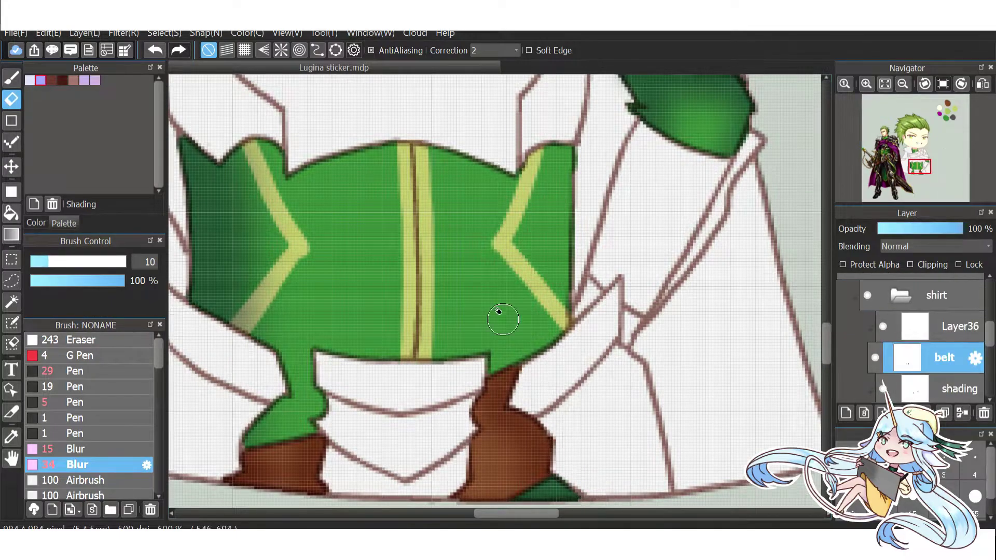
{"action": "scroll", "coordinate": [361, 432], "scroll_direction": "down", "scroll_amount": 1}
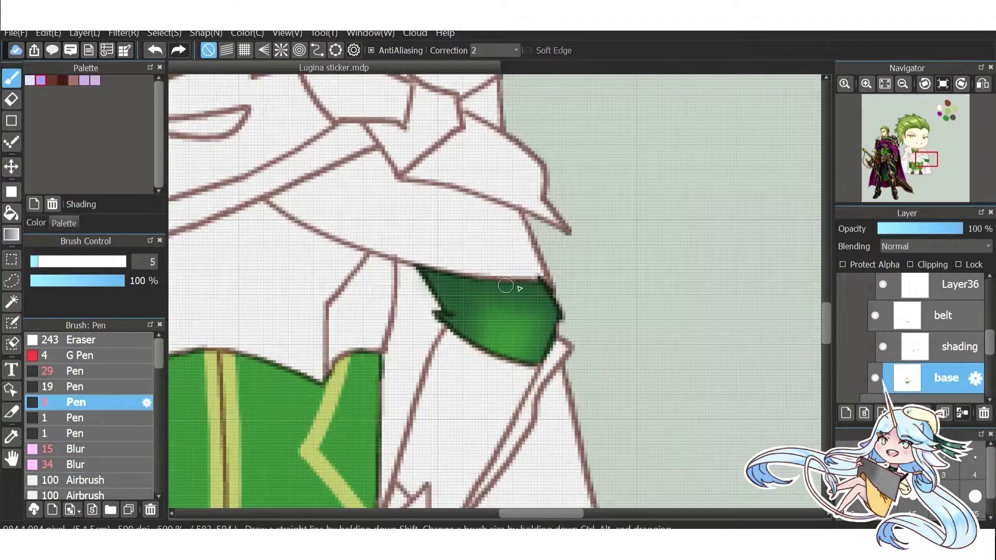
{"action": "scroll", "coordinate": [493, 290], "scroll_direction": "down", "scroll_amount": 2}
Create an armor folder with a base layer and bucket-fill the waist plates and breastplate with dark brown-grey (#4D4143).
{"action": "scroll", "coordinate": [870, 316], "scroll_direction": "up", "scroll_amount": 2}
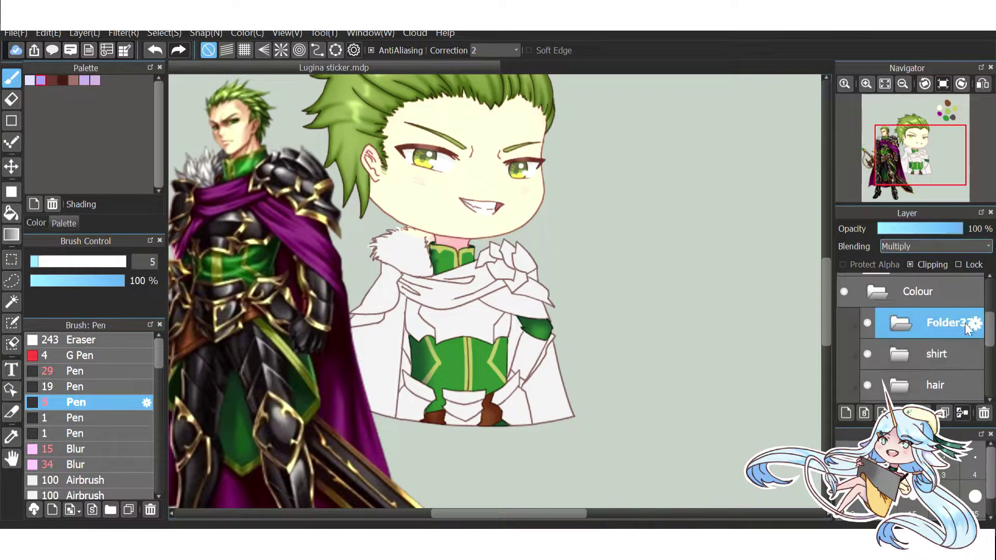
{"action": "left_click", "coordinate": [34, 223]}
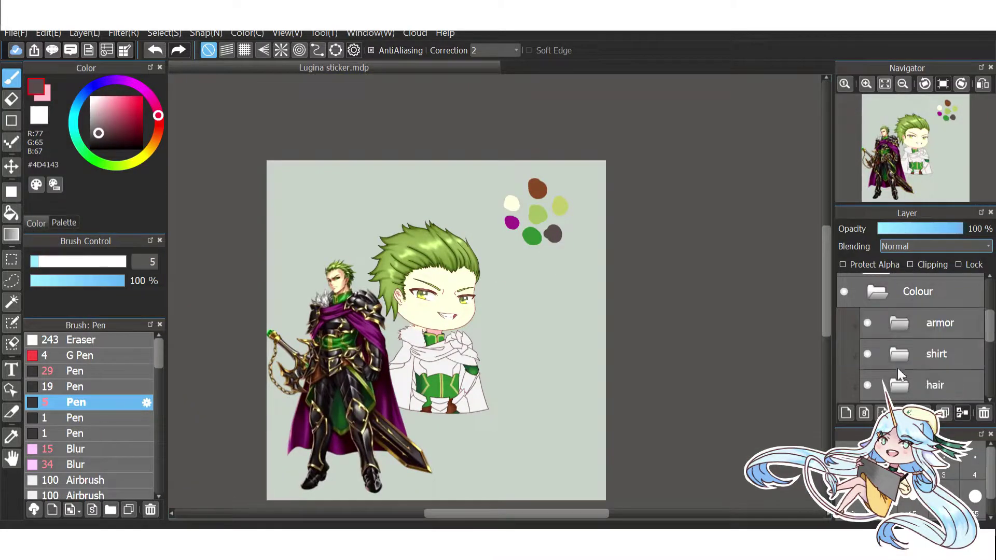
{"action": "left_click", "coordinate": [900, 323]}
{"action": "left_click", "coordinate": [971, 360]}
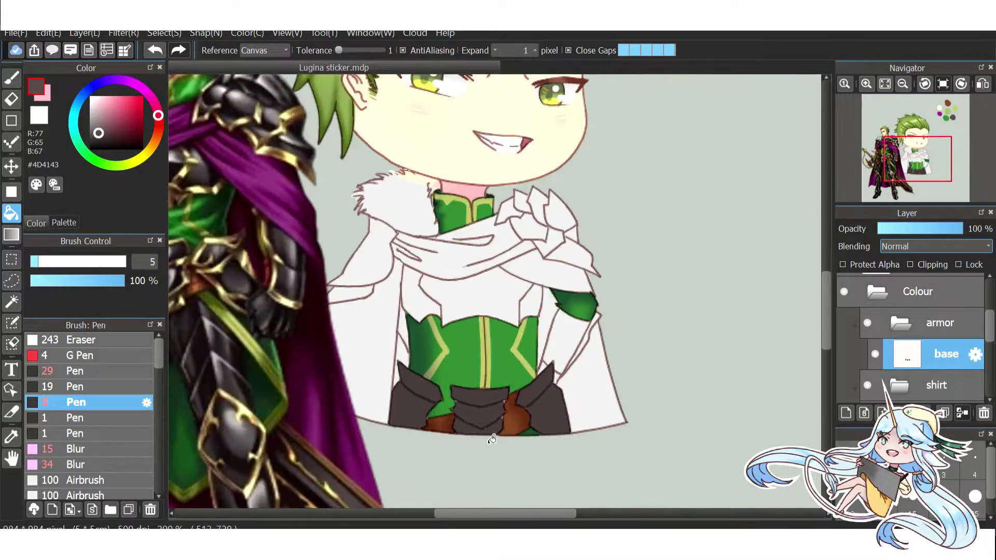
{"action": "left_click", "coordinate": [482, 291]}
Fill the forearm armour dark brown-grey and clean up the breastplate and arm edges with the 5 px Pen and eraser.
{"action": "key", "text": "b"}
{"action": "scroll", "coordinate": [485, 379], "scroll_direction": "up", "scroll_amount": 3}
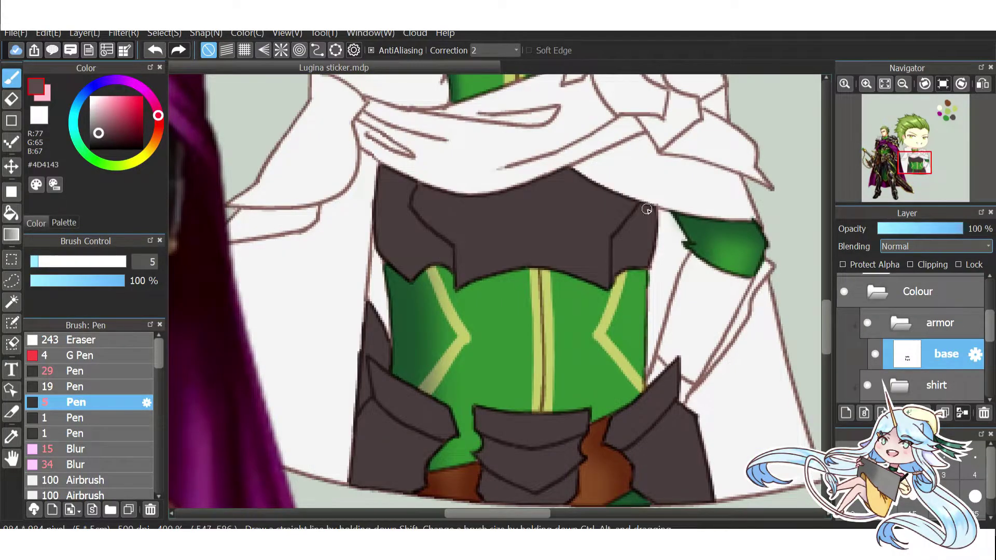
{"action": "key", "text": "e"}
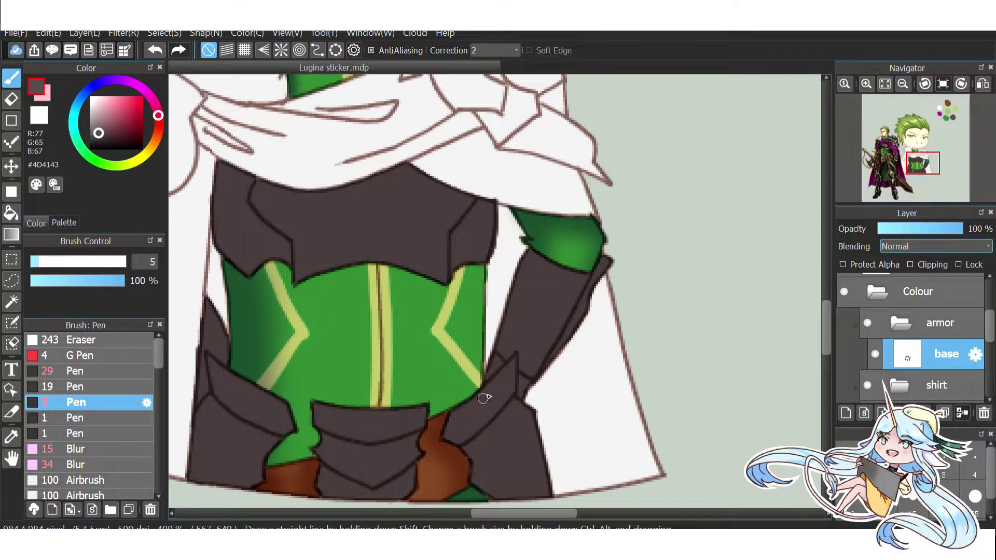
{"action": "scroll", "coordinate": [484, 399], "scroll_direction": "down", "scroll_amount": 5}
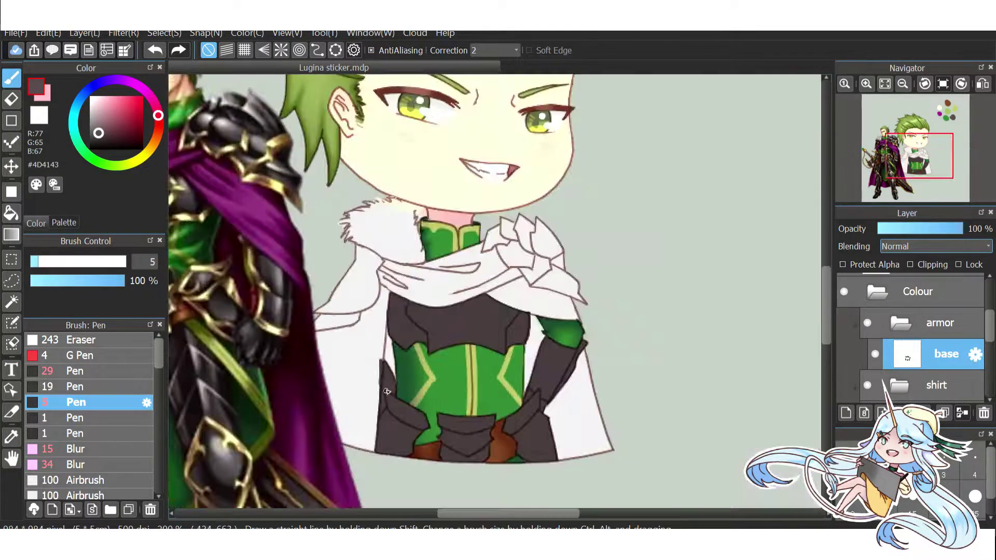
Fill the spiked, layered shoulder plates with dark brown-grey and cover the remaining gaps with the 19 px Pen.
{"action": "key", "text": "g"}
{"action": "scroll", "coordinate": [581, 301], "scroll_direction": "up", "scroll_amount": 4}
{"action": "key", "text": "b"}
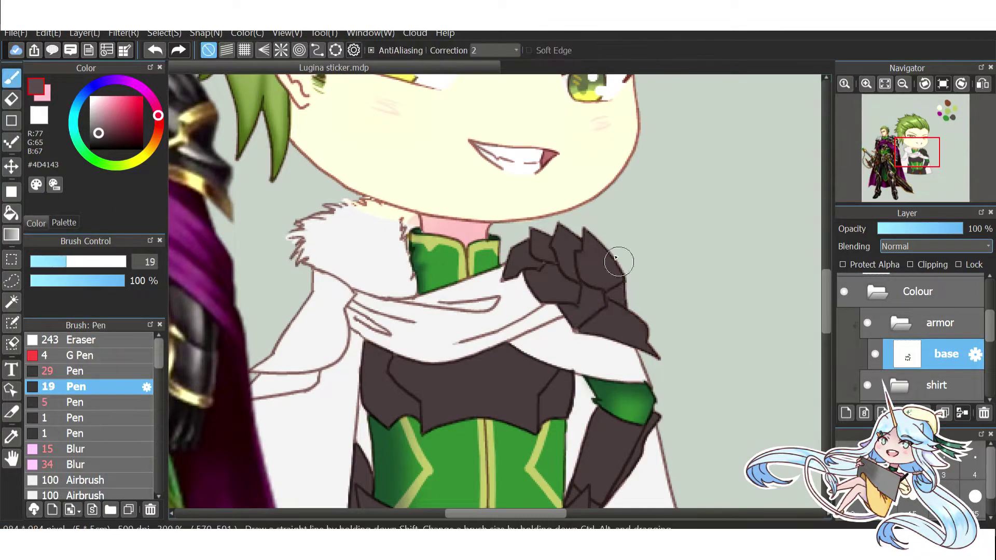
{"action": "scroll", "coordinate": [516, 283], "scroll_direction": "up", "scroll_amount": 3}
{"action": "scroll", "coordinate": [574, 223], "scroll_direction": "down", "scroll_amount": 4}
Hide the Ref folder and finish colouring the shoulder armour below the fur collar dark brown-grey with the Pen.
{"action": "scroll", "coordinate": [857, 288], "scroll_direction": "up", "scroll_amount": 5}
{"action": "left_click", "coordinate": [844, 340]}
{"action": "scroll", "coordinate": [434, 296], "scroll_direction": "up", "scroll_amount": 2}
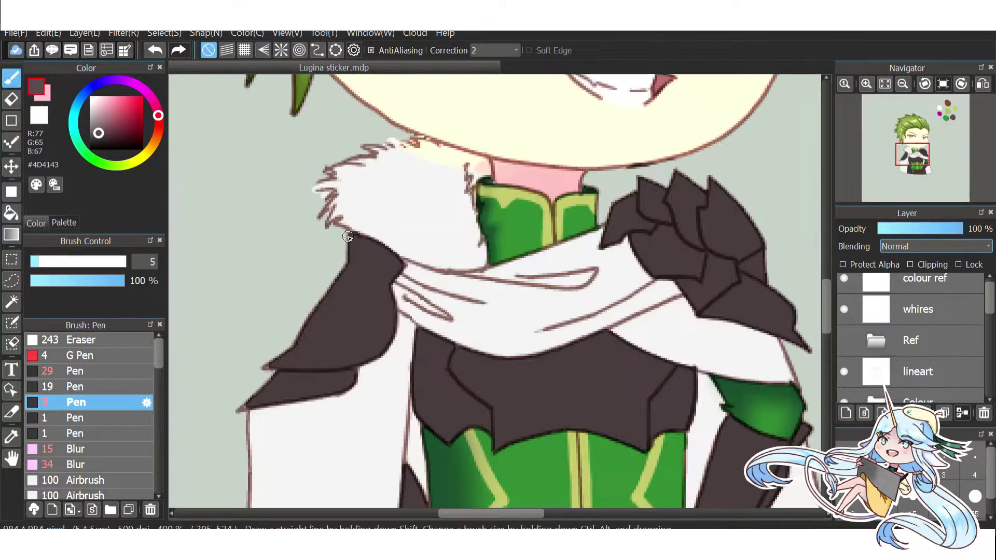
{"action": "left_click", "coordinate": [78, 386]}
{"action": "scroll", "coordinate": [311, 343], "scroll_direction": "down", "scroll_amount": 2}
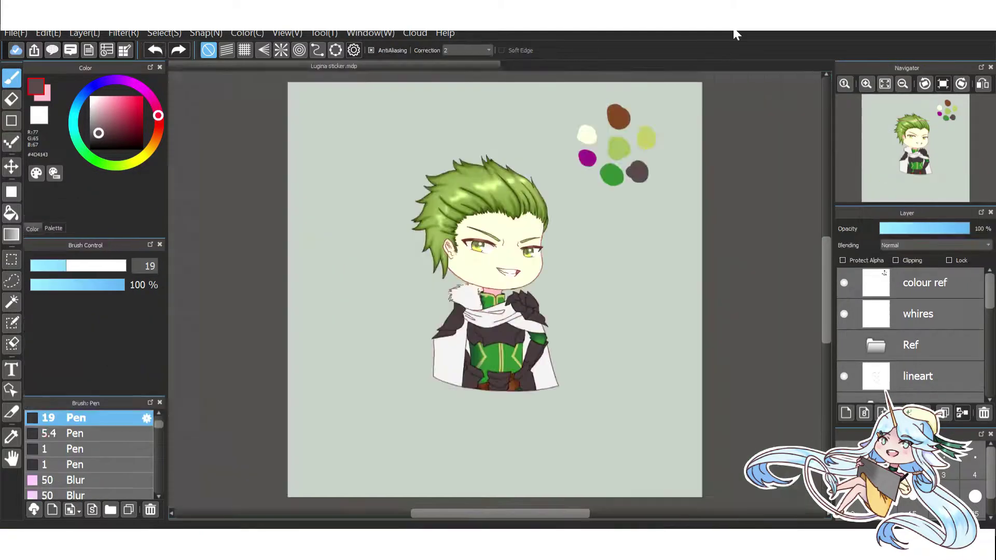
Show the Ref folder and switch to the 5.4 px Pen.
{"action": "left_click_drag", "start_coordinate": [116, 397], "coordinate": [116, 347]}
{"action": "left_click", "coordinate": [844, 345]}
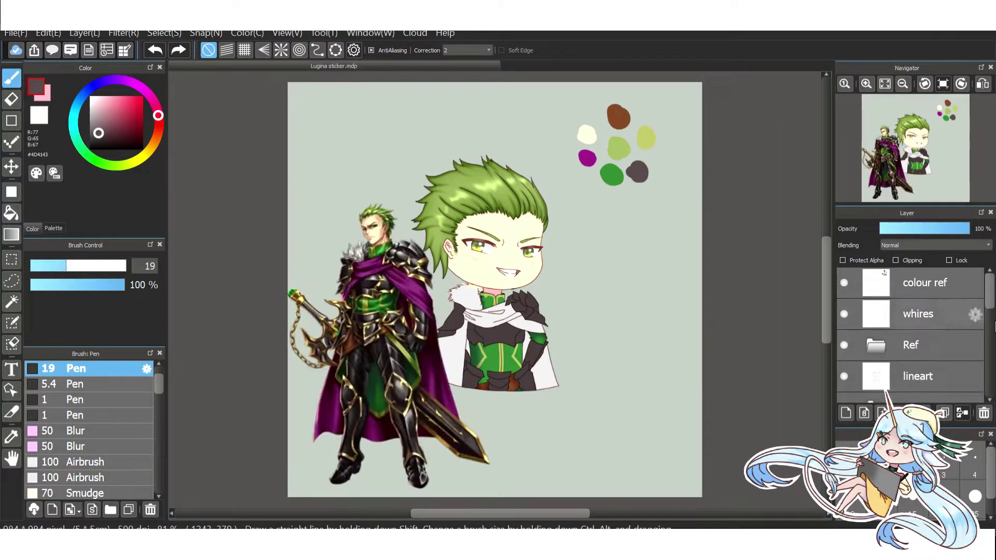
{"action": "scroll", "coordinate": [930, 321], "scroll_direction": "down", "scroll_amount": 5}
{"action": "scroll", "coordinate": [528, 318], "scroll_direction": "up", "scroll_amount": 3}
{"action": "left_click", "coordinate": [77, 384]}
Try painting gold (#FFCF75) trim along the lower shoulder plate edges directly on the alpha-protected armor base layer.
{"action": "scroll", "coordinate": [514, 327], "scroll_direction": "up", "scroll_amount": 3}
{"action": "left_click_drag", "start_coordinate": [514, 326], "coordinate": [583, 360]}
{"action": "left_click", "coordinate": [843, 260]}
{"action": "scroll", "coordinate": [478, 301], "scroll_direction": "up", "scroll_amount": 2}
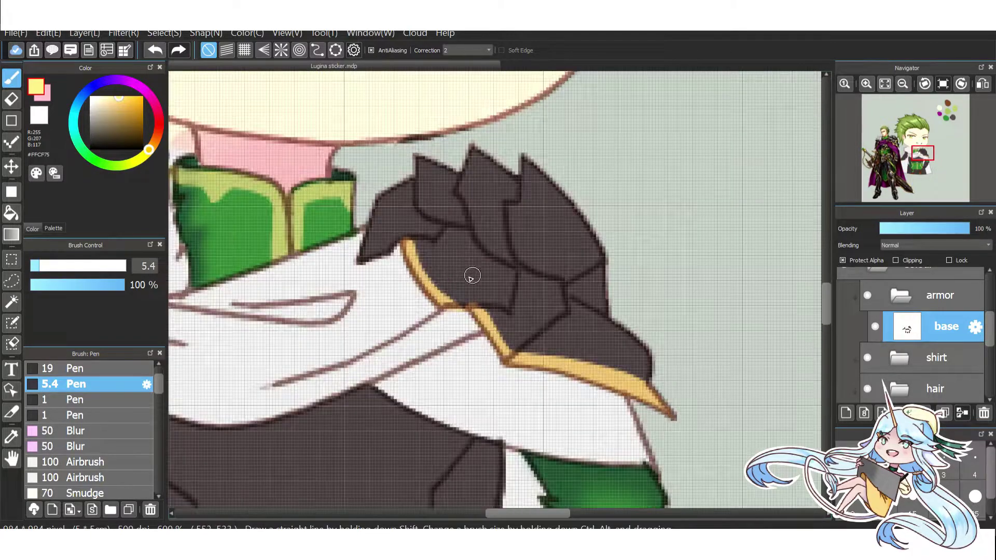
{"action": "left_click", "coordinate": [472, 271], "text": "alt"}
{"action": "scroll", "coordinate": [469, 265], "scroll_direction": "down", "scroll_amount": 2}
{"action": "scroll", "coordinate": [462, 249], "scroll_direction": "up", "scroll_amount": 2}
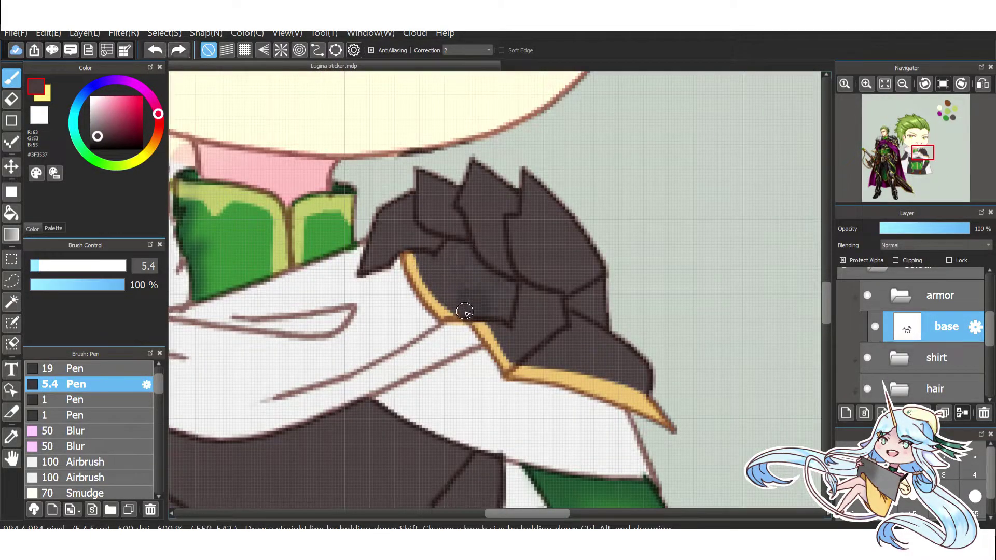
{"action": "left_click", "coordinate": [440, 306], "text": "alt"}
{"action": "scroll", "coordinate": [440, 306], "scroll_direction": "down", "scroll_amount": 2}
{"action": "scroll", "coordinate": [440, 306], "scroll_direction": "up", "scroll_amount": 2}
{"action": "key", "text": "ctrl+z"}
Create a gold layer above base, load base's outline as a selection, and draw gold (#FFCF75) trim on the lower shoulder plates.
{"action": "left_click", "coordinate": [847, 413]}
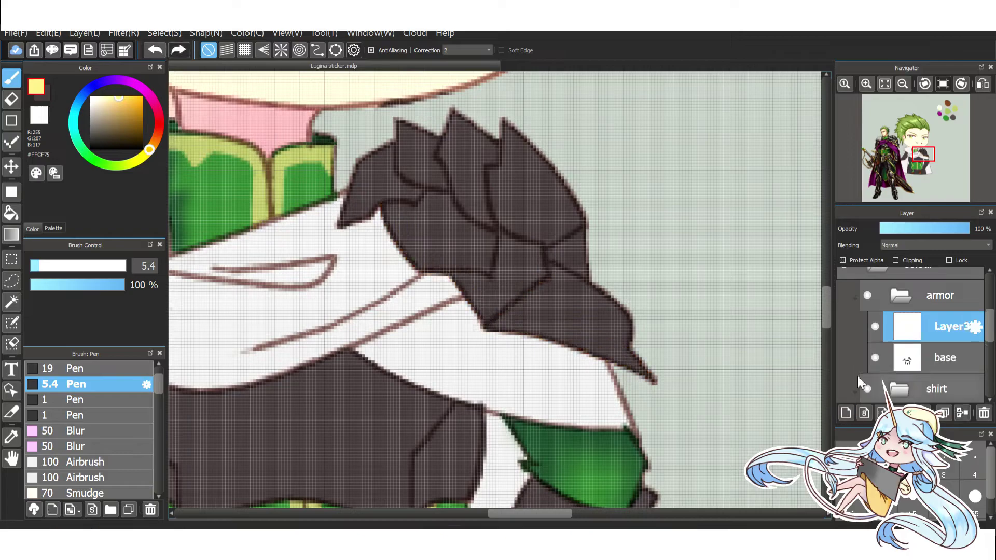
{"action": "left_click", "coordinate": [965, 359], "text": "ctrl"}
{"action": "left_click_drag", "start_coordinate": [492, 326], "coordinate": [597, 340]}
{"action": "mouse_move", "coordinate": [453, 271]}
{"action": "left_mouse_down"}
{"action": "mouse_move", "coordinate": [549, 278]}
{"action": "mouse_move", "coordinate": [534, 241]}
{"action": "mouse_move", "coordinate": [583, 216]}
{"action": "left_mouse_up"}
{"action": "left_click_drag", "start_coordinate": [495, 232], "coordinate": [493, 262]}
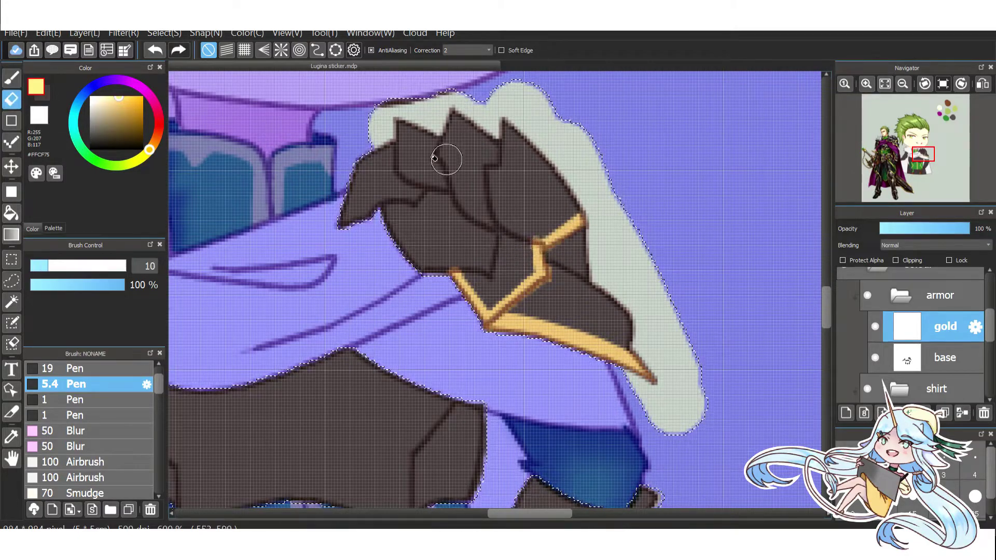
{"action": "scroll", "coordinate": [493, 262], "scroll_direction": "down", "scroll_amount": 2}
{"action": "scroll", "coordinate": [495, 252], "scroll_direction": "up", "scroll_amount": 2}
{"action": "scroll", "coordinate": [487, 253], "scroll_direction": "down", "scroll_amount": 1}
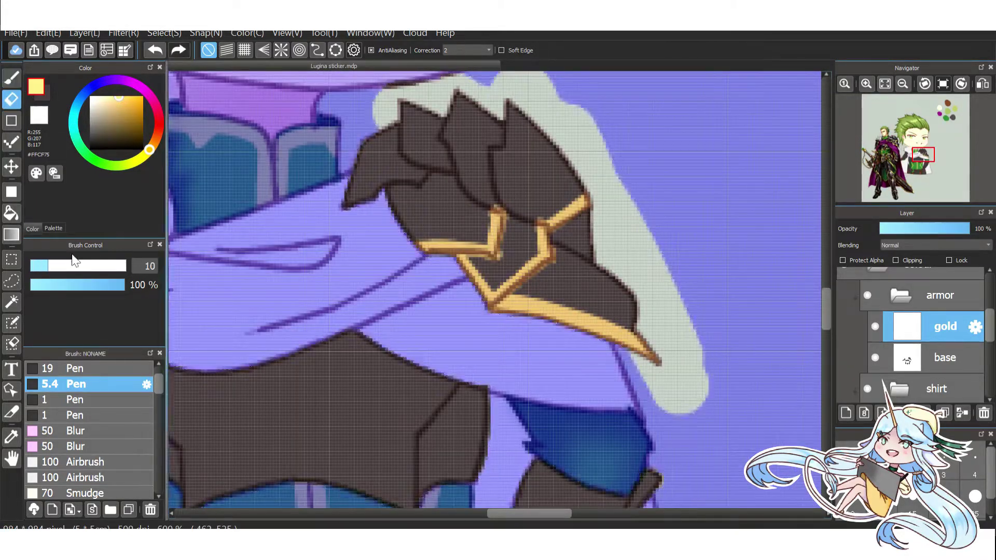
Edge the shoulder plate nearest the collar in gold and tidy the strokes with the 6.2 px eraser.
{"action": "scroll", "coordinate": [489, 193], "scroll_direction": "down", "scroll_amount": 2}
{"action": "scroll", "coordinate": [427, 299], "scroll_direction": "up", "scroll_amount": 2}
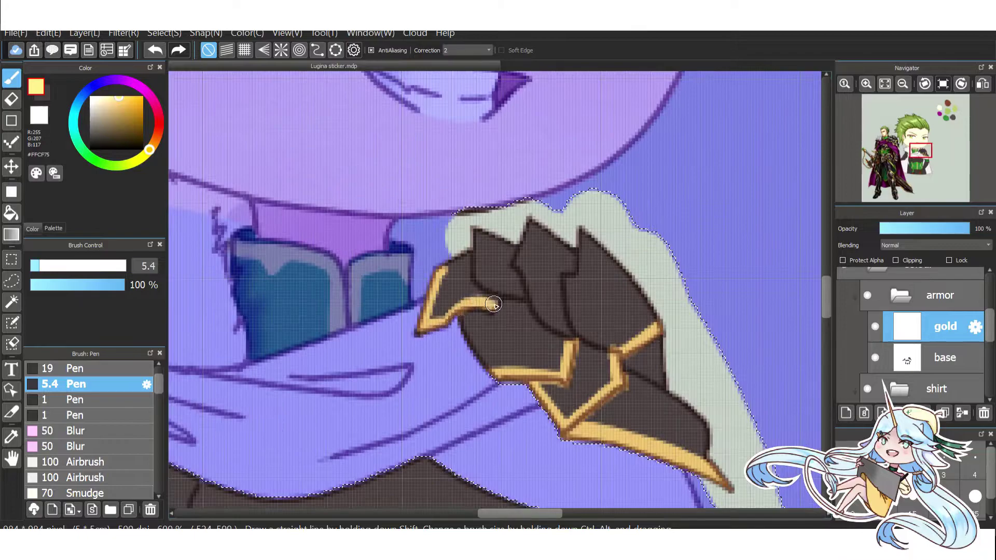
{"action": "key", "text": "e"}
{"action": "scroll", "coordinate": [470, 340], "scroll_direction": "down", "scroll_amount": 4}
{"action": "scroll", "coordinate": [470, 337], "scroll_direction": "up", "scroll_amount": 4}
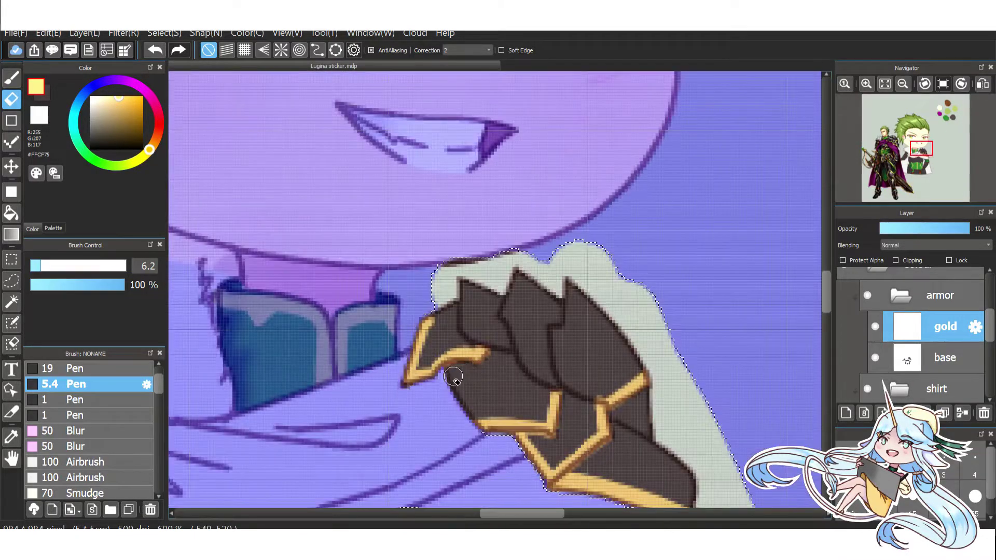
Draw gold trim along the side seams and lower edges of the breastplate with the 5.4 px Pen.
{"action": "key", "text": "b"}
{"action": "scroll", "coordinate": [472, 333], "scroll_direction": "down", "scroll_amount": 3}
{"action": "scroll", "coordinate": [474, 326], "scroll_direction": "up", "scroll_amount": 3}
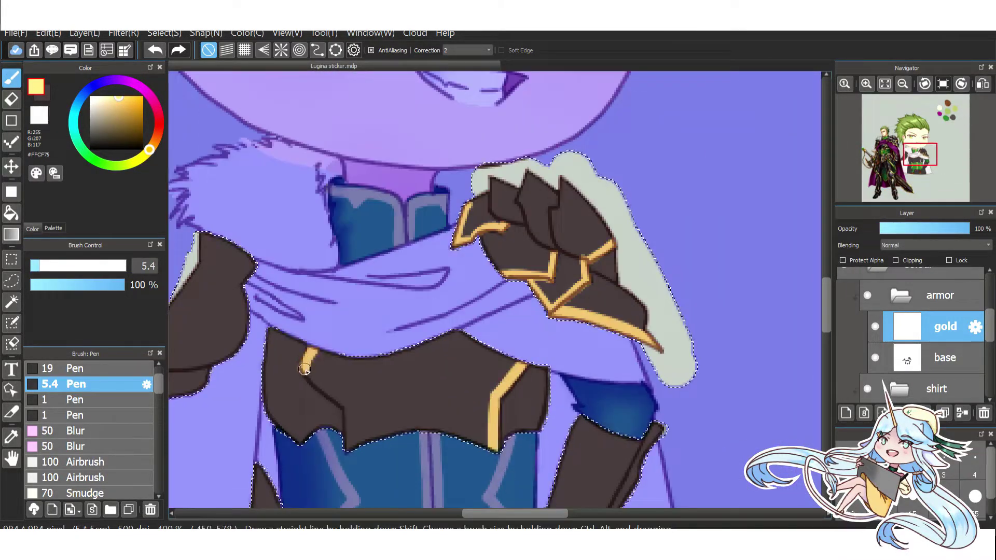
{"action": "scroll", "coordinate": [258, 395], "scroll_direction": "down", "scroll_amount": 4}
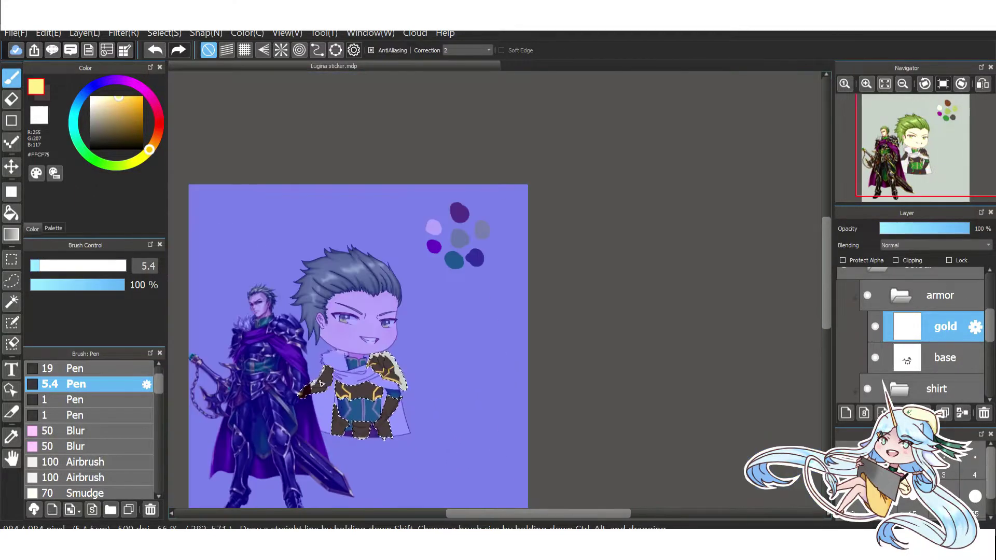
{"action": "scroll", "coordinate": [311, 394], "scroll_direction": "up", "scroll_amount": 2}
{"action": "scroll", "coordinate": [325, 394], "scroll_direction": "down", "scroll_amount": 2}
Outline the layered hip plates below the bent forearm on the character's left side in gold.
{"action": "scroll", "coordinate": [540, 286], "scroll_direction": "up", "scroll_amount": 5}
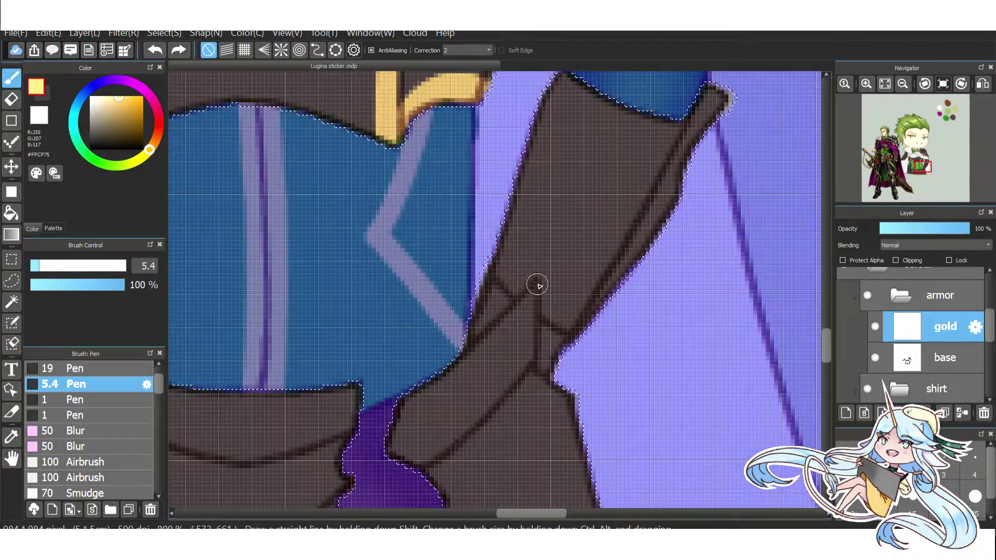
{"action": "key", "text": "b"}
{"action": "scroll", "coordinate": [524, 290], "scroll_direction": "down", "scroll_amount": 2}
{"action": "scroll", "coordinate": [498, 337], "scroll_direction": "up", "scroll_amount": 1}
{"action": "scroll", "coordinate": [494, 358], "scroll_direction": "down", "scroll_amount": 2}
{"action": "scroll", "coordinate": [494, 358], "scroll_direction": "up", "scroll_amount": 4}
{"action": "scroll", "coordinate": [507, 338], "scroll_direction": "down", "scroll_amount": 2}
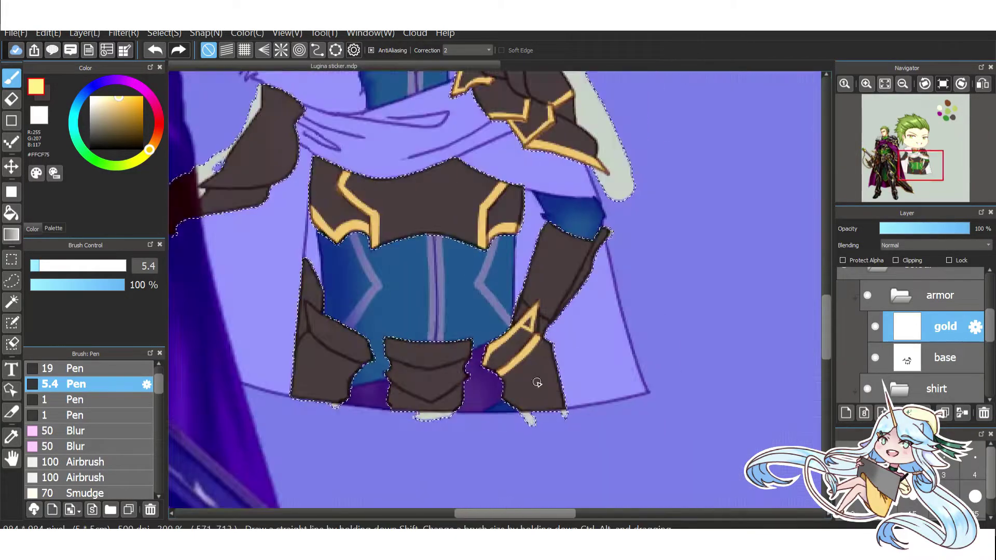
{"action": "scroll", "coordinate": [534, 382], "scroll_direction": "up", "scroll_amount": 2}
{"action": "scroll", "coordinate": [540, 341], "scroll_direction": "down", "scroll_amount": 2}
{"action": "scroll", "coordinate": [291, 267], "scroll_direction": "up", "scroll_amount": 2}
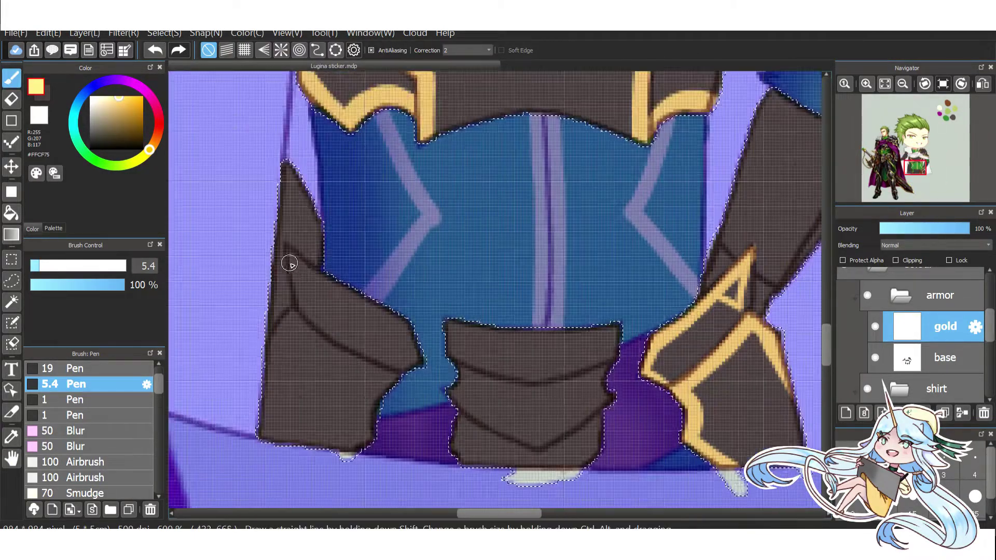
Draw matching gold trim on the hip plates on the character's right side and edge the central waist plate.
{"action": "scroll", "coordinate": [311, 291], "scroll_direction": "down", "scroll_amount": 2}
{"action": "scroll", "coordinate": [316, 313], "scroll_direction": "up", "scroll_amount": 2}
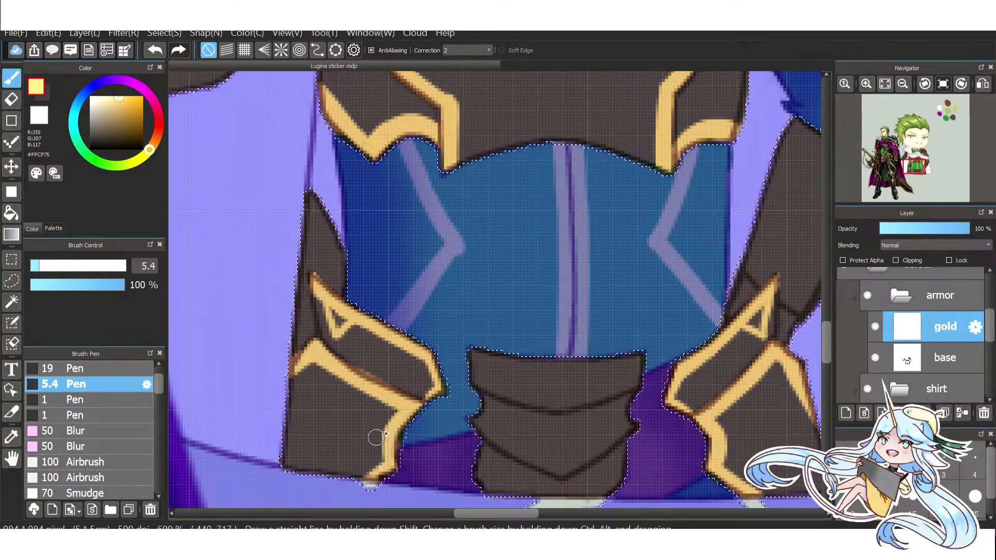
{"action": "scroll", "coordinate": [353, 474], "scroll_direction": "down", "scroll_amount": 2}
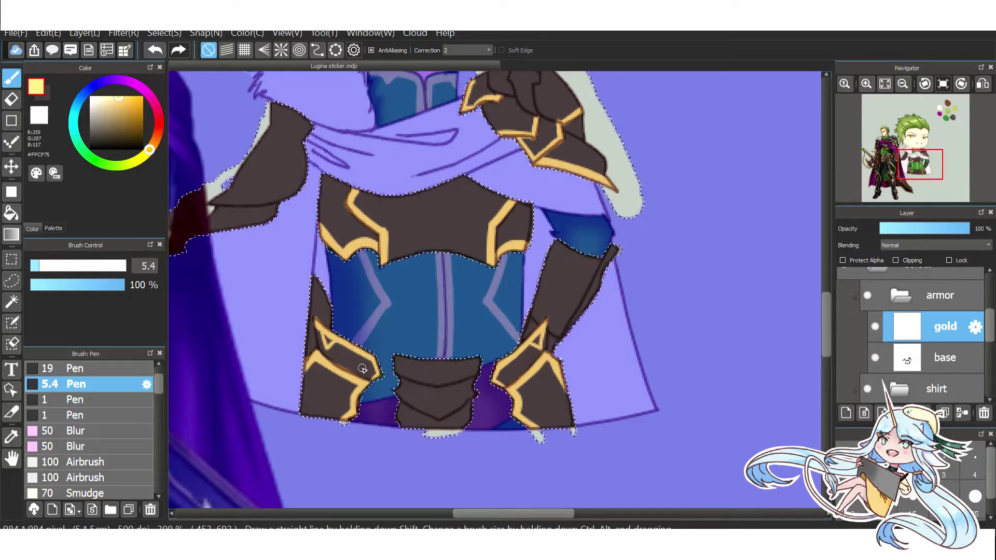
{"action": "scroll", "coordinate": [362, 368], "scroll_direction": "up", "scroll_amount": 2}
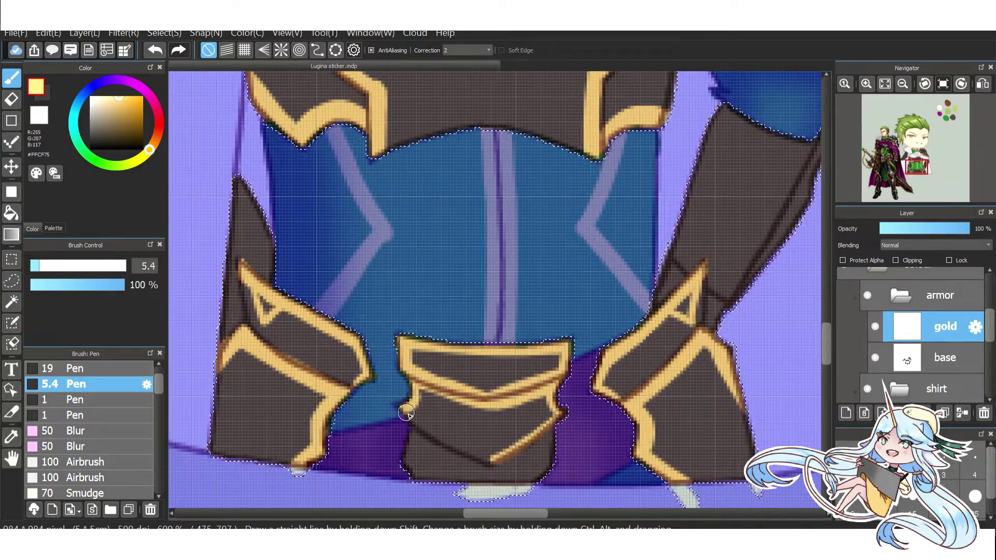
{"action": "scroll", "coordinate": [416, 363], "scroll_direction": "down", "scroll_amount": 2}
{"action": "scroll", "coordinate": [440, 306], "scroll_direction": "up", "scroll_amount": 2}
Draw gold trim around both plates of the shoulder armour below the fur collar.
{"action": "scroll", "coordinate": [452, 312], "scroll_direction": "down", "scroll_amount": 3}
{"action": "scroll", "coordinate": [467, 325], "scroll_direction": "up", "scroll_amount": 2}
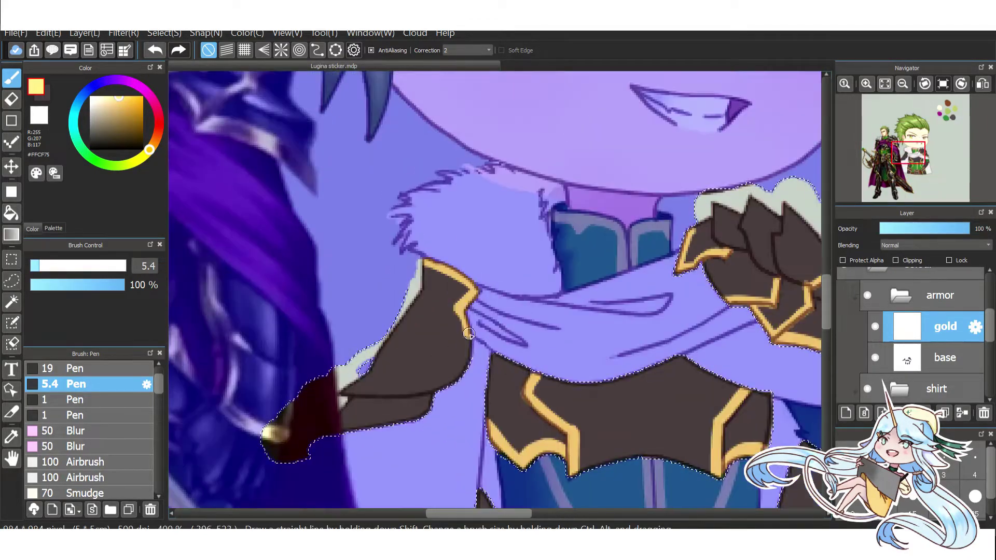
{"action": "scroll", "coordinate": [438, 301], "scroll_direction": "down", "scroll_amount": 3}
{"action": "scroll", "coordinate": [477, 342], "scroll_direction": "up", "scroll_amount": 2}
{"action": "scroll", "coordinate": [519, 324], "scroll_direction": "up", "scroll_amount": 2}
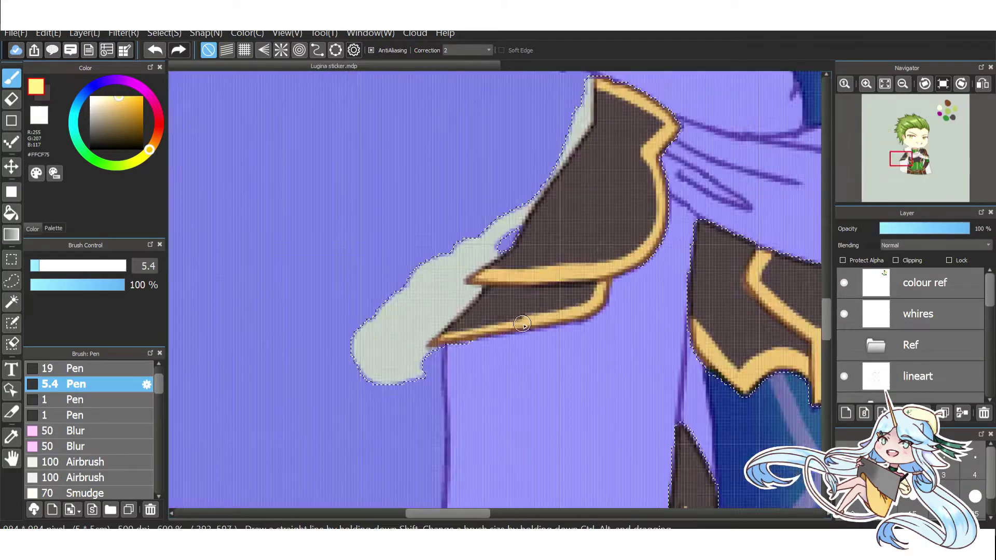
Clear the selection and add small gold ornaments to the central waist plate and the shoulder armour below the fur collar.
{"action": "scroll", "coordinate": [525, 344], "scroll_direction": "down", "scroll_amount": 4}
{"action": "key", "text": "ctrl+d"}
{"action": "scroll", "coordinate": [525, 343], "scroll_direction": "down", "scroll_amount": 2}
{"action": "scroll", "coordinate": [562, 272], "scroll_direction": "up", "scroll_amount": 3}
{"action": "scroll", "coordinate": [562, 272], "scroll_direction": "down", "scroll_amount": 1}
{"action": "scroll", "coordinate": [504, 317], "scroll_direction": "up", "scroll_amount": 1}
{"action": "scroll", "coordinate": [504, 317], "scroll_direction": "down", "scroll_amount": 4}
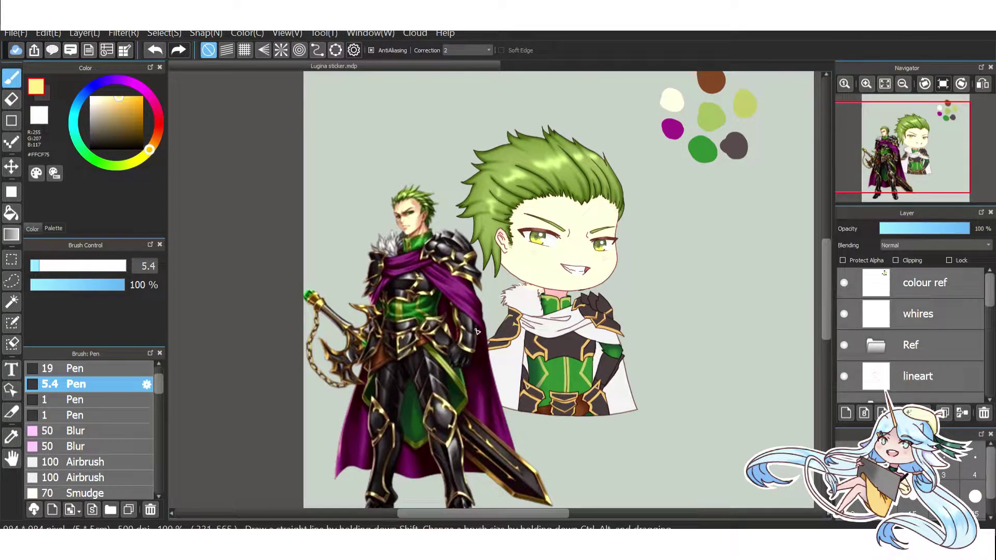
{"action": "scroll", "coordinate": [595, 418], "scroll_direction": "up", "scroll_amount": 5}
{"action": "scroll", "coordinate": [577, 408], "scroll_direction": "down", "scroll_amount": 5}
{"action": "left_click_drag", "start_coordinate": [990, 285], "coordinate": [991, 337]}
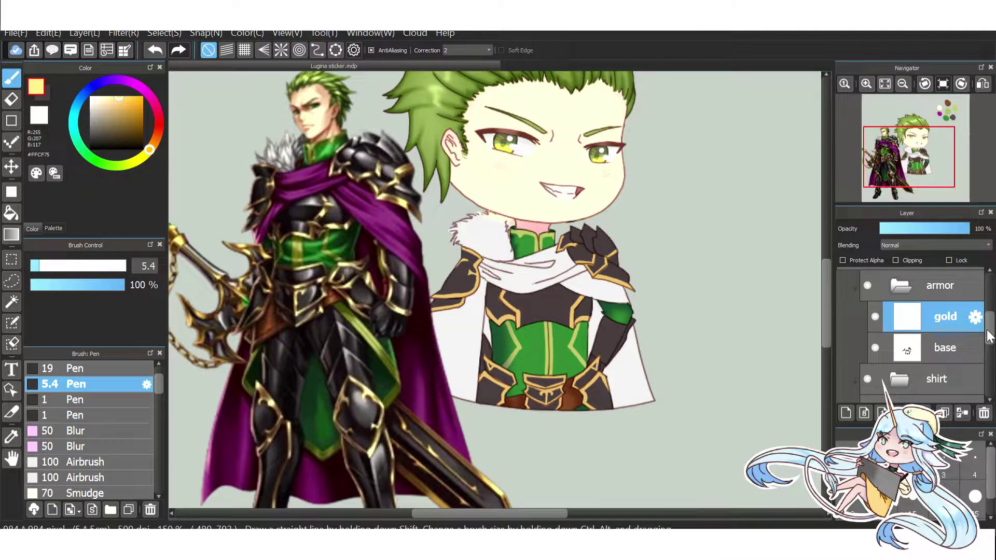
Protect the gold layer's alpha and shade the trim with darker gold (#DAAB57), using the Pen and the 16 px Blur brush.
{"action": "scroll", "coordinate": [582, 272], "scroll_direction": "up", "scroll_amount": 1}
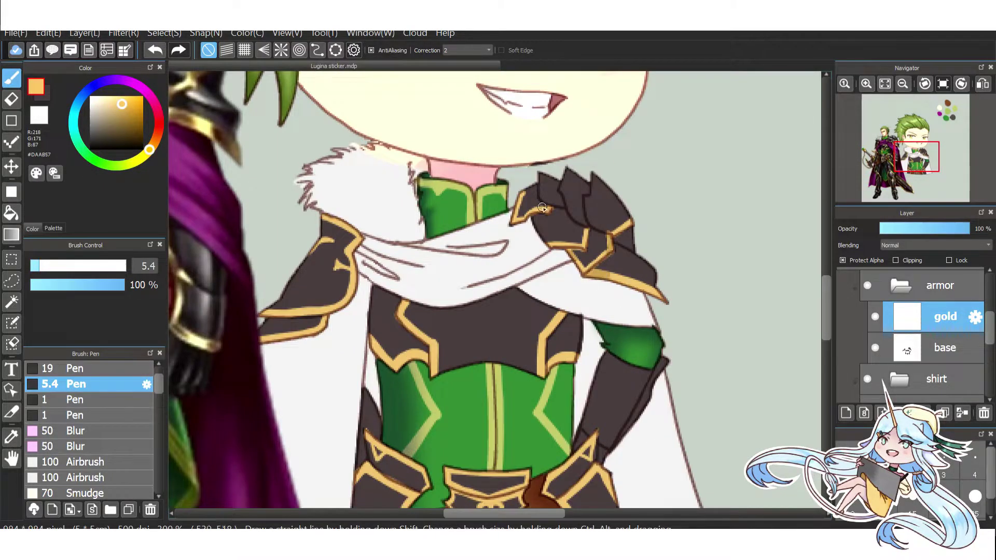
{"action": "left_click", "coordinate": [47, 448]}
{"action": "scroll", "coordinate": [534, 309], "scroll_direction": "up", "scroll_amount": 2}
{"action": "scroll", "coordinate": [384, 183], "scroll_direction": "down", "scroll_amount": 2}
{"action": "left_click", "coordinate": [120, 104]}
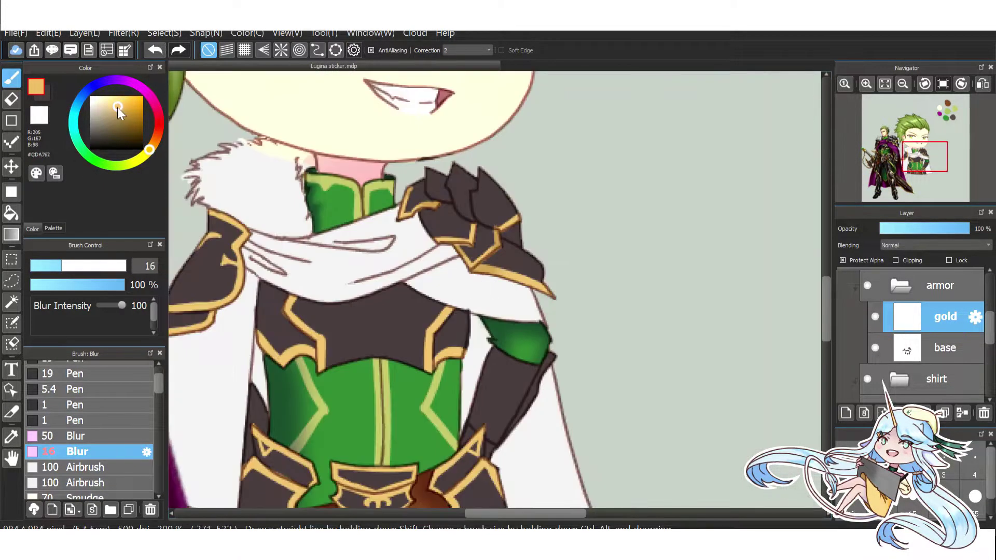
{"action": "left_click", "coordinate": [50, 389]}
{"action": "scroll", "coordinate": [458, 222], "scroll_direction": "up", "scroll_amount": 3}
Try pale yellow highlights on the shoulder trim on a new clipped layer, testing Divide and Add blending with the 16 px Blur.
{"action": "left_click", "coordinate": [39, 445]}
{"action": "key", "text": "b"}
{"action": "key", "text": "b"}
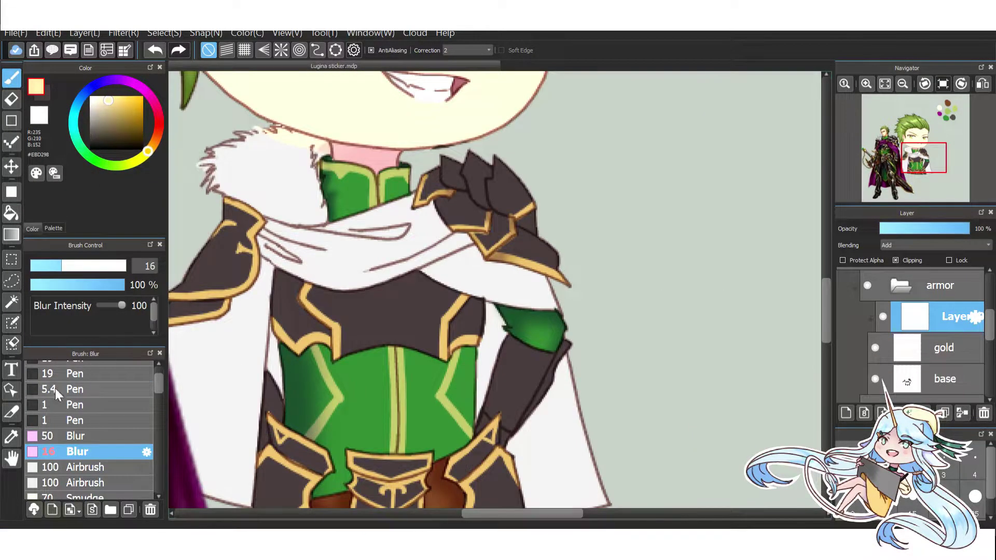
{"action": "left_click", "coordinate": [55, 388]}
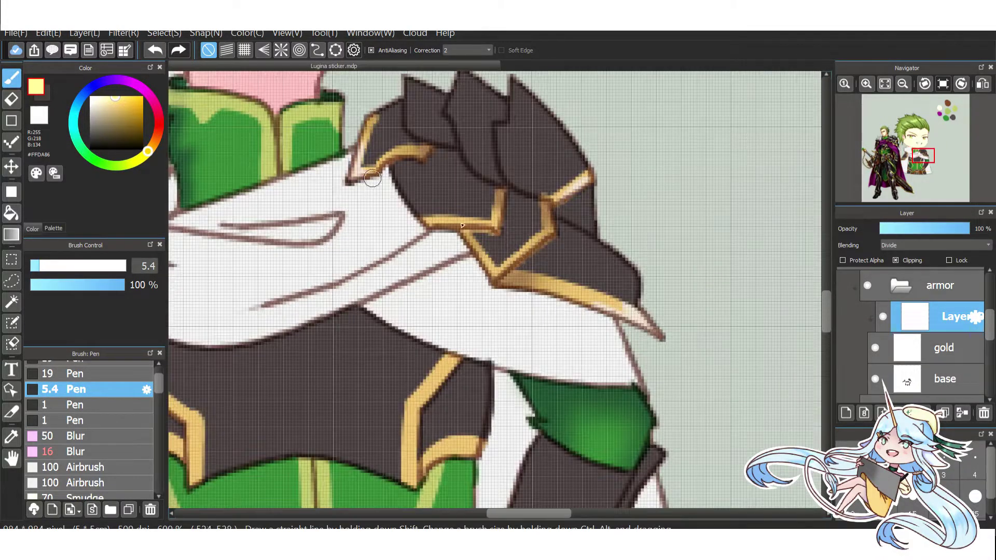
{"action": "key", "text": "b"}
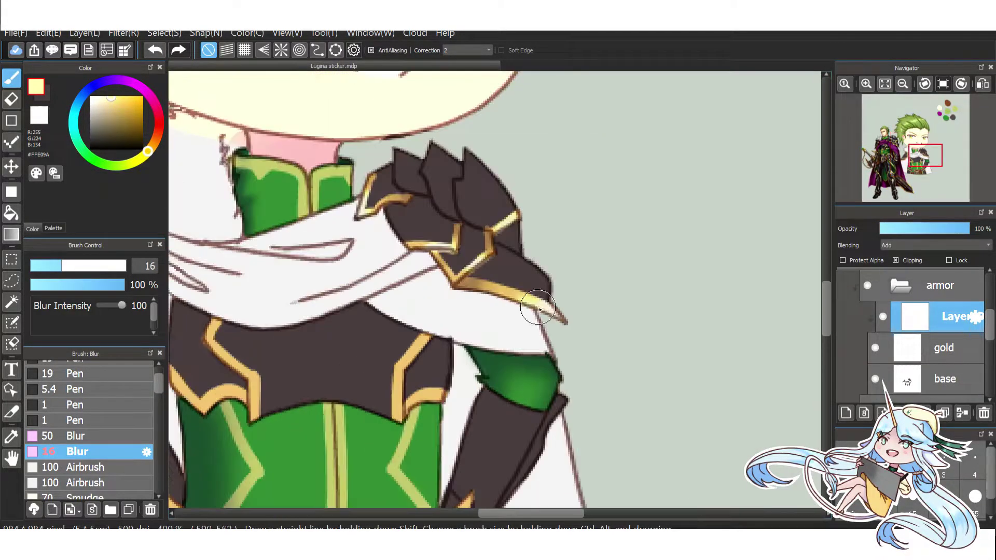
{"action": "key", "text": "p"}
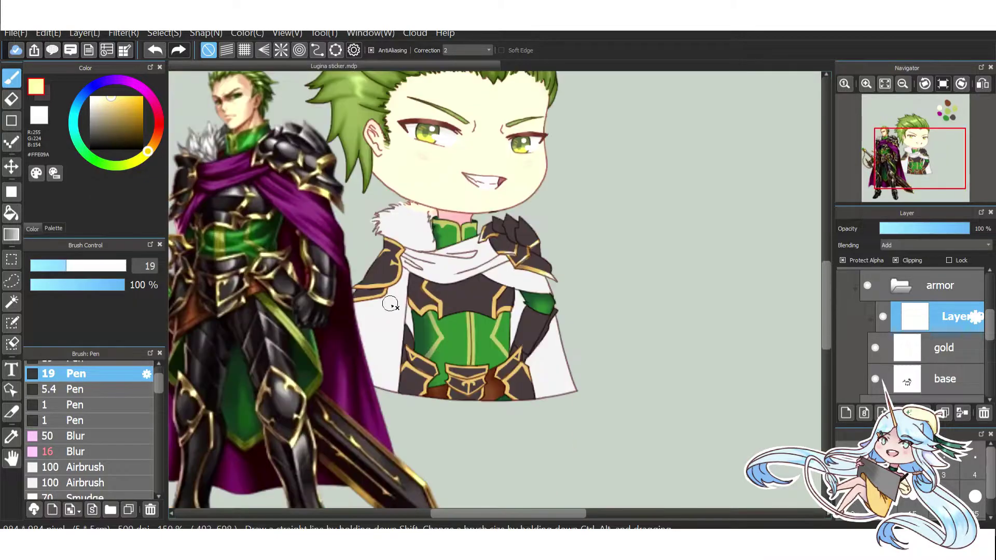
{"action": "scroll", "coordinate": [523, 275], "scroll_direction": "up", "scroll_amount": 2}
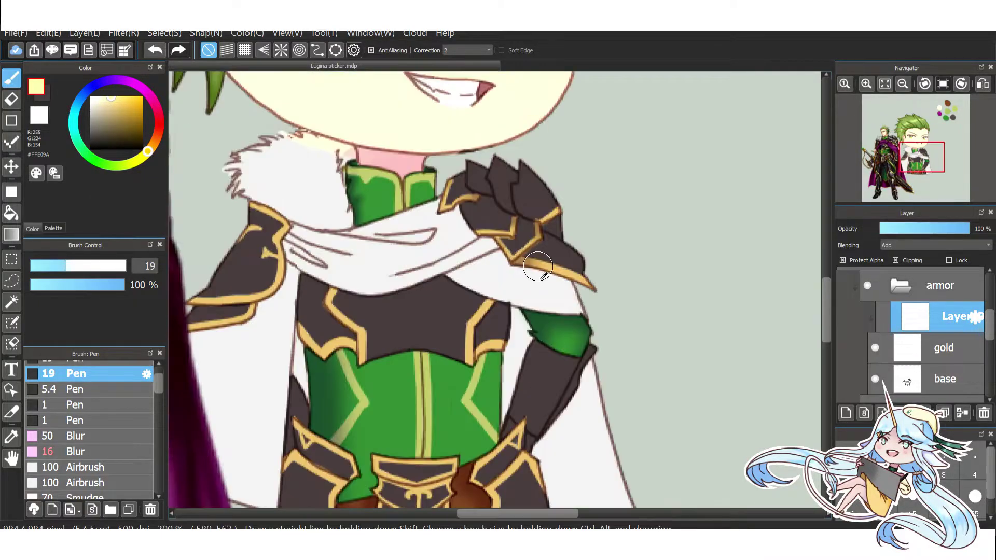
Return to the gold layer and repaint the armour trim in a paler gold (#FFDB9F) with the 19 px Pen.
{"action": "left_click", "coordinate": [74, 391]}
{"action": "scroll", "coordinate": [485, 304], "scroll_direction": "up", "scroll_amount": 1}
{"action": "left_click", "coordinate": [942, 350]}
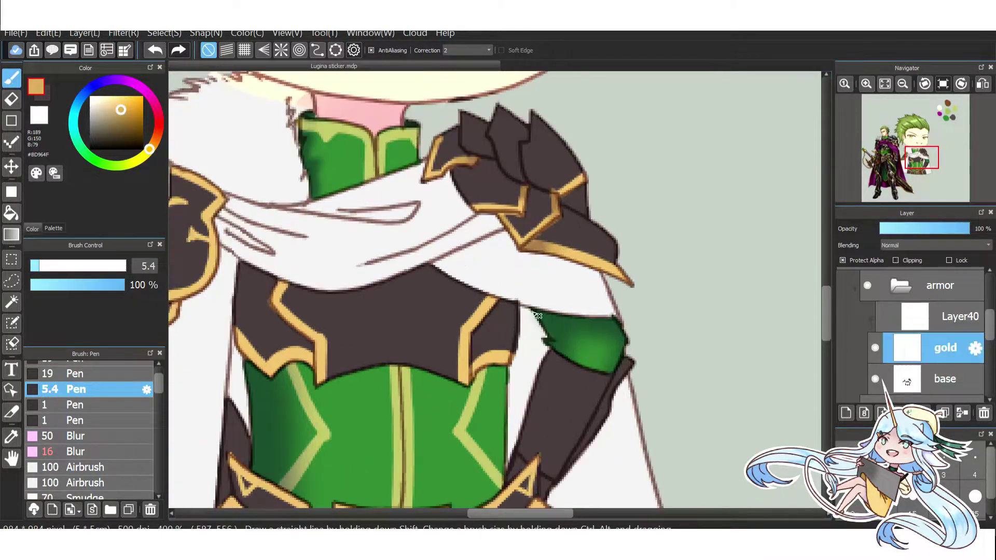
{"action": "left_click", "coordinate": [116, 98]}
{"action": "scroll", "coordinate": [486, 407], "scroll_direction": "down", "scroll_amount": 4}
{"action": "left_click", "coordinate": [73, 374]}
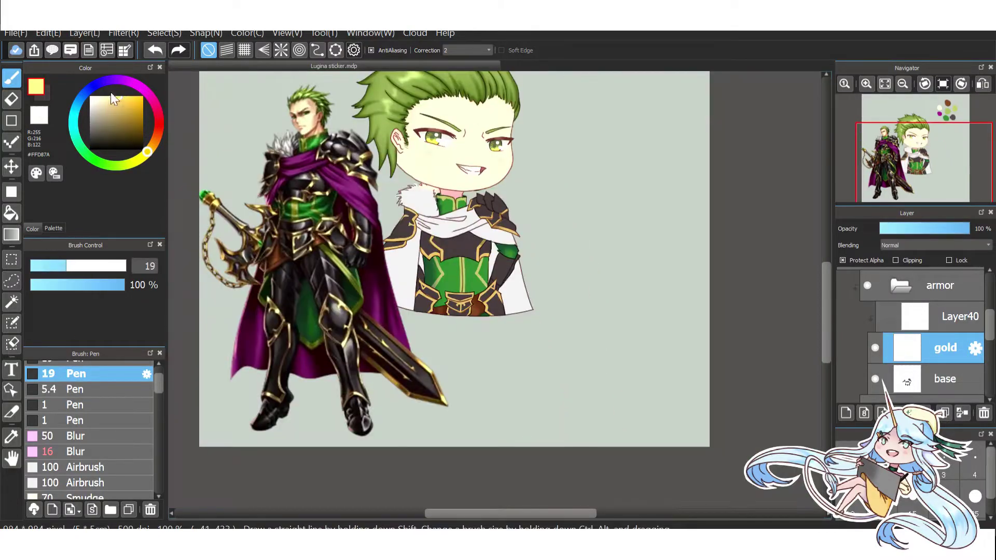
{"action": "left_click", "coordinate": [147, 151]}
{"action": "scroll", "coordinate": [400, 214], "scroll_direction": "up", "scroll_amount": 2}
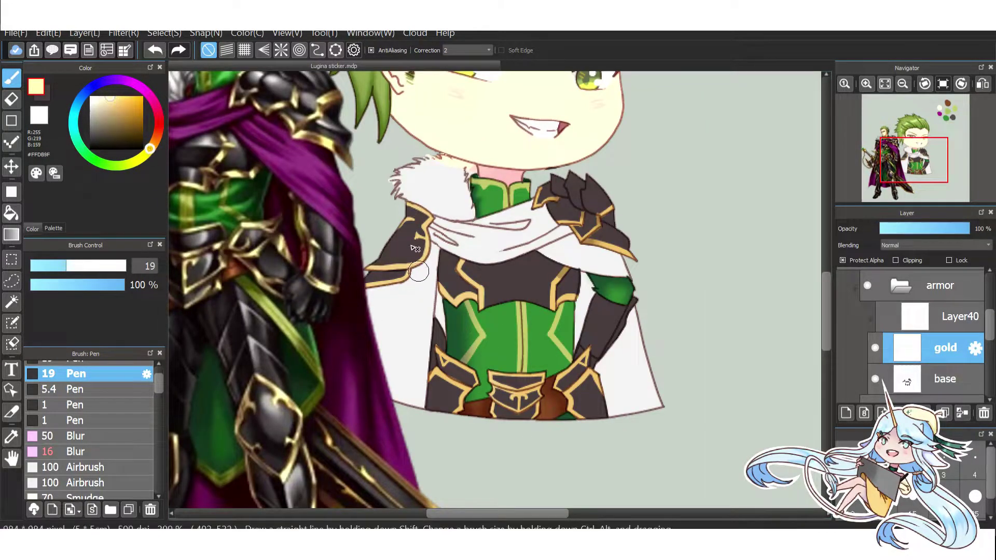
{"action": "scroll", "coordinate": [847, 349], "scroll_direction": "up", "scroll_amount": 3}
Hide the Ref folder, pick gold #FFD186, and add light and dark gold swatches to the colour ref layer.
{"action": "left_click", "coordinate": [844, 345]}
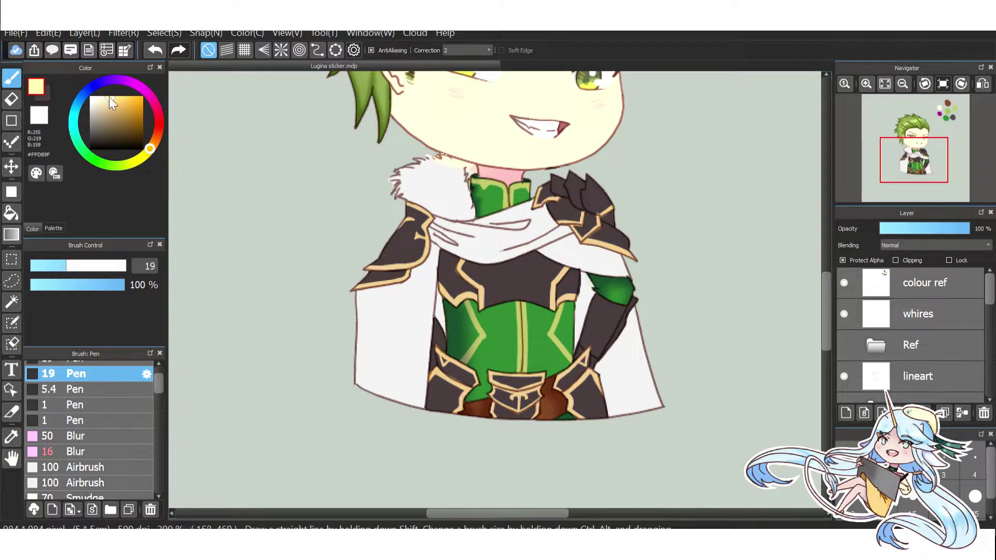
{"action": "scroll", "coordinate": [685, 234], "scroll_direction": "down", "scroll_amount": 2}
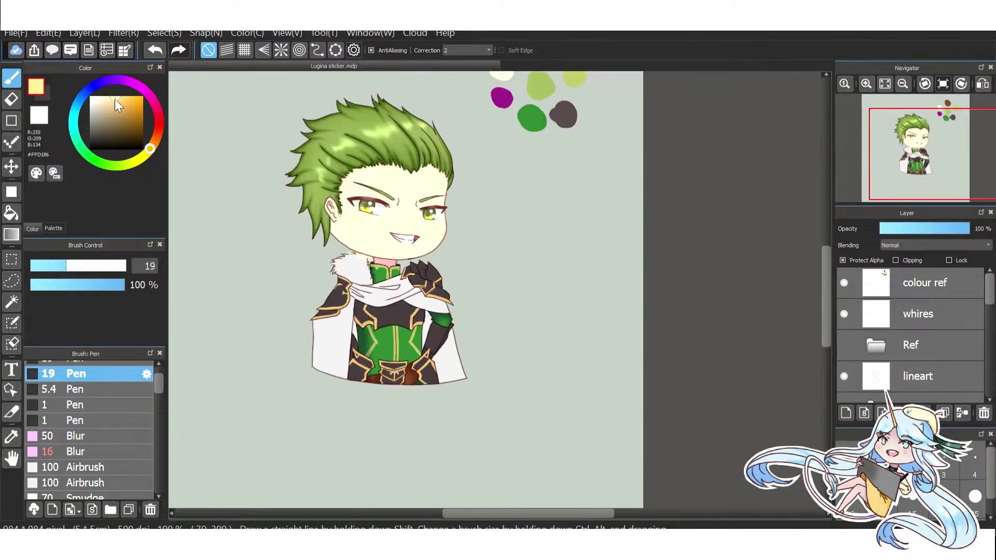
{"action": "left_click", "coordinate": [114, 99]}
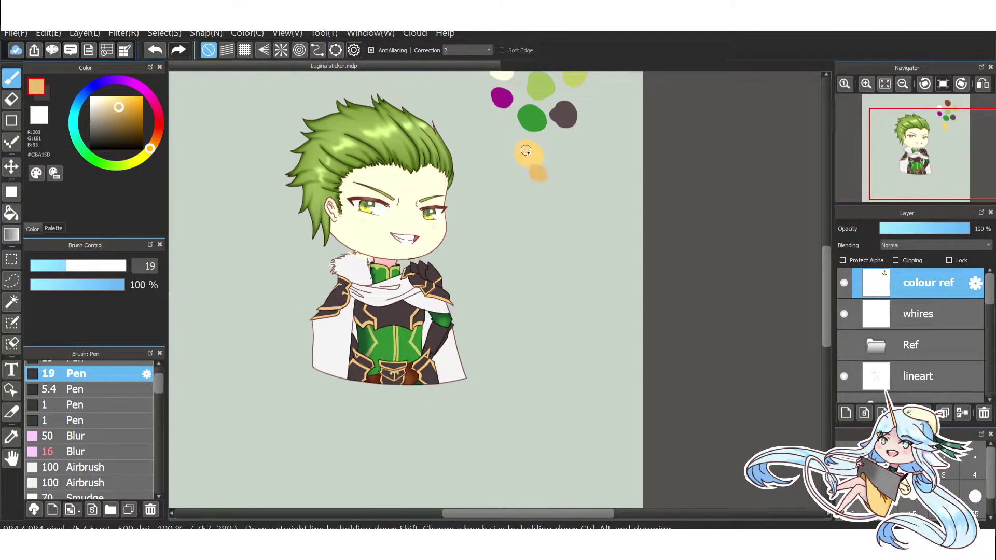
Repaint the spiked shoulder guard's gold trim with #E9B866 and darker #CBA15D, using the 16 px Blur and 5.4 px Pen.
{"action": "left_click", "coordinate": [434, 286], "text": "alt"}
{"action": "scroll", "coordinate": [433, 286], "scroll_direction": "up", "scroll_amount": 4}
{"action": "left_click", "coordinate": [78, 452]}
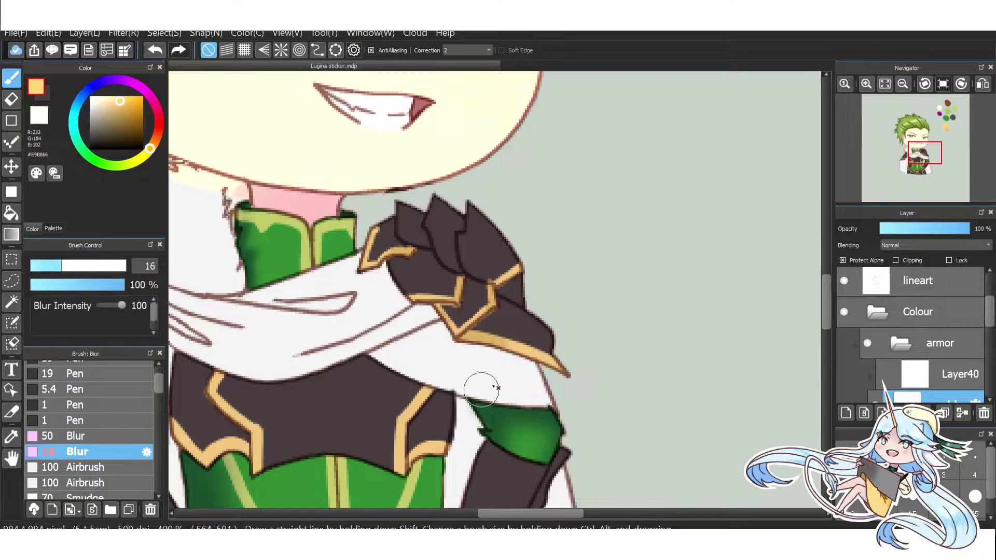
{"action": "scroll", "coordinate": [467, 311], "scroll_direction": "down", "scroll_amount": 2}
{"action": "left_click", "coordinate": [467, 290], "text": "alt"}
{"action": "left_click", "coordinate": [77, 389]}
{"action": "scroll", "coordinate": [498, 330], "scroll_direction": "up", "scroll_amount": 2}
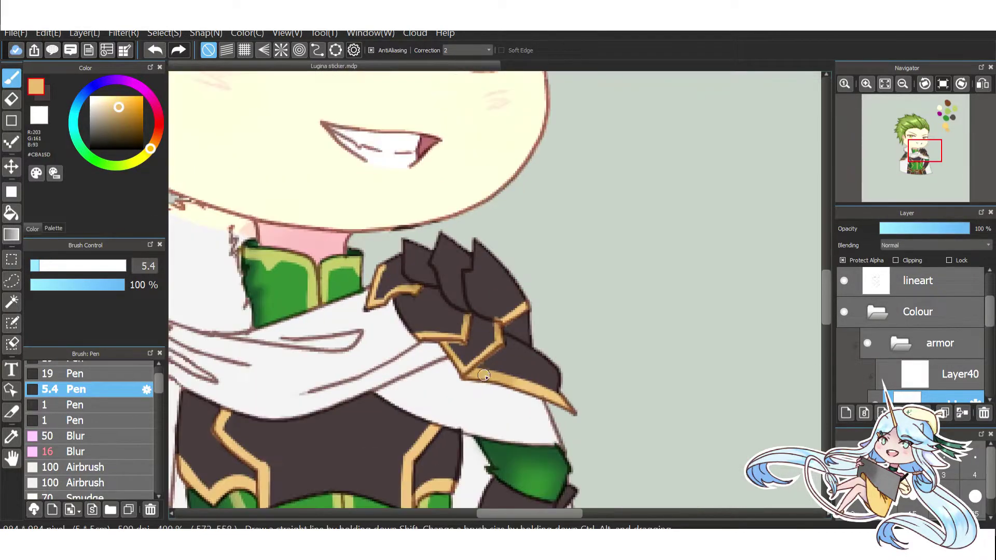
Refine the gold trim on both shoulder guards with #E9B866, alternating the 5.4 px Pen and the 16 px Blur.
{"action": "left_click", "coordinate": [78, 451]}
{"action": "scroll", "coordinate": [384, 363], "scroll_direction": "down", "scroll_amount": 3}
{"action": "left_click", "coordinate": [427, 342], "text": "alt"}
{"action": "scroll", "coordinate": [467, 312], "scroll_direction": "up", "scroll_amount": 2}
{"action": "left_click", "coordinate": [78, 390]}
{"action": "left_click", "coordinate": [78, 451]}
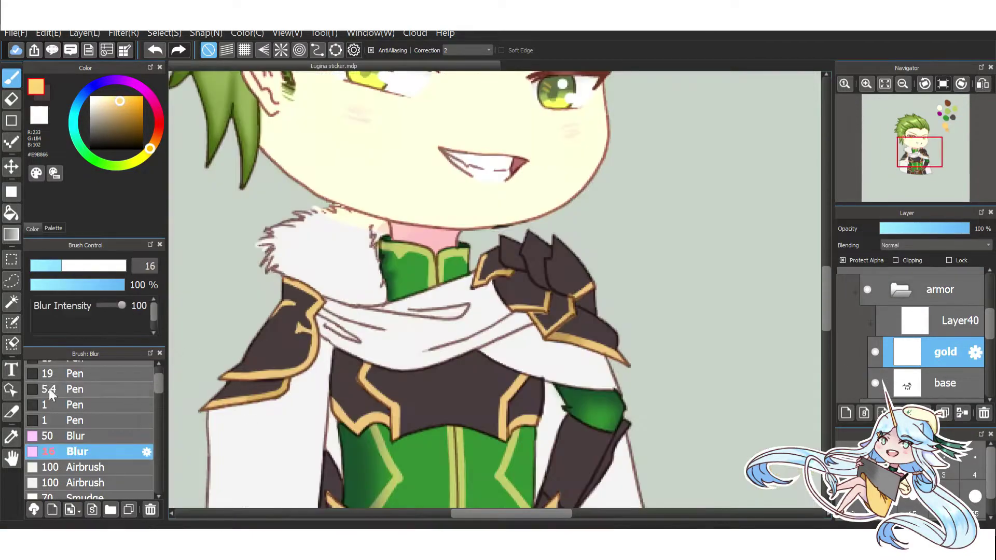
{"action": "left_click", "coordinate": [52, 390]}
{"action": "scroll", "coordinate": [467, 312], "scroll_direction": "up", "scroll_amount": 2}
{"action": "scroll", "coordinate": [467, 285], "scroll_direction": "down", "scroll_amount": 2}
{"action": "left_click", "coordinate": [78, 451]}
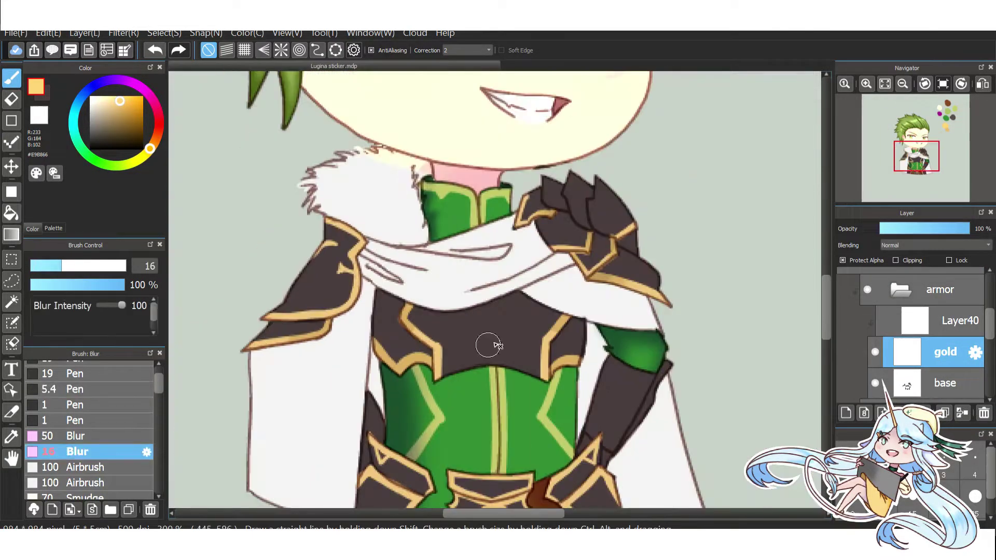
Paint the chest and waist armour trim with the 19 px Pen and blend it with the Blur brush at 27 px.
{"action": "scroll", "coordinate": [497, 345], "scroll_direction": "down", "scroll_amount": 2}
{"action": "left_click", "coordinate": [78, 373]}
{"action": "left_click", "coordinate": [77, 452]}
{"action": "left_click", "coordinate": [81, 266]}
{"action": "left_click", "coordinate": [42, 374]}
Shade the chest, belt and hip trim in darker gold #CBA15D with the Pen and soften it with the 27 px Blur.
{"action": "scroll", "coordinate": [400, 362], "scroll_direction": "up", "scroll_amount": 1}
{"action": "left_click", "coordinate": [382, 378], "text": "alt"}
{"action": "scroll", "coordinate": [381, 377], "scroll_direction": "down", "scroll_amount": 1}
{"action": "left_click", "coordinate": [78, 389]}
{"action": "left_click", "coordinate": [78, 451]}
{"action": "left_click", "coordinate": [78, 436]}
{"action": "left_click", "coordinate": [78, 373]}
{"action": "scroll", "coordinate": [433, 387], "scroll_direction": "down", "scroll_amount": 1}
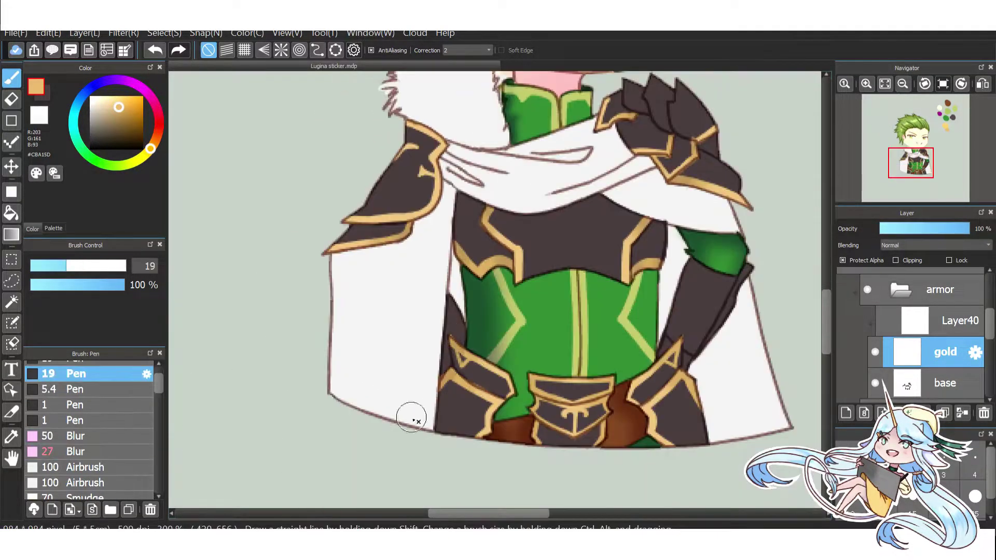
{"action": "left_click", "coordinate": [36, 449]}
{"action": "scroll", "coordinate": [704, 413], "scroll_direction": "down", "scroll_amount": 3}
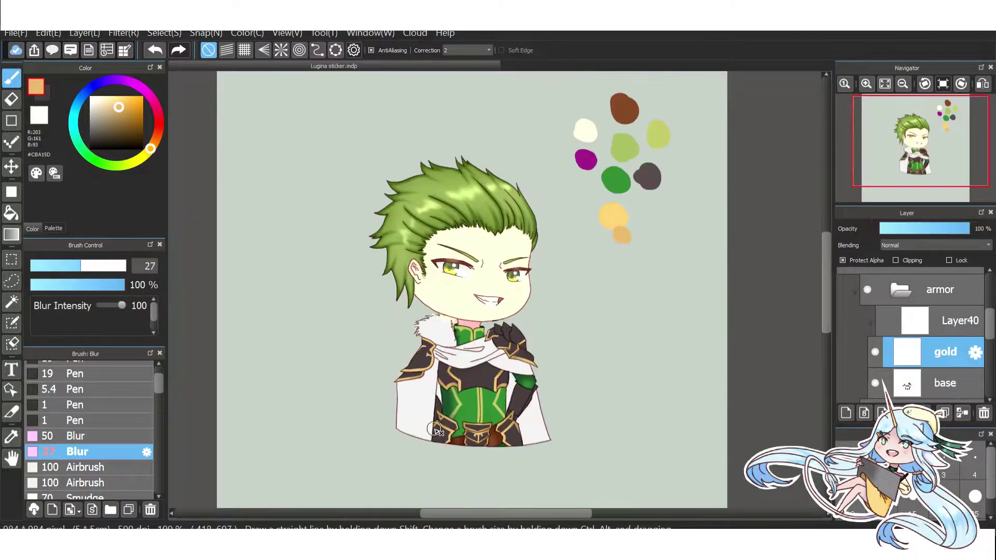
Add a Multiply layer above the armour base and shade the shoulder plates in #64585A with the 5.4 px Pen and Blur.
{"action": "left_click", "coordinate": [929, 320]}
{"action": "scroll", "coordinate": [517, 347], "scroll_direction": "up", "scroll_amount": 5}
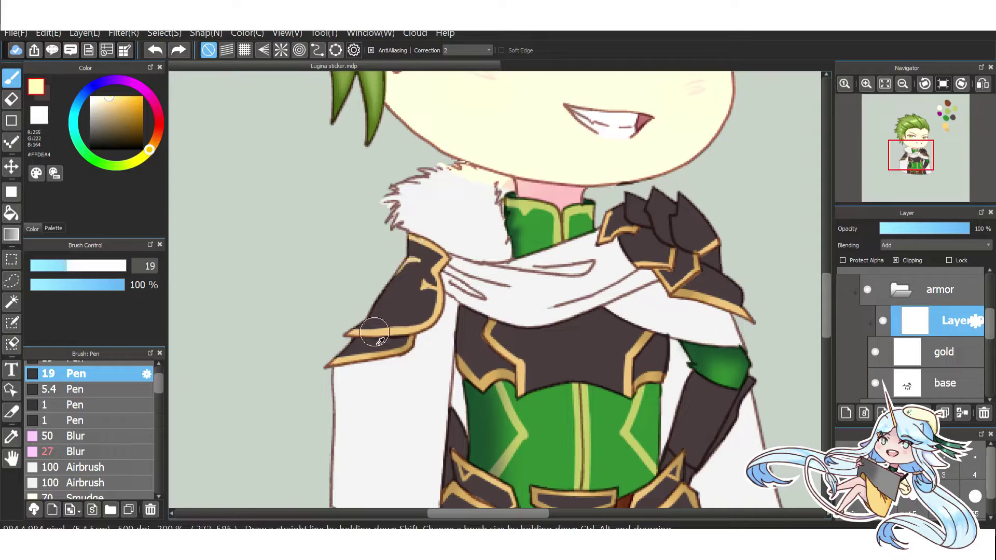
{"action": "left_click", "coordinate": [904, 364]}
{"action": "left_click", "coordinate": [595, 287], "text": "alt"}
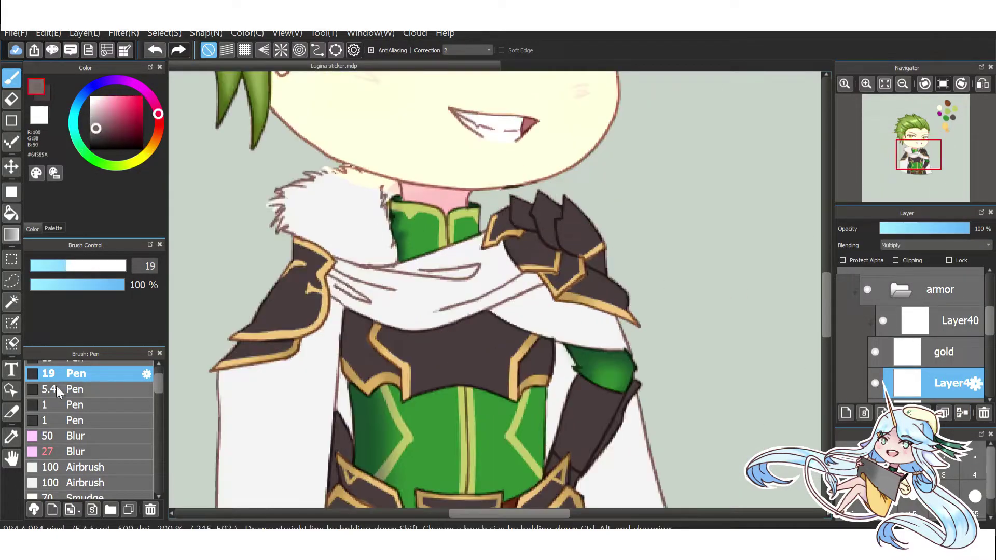
{"action": "left_click", "coordinate": [55, 386]}
{"action": "scroll", "coordinate": [577, 264], "scroll_direction": "up", "scroll_amount": 6}
{"action": "left_click_drag", "start_coordinate": [602, 244], "coordinate": [576, 264]}
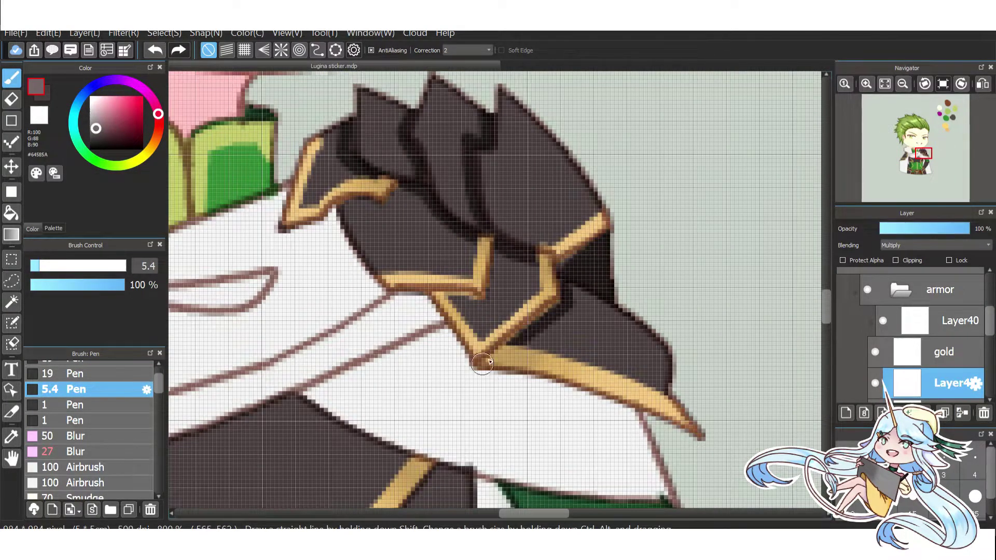
{"action": "scroll", "coordinate": [402, 208], "scroll_direction": "down", "scroll_amount": 2}
{"action": "left_click", "coordinate": [52, 451]}
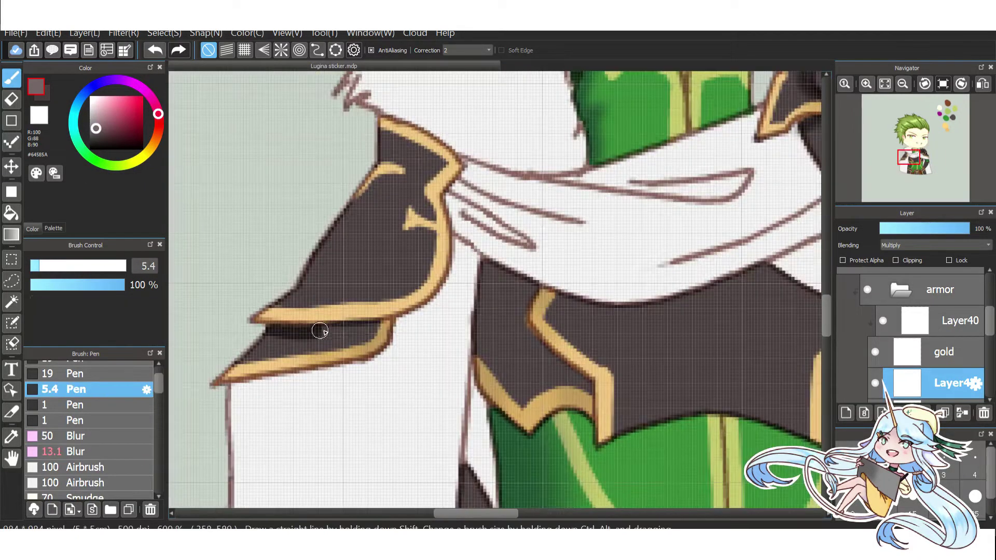
Shade the chest plate's side panels and its upper edge under the scarf with the Pen and the 16 px Blur.
{"action": "left_click_drag", "start_coordinate": [519, 275], "coordinate": [581, 395]}
{"action": "left_click_drag", "start_coordinate": [483, 254], "coordinate": [493, 379]}
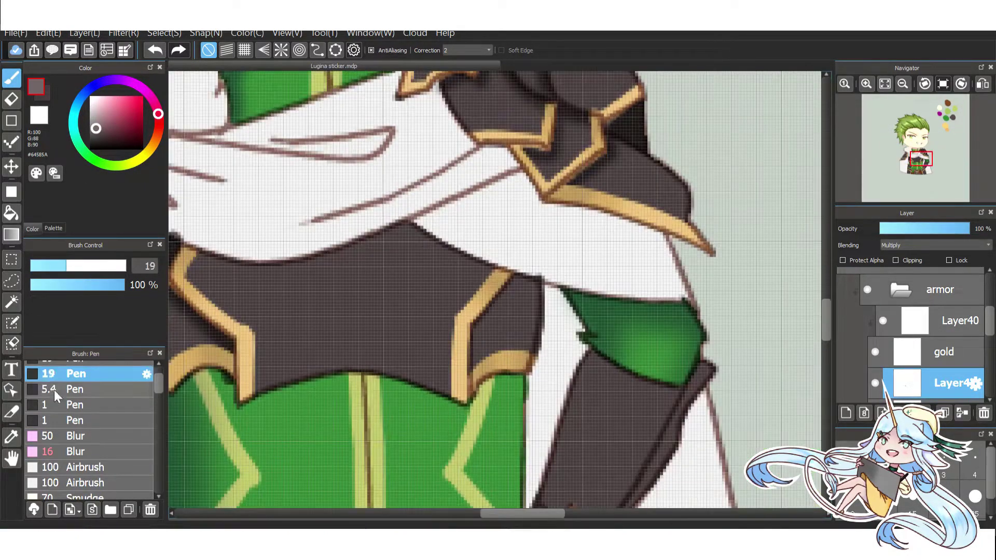
{"action": "left_click", "coordinate": [54, 389]}
{"action": "left_click_drag", "start_coordinate": [498, 280], "coordinate": [524, 363]}
{"action": "left_click", "coordinate": [52, 451]}
{"action": "left_click_drag", "start_coordinate": [507, 289], "coordinate": [513, 373]}
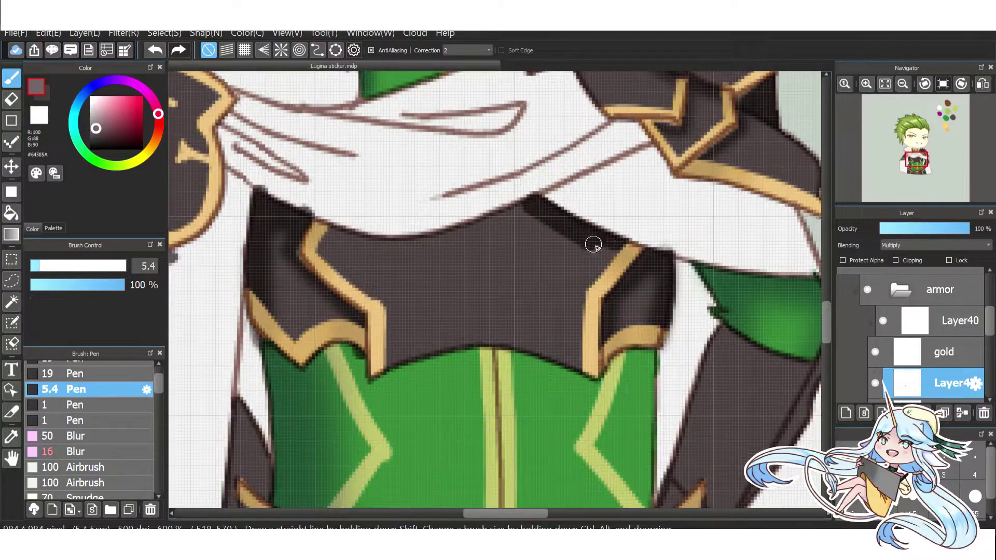
{"action": "mouse_move", "coordinate": [593, 240]}
{"action": "left_mouse_down"}
{"action": "mouse_move", "coordinate": [467, 223]}
{"action": "mouse_move", "coordinate": [562, 231]}
{"action": "left_mouse_up"}
{"action": "left_click", "coordinate": [52, 452]}
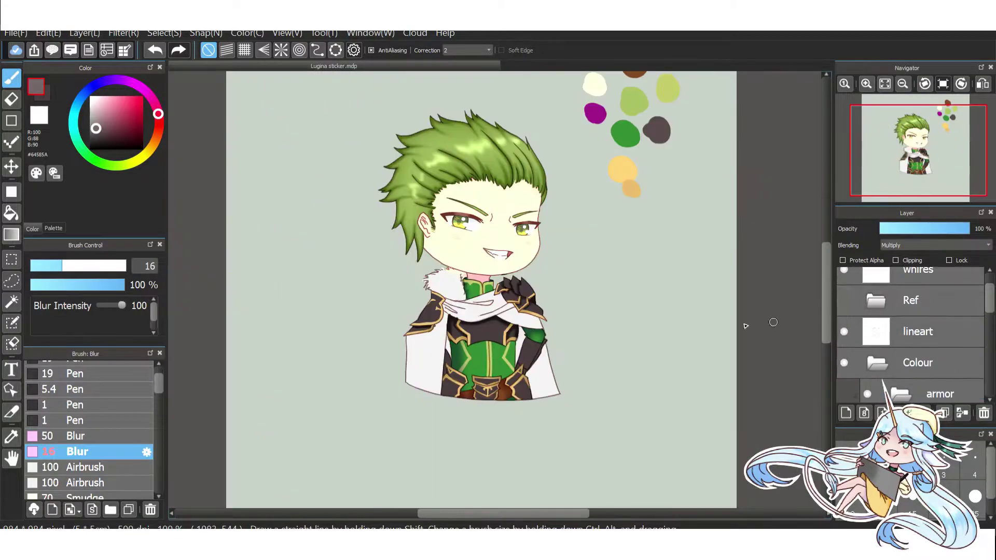
Clip the shading layer, shade the arm guards and hip armour with Pen and Blur, and set its opacity to 56%.
{"action": "scroll", "coordinate": [483, 337], "scroll_direction": "up", "scroll_amount": 3}
{"action": "scroll", "coordinate": [483, 337], "scroll_direction": "up", "scroll_amount": 1}
{"action": "scroll", "coordinate": [483, 338], "scroll_direction": "down", "scroll_amount": 1}
{"action": "left_click_drag", "start_coordinate": [716, 262], "coordinate": [666, 347]}
{"action": "left_click", "coordinate": [54, 389]}
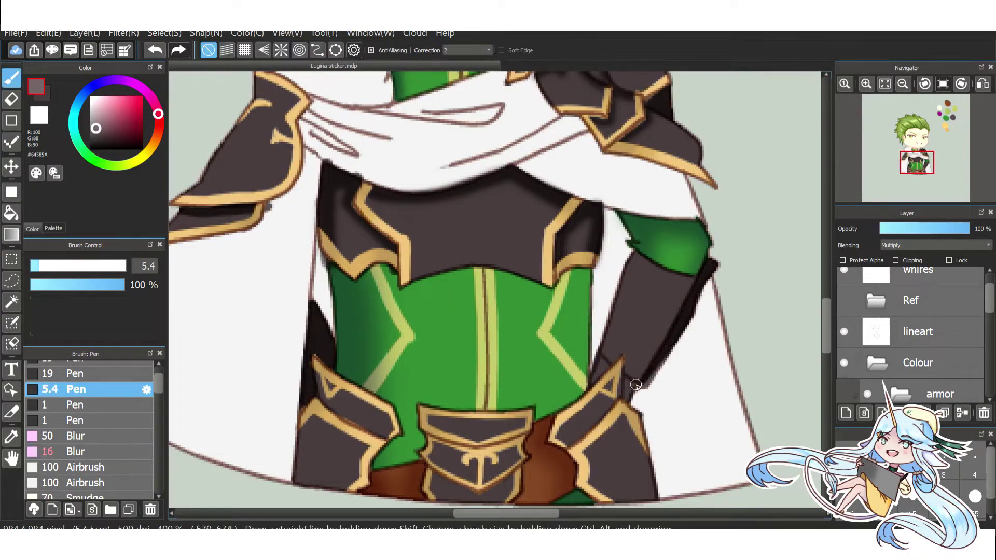
{"action": "left_click", "coordinate": [896, 260]}
{"action": "left_click", "coordinate": [52, 373]}
{"action": "left_click_drag", "start_coordinate": [638, 259], "coordinate": [602, 410]}
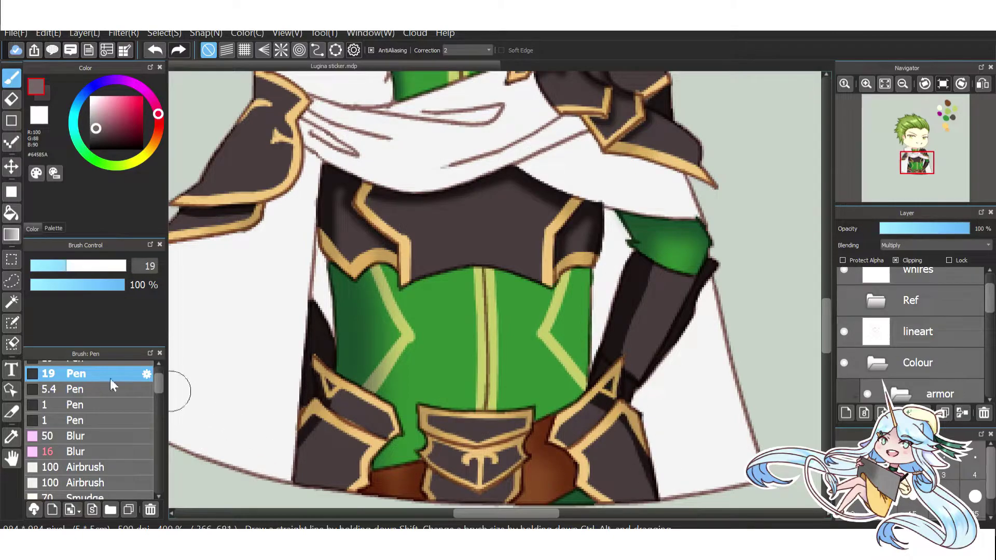
{"action": "left_click", "coordinate": [52, 452]}
{"action": "left_click_drag", "start_coordinate": [270, 436], "coordinate": [311, 452]}
{"action": "left_click_drag", "start_coordinate": [968, 229], "coordinate": [914, 232]}
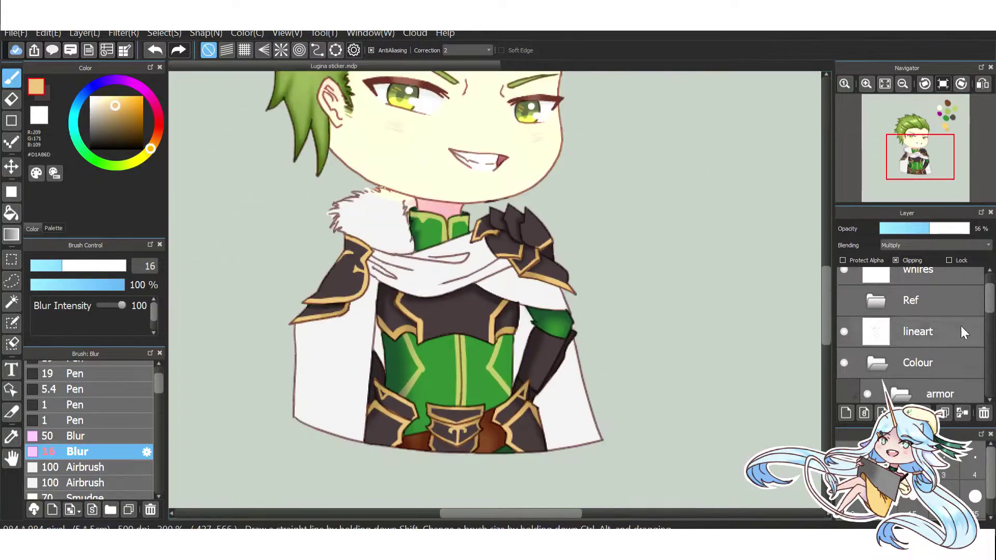
Return to the gold layer, turn off its alpha protection and clip it to the armour base.
{"action": "scroll", "coordinate": [961, 332], "scroll_direction": "down", "scroll_amount": 3}
{"action": "left_click", "coordinate": [949, 282]}
{"action": "scroll", "coordinate": [950, 311], "scroll_direction": "up", "scroll_amount": 1}
{"action": "scroll", "coordinate": [463, 328], "scroll_direction": "up", "scroll_amount": 2}
{"action": "left_click", "coordinate": [55, 390]}
{"action": "scroll", "coordinate": [464, 328], "scroll_direction": "up", "scroll_amount": 1}
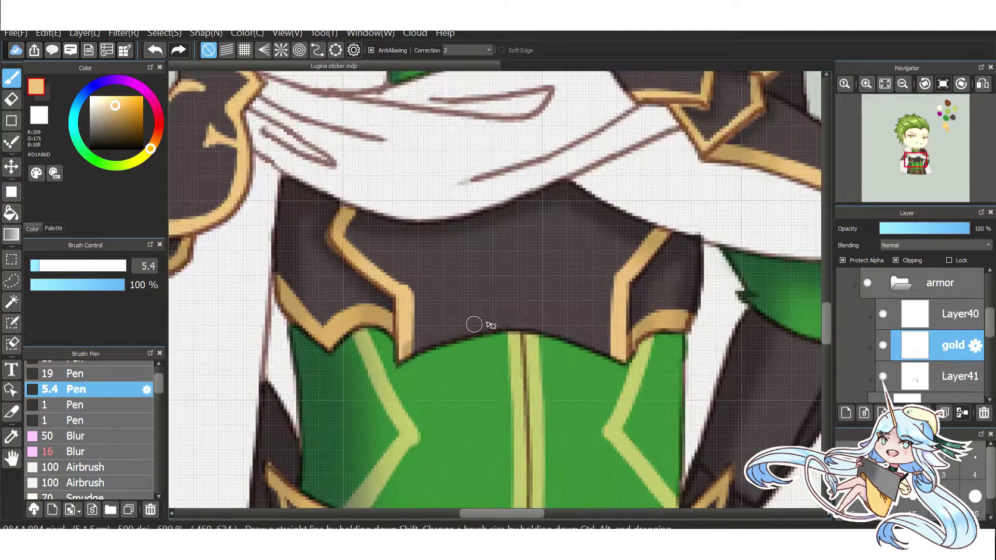
{"action": "key", "text": "ctrl+alt+g"}
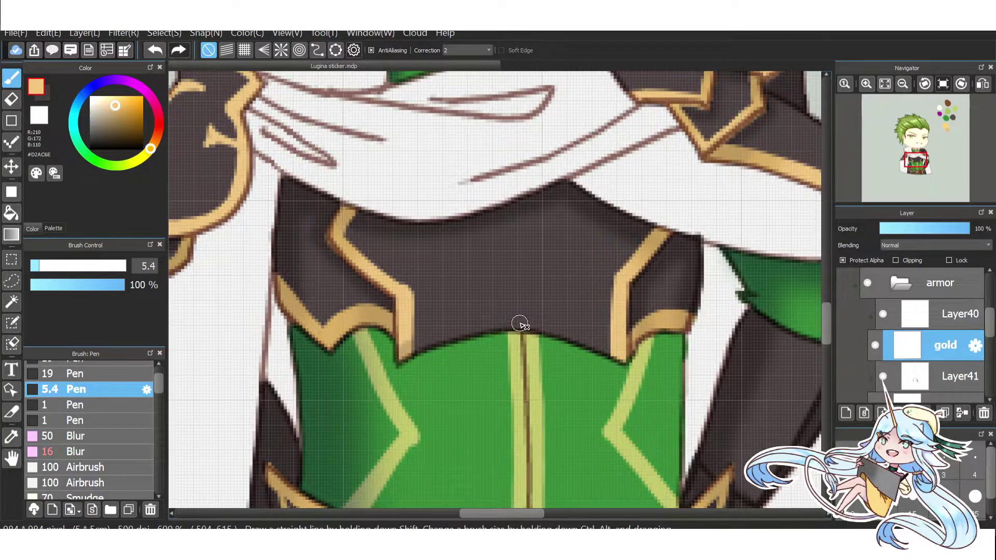
{"action": "key", "text": "ctrl+z"}
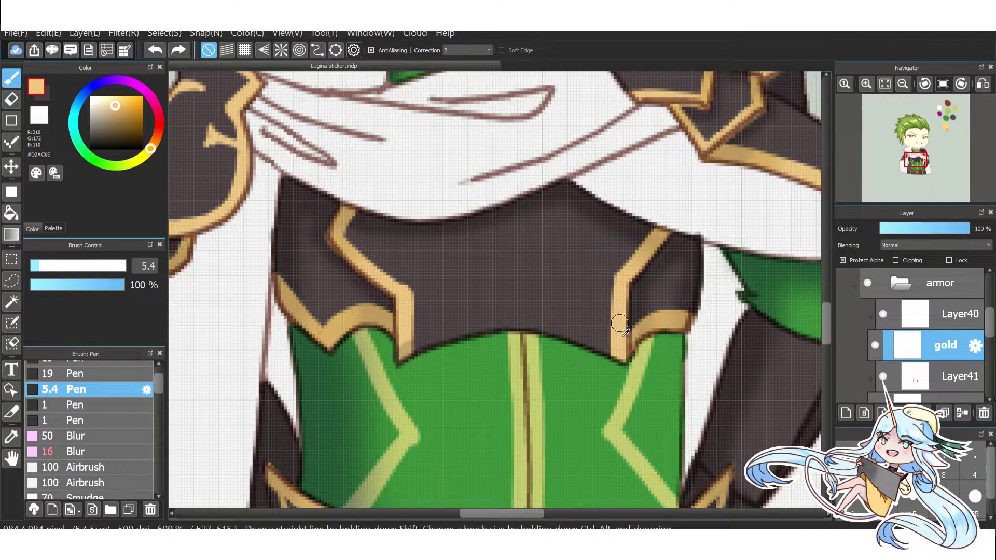
{"action": "left_click", "coordinate": [843, 260]}
{"action": "left_click", "coordinate": [896, 260]}
Paint a gold trim along the chest plate's lower edge with the 5.4 px Pen, using gold picked from the existing trim.
{"action": "scroll", "coordinate": [464, 290], "scroll_direction": "down", "scroll_amount": 3}
{"action": "scroll", "coordinate": [342, 293], "scroll_direction": "up", "scroll_amount": 4}
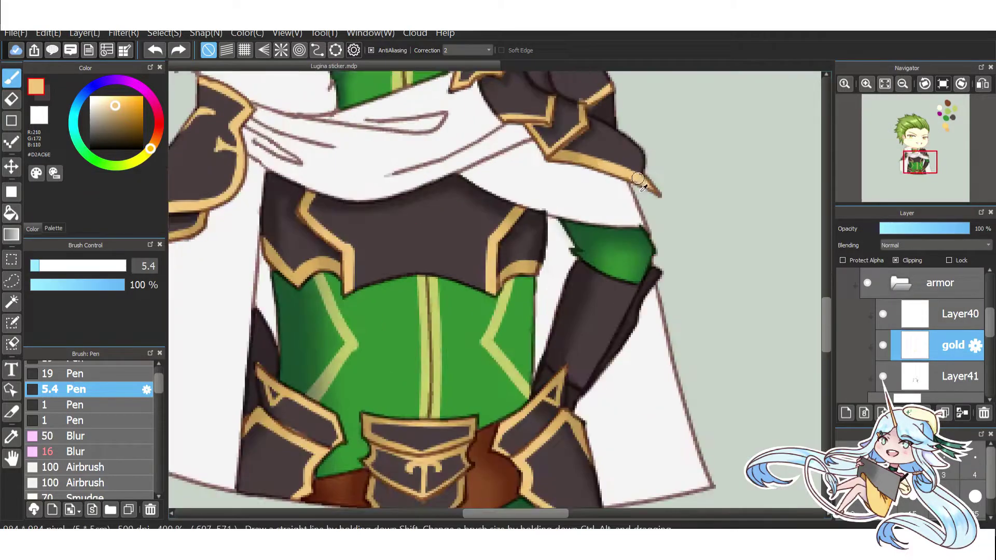
{"action": "left_click", "coordinate": [342, 293], "text": "alt"}
{"action": "scroll", "coordinate": [342, 293], "scroll_direction": "down", "scroll_amount": 3}
{"action": "scroll", "coordinate": [430, 273], "scroll_direction": "down", "scroll_amount": 2}
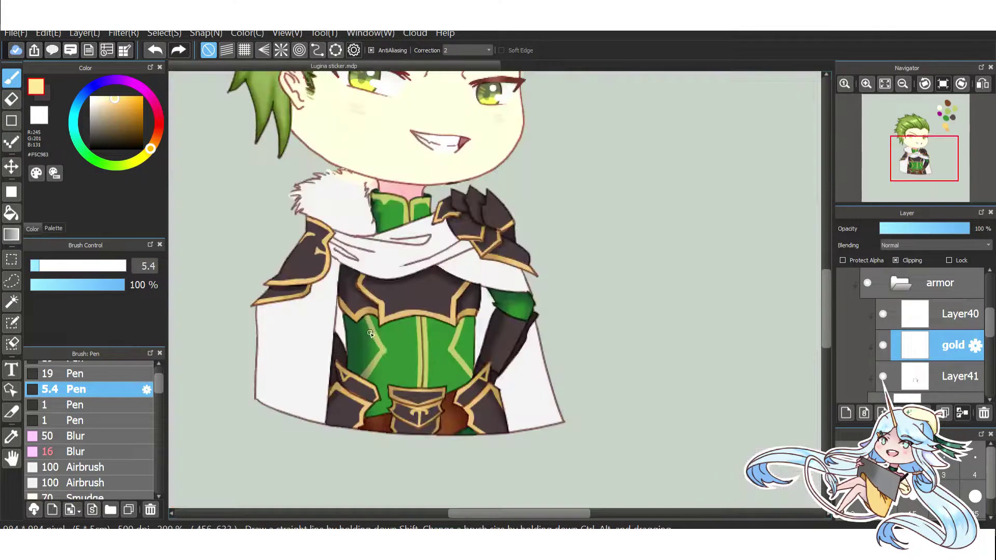
{"action": "scroll", "coordinate": [430, 273], "scroll_direction": "up", "scroll_amount": 1}
Try pale yellow edge highlights on the shoulder guard's spikes on the clipped Add layer with the 5.4 px Pen.
{"action": "left_click", "coordinate": [888, 317]}
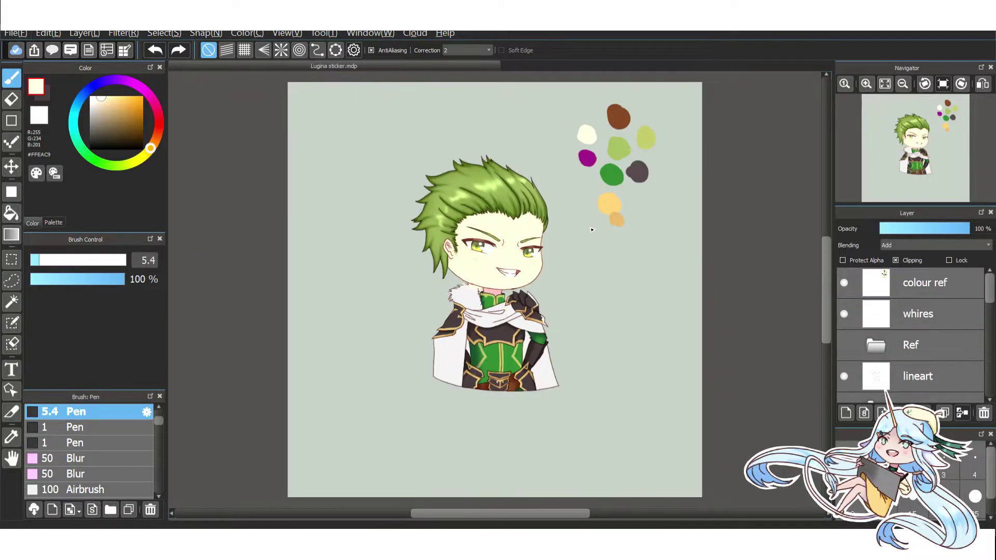
{"action": "scroll", "coordinate": [913, 337], "scroll_direction": "down", "scroll_amount": 2}
{"action": "scroll", "coordinate": [467, 208], "scroll_direction": "up", "scroll_amount": 2}
{"action": "left_click", "coordinate": [146, 152]}
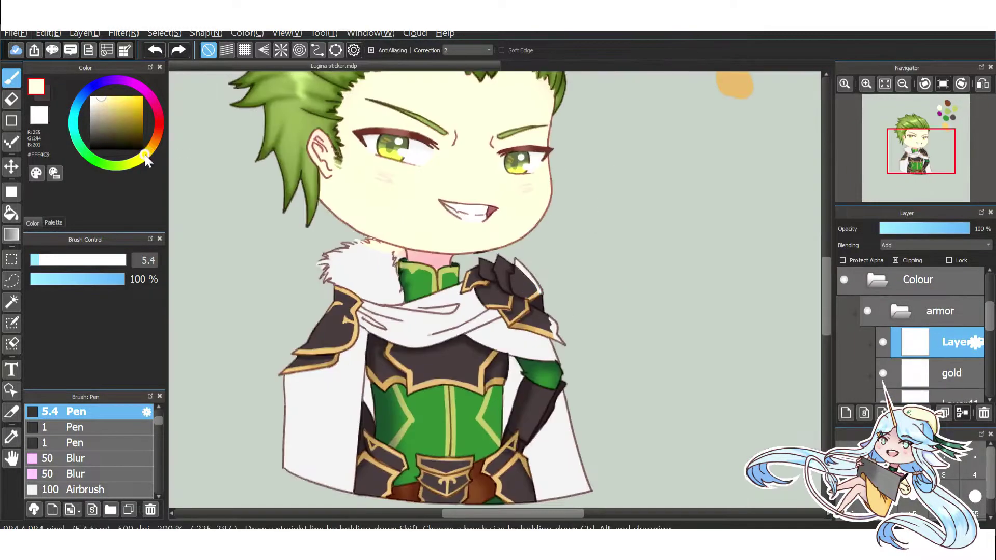
{"action": "scroll", "coordinate": [541, 281], "scroll_direction": "up", "scroll_amount": 2}
{"action": "left_click_drag", "start_coordinate": [541, 282], "coordinate": [580, 342]}
{"action": "scroll", "coordinate": [530, 260], "scroll_direction": "down", "scroll_amount": 1}
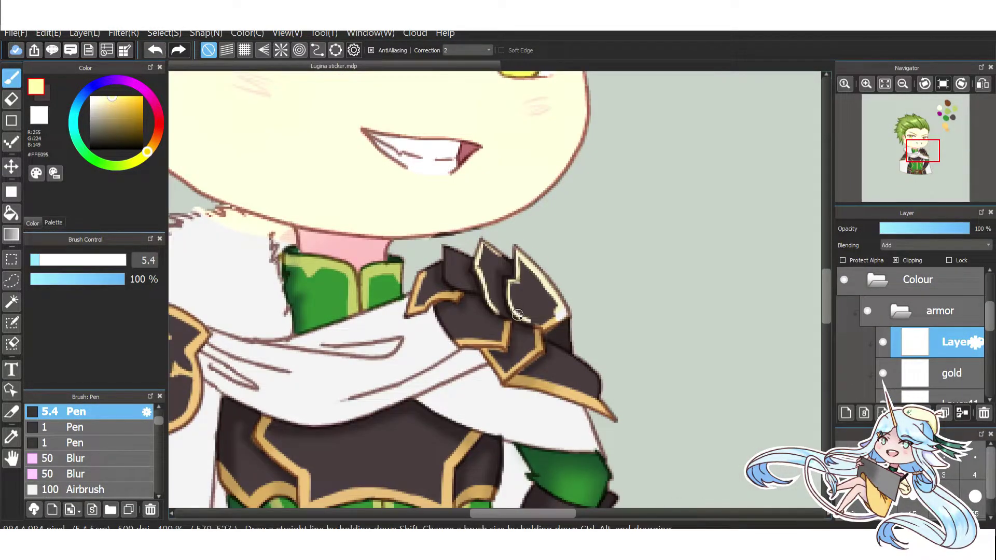
Try softening #FFE095 highlights on the spikes and shoulder trim with the 34 px Blur, and erase them.
{"action": "left_click_drag", "start_coordinate": [90, 397], "coordinate": [90, 321]}
{"action": "left_click", "coordinate": [78, 399]}
{"action": "left_click_drag", "start_coordinate": [493, 270], "coordinate": [537, 356]}
{"action": "left_click", "coordinate": [82, 260]}
{"action": "scroll", "coordinate": [492, 290], "scroll_direction": "down", "scroll_amount": 3}
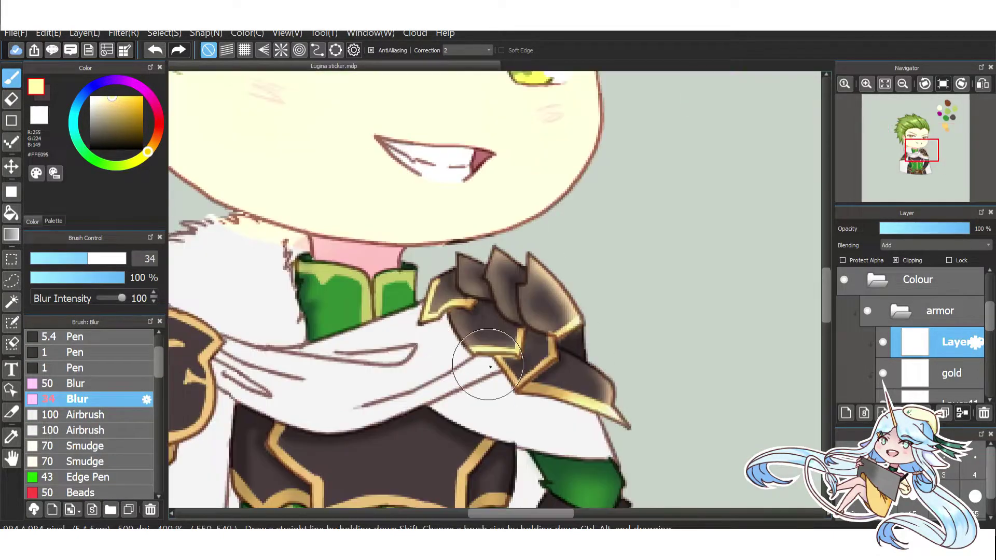
{"action": "scroll", "coordinate": [493, 290], "scroll_direction": "up", "scroll_amount": 5}
{"action": "key", "text": "e"}
Add a clipped Add layer over the armour shading and highlight the shoulder spikes in grey #787273 with the 5.4 px Pen and 34 px Blur.
{"action": "scroll", "coordinate": [493, 290], "scroll_direction": "down", "scroll_amount": 3}
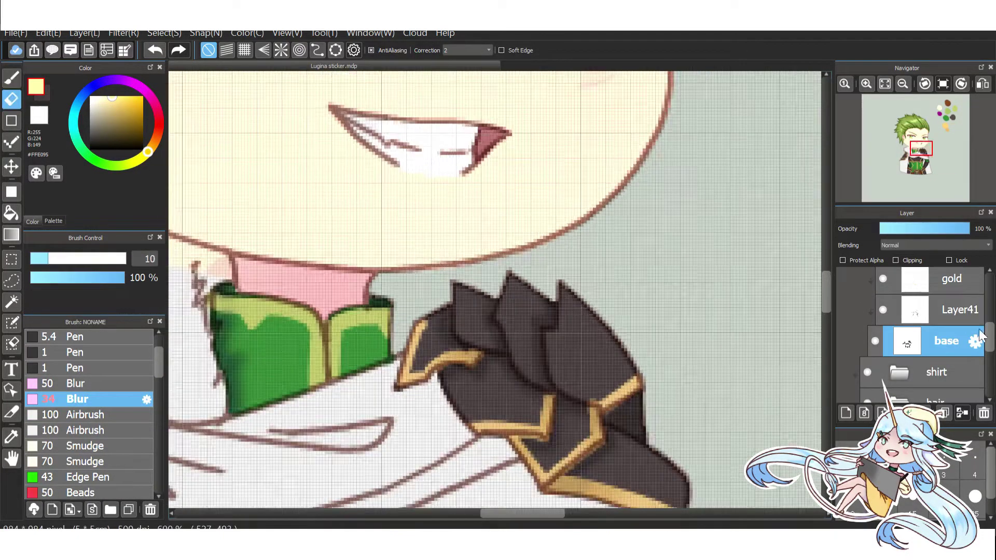
{"action": "key", "text": "ctrl+shift+n"}
{"action": "scroll", "coordinate": [493, 290], "scroll_direction": "up", "scroll_amount": 3}
{"action": "left_click", "coordinate": [12, 78]}
{"action": "left_click_drag", "start_coordinate": [559, 380], "coordinate": [603, 389]}
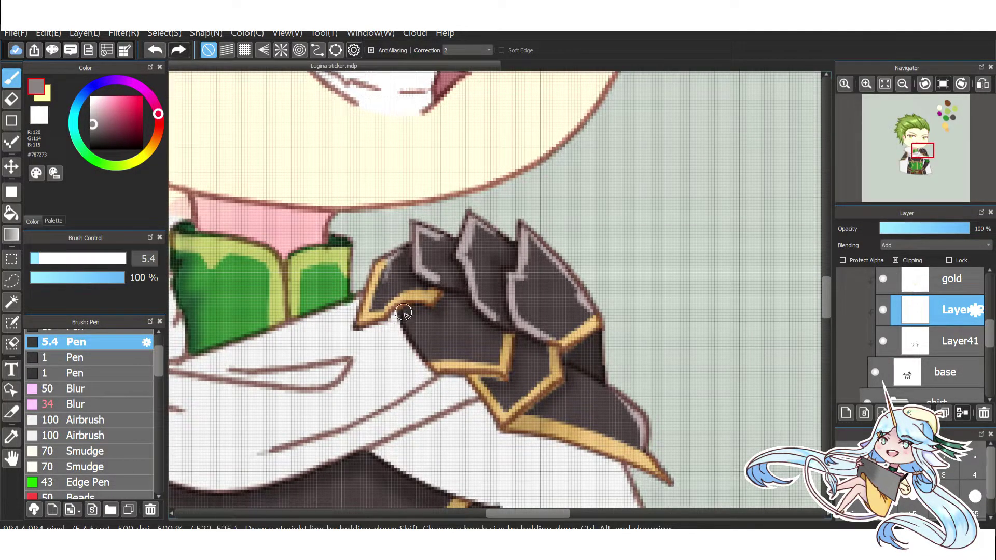
{"action": "scroll", "coordinate": [88, 415], "scroll_direction": "up", "scroll_amount": 2}
{"action": "left_click", "coordinate": [47, 427]}
{"action": "scroll", "coordinate": [467, 312], "scroll_direction": "down", "scroll_amount": 4}
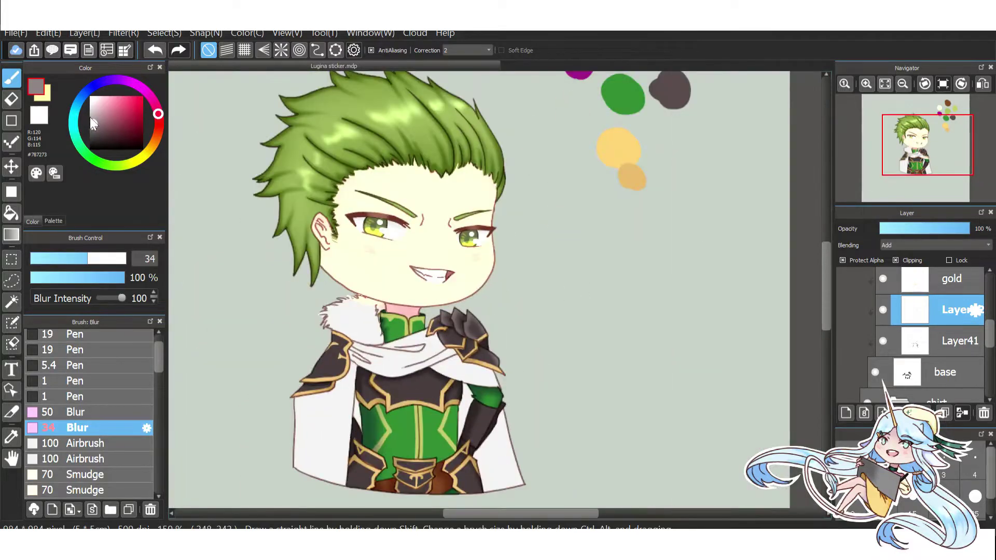
Set the highlight layer to 48% opacity and paint #C6C6C6 highlights along the outer edge of the fur-side shoulder guard.
{"action": "left_click", "coordinate": [47, 335]}
{"action": "left_click", "coordinate": [46, 365]}
{"action": "scroll", "coordinate": [311, 384], "scroll_direction": "up", "scroll_amount": 4}
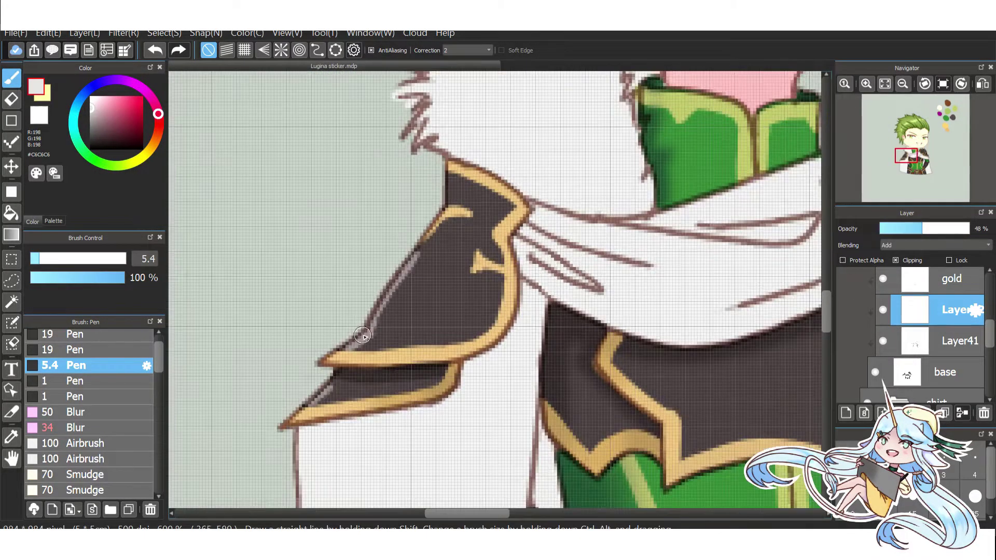
{"action": "left_click", "coordinate": [47, 350]}
{"action": "scroll", "coordinate": [363, 312], "scroll_direction": "down", "scroll_amount": 3}
Try a light grey highlight at the centre of the chest plate, testing Smudge and the 34 px Blur.
{"action": "scroll", "coordinate": [402, 283], "scroll_direction": "up", "scroll_amount": 2}
{"action": "left_click", "coordinate": [46, 365]}
{"action": "left_click", "coordinate": [47, 490]}
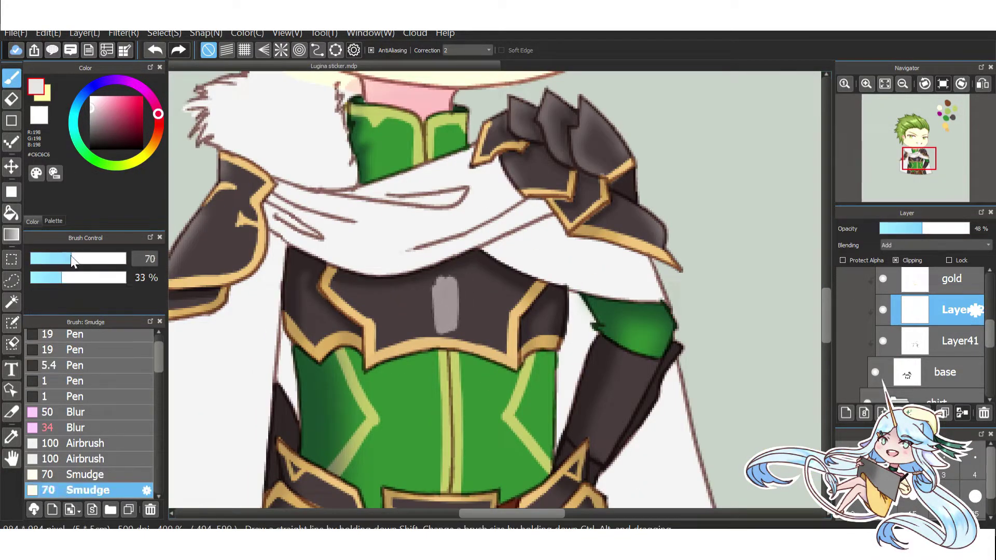
{"action": "left_click", "coordinate": [47, 427]}
{"action": "key", "text": "ctrl+z"}
{"action": "key", "text": "ctrl+z"}
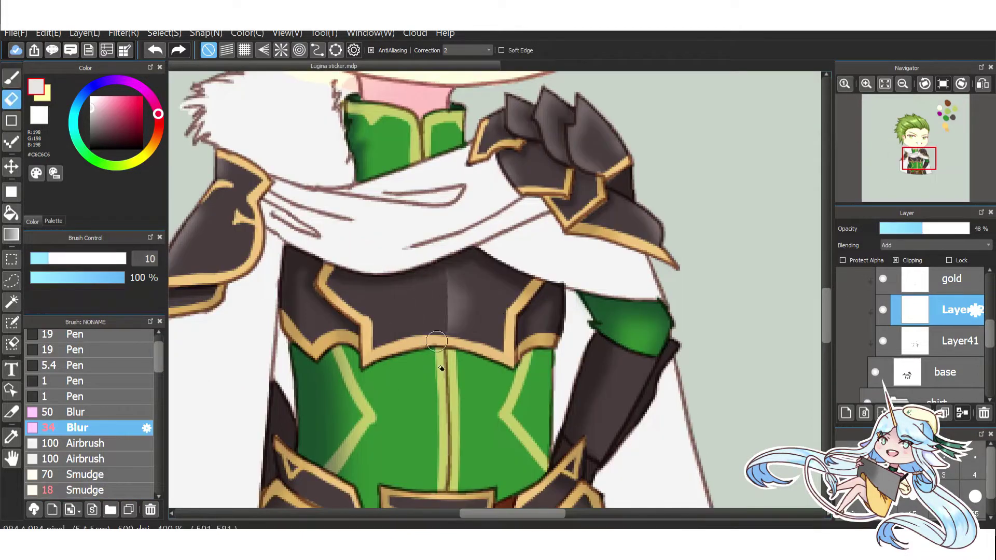
Paint the chest plate's central highlight, try the 9.8 px Smudge at 45%, undo the smudging and soften it with the 17 px Blur.
{"action": "left_click", "coordinate": [47, 490]}
{"action": "left_click", "coordinate": [47, 350]}
{"action": "left_click", "coordinate": [46, 490]}
{"action": "left_click_drag", "start_coordinate": [443, 332], "coordinate": [443, 313]}
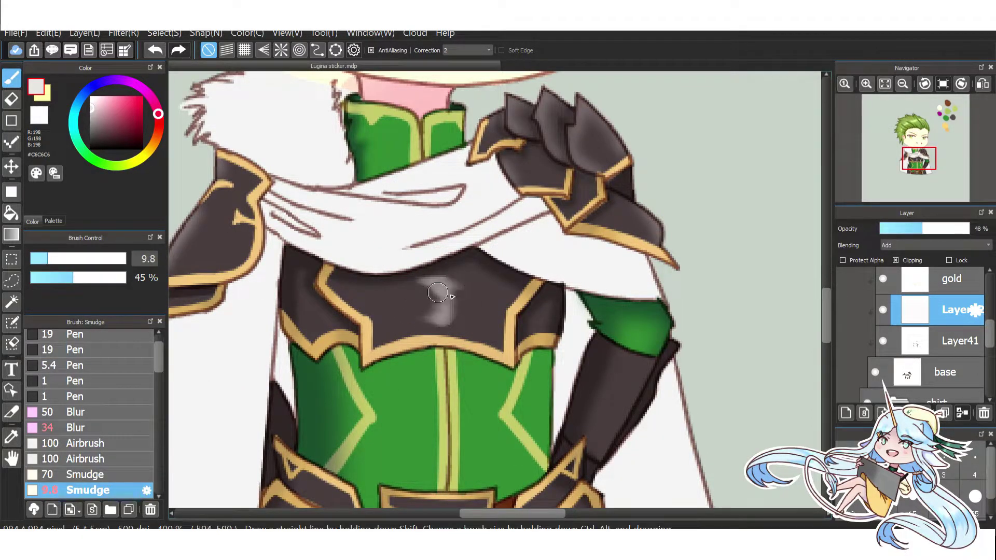
{"action": "key", "text": "ctrl+z"}
{"action": "left_click", "coordinate": [47, 427]}
{"action": "left_click_drag", "start_coordinate": [434, 405], "coordinate": [401, 412]}
{"action": "scroll", "coordinate": [496, 291], "scroll_direction": "down", "scroll_amount": 3}
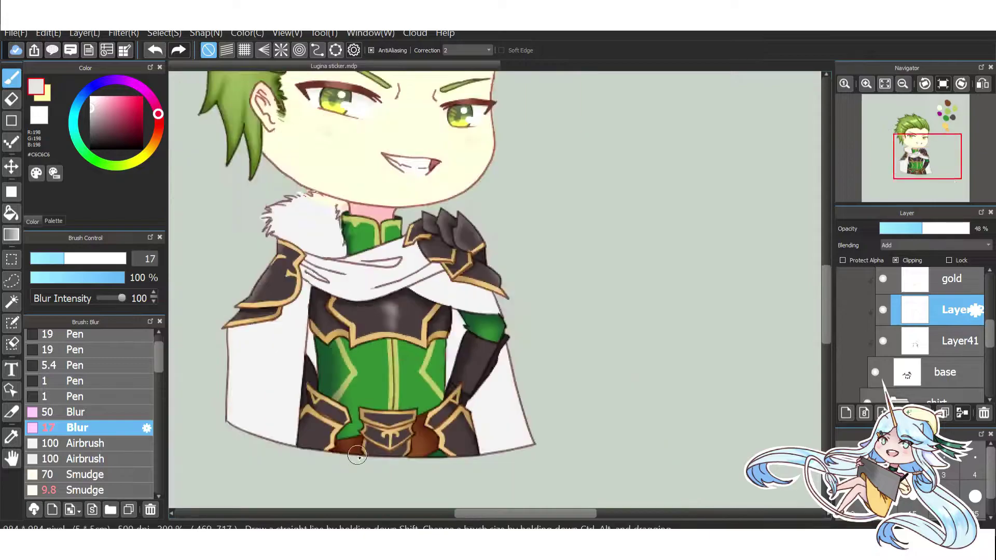
Add light grey highlights to the belt buckle and forearm guard with the 5.4 px Pen and blend them with Blur.
{"action": "left_click", "coordinate": [46, 366]}
{"action": "scroll", "coordinate": [443, 384], "scroll_direction": "up", "scroll_amount": 3}
{"action": "left_click", "coordinate": [47, 427]}
{"action": "left_click_drag", "start_coordinate": [635, 243], "coordinate": [597, 322]}
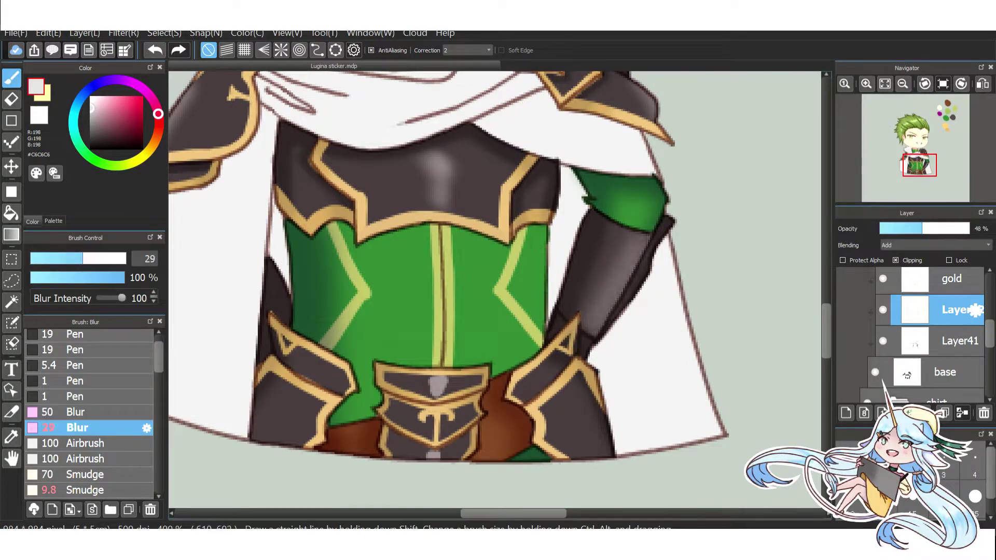
{"action": "left_click", "coordinate": [47, 489]}
{"action": "left_click", "coordinate": [47, 428]}
Paint #FFE5BA highlights on the feathered shoulder guard's gold trim with the 5.4 px Pen on the Add layer and soften them with the 14.9 px Blur.
{"action": "scroll", "coordinate": [379, 450], "scroll_direction": "down", "scroll_amount": 3}
{"action": "left_click", "coordinate": [47, 366]}
{"action": "scroll", "coordinate": [363, 260], "scroll_direction": "up", "scroll_amount": 3}
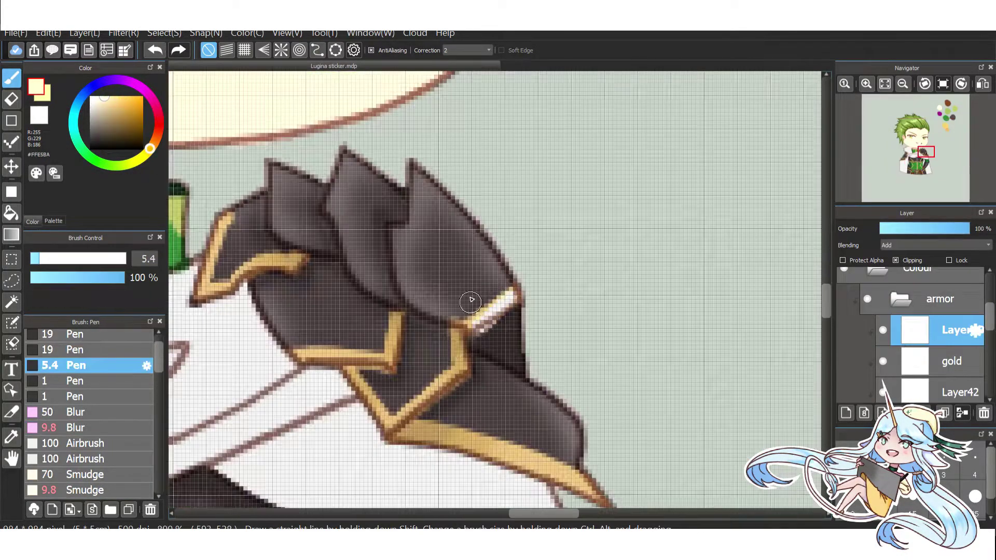
{"action": "left_click", "coordinate": [47, 428]}
Turn off clipping on the gold layer and return to the highlight layer above it.
{"action": "left_click", "coordinate": [934, 362]}
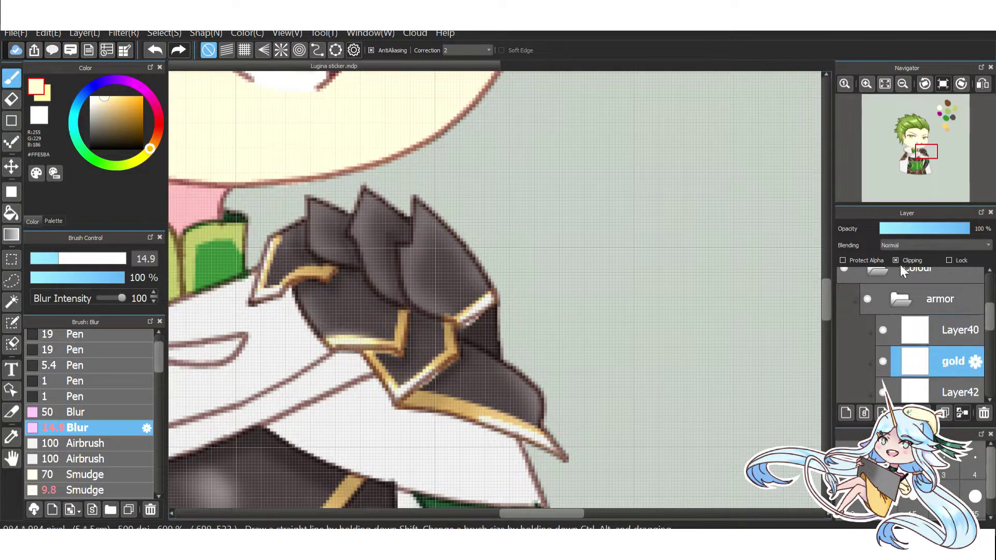
{"action": "left_click", "coordinate": [896, 260]}
{"action": "left_click", "coordinate": [920, 335]}
Lower the gold highlight layer to 33% opacity, highlight the fur-side shoulder guard and chest plate trim in #FFE5BA, and blend with the 27 px Blur.
{"action": "scroll", "coordinate": [487, 419], "scroll_direction": "down", "scroll_amount": 3}
{"action": "scroll", "coordinate": [364, 311], "scroll_direction": "up", "scroll_amount": 3}
{"action": "left_click", "coordinate": [47, 365]}
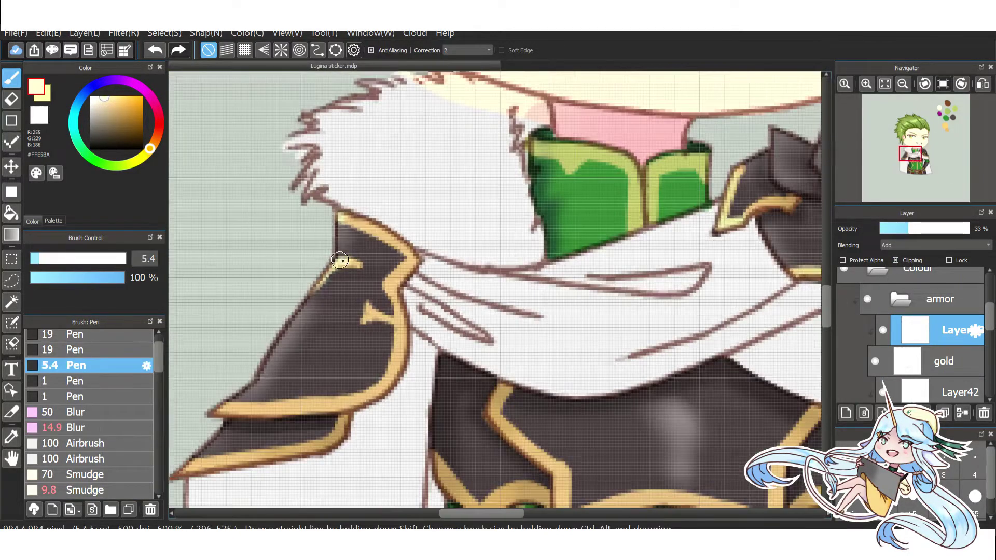
{"action": "left_click", "coordinate": [909, 229]}
{"action": "left_click", "coordinate": [47, 427]}
{"action": "left_click", "coordinate": [47, 349]}
{"action": "left_click", "coordinate": [46, 427]}
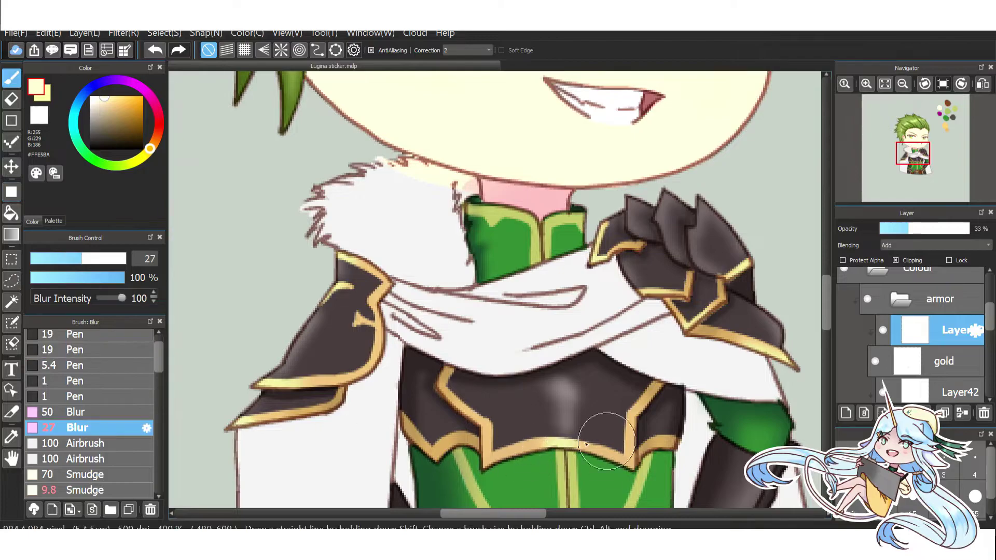
Highlight the gold trim of the belt buckle and gauntlets with the Pen and soften it with the 27 px Blur.
{"action": "scroll", "coordinate": [467, 312], "scroll_direction": "down", "scroll_amount": 3}
{"action": "scroll", "coordinate": [405, 347], "scroll_direction": "up", "scroll_amount": 3}
{"action": "left_click", "coordinate": [47, 366]}
{"action": "left_click", "coordinate": [46, 350]}
{"action": "left_click", "coordinate": [47, 428]}
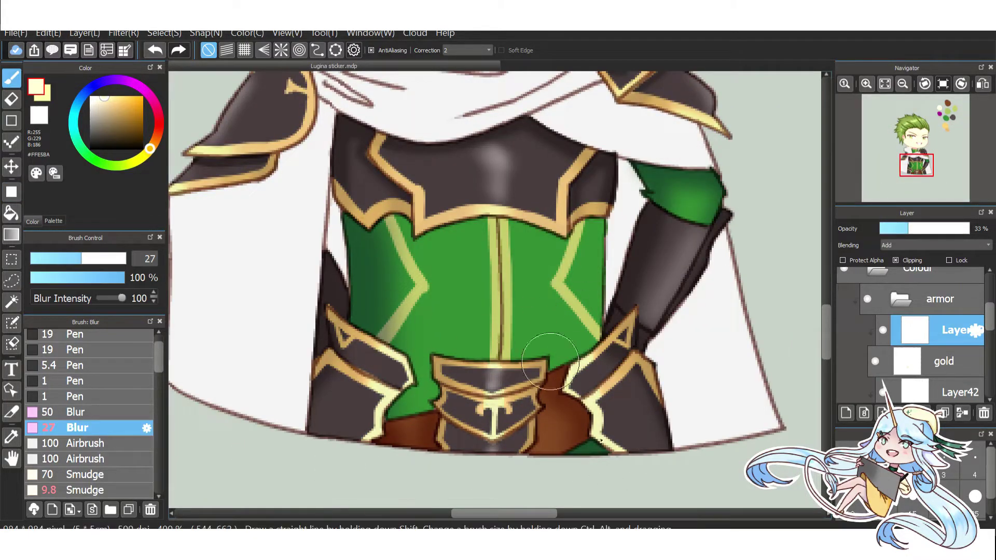
Add a cape folder with a base layer above the armor folder and fill the cape and scarf with purple #8D1977.
{"action": "scroll", "coordinate": [600, 481], "scroll_direction": "down", "scroll_amount": 4}
{"action": "left_click", "coordinate": [903, 413]}
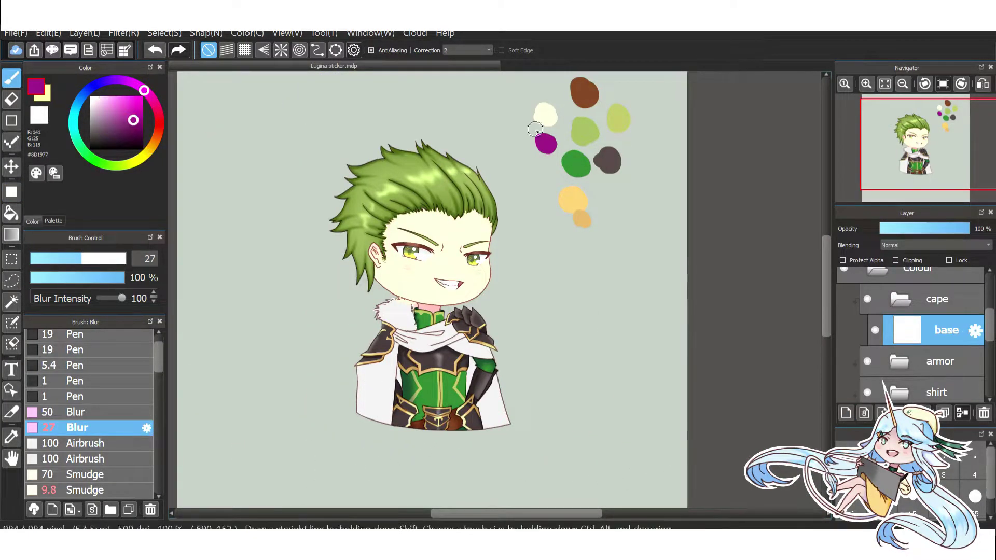
{"action": "scroll", "coordinate": [436, 332], "scroll_direction": "up", "scroll_amount": 4}
{"action": "left_click", "coordinate": [467, 353]}
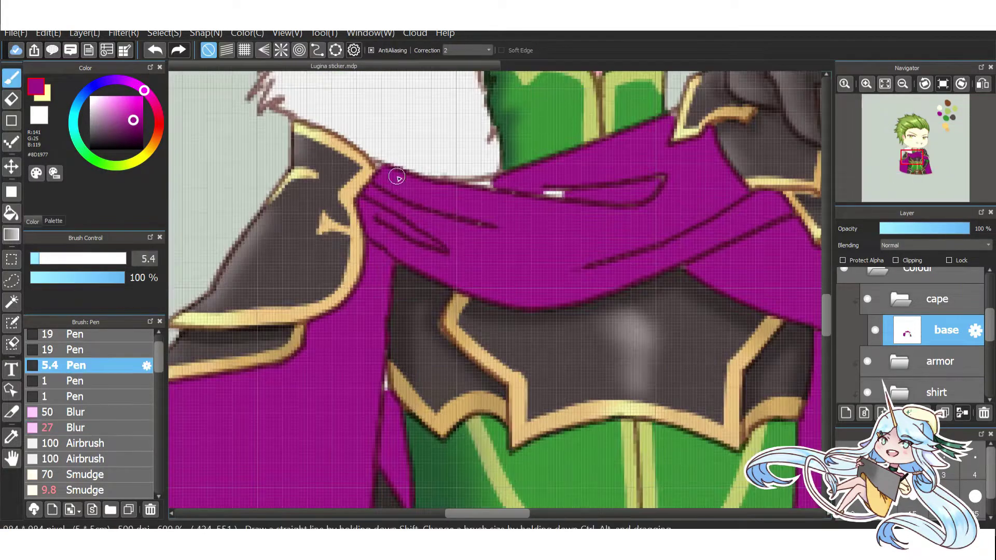
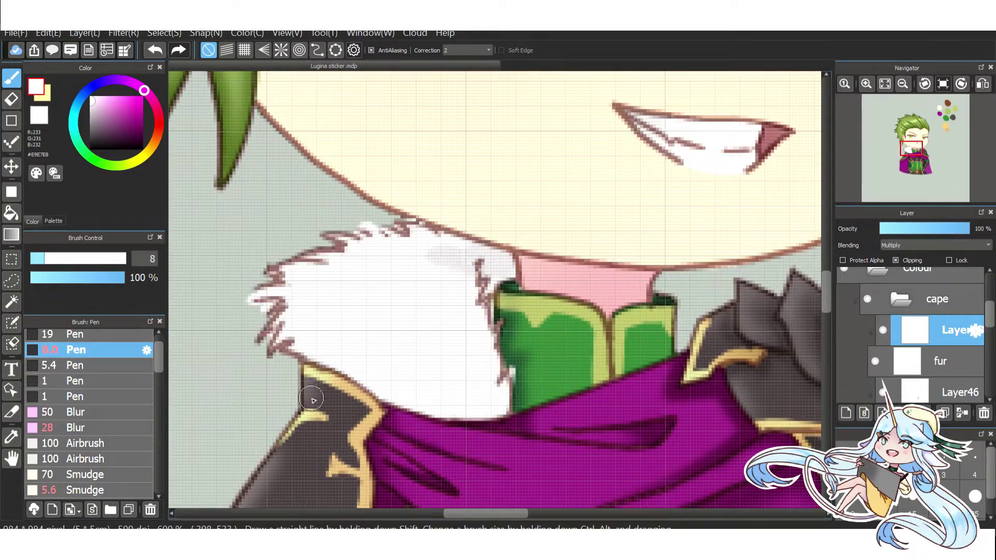
Shade the fur collar in #E9E7E8 and, on a 43% Multiply layer above, in #D4D1D3, blending with the 9.3 px Blur.
{"action": "mouse_move", "coordinate": [313, 400]}
{"action": "left_mouse_down"}
{"action": "mouse_move", "coordinate": [366, 278]}
{"action": "mouse_move", "coordinate": [379, 296]}
{"action": "mouse_move", "coordinate": [417, 248]}
{"action": "mouse_move", "coordinate": [496, 360]}
{"action": "mouse_move", "coordinate": [395, 303]}
{"action": "mouse_move", "coordinate": [383, 331]}
{"action": "mouse_move", "coordinate": [409, 412]}
{"action": "mouse_move", "coordinate": [423, 384]}
{"action": "mouse_move", "coordinate": [364, 300]}
{"action": "mouse_move", "coordinate": [445, 267]}
{"action": "left_mouse_up"}
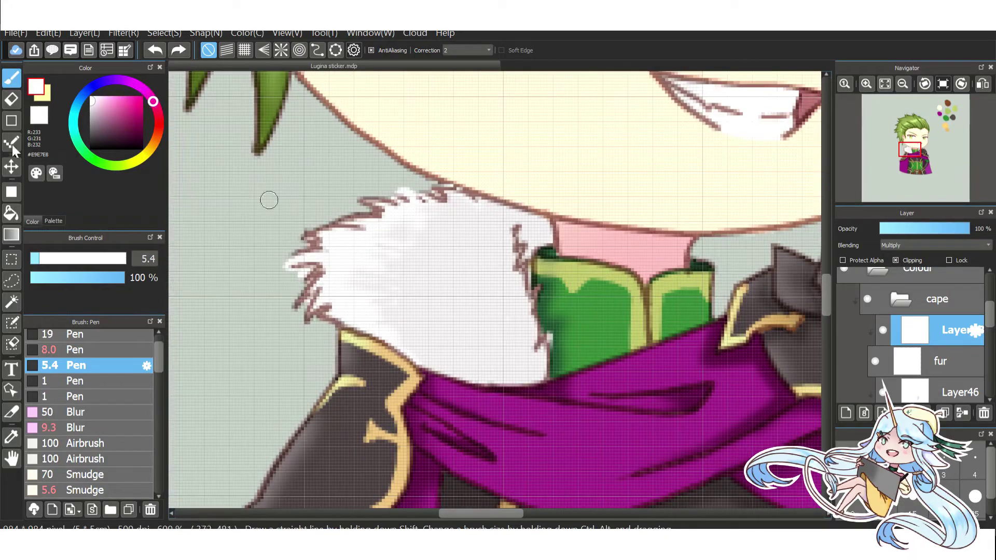
{"action": "key", "text": "e"}
{"action": "left_click", "coordinate": [11, 79]}
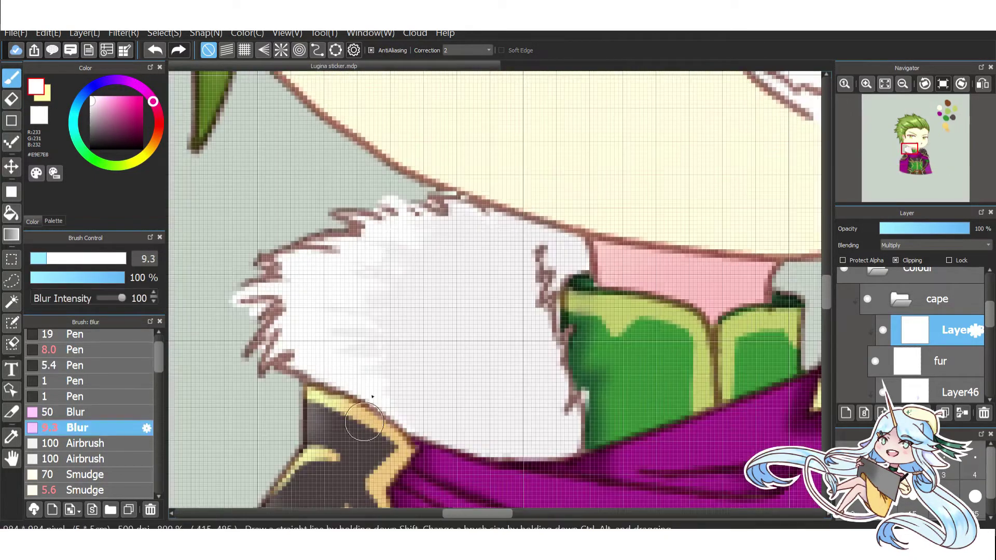
{"action": "left_click_drag", "start_coordinate": [431, 363], "coordinate": [419, 307]}
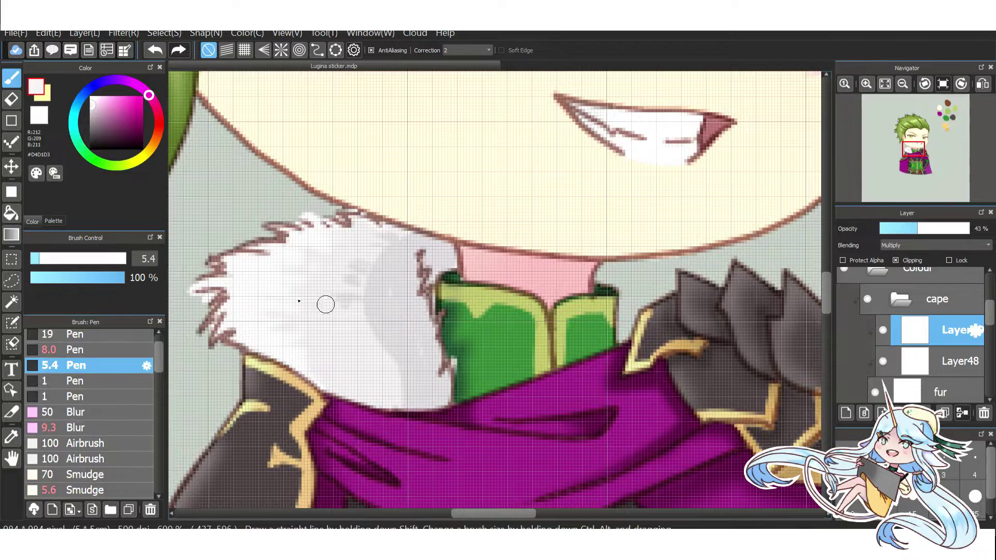
{"action": "mouse_move", "coordinate": [325, 303]}
{"action": "left_mouse_down"}
{"action": "mouse_move", "coordinate": [335, 362]}
{"action": "mouse_move", "coordinate": [366, 328]}
{"action": "left_mouse_up"}
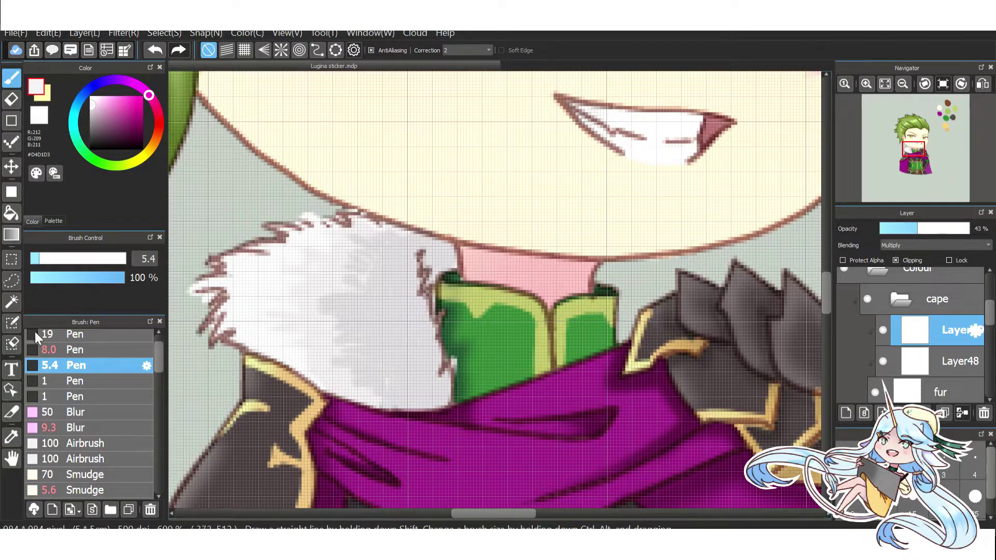
{"action": "left_click", "coordinate": [47, 428]}
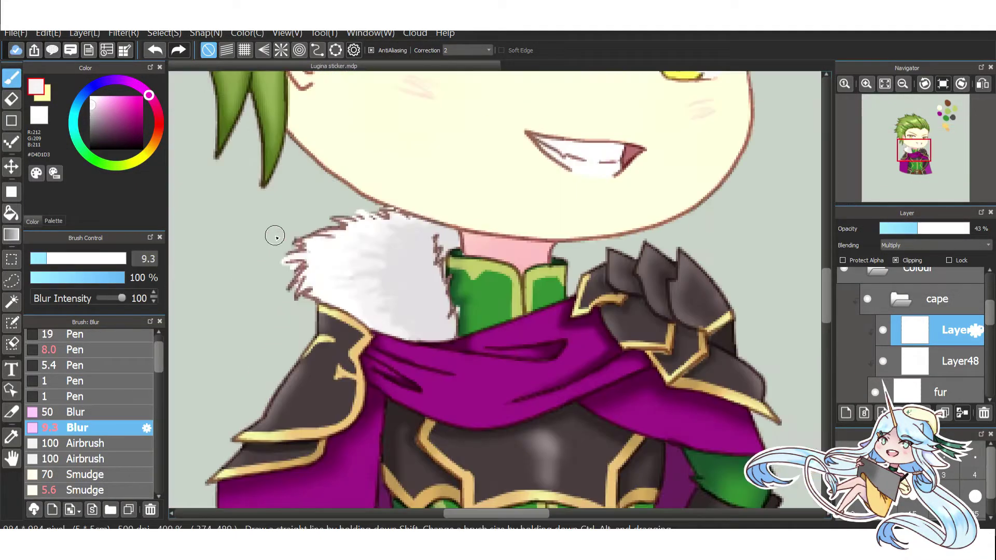
Rework the lighter #E9E7E8 fur shading on Layer48 with the 8 px Pen and Eraser, blending it with the 8.5 px Blur.
{"action": "left_click", "coordinate": [960, 361]}
{"action": "mouse_move", "coordinate": [326, 327]}
{"action": "left_mouse_down"}
{"action": "mouse_move", "coordinate": [416, 296]}
{"action": "mouse_move", "coordinate": [321, 248]}
{"action": "mouse_move", "coordinate": [381, 225]}
{"action": "mouse_move", "coordinate": [323, 225]}
{"action": "mouse_move", "coordinate": [450, 347]}
{"action": "left_mouse_up"}
{"action": "left_click", "coordinate": [76, 350]}
{"action": "mouse_move", "coordinate": [316, 251]}
{"action": "left_mouse_down"}
{"action": "mouse_move", "coordinate": [359, 225]}
{"action": "mouse_move", "coordinate": [329, 270]}
{"action": "left_mouse_up"}
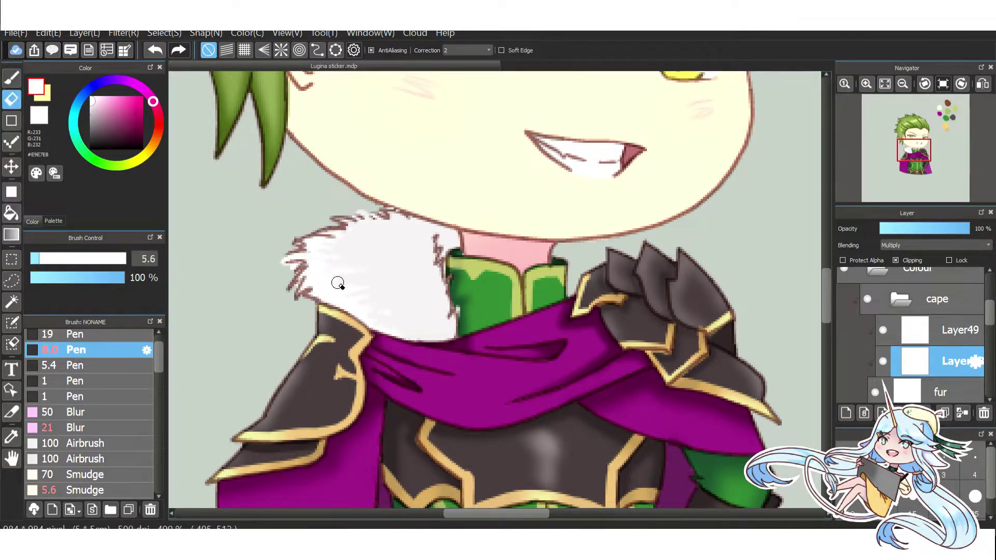
{"action": "left_click", "coordinate": [77, 427]}
{"action": "left_click_drag", "start_coordinate": [57, 259], "coordinate": [33, 265]}
{"action": "left_click_drag", "start_coordinate": [328, 285], "coordinate": [335, 312]}
Add fine tufts to the lighter fur shading with the 3.3 px Pen and soften them with Blur.
{"action": "left_click", "coordinate": [76, 381]}
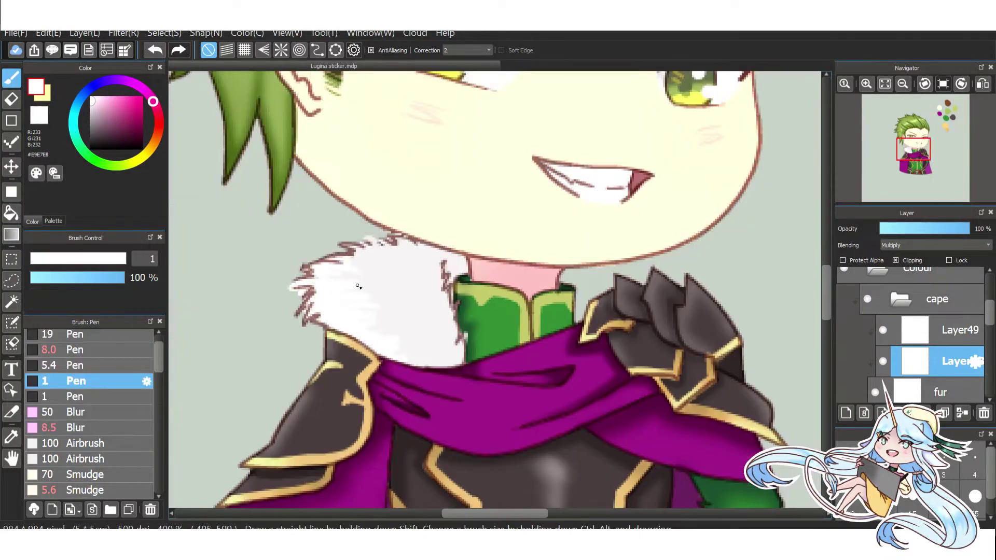
{"action": "left_click", "coordinate": [77, 397]}
{"action": "left_click_drag", "start_coordinate": [57, 259], "coordinate": [34, 265]}
{"action": "left_click", "coordinate": [76, 428]}
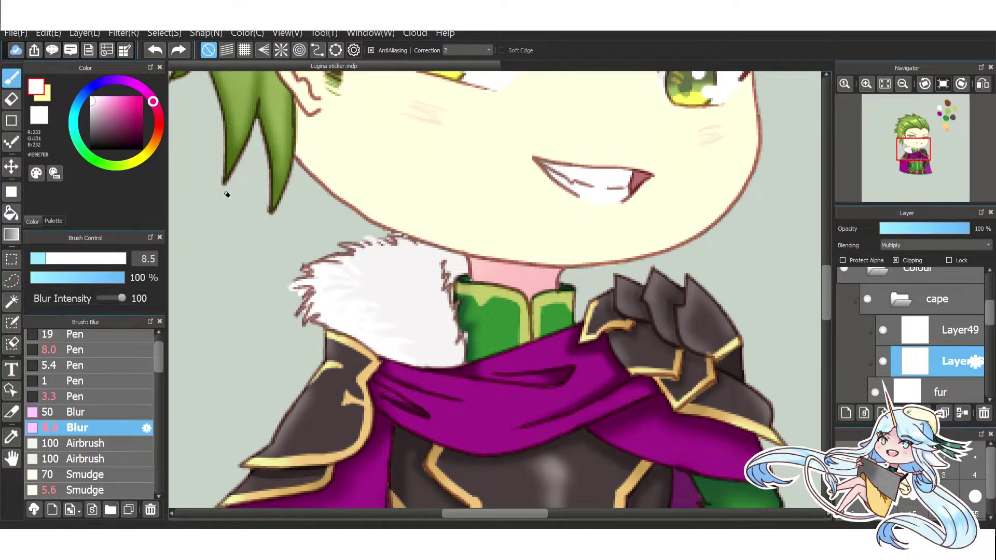
Repaint the darker #D4D1D3 fur shading near the neck on the 43% Multiply layer with the 3.3 px Pen and blend it.
{"action": "left_click", "coordinate": [934, 330]}
{"action": "left_click_drag", "start_coordinate": [969, 229], "coordinate": [917, 229]}
{"action": "left_click", "coordinate": [76, 350]}
{"action": "left_click_drag", "start_coordinate": [430, 237], "coordinate": [376, 259]}
{"action": "key", "text": "e"}
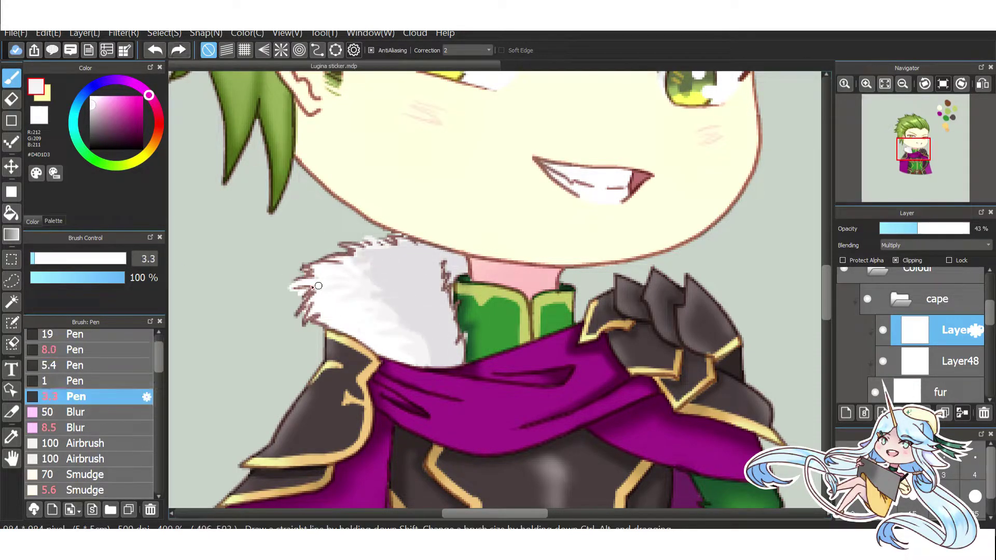
{"action": "left_click", "coordinate": [77, 396]}
{"action": "left_click", "coordinate": [76, 428]}
Set the darker fur shading layer to 22% opacity.
{"action": "left_click", "coordinate": [934, 361]}
{"action": "scroll", "coordinate": [411, 356], "scroll_direction": "down", "scroll_amount": 3}
{"action": "left_click", "coordinate": [934, 330]}
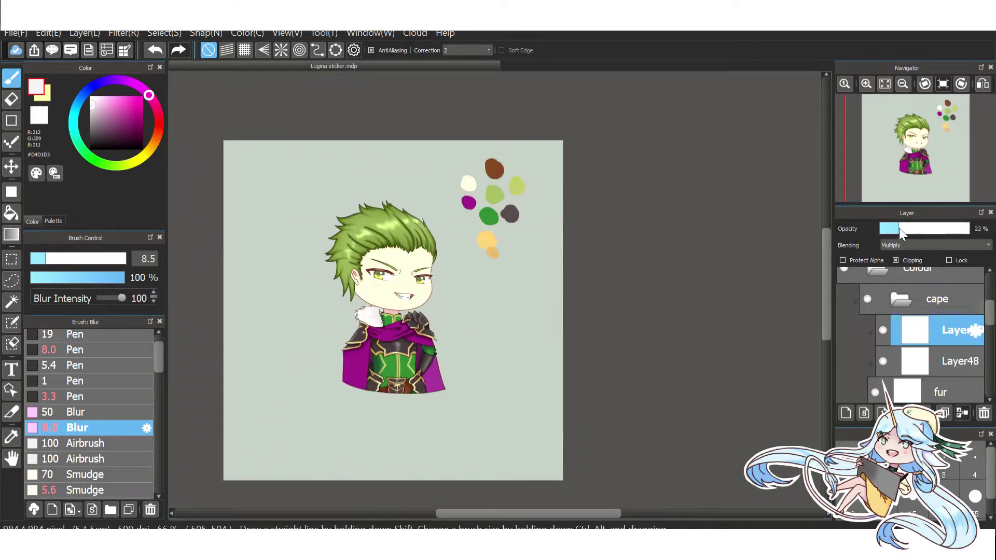
Recolour the background pale green and add a new layer below the character's base layer.
{"action": "left_click", "coordinate": [123, 126]}
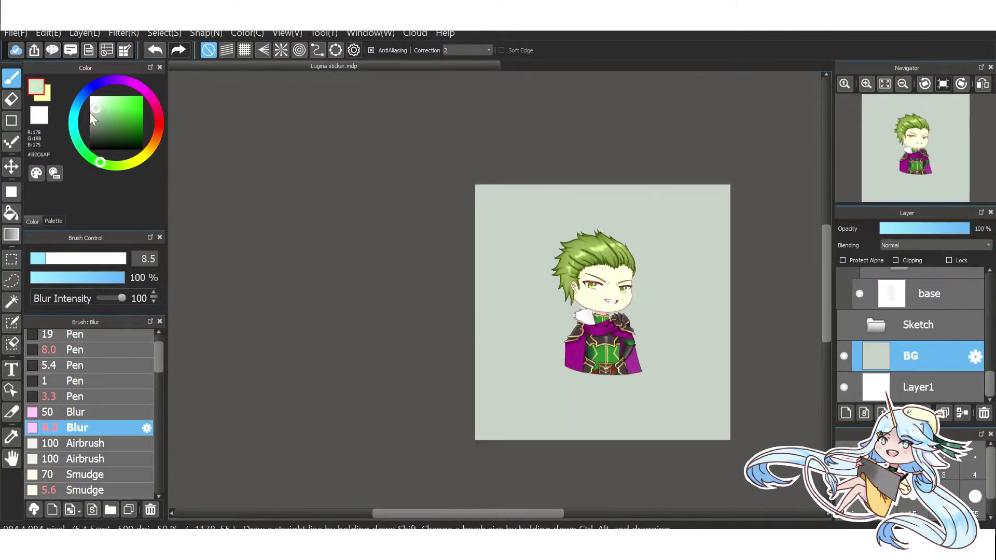
{"action": "left_click", "coordinate": [929, 294]}
{"action": "key", "text": "ctrl+shift+n"}
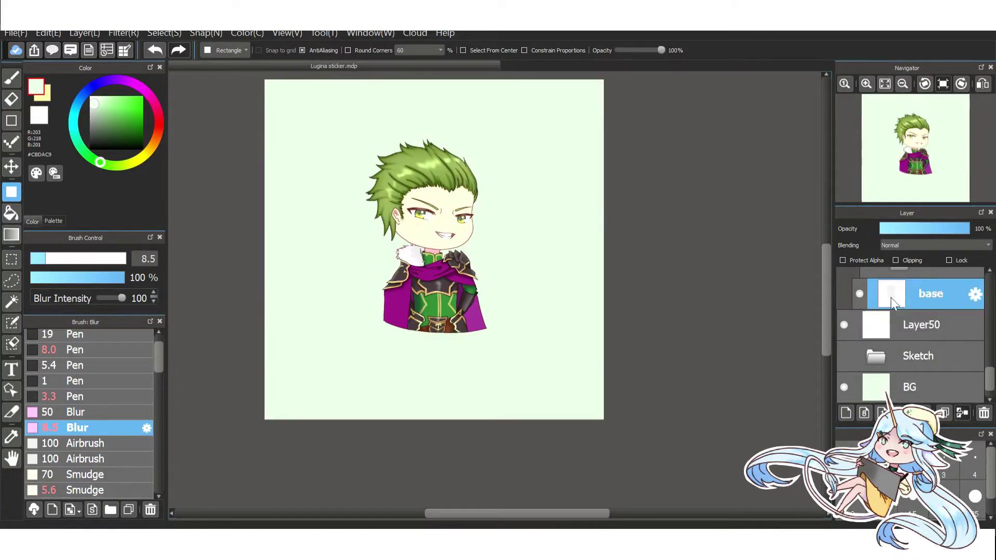
Load the character silhouette from the base layer as a selection and make a white outline around it on Layer50.
{"action": "left_click", "coordinate": [891, 293], "text": "ctrl"}
{"action": "left_click", "coordinate": [898, 330]}
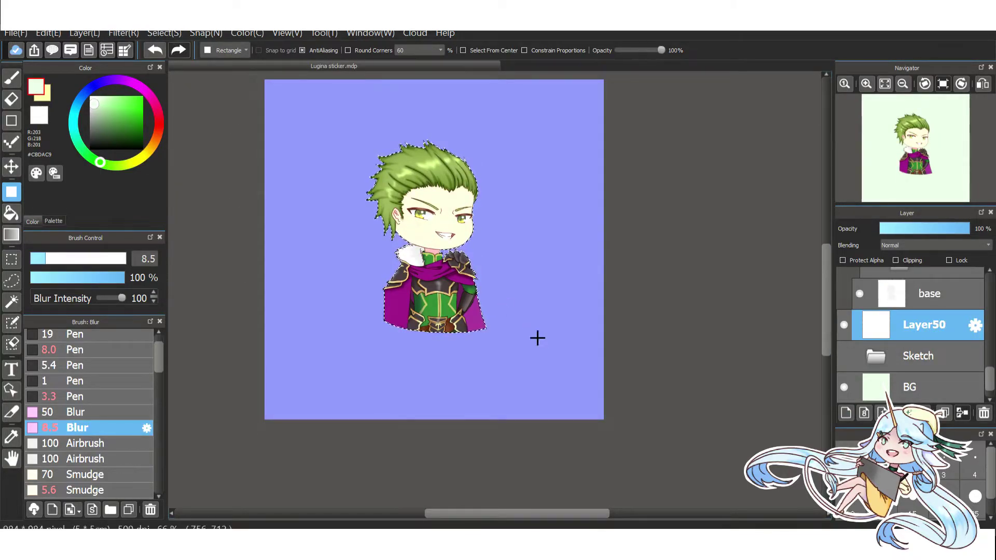
{"action": "key", "text": "ctrl+d"}
{"action": "left_click", "coordinate": [12, 77]}
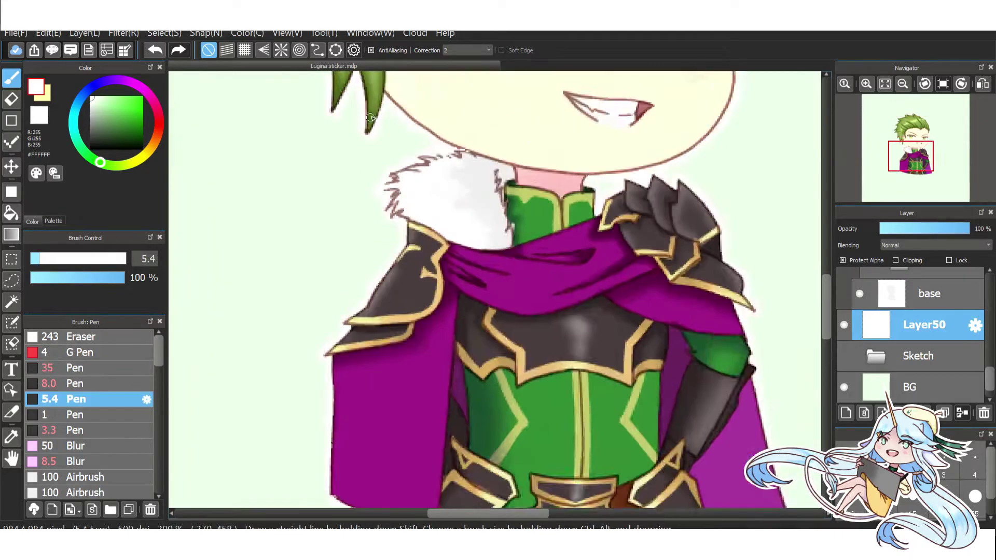
Thicken the white outline around the fur collar and the hanging hair tips with the 5.4 px Pen in #FFFFFF.
{"action": "scroll", "coordinate": [381, 134], "scroll_direction": "up", "scroll_amount": 2}
{"action": "scroll", "coordinate": [500, 197], "scroll_direction": "down", "scroll_amount": 2}
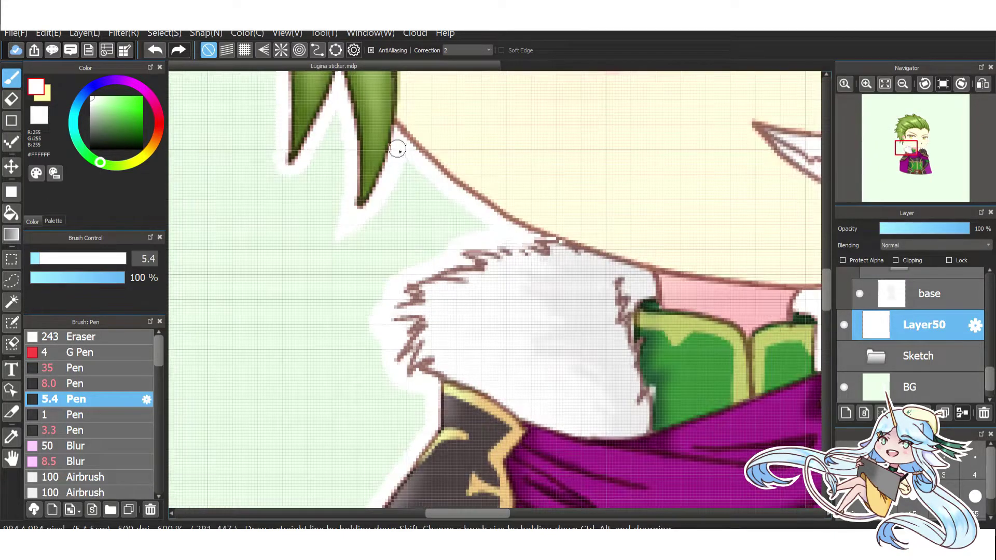
{"action": "scroll", "coordinate": [369, 299], "scroll_direction": "up", "scroll_amount": 2}
{"action": "scroll", "coordinate": [318, 343], "scroll_direction": "down", "scroll_amount": 1}
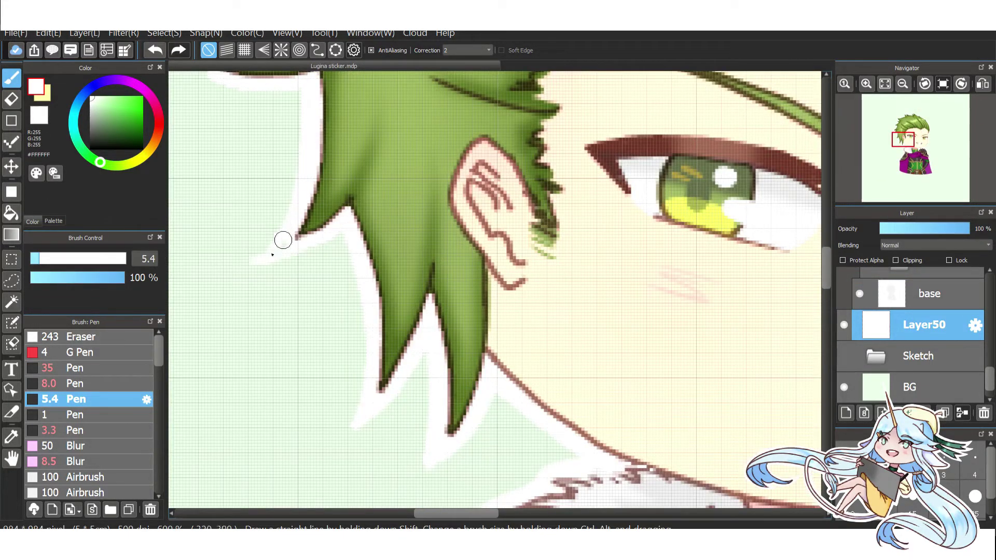
Extend the white outline around the hair spikes at the back of the head.
{"action": "scroll", "coordinate": [291, 208], "scroll_direction": "down", "scroll_amount": 1}
{"action": "scroll", "coordinate": [271, 252], "scroll_direction": "up", "scroll_amount": 1}
{"action": "left_click_drag", "start_coordinate": [271, 251], "coordinate": [381, 287]}
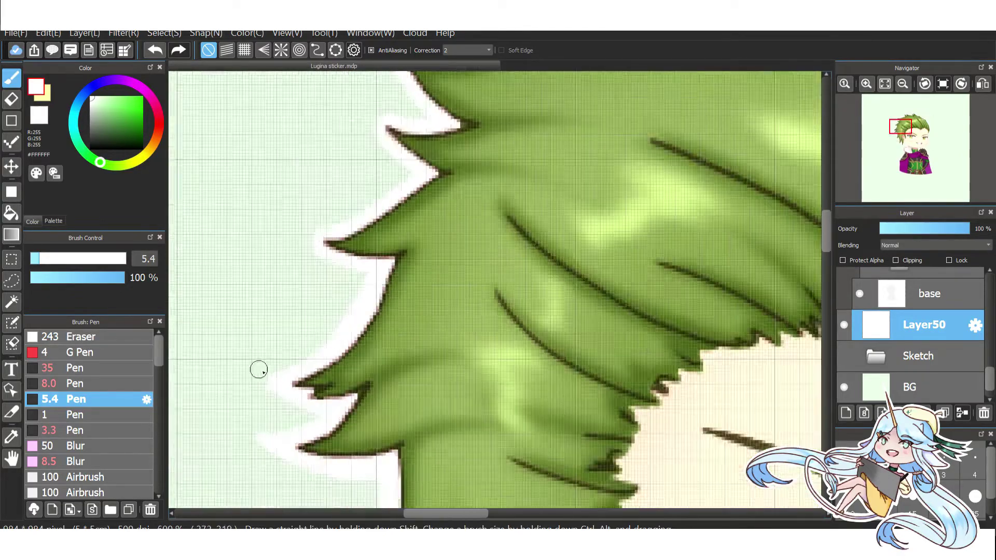
{"action": "scroll", "coordinate": [280, 383], "scroll_direction": "up", "scroll_amount": 1}
{"action": "left_click_drag", "start_coordinate": [386, 235], "coordinate": [468, 261]}
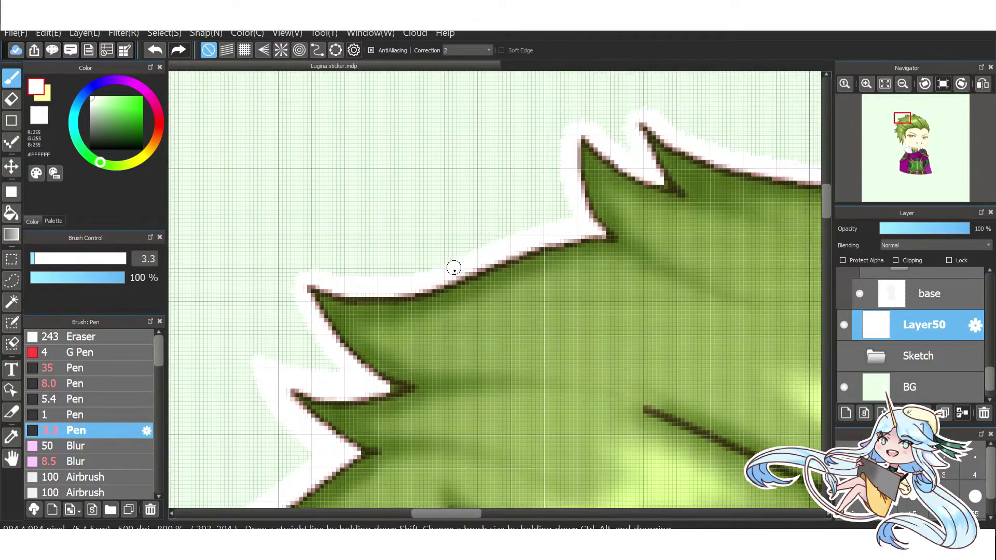
Paint the white outline around the hair spikes on top of the head with the 3.3 px Pen.
{"action": "left_click_drag", "start_coordinate": [617, 151], "coordinate": [355, 248]}
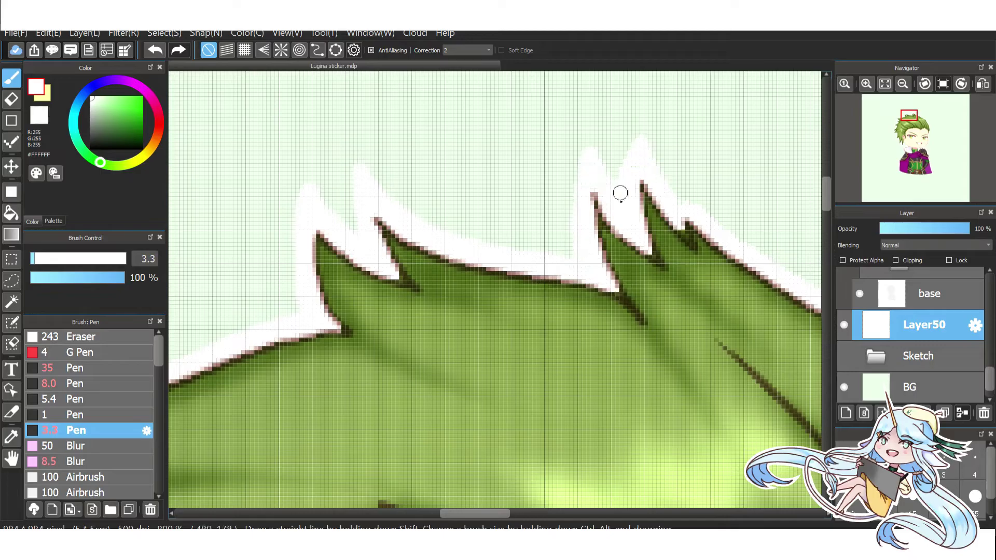
{"action": "left_click_drag", "start_coordinate": [636, 152], "coordinate": [451, 315]}
{"action": "left_click_drag", "start_coordinate": [694, 327], "coordinate": [497, 279]}
Continue the white outline down the cheek and jaw to the feathered shoulder guard.
{"action": "scroll", "coordinate": [497, 280], "scroll_direction": "down", "scroll_amount": 5}
{"action": "scroll", "coordinate": [507, 435], "scroll_direction": "down", "scroll_amount": 6}
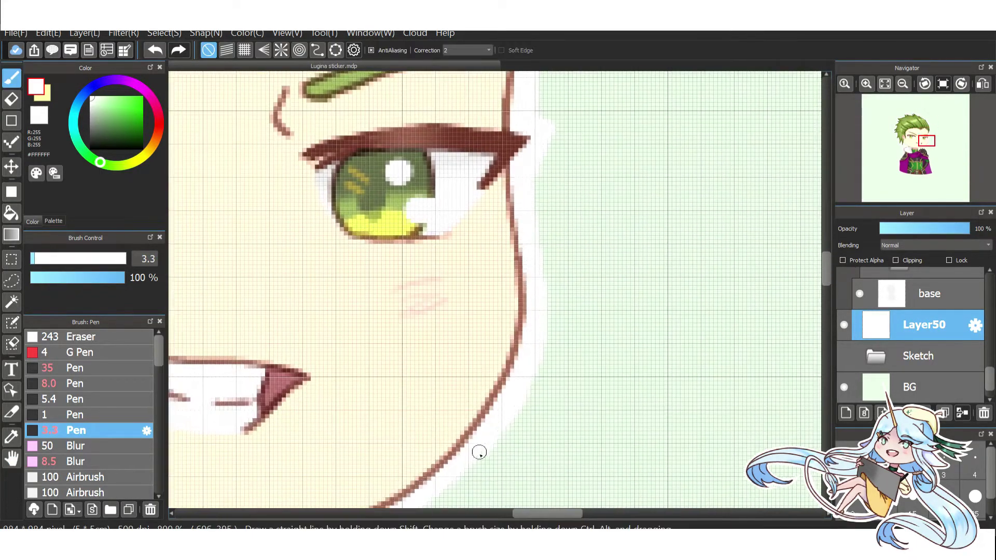
{"action": "scroll", "coordinate": [576, 312], "scroll_direction": "down", "scroll_amount": 3}
{"action": "scroll", "coordinate": [352, 231], "scroll_direction": "up", "scroll_amount": 3}
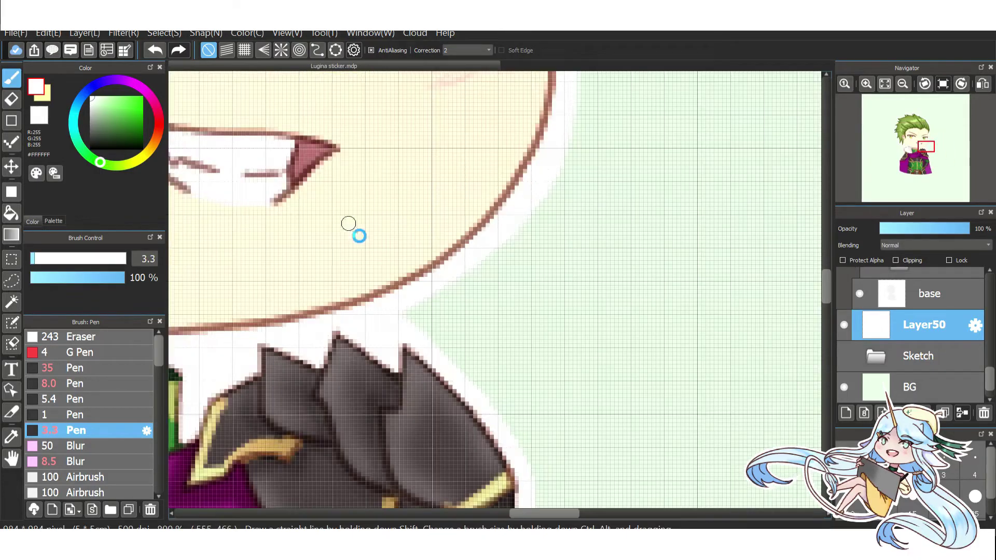
Outline the feathered shoulder guard and the upper arm in white, cleaning up the edge with the Eraser.
{"action": "scroll", "coordinate": [444, 389], "scroll_direction": "down", "scroll_amount": 1}
{"action": "left_click_drag", "start_coordinate": [444, 389], "coordinate": [389, 285]}
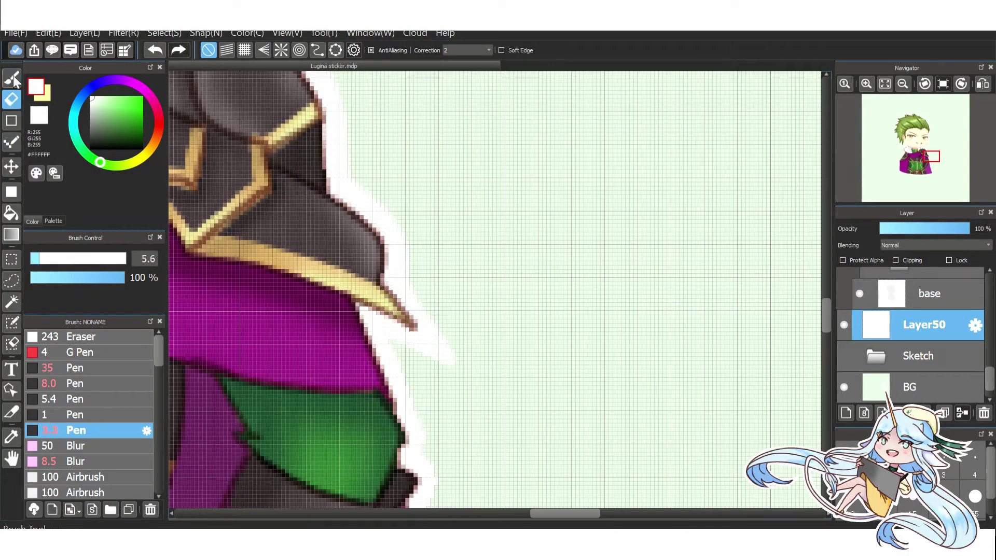
{"action": "scroll", "coordinate": [447, 356], "scroll_direction": "up", "scroll_amount": 1}
{"action": "scroll", "coordinate": [458, 338], "scroll_direction": "down", "scroll_amount": 1}
{"action": "scroll", "coordinate": [702, 332], "scroll_direction": "up", "scroll_amount": 1}
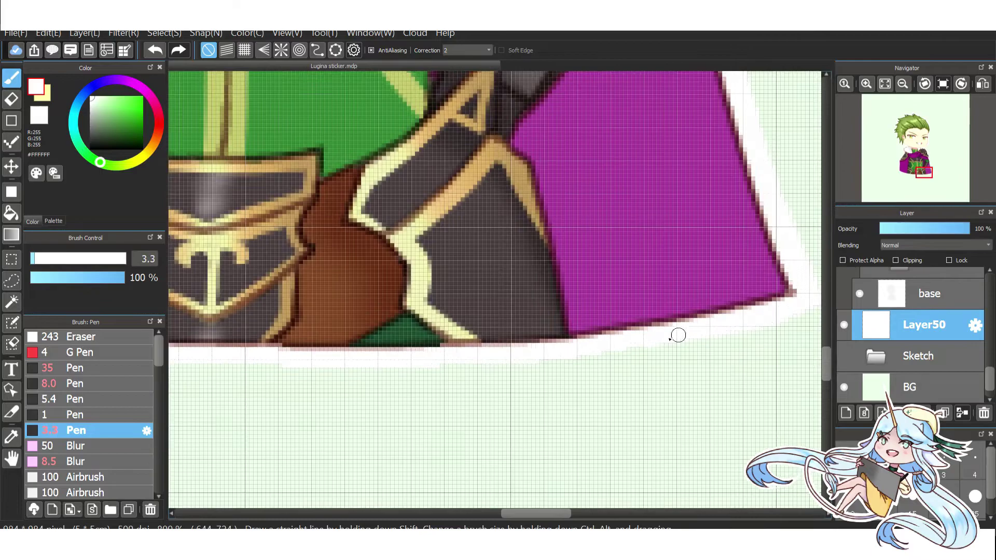
Paint the white outline along the bottom edge of the cape, belt and gauntlets.
{"action": "scroll", "coordinate": [601, 320], "scroll_direction": "down", "scroll_amount": 1}
{"action": "scroll", "coordinate": [543, 337], "scroll_direction": "up", "scroll_amount": 1}
{"action": "scroll", "coordinate": [362, 278], "scroll_direction": "up", "scroll_amount": 1}
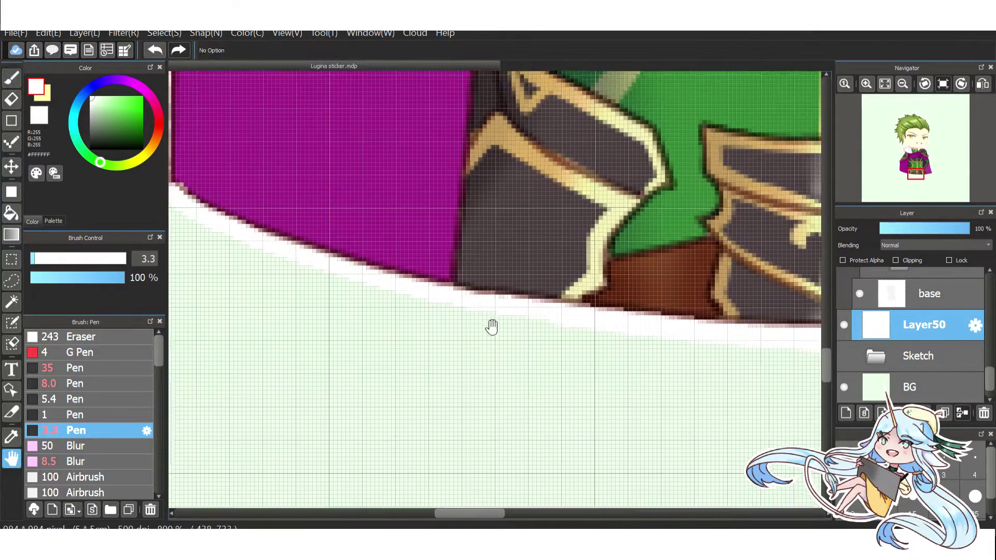
{"action": "left_click_drag", "start_coordinate": [362, 278], "coordinate": [258, 283]}
{"action": "left_click_drag", "start_coordinate": [354, 306], "coordinate": [511, 359]}
{"action": "key", "text": "e"}
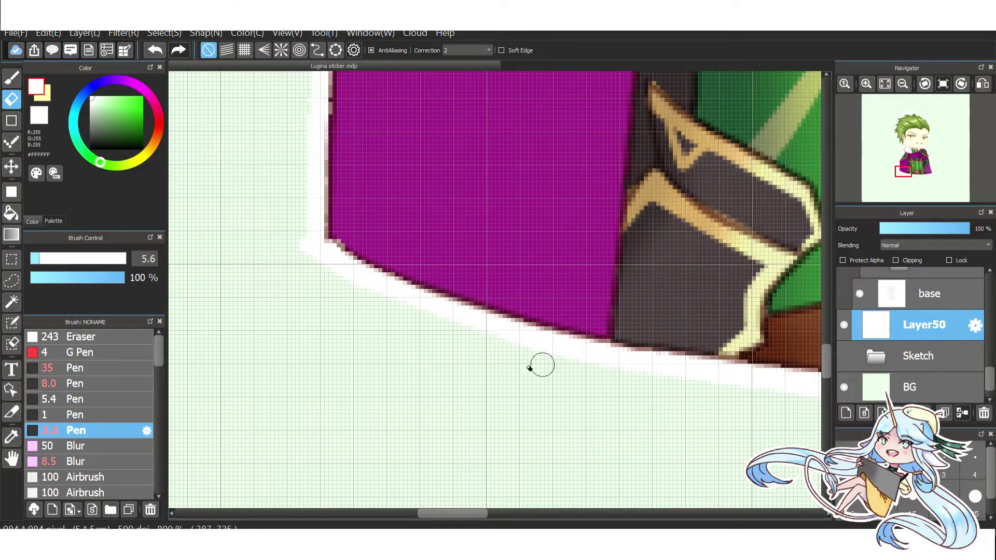
Outline the fur-side cape edge and shoulder guard in white, alternating the 3.3 px Pen and the Eraser.
{"action": "scroll", "coordinate": [585, 378], "scroll_direction": "down", "scroll_amount": 1}
{"action": "scroll", "coordinate": [456, 382], "scroll_direction": "up", "scroll_amount": 1}
{"action": "key", "text": "b"}
{"action": "scroll", "coordinate": [414, 398], "scroll_direction": "down", "scroll_amount": 1}
{"action": "scroll", "coordinate": [440, 339], "scroll_direction": "up", "scroll_amount": 1}
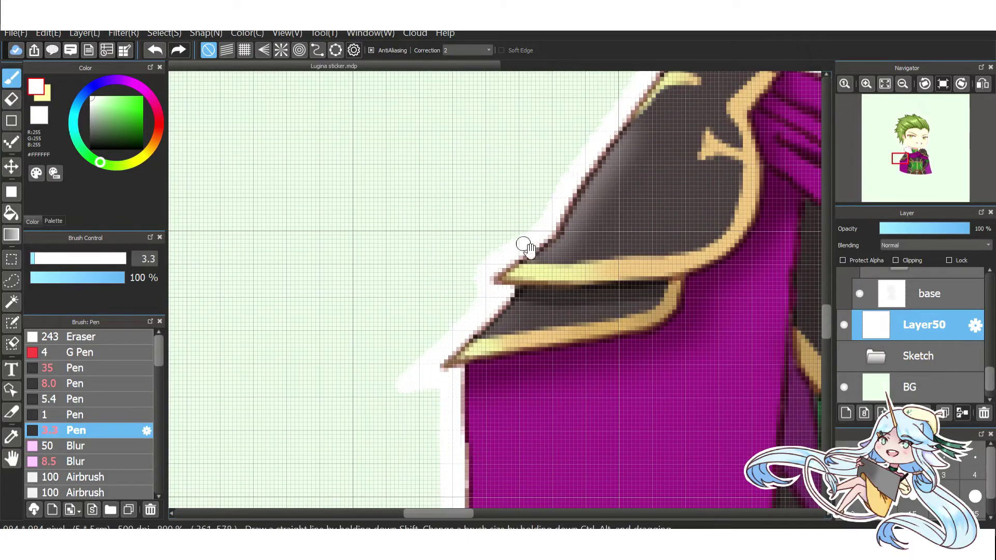
{"action": "scroll", "coordinate": [535, 236], "scroll_direction": "down", "scroll_amount": 1}
{"action": "scroll", "coordinate": [467, 364], "scroll_direction": "down", "scroll_amount": 1}
{"action": "scroll", "coordinate": [502, 311], "scroll_direction": "up", "scroll_amount": 1}
{"action": "key", "text": "e"}
{"action": "key", "text": "b"}
{"action": "scroll", "coordinate": [309, 339], "scroll_direction": "down", "scroll_amount": 1}
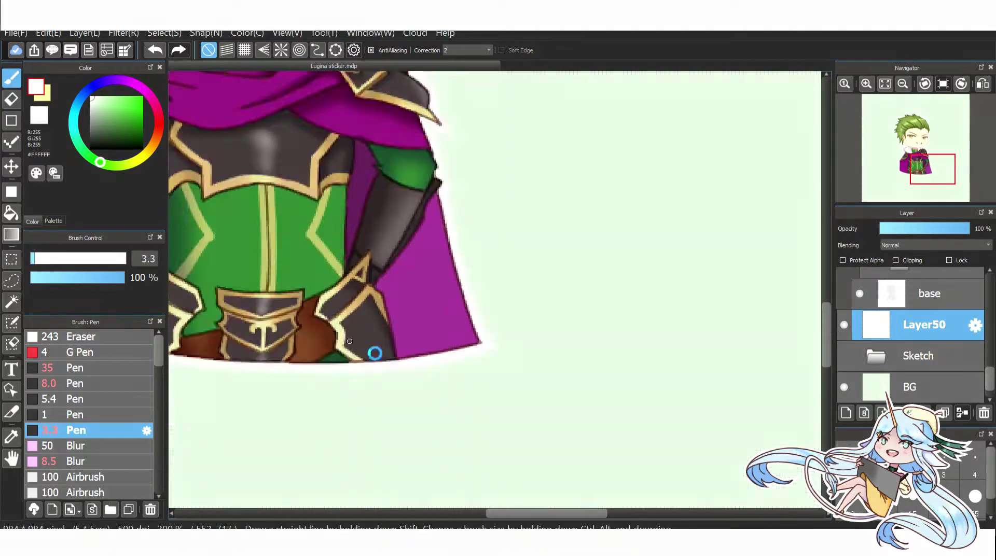
Sign the sticker with the artist's handle below the cape, using the 5.9 px Edge Pen with edge width 44.
{"action": "scroll", "coordinate": [309, 339], "scroll_direction": "down", "scroll_amount": 2}
{"action": "scroll", "coordinate": [89, 415], "scroll_direction": "down", "scroll_amount": 3}
{"action": "left_click", "coordinate": [90, 353]}
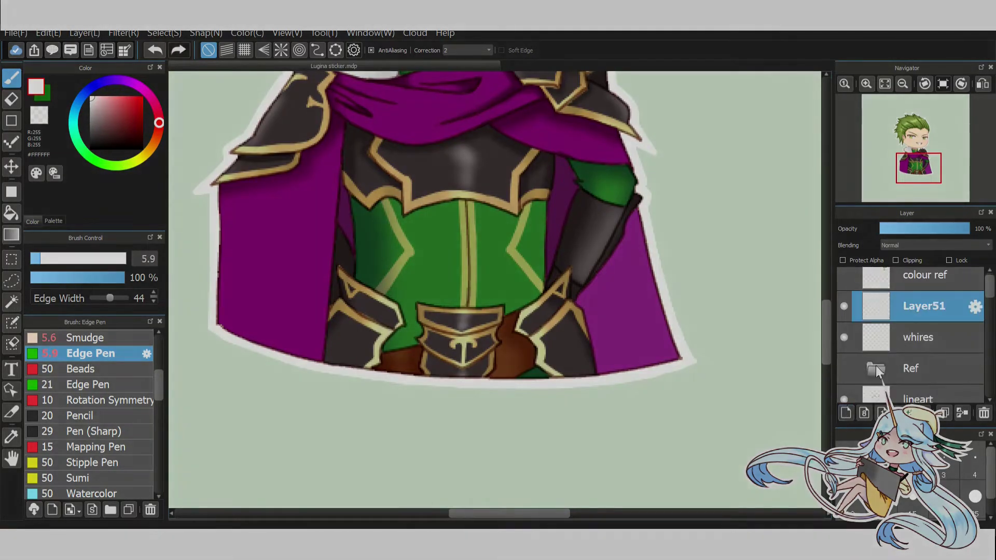
{"action": "scroll", "coordinate": [467, 311], "scroll_direction": "up", "scroll_amount": 1}
{"action": "mouse_move", "coordinate": [332, 386]}
{"action": "left_mouse_down"}
{"action": "mouse_move", "coordinate": [379, 378]}
{"action": "mouse_move", "coordinate": [542, 396]}
{"action": "mouse_move", "coordinate": [647, 385]}
{"action": "mouse_move", "coordinate": [649, 407]}
{"action": "left_mouse_up"}
{"action": "scroll", "coordinate": [649, 407], "scroll_direction": "down", "scroll_amount": 1}
{"action": "scroll", "coordinate": [649, 407], "scroll_direction": "down", "scroll_amount": 2}
{"action": "left_click_drag", "start_coordinate": [509, 378], "coordinate": [535, 378]}
{"action": "scroll", "coordinate": [519, 379], "scroll_direction": "up", "scroll_amount": 1}
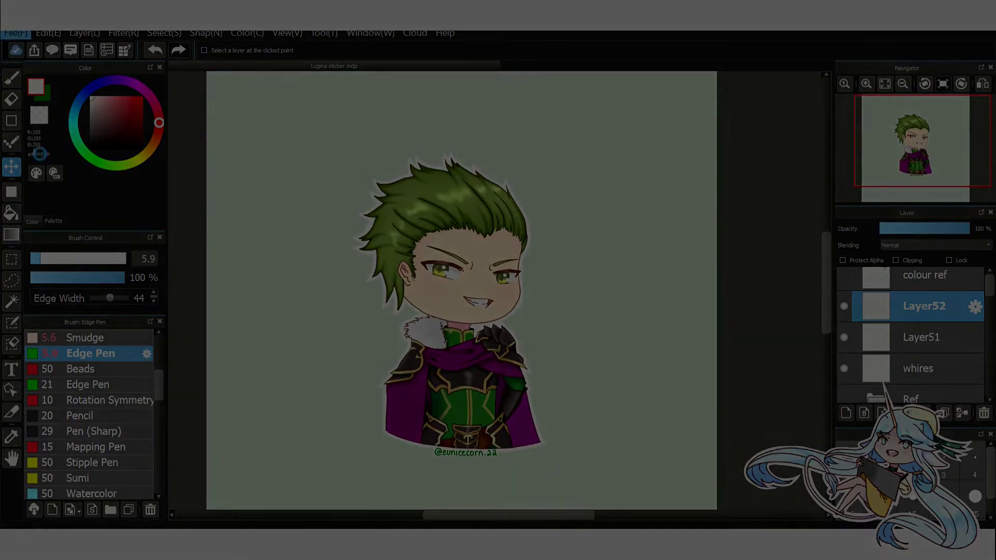
Paste the small character sketch as a new layer over the drawing.
{"action": "key", "text": "ctrl+v"}
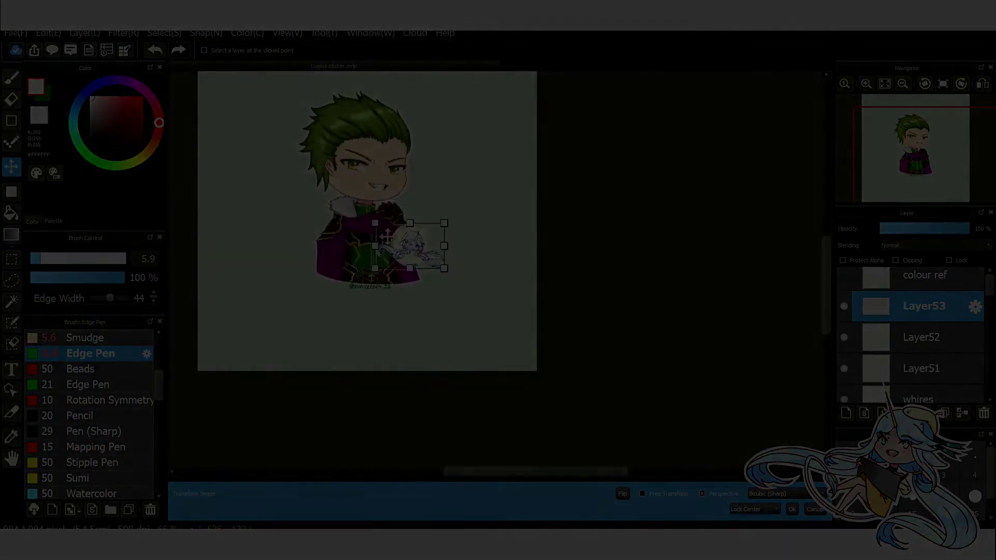